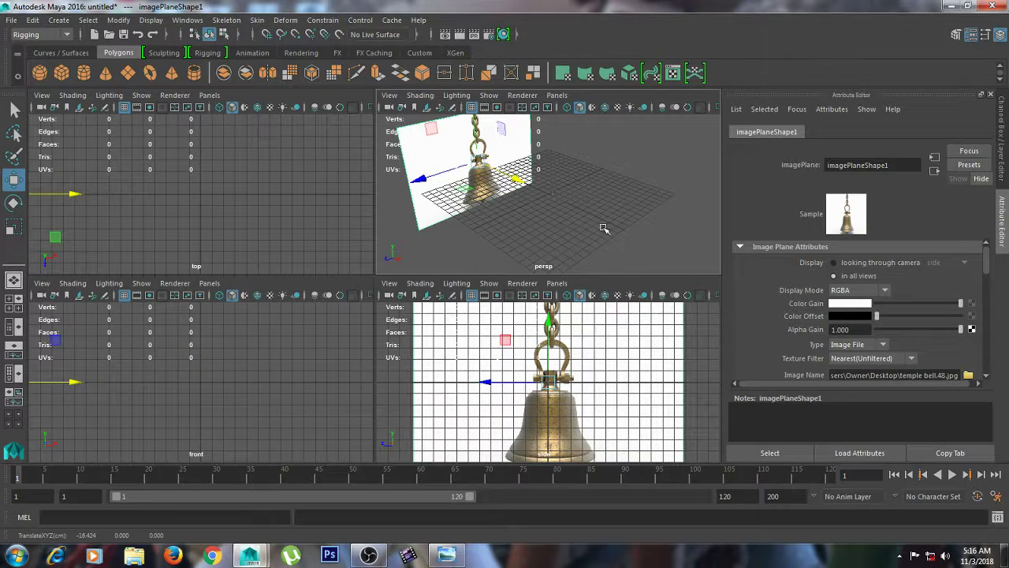
# Create a polygon cylinder centred on the grid, about 3.7 in radius and 1.6 high, and lower it to the bell's rim.
pyautogui.press('space')
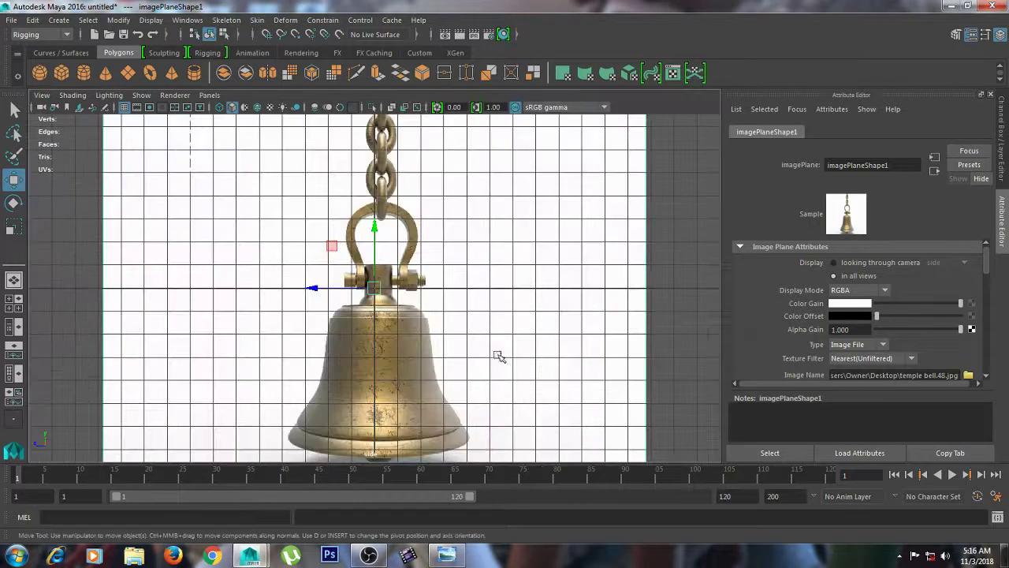
pyautogui.press('f')
pyautogui.scroll(1, 384, 318)
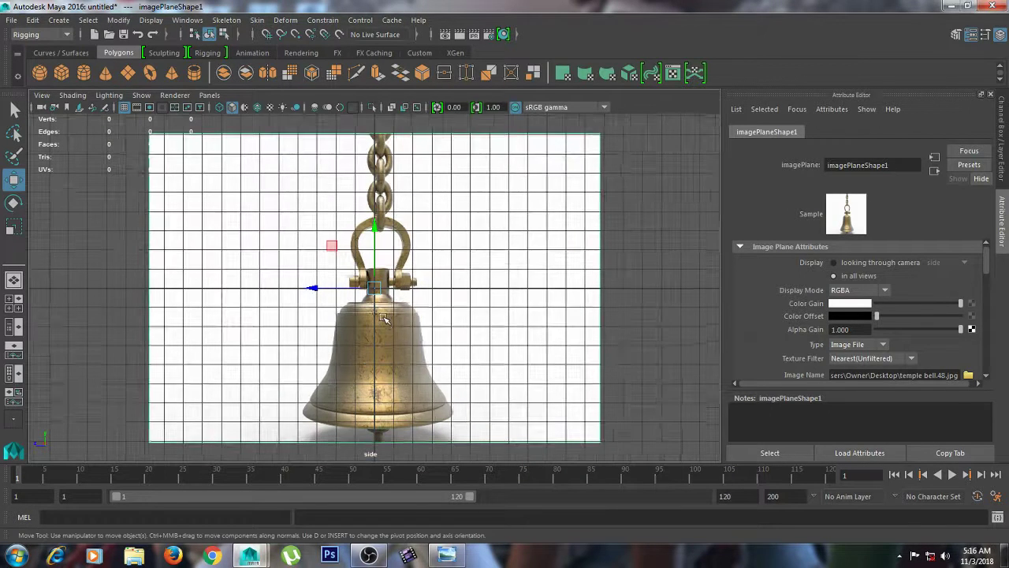
pyautogui.click(84, 75)
pyautogui.press('space')
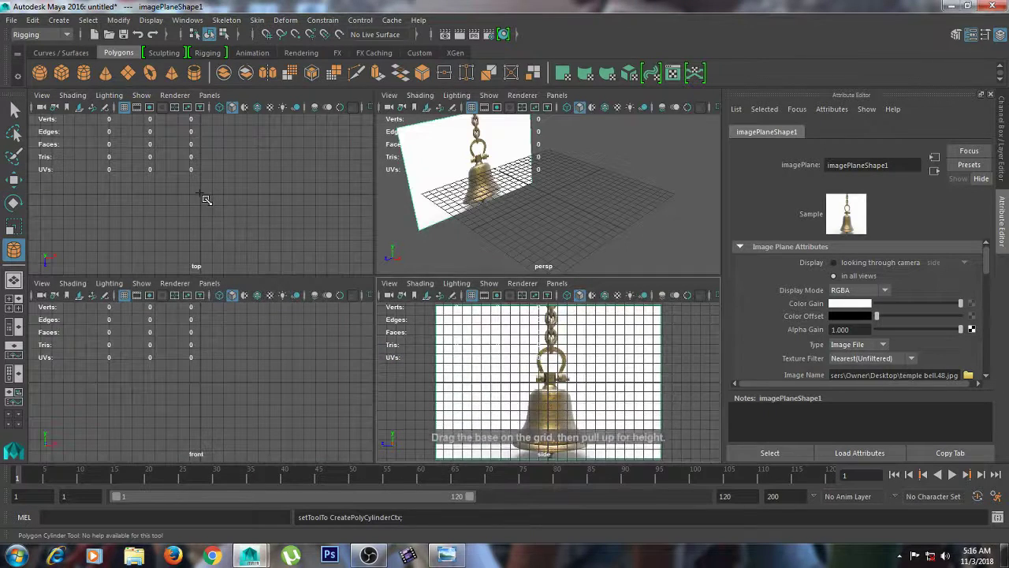
pyautogui.moveTo(199, 194); pyautogui.dragTo(228, 189)
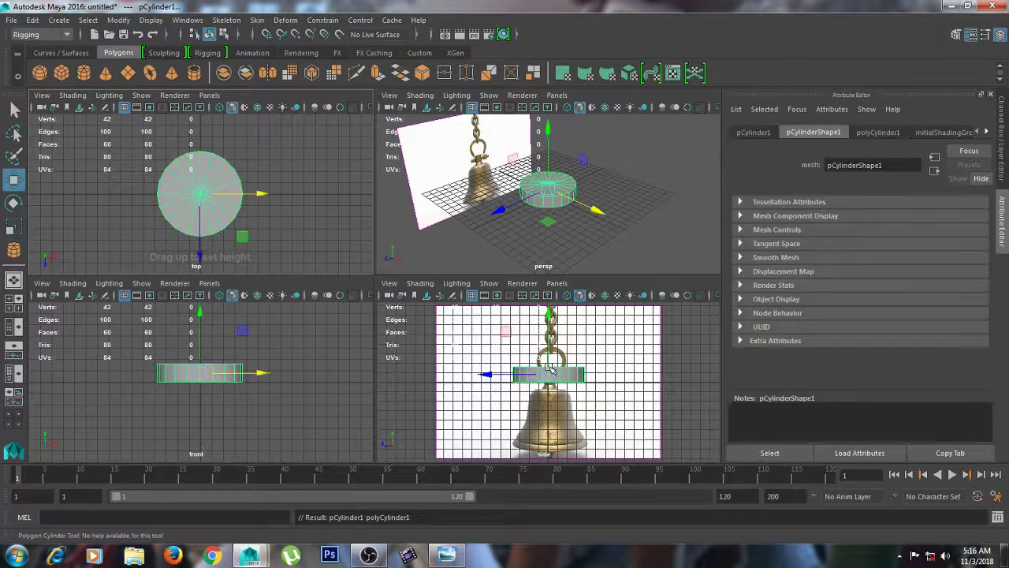
pyautogui.moveTo(549, 368); pyautogui.dragTo(547, 427)
# Scale up the bell reference image plane and raise it so the bell sits higher relative to the cylinder.
pyautogui.click(497, 355)
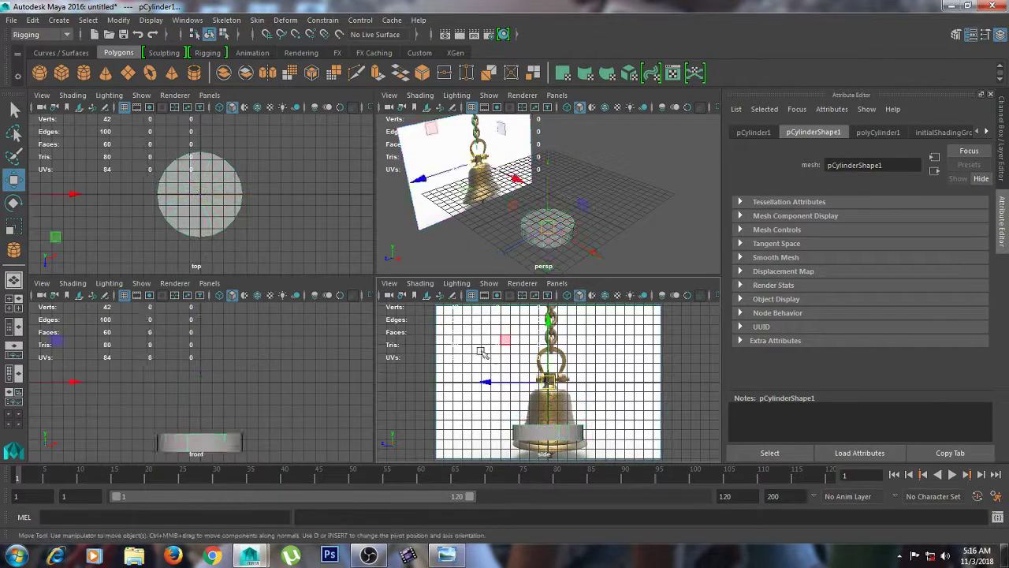
pyautogui.press('e')
pyautogui.press('r')
pyautogui.moveTo(479, 154); pyautogui.dragTo(651, 406)
pyautogui.hotkey('ctrl', 'z')
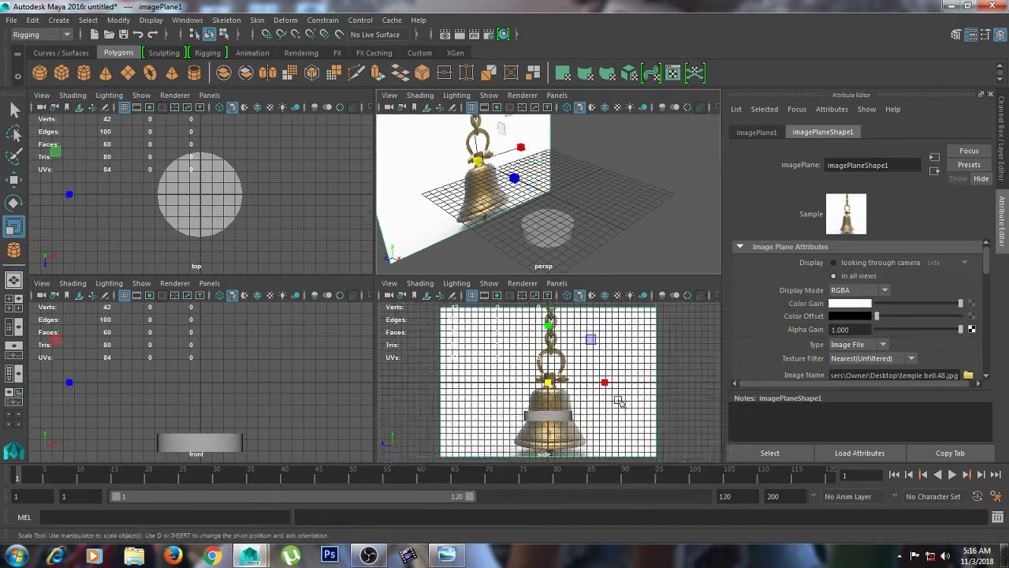
pyautogui.press('w')
pyautogui.moveTo(553, 343); pyautogui.dragTo(550, 317)
# Scale the cylinder uniformly to about 1.275 so it approaches the width of the bell's lower part.
pyautogui.click(563, 419)
pyautogui.scroll(2, 601, 426)
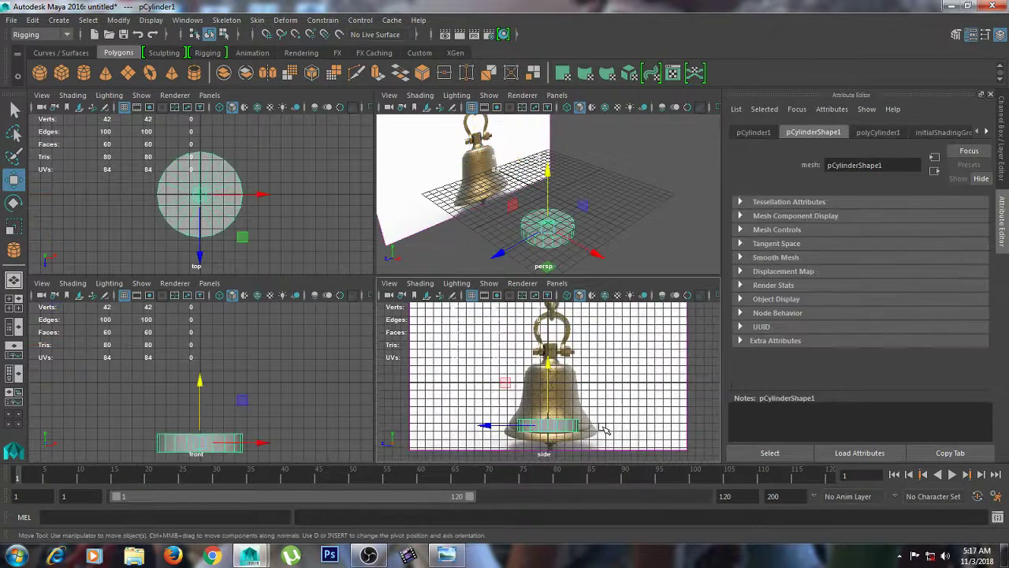
pyautogui.press('r')
pyautogui.moveTo(549, 427); pyautogui.dragTo(565, 435)
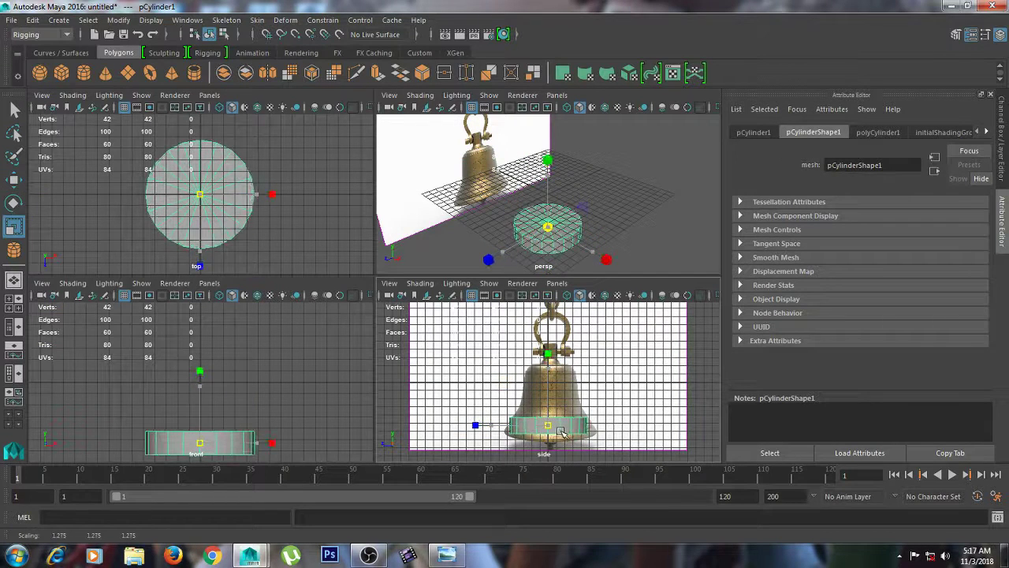
# Turn on X-ray display in the side view so the bell image shows through the cylinder.
pyautogui.press('space')
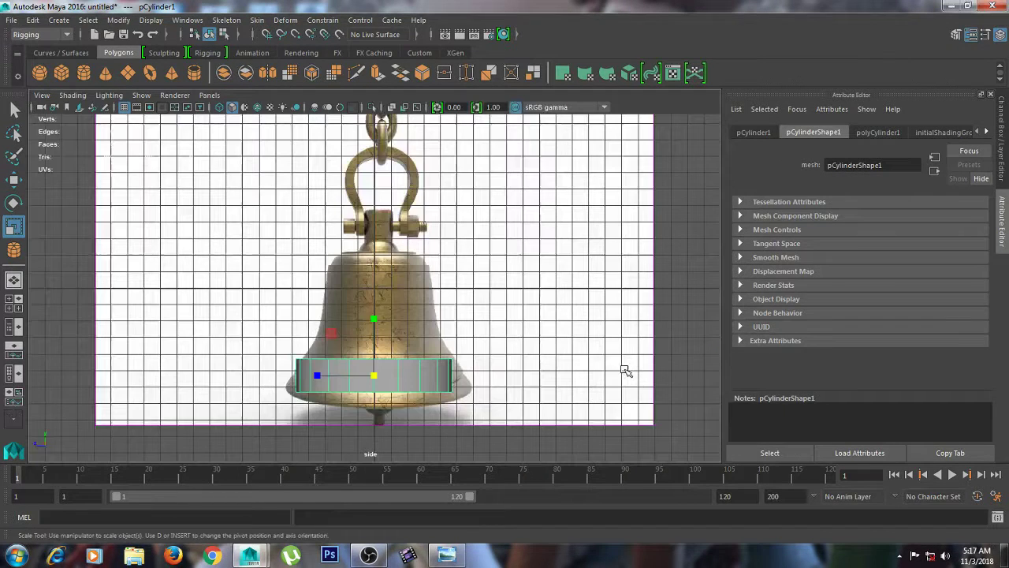
pyautogui.click(391, 108)
pyautogui.moveTo(330, 392); pyautogui.dragTo(347, 378, button='right')
pyautogui.moveTo(414, 384); pyautogui.dragTo(478, 185, button='right')
# Set the cylinder's cap subdivisions to 0.
pyautogui.click(413, 373)
pyautogui.press('space')
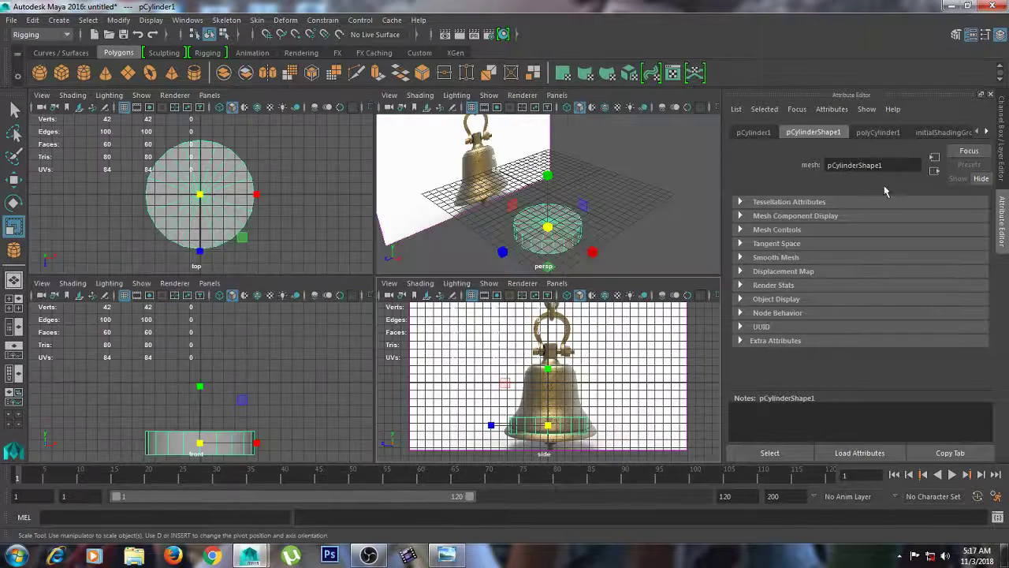
pyautogui.click(892, 135)
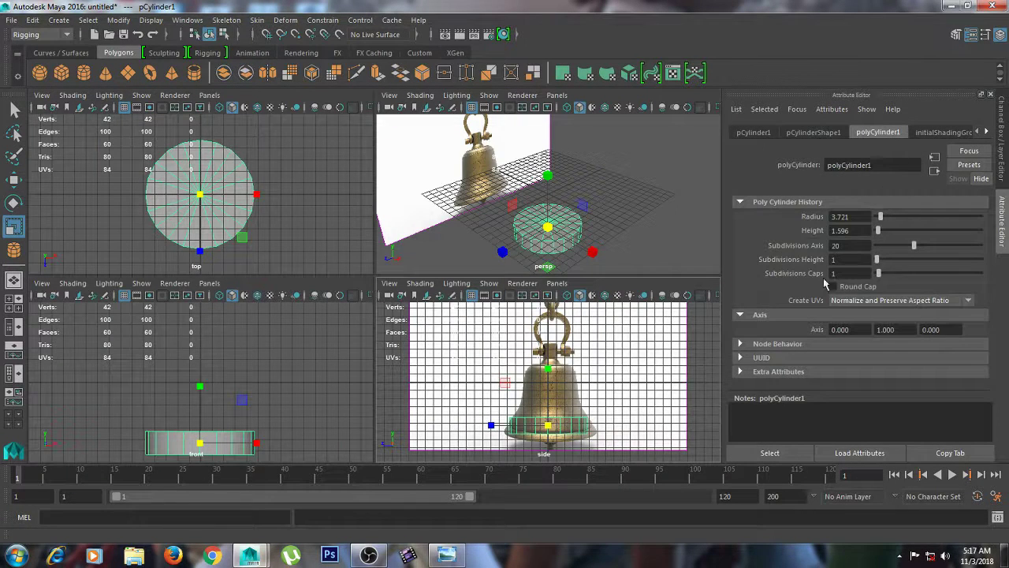
pyautogui.moveTo(879, 274); pyautogui.dragTo(869, 274)
# Select all of the cylinder's vertices in the side view and scale them up towards the bell's rim width.
pyautogui.press('space')
pyautogui.moveTo(421, 378); pyautogui.dragTo(360, 203, button='right')
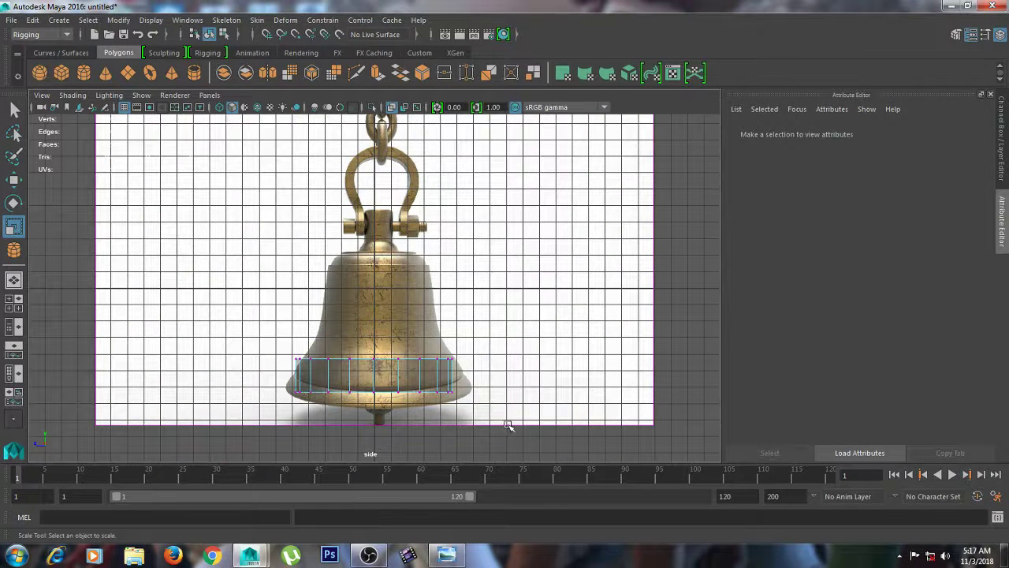
pyautogui.moveTo(506, 424); pyautogui.dragTo(506, 424)
pyautogui.press('e')
pyautogui.press('r')
pyautogui.moveTo(374, 375); pyautogui.dragTo(379, 380)
# Move all the selected vertices down onto the lip of the bell in the reference image.
pyautogui.press('e')
pyautogui.press('w')
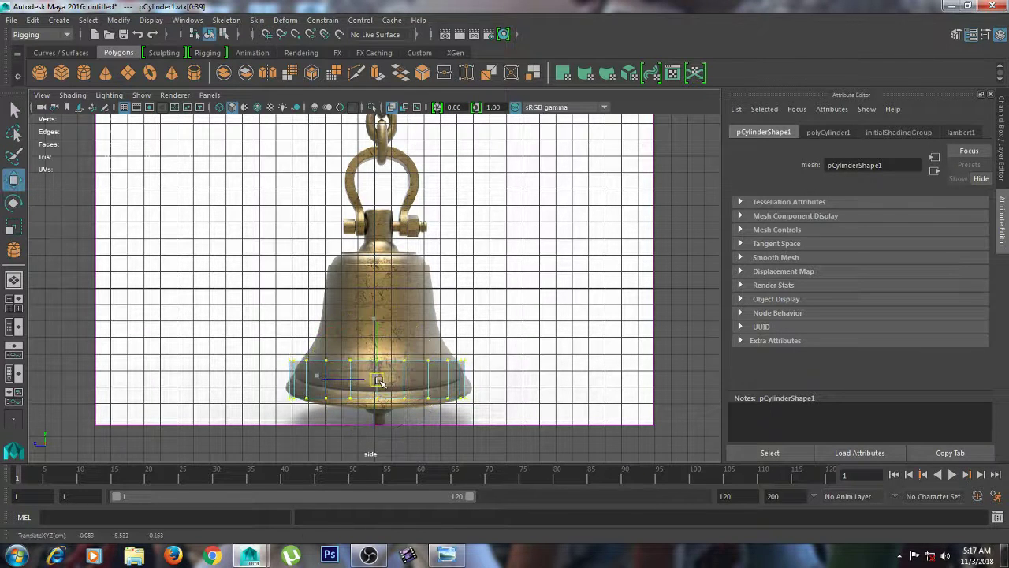
pyautogui.press('e')
pyautogui.press('r')
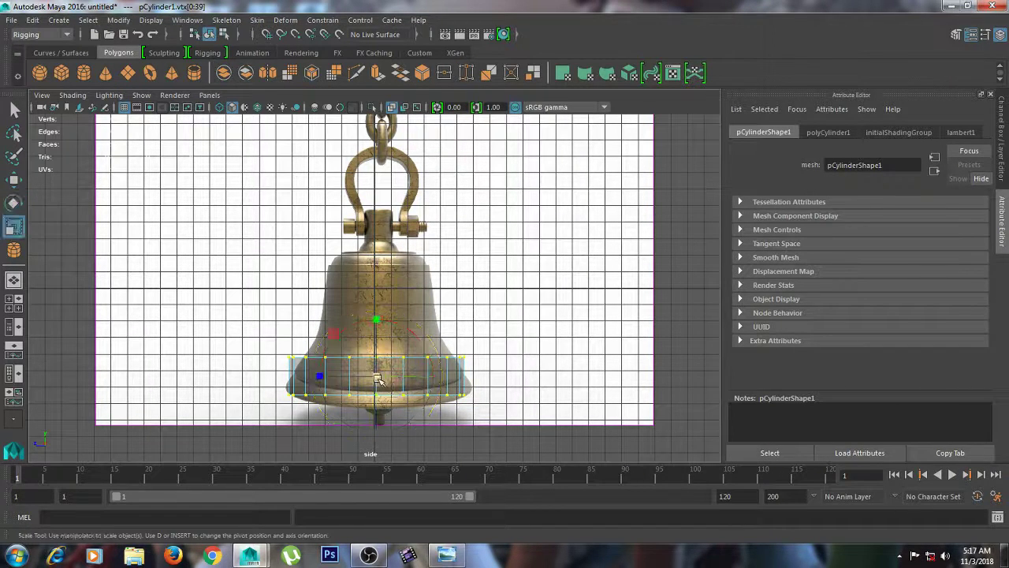
pyautogui.press('w')
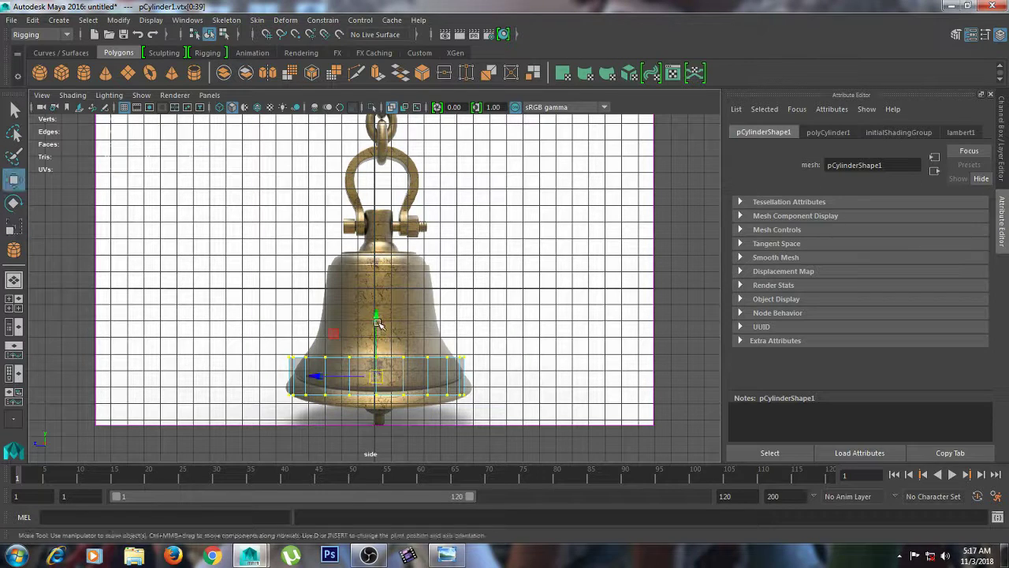
pyautogui.moveTo(376, 321); pyautogui.dragTo(394, 335)
# Select the cylinder's bottom ring of vertices and scale it outward to flare the bell's lip.
pyautogui.rightClick(334, 406)
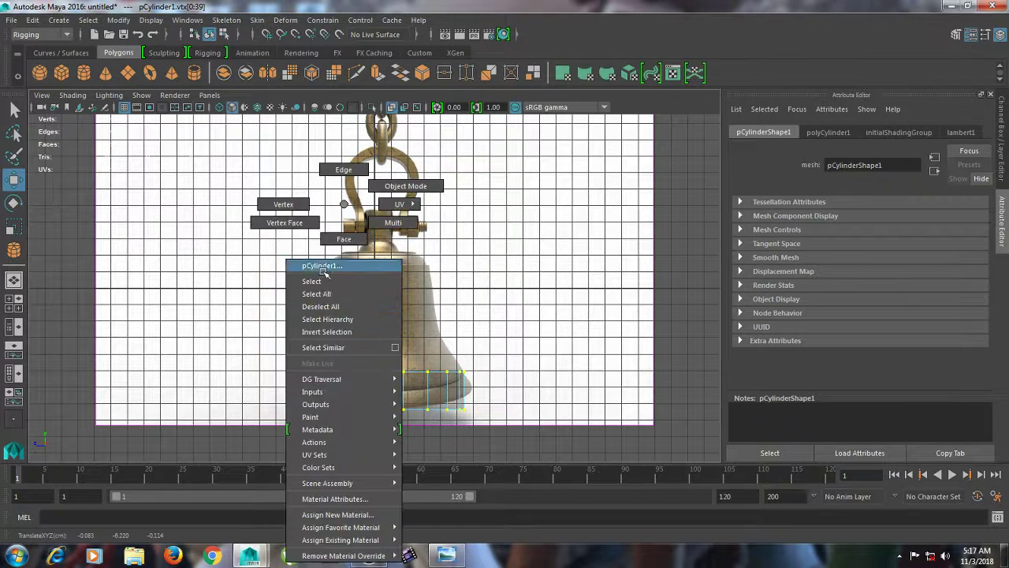
pyautogui.click(339, 306)
pyautogui.rightClick(343, 395)
pyautogui.moveTo(342, 393); pyautogui.dragTo(281, 205, button='right')
pyautogui.moveTo(286, 396); pyautogui.dragTo(521, 440)
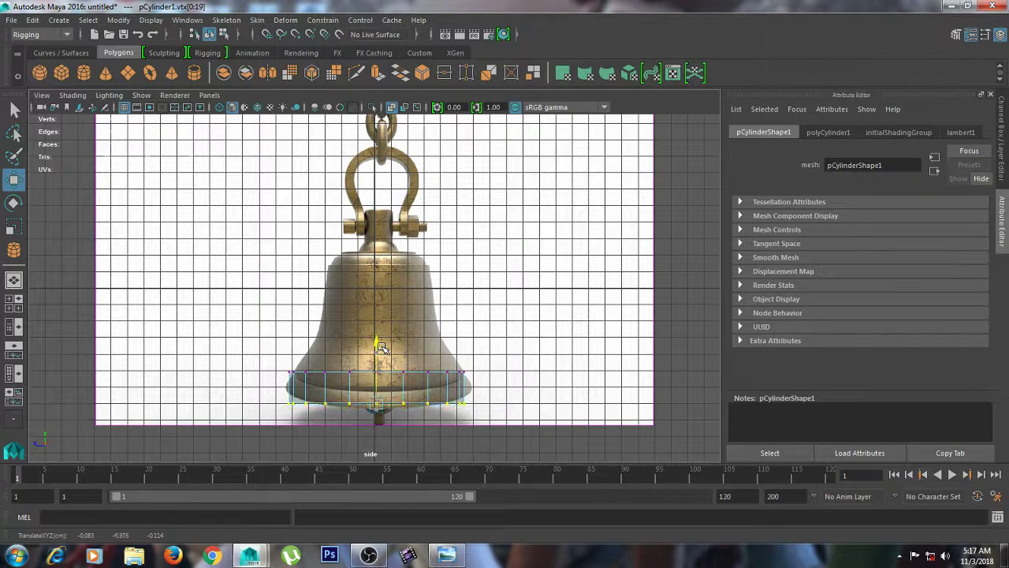
pyautogui.press('t')
pyautogui.press('r')
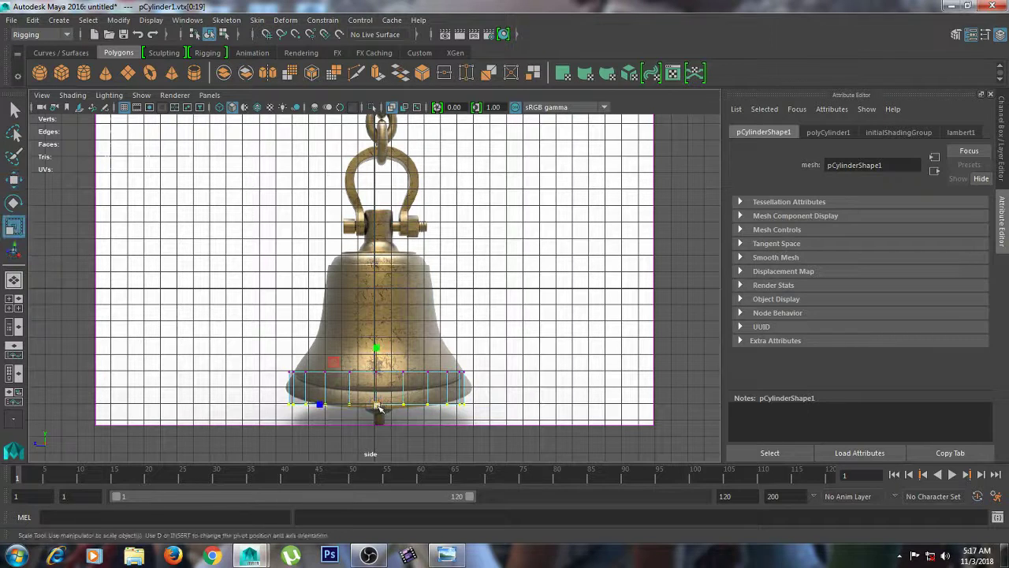
pyautogui.moveTo(381, 408); pyautogui.dragTo(394, 410)
# Raise the flared bottom ring of vertices slightly towards the bell's lower edge.
pyautogui.press('e')
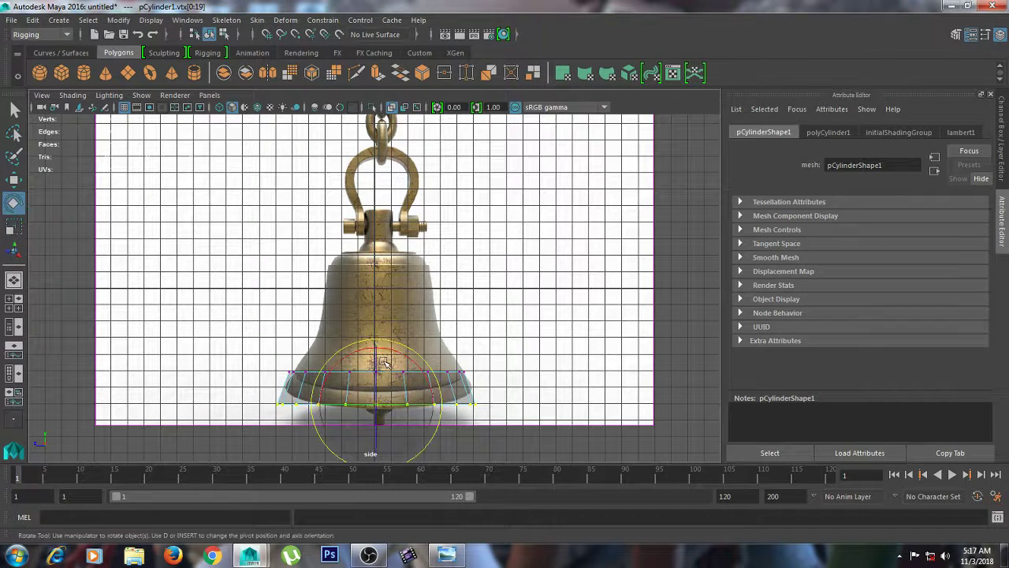
pyautogui.press('w')
pyautogui.moveTo(378, 343); pyautogui.dragTo(380, 338)
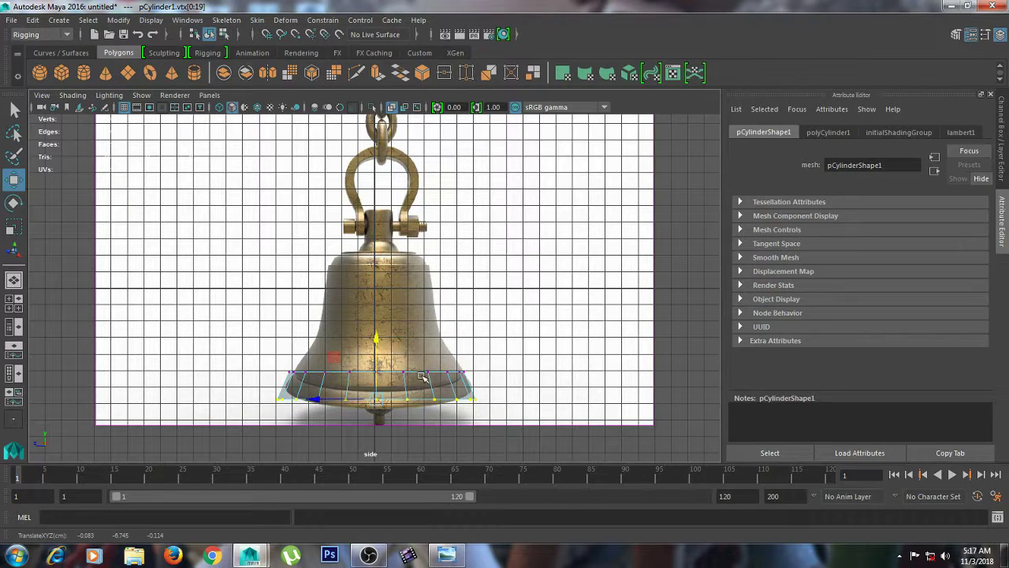
# Extrude the cylinder's top face a short distance upward and scale it inward to follow the bell's profile.
pyautogui.press('space')
pyautogui.moveTo(537, 203); pyautogui.dragTo(536, 238, button='right')
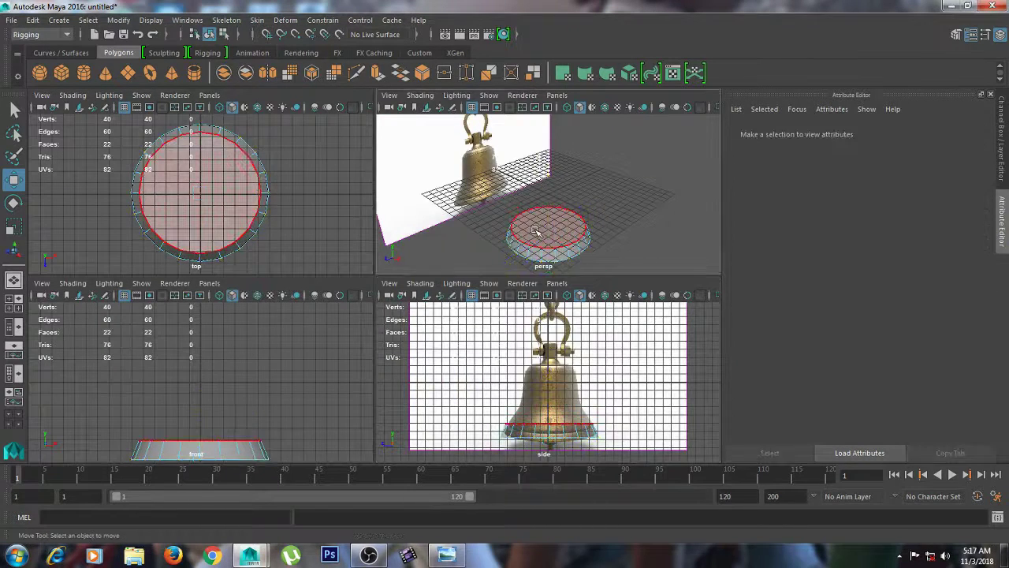
pyautogui.click(536, 239)
pyautogui.keyDown('shift'); pyautogui.rightClick(535, 240); pyautogui.keyUp('shift')
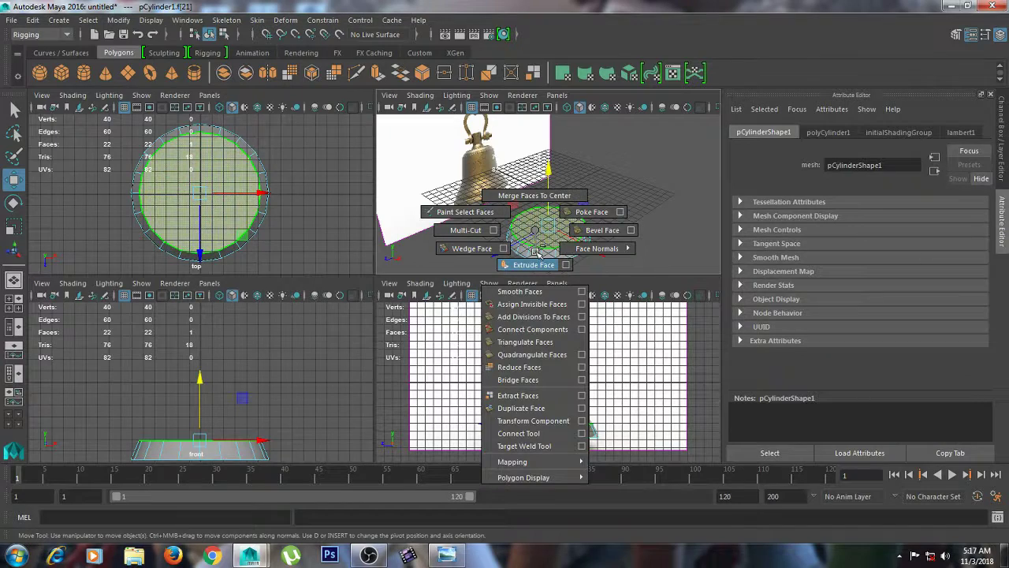
pyautogui.click(534, 264)
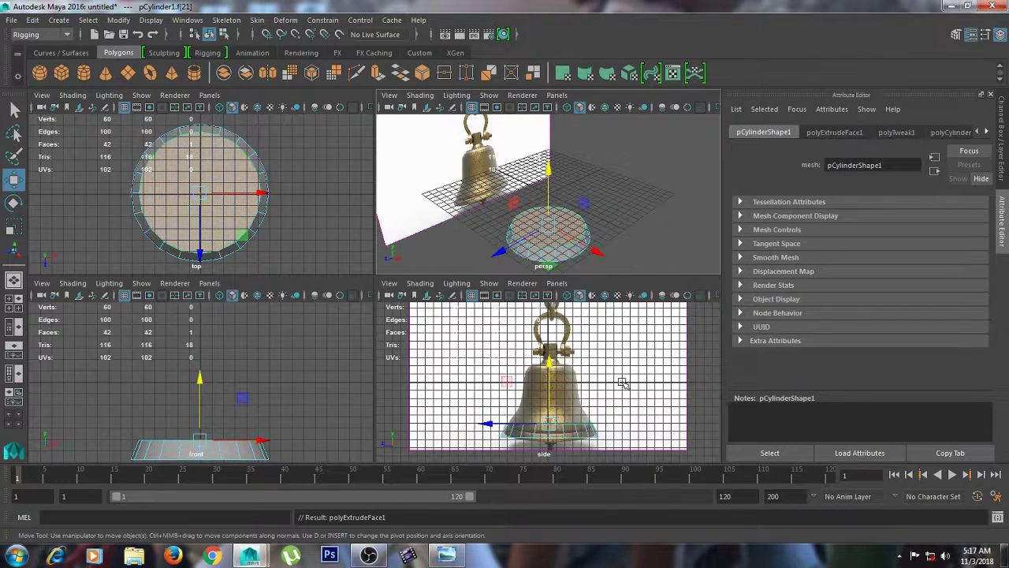
pyautogui.press('space')
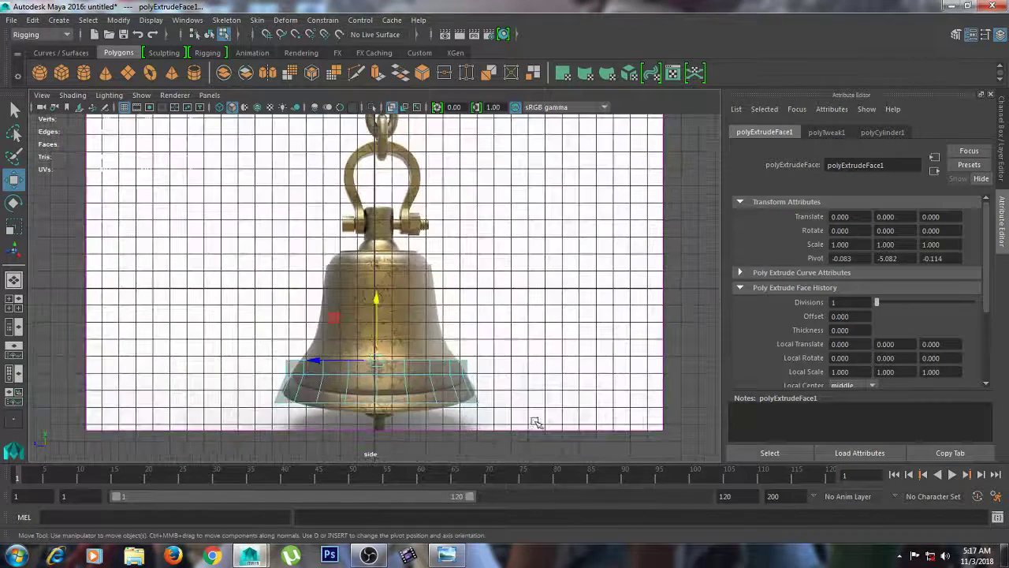
pyautogui.press('r')
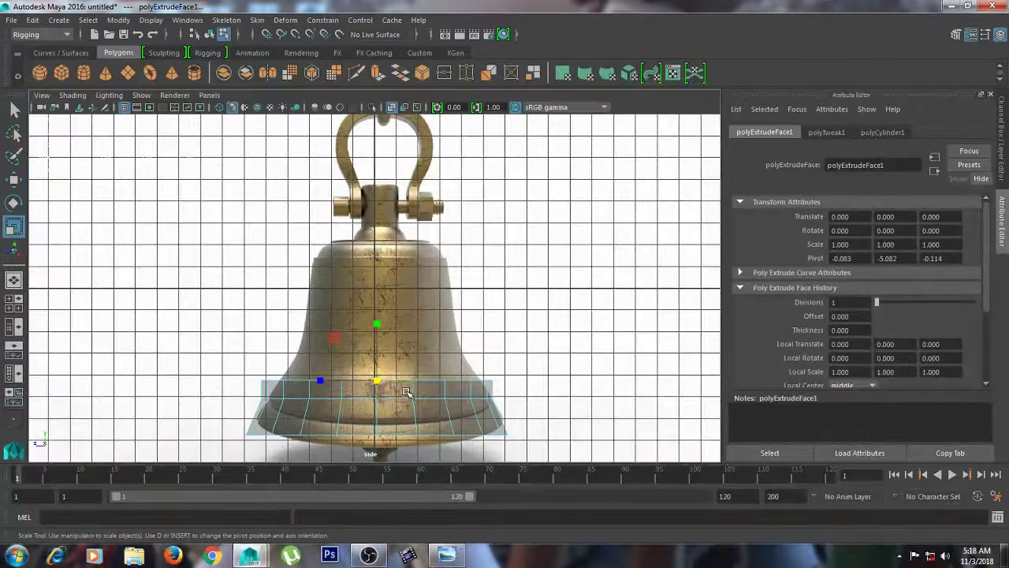
pyautogui.moveTo(379, 384); pyautogui.dragTo(363, 379)
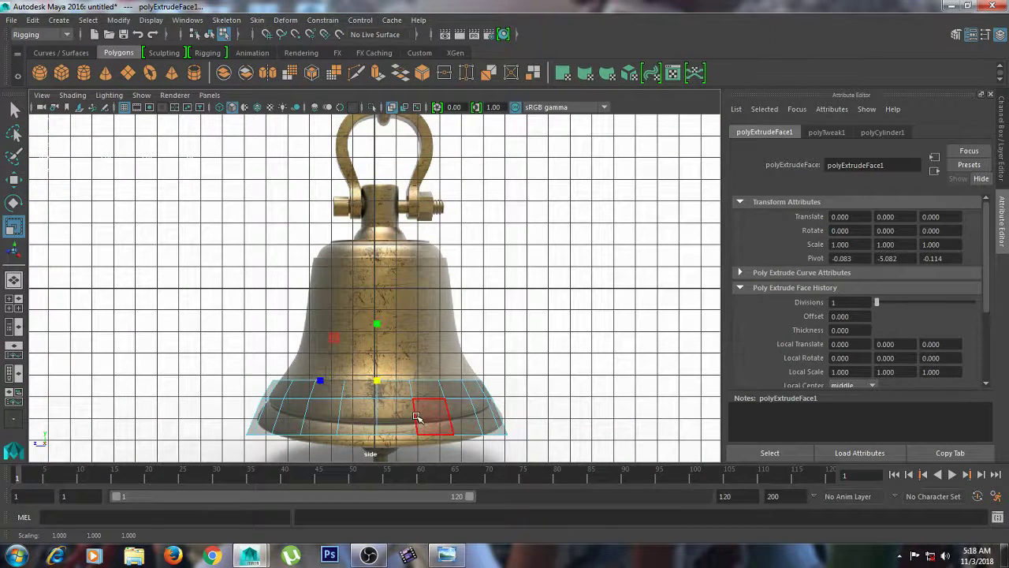
# Select the whole mesh in object mode and shift it slightly along Z to centre it on the bell image.
pyautogui.moveTo(417, 417); pyautogui.dragTo(496, 208, button='right')
pyautogui.moveTo(434, 387); pyautogui.dragTo(478, 185, button='right')
pyautogui.press('w')
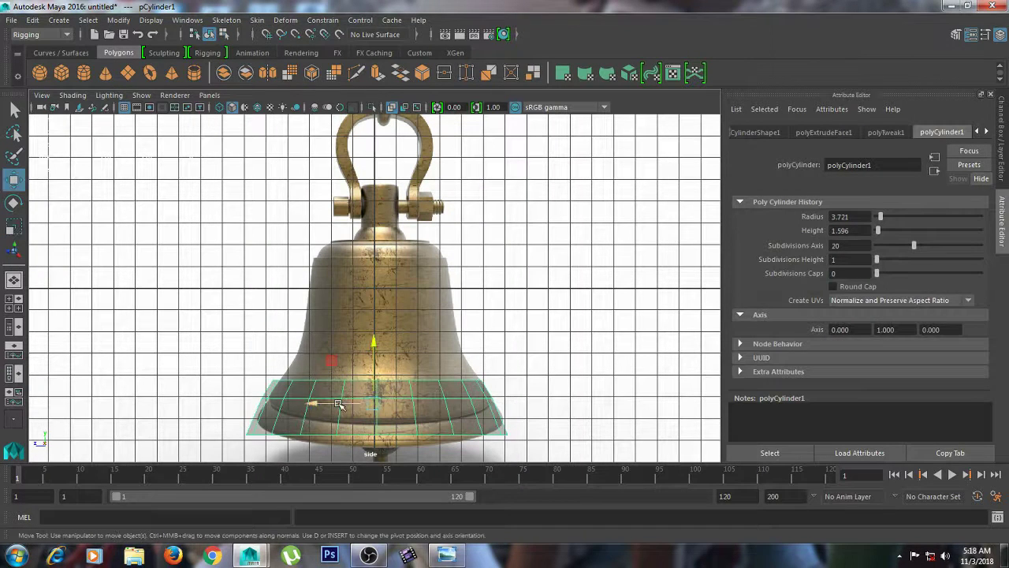
pyautogui.moveTo(338, 403); pyautogui.dragTo(344, 403)
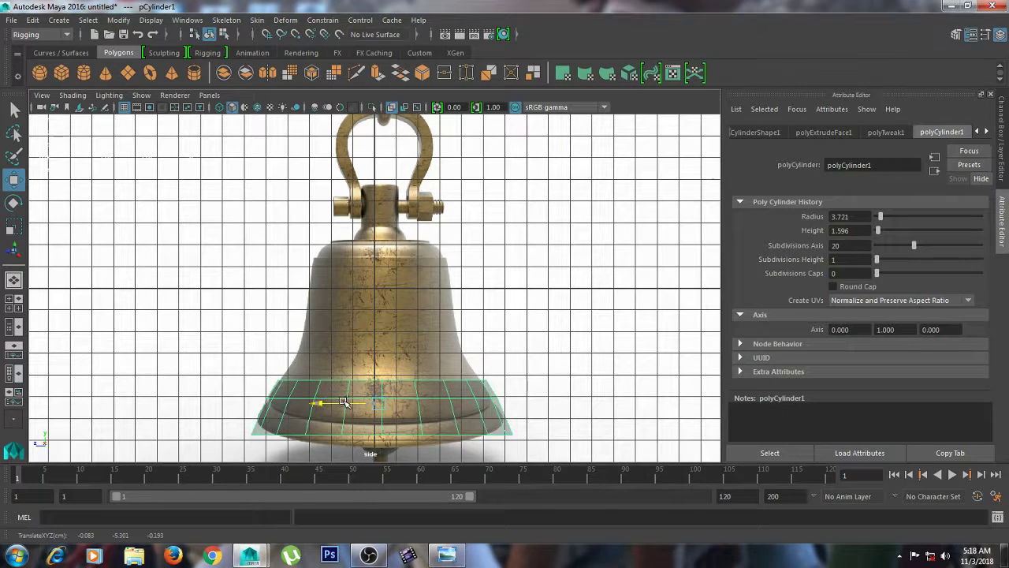
# Select all the mesh's vertices, scale them down slightly and realign them with the bell image along Z.
pyautogui.moveTo(324, 204); pyautogui.dragTo(264, 205, button='right')
pyautogui.moveTo(241, 336); pyautogui.dragTo(585, 463)
pyautogui.press('e')
pyautogui.press('r')
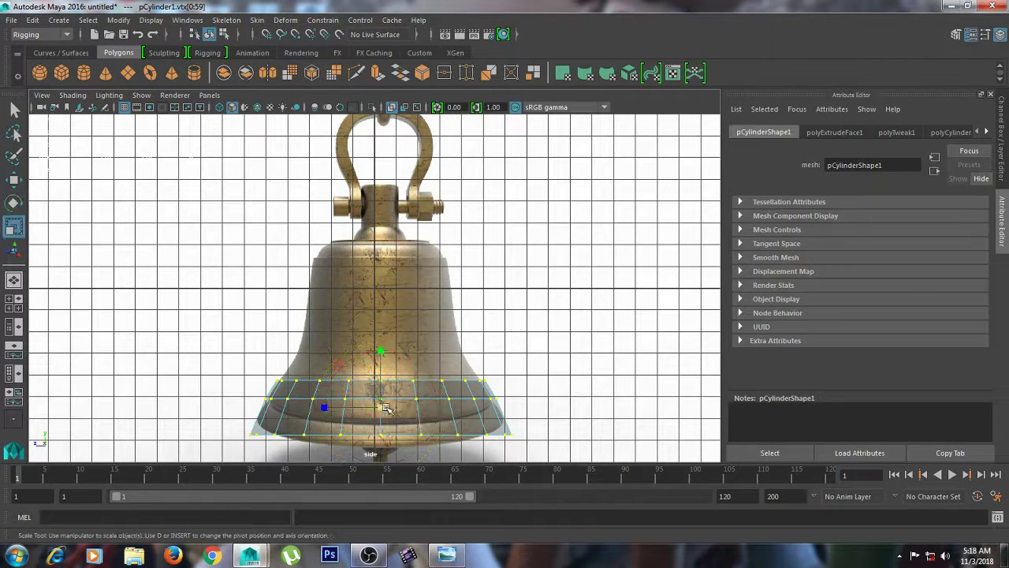
pyautogui.moveTo(385, 408); pyautogui.dragTo(361, 408)
pyautogui.press('w')
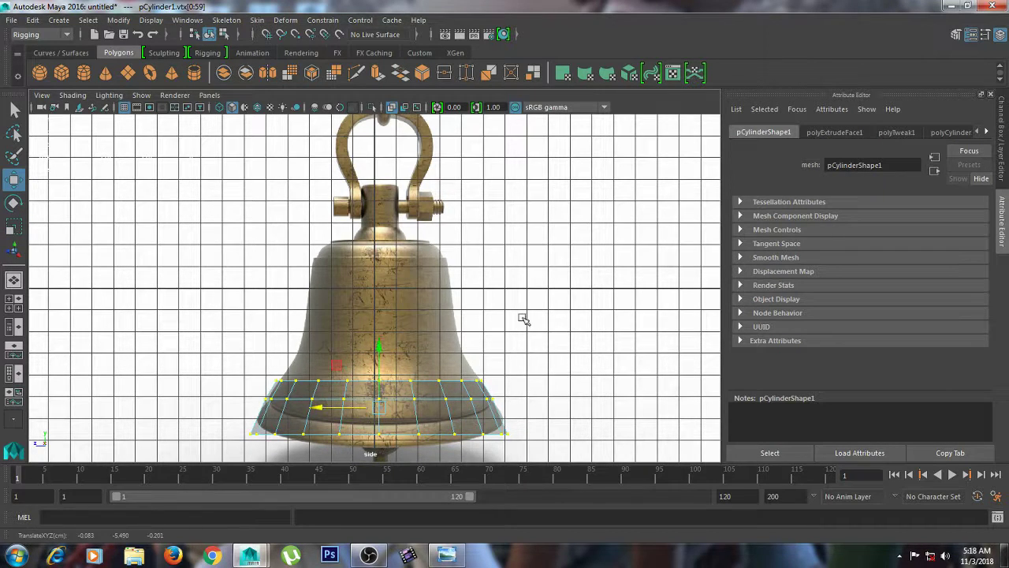
# Raise the mesh's top face slightly and scale it inward to match the bell's outline.
pyautogui.press('space')
pyautogui.moveTo(541, 226); pyautogui.dragTo(536, 217, button='right')
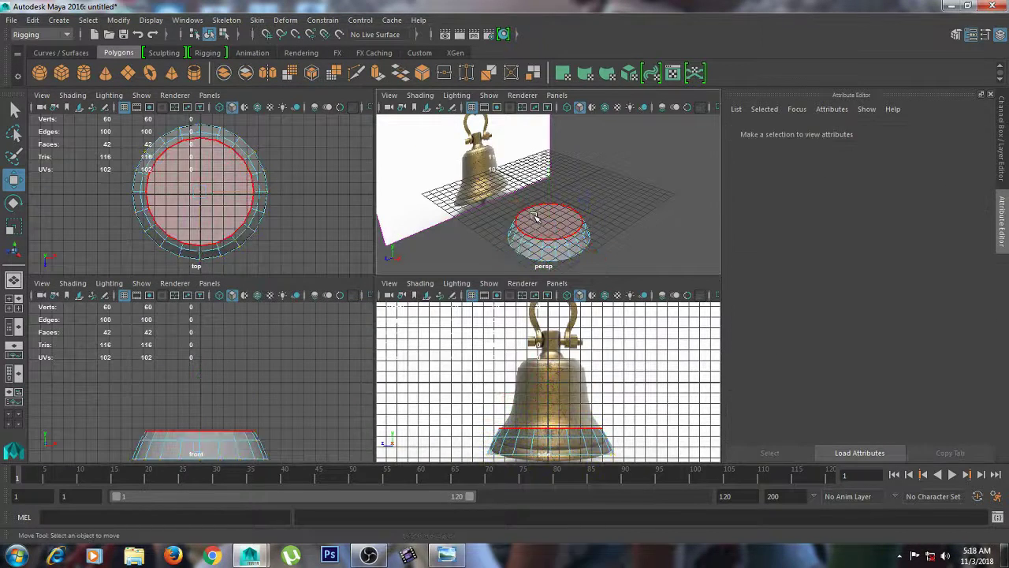
pyautogui.click(548, 239)
pyautogui.press('space')
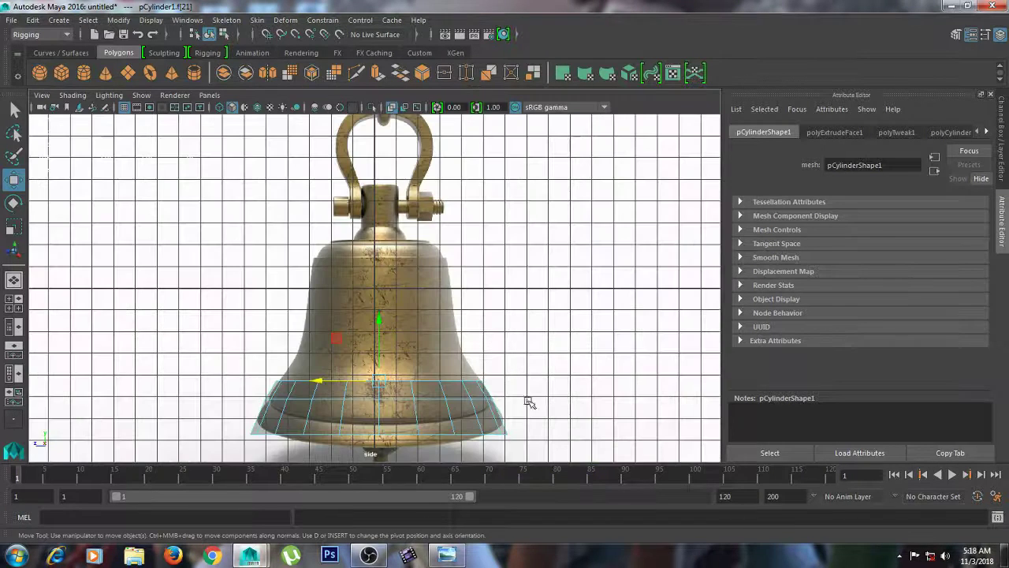
pyautogui.moveTo(381, 323); pyautogui.dragTo(381, 316)
pyautogui.press('e')
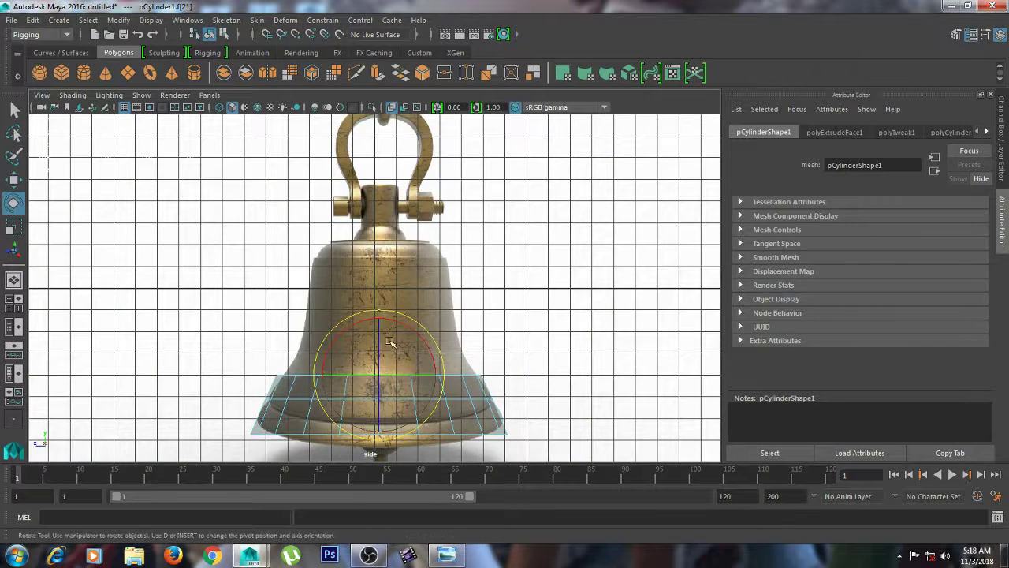
pyautogui.press('r')
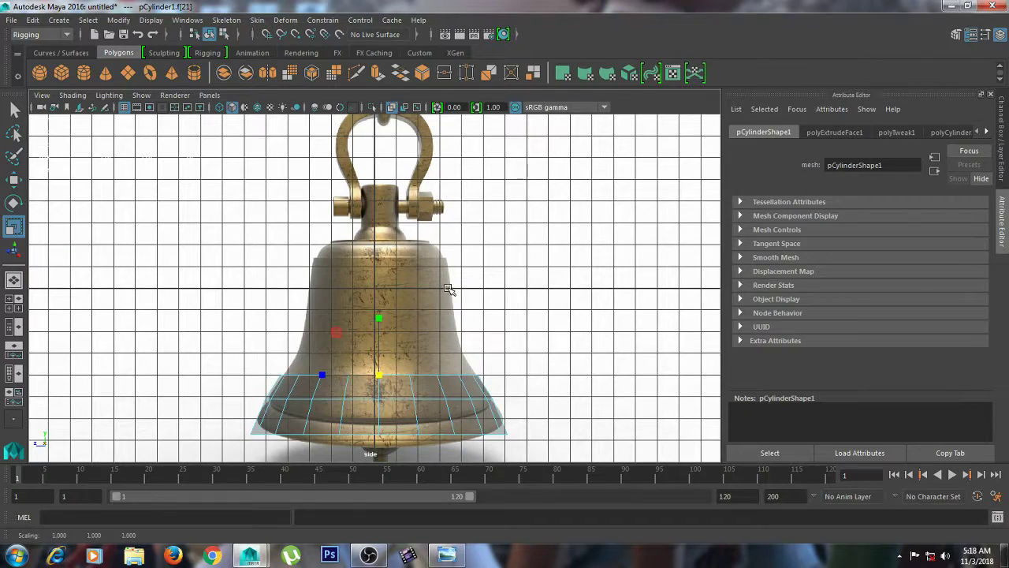
# Extrude the mesh's top face upward, scale it inward to the bell's outline and lower it slightly.
pyautogui.press('space')
pyautogui.keyDown('shift'); pyautogui.moveTo(556, 224); pyautogui.dragTo(552, 265, button='right'); pyautogui.keyUp('shift')
pyautogui.press('w')
pyautogui.press('space')
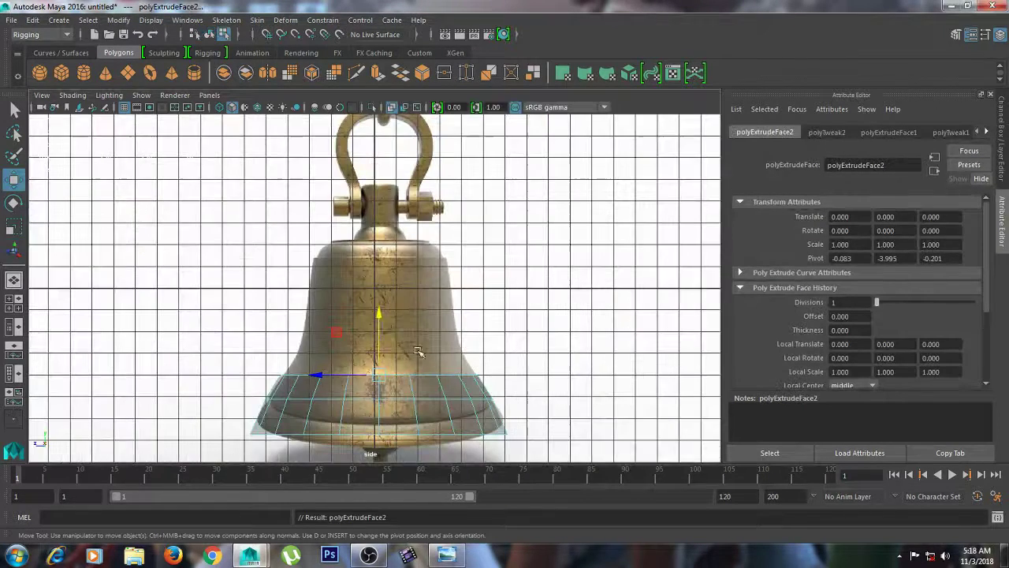
pyautogui.moveTo(379, 324); pyautogui.dragTo(380, 297)
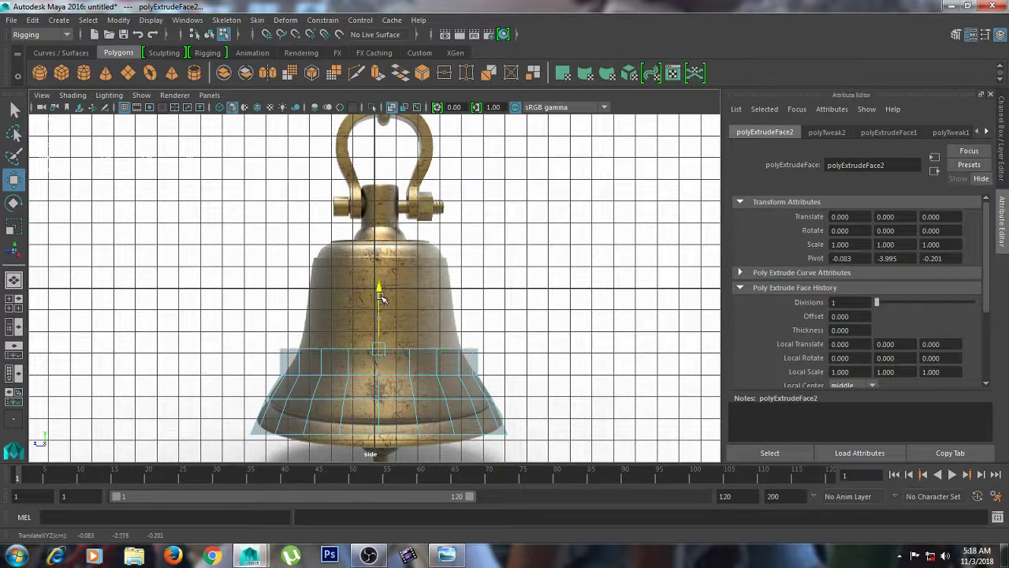
pyautogui.press('r')
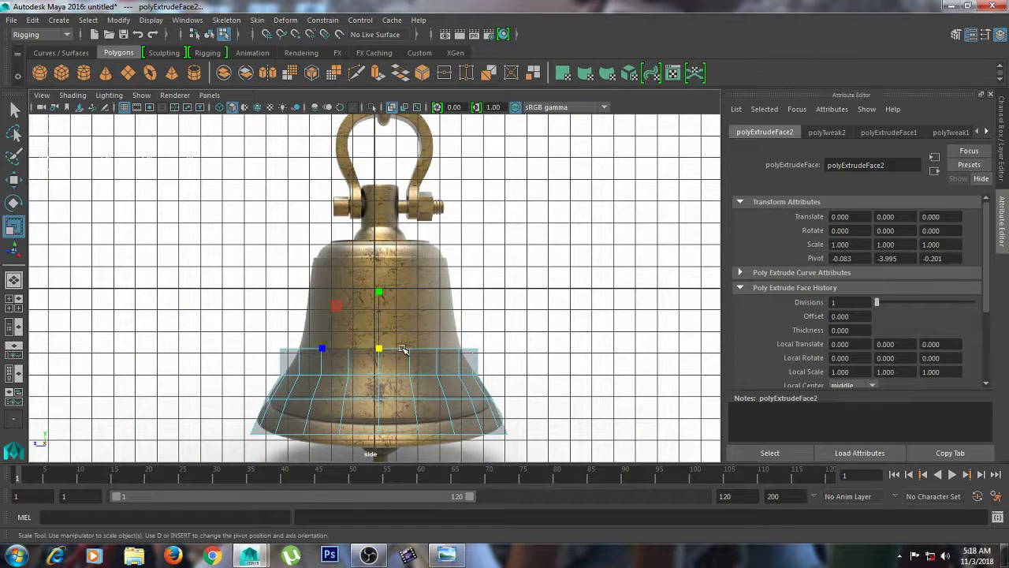
pyautogui.moveTo(378, 350); pyautogui.dragTo(357, 346)
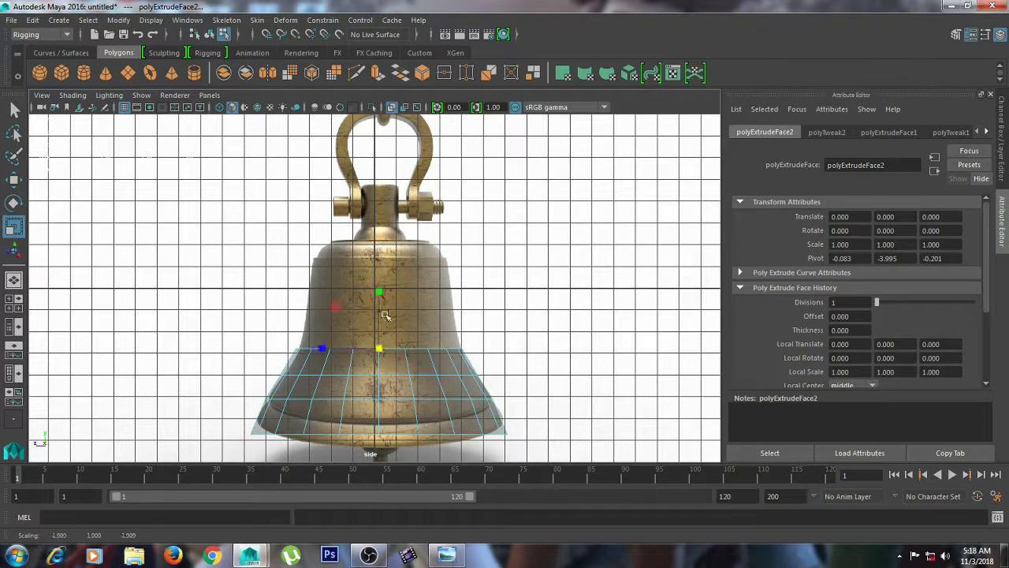
pyautogui.press('w')
pyautogui.moveTo(380, 289); pyautogui.dragTo(380, 293)
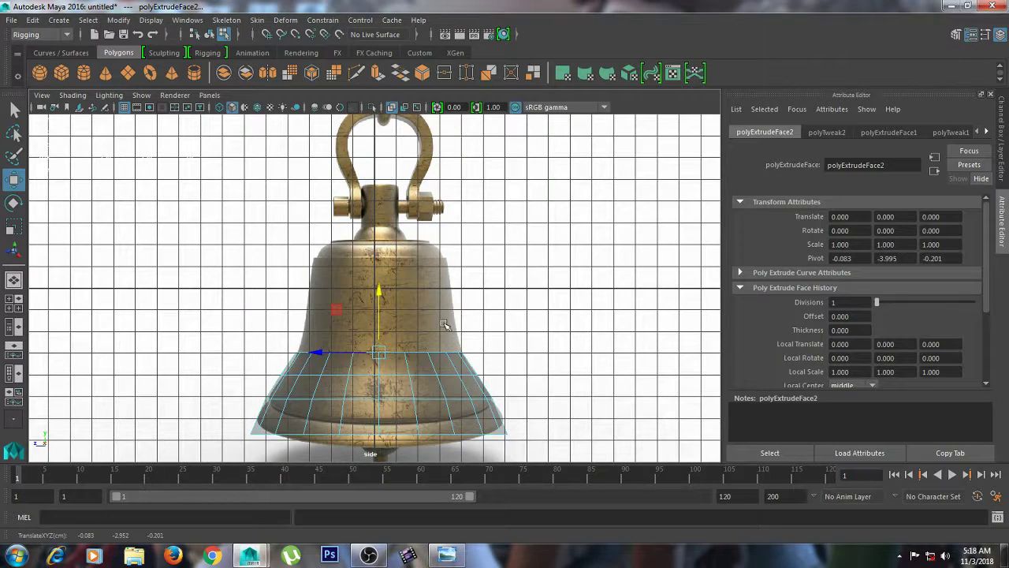
# Raise the top face slightly against the bell image and reselect it in the perspective view.
pyautogui.press('space')
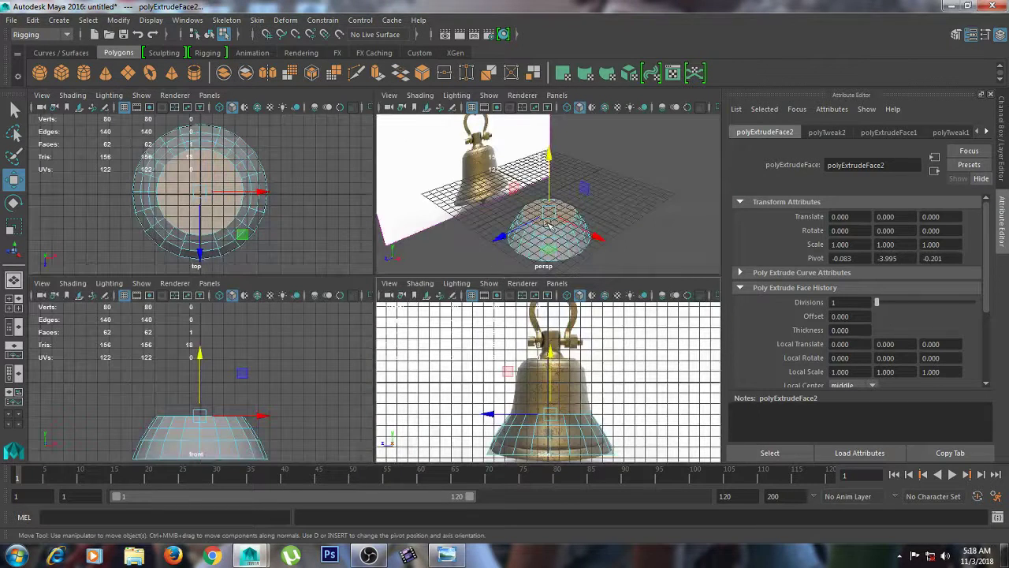
pyautogui.moveTo(554, 363); pyautogui.dragTo(554, 361)
pyautogui.scroll(2, 554, 360)
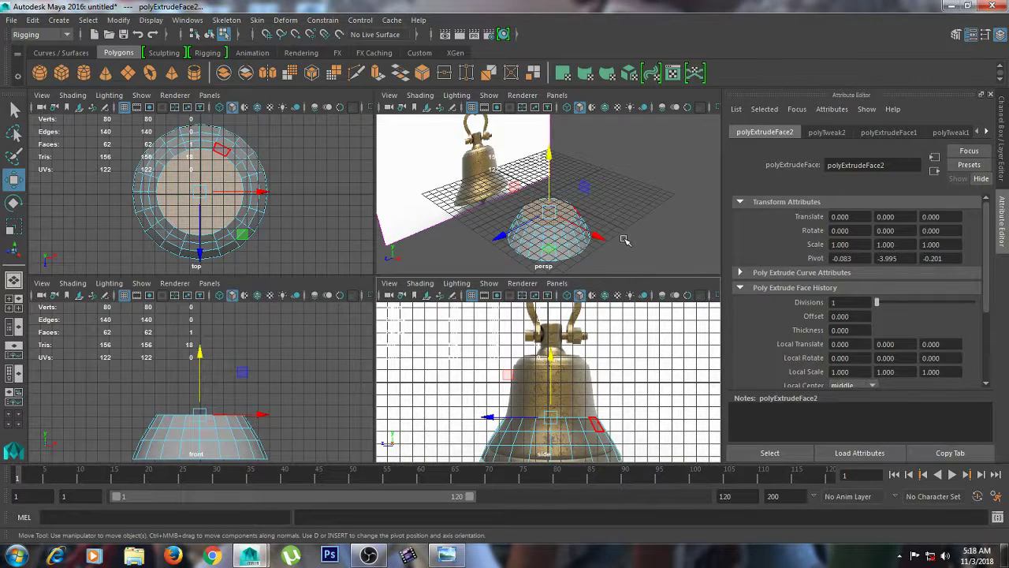
pyautogui.press('space')
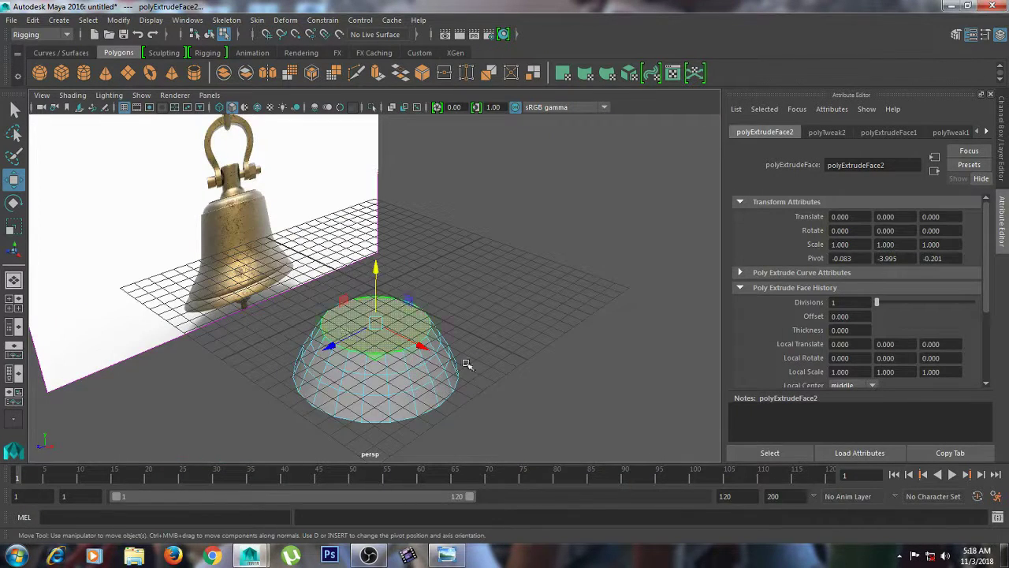
pyautogui.click(466, 365)
pyautogui.click(367, 321)
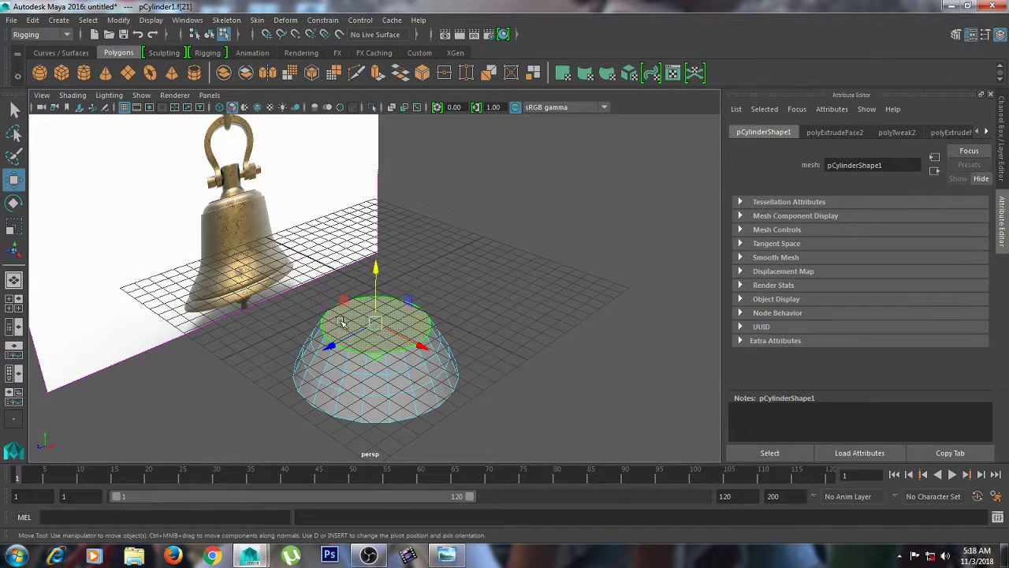
# Extrude the top face upward and scale it inward to follow the bell's waist.
pyautogui.keyDown('shift'); pyautogui.moveTo(341, 322); pyautogui.dragTo(339, 344, button='right'); pyautogui.keyUp('shift')
pyautogui.press('space')
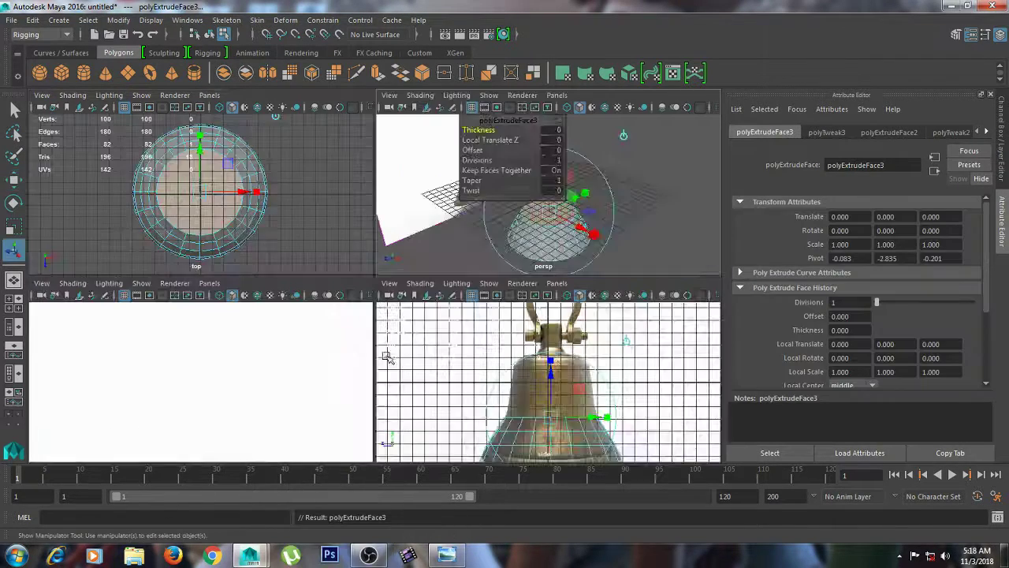
pyautogui.press('w')
pyautogui.press('space')
pyautogui.moveTo(386, 292); pyautogui.dragTo(386, 263)
pyautogui.press('r')
pyautogui.moveTo(382, 334); pyautogui.dragTo(380, 213)
# Extrude the top face up to the base of the bell's shoulder, fit its width, and extrude it once more.
pyautogui.hotkey('ctrl', 'e')
pyautogui.press('w')
pyautogui.press('r')
pyautogui.hotkey('ctrl', 'e')
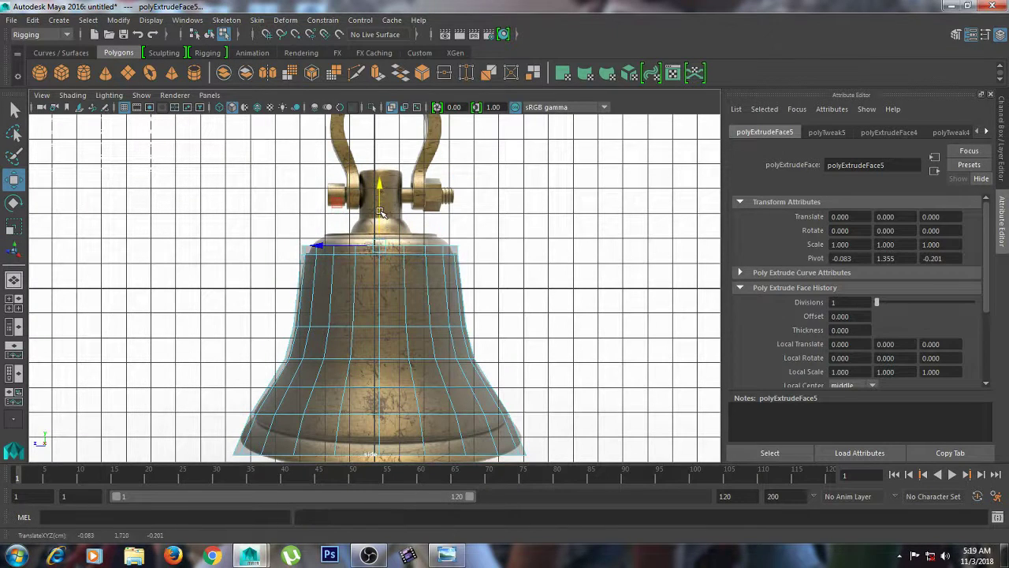
pyautogui.hotkey('ctrl', 'e')
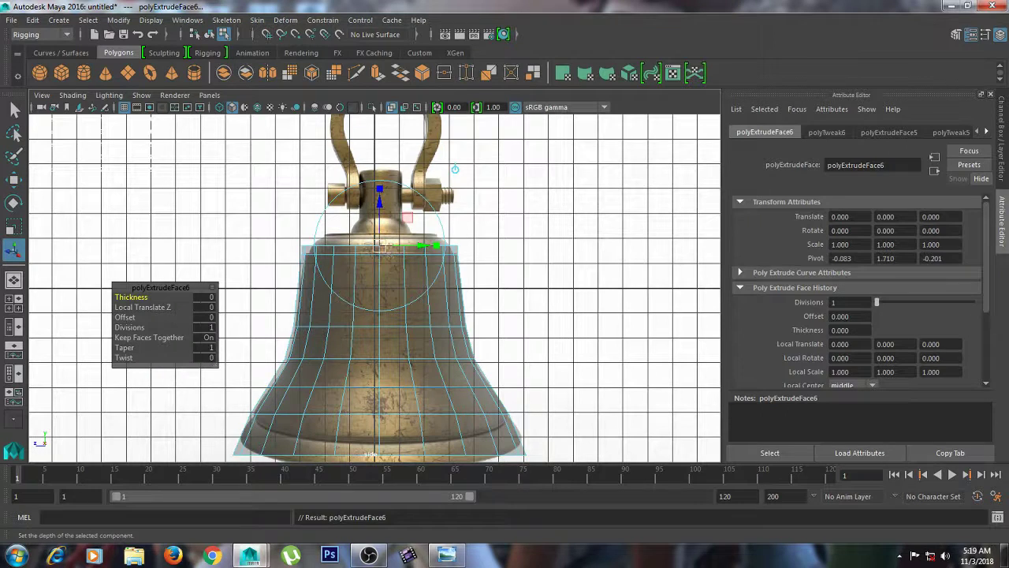
pyautogui.hotkey('ctrl', 'z')
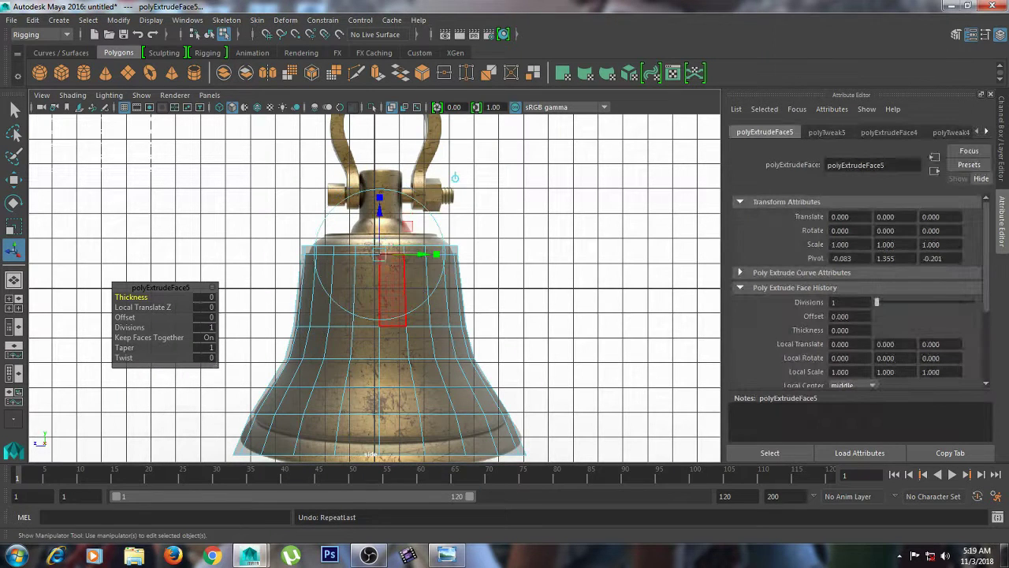
pyautogui.hotkey('ctrl', 'z')
# Raise the newly extruded top face and scale it to about 0.886 in X and Z to round the shoulder.
pyautogui.press('w')
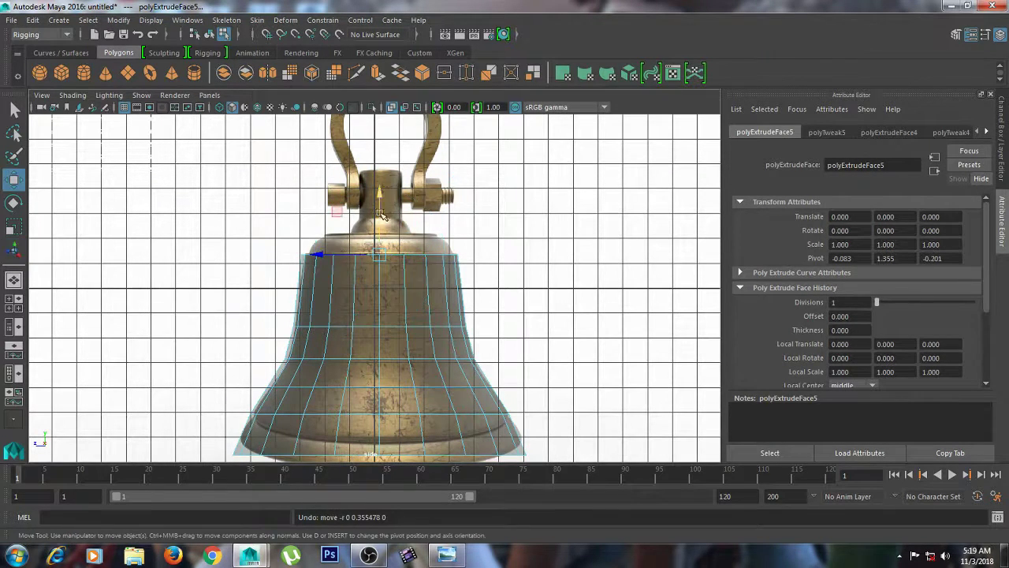
pyautogui.moveTo(382, 218); pyautogui.dragTo(379, 240)
pyautogui.press('r')
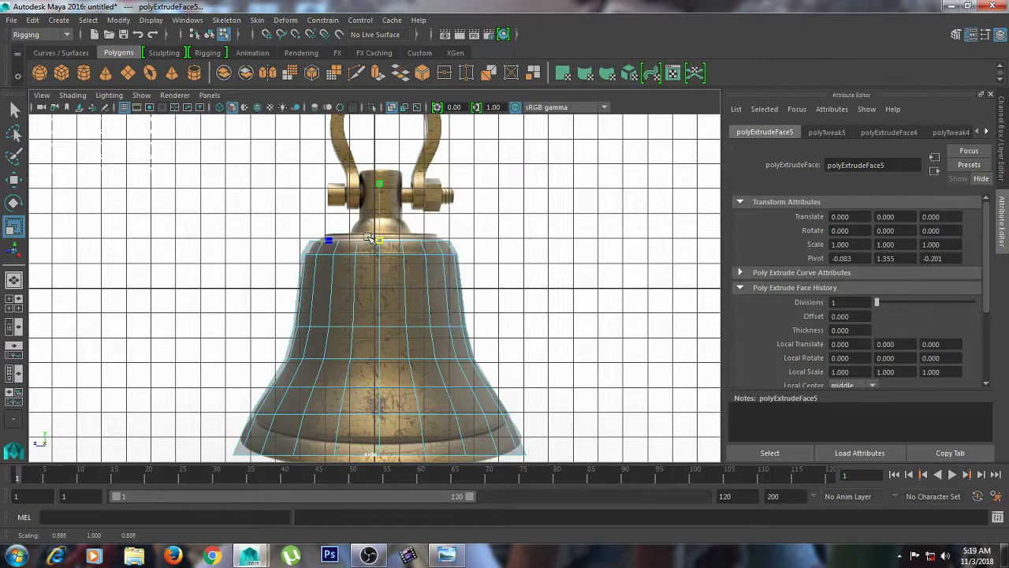
# Extrude the top face slightly up to the bell's flat top and scale it inward.
pyautogui.hotkey('ctrl', 'e')
pyautogui.press('w')
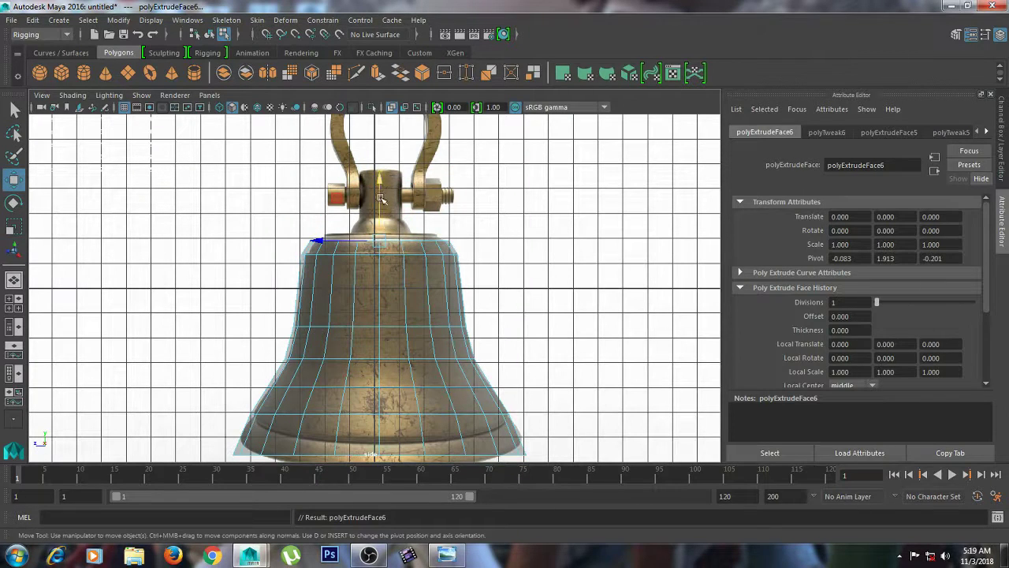
pyautogui.moveTo(380, 197); pyautogui.dragTo(380, 190)
pyautogui.press('r')
pyautogui.moveTo(381, 234); pyautogui.dragTo(363, 235)
# Select the edge loop just below the bell's top and fine-tune its scale to match the shoulder.
pyautogui.rightClick(366, 234)
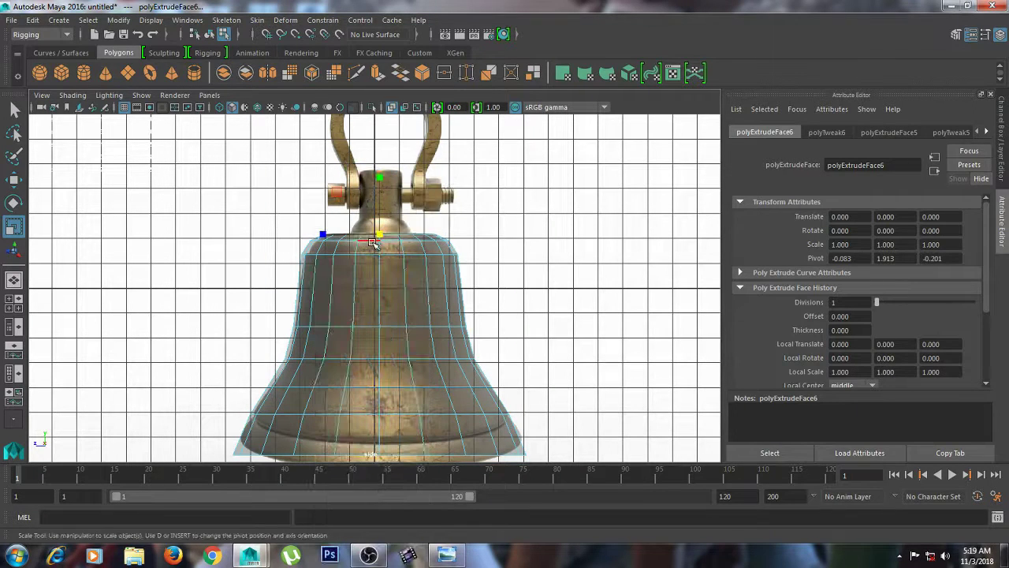
pyautogui.doubleClick(373, 243)
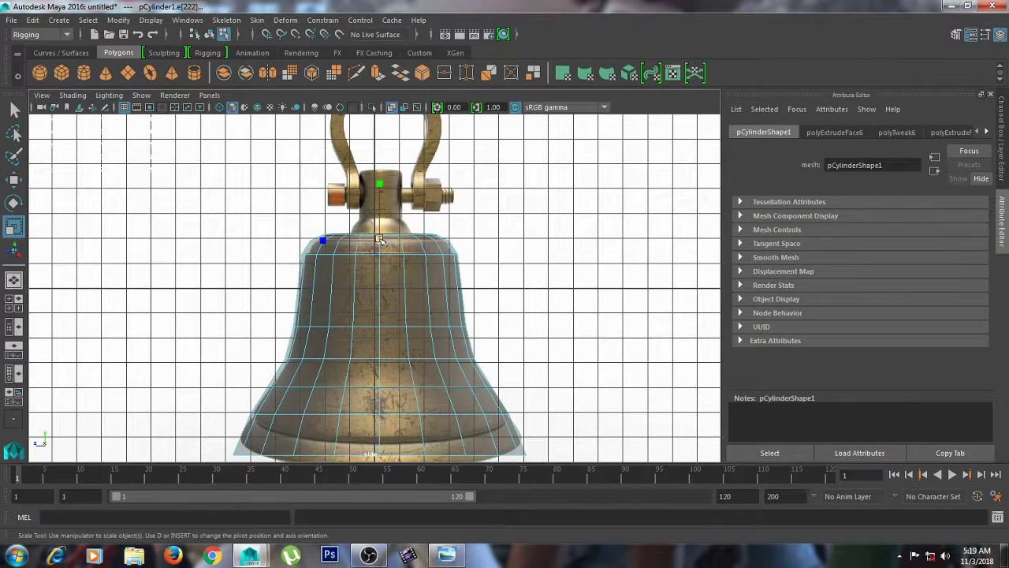
pyautogui.moveTo(378, 239); pyautogui.dragTo(383, 241)
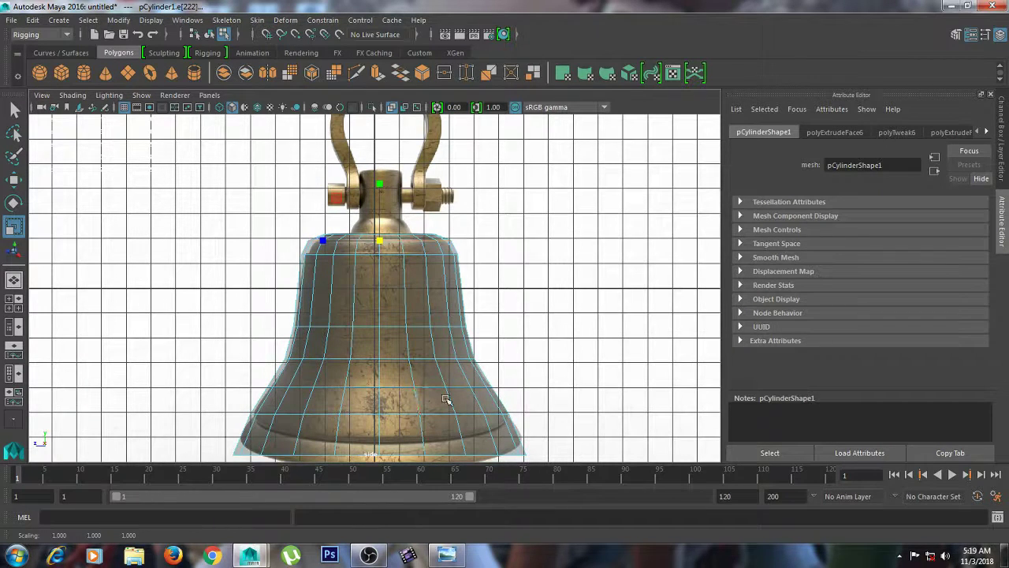
# Select the lowest edge loop above the rim, move it down towards the bell's lip line and fine-tune its scale.
pyautogui.scroll(-1, 445, 399)
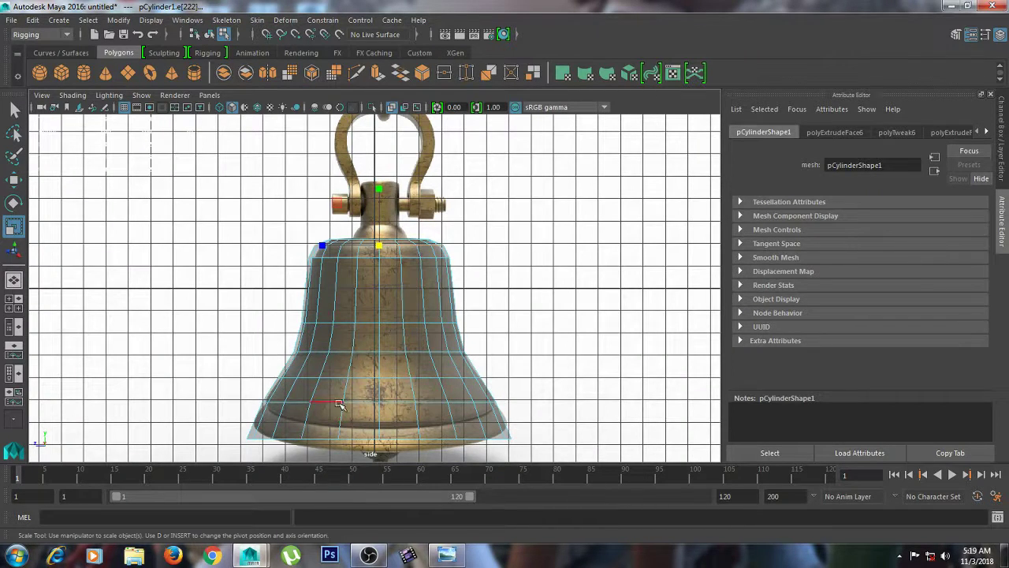
pyautogui.moveTo(339, 404); pyautogui.dragTo(330, 154, button='right')
pyautogui.doubleClick(376, 400)
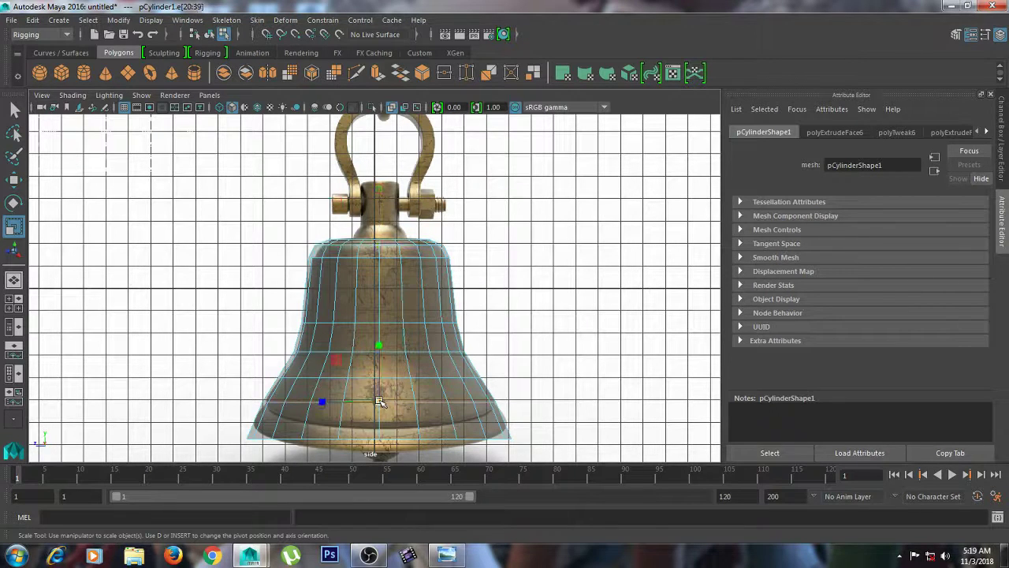
pyautogui.press('w')
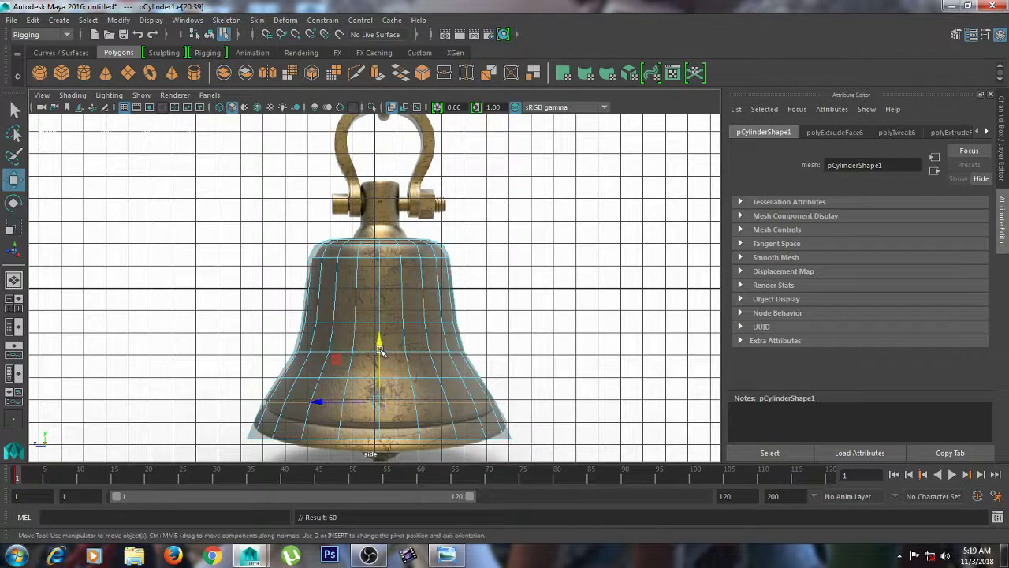
pyautogui.moveTo(381, 352); pyautogui.dragTo(384, 360)
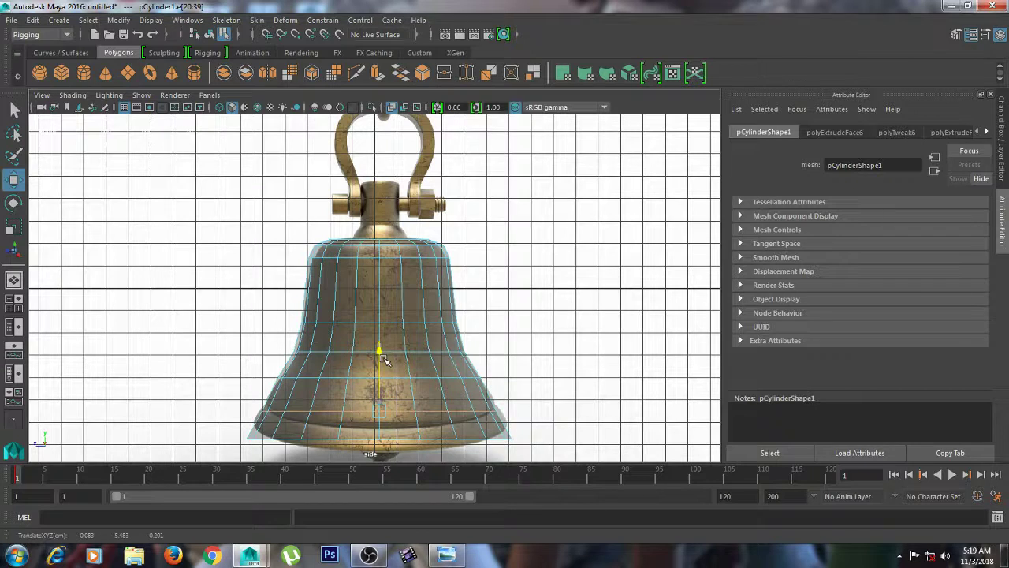
pyautogui.press('e')
pyautogui.press('r')
pyautogui.moveTo(379, 412); pyautogui.dragTo(381, 416)
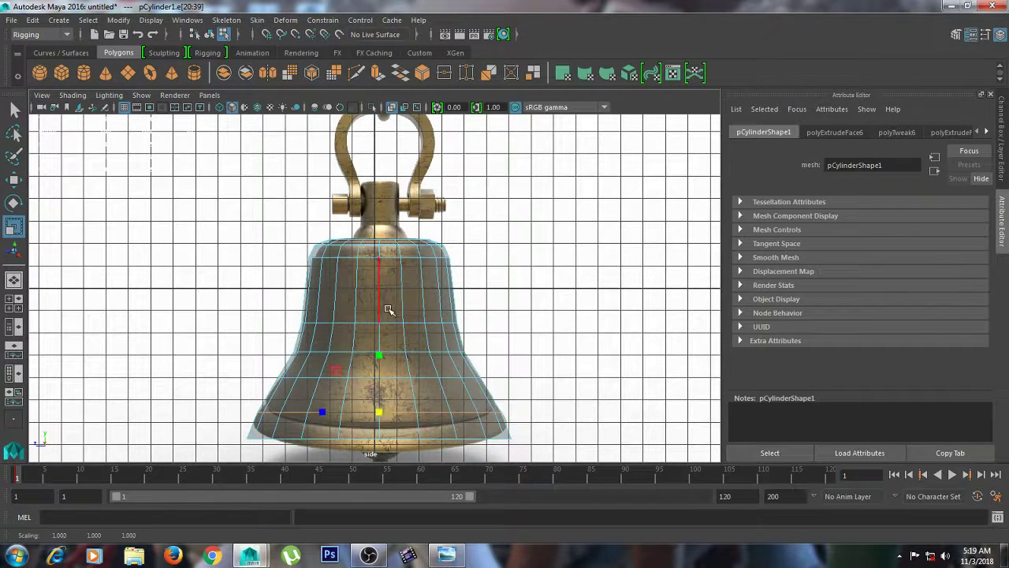
# Select the faces around the bell's body between the rim band and the shoulder.
pyautogui.moveTo(388, 298); pyautogui.dragTo(389, 239, button='right')
pyautogui.press('space')
pyautogui.press('space')
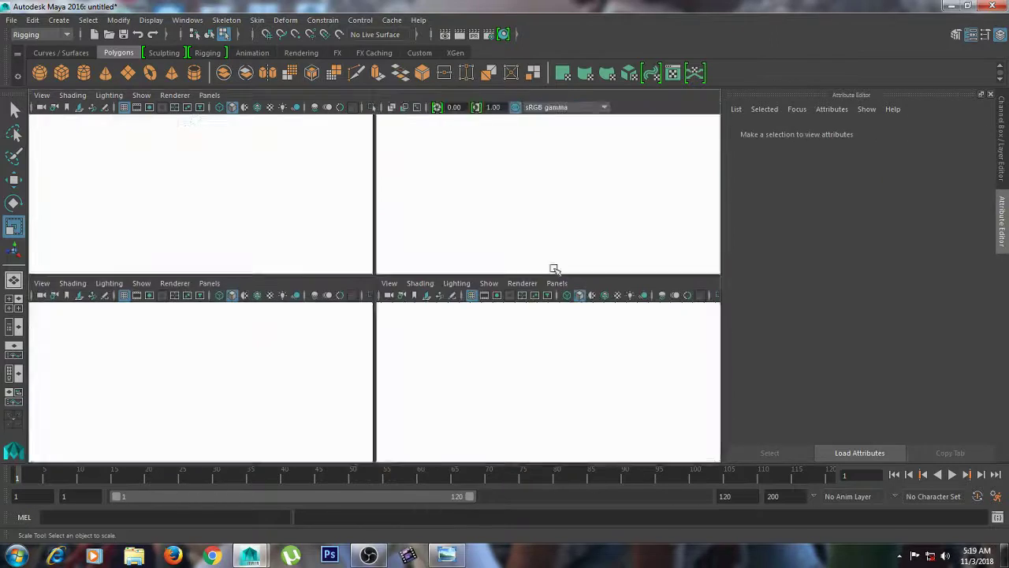
pyautogui.press('space')
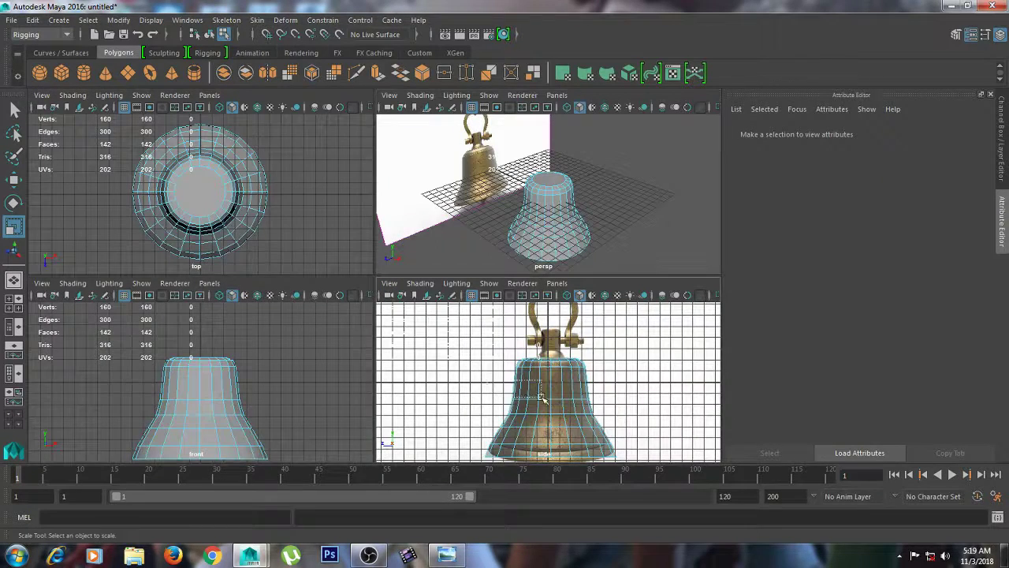
pyautogui.click(637, 433)
pyautogui.press('space')
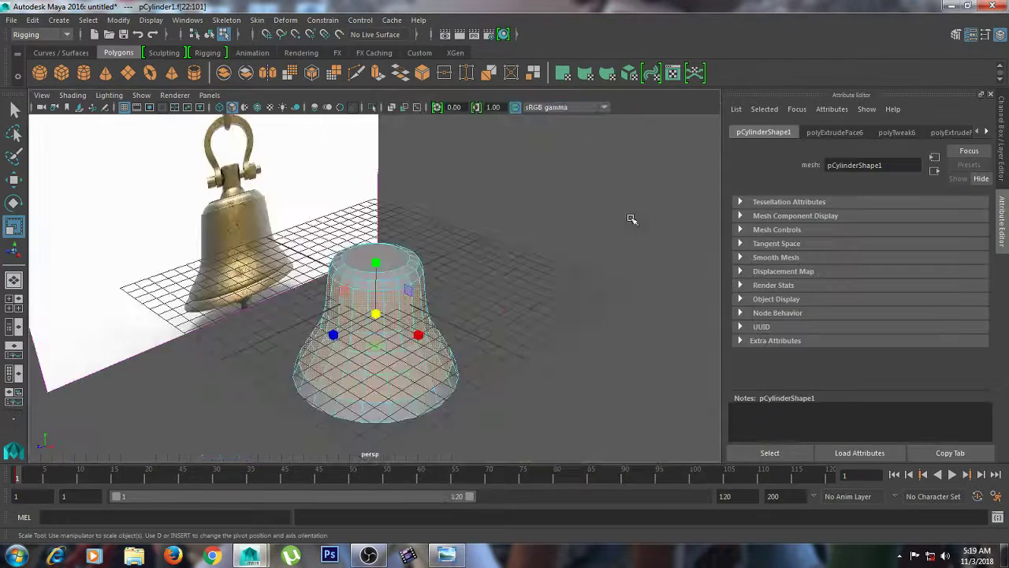
# Extrude the selected body faces with a thickness of 0.13 and clear the selection.
pyautogui.keyDown('alt'); pyautogui.moveTo(596, 255); pyautogui.dragTo(420, 296); pyautogui.keyUp('alt')
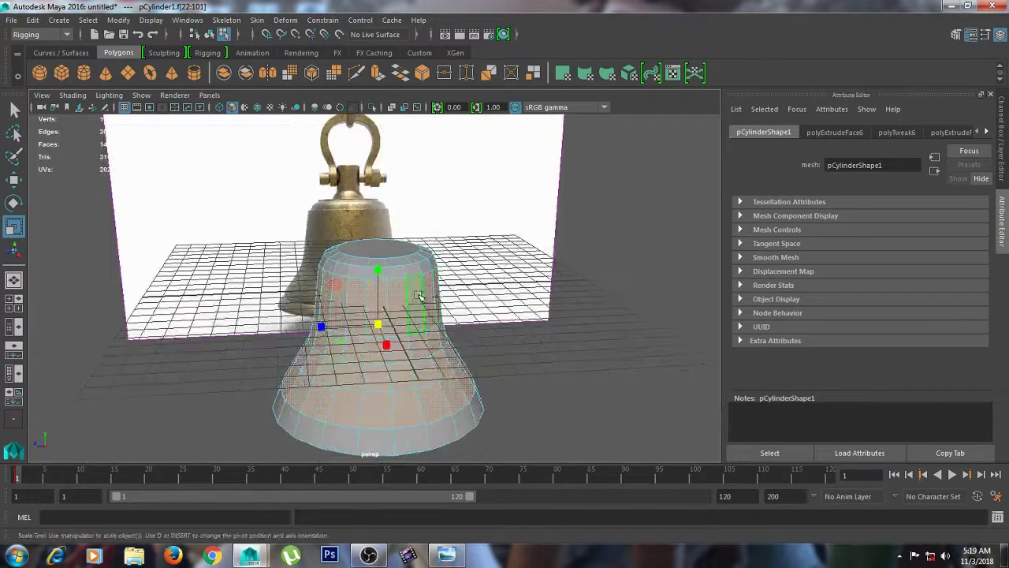
pyautogui.keyDown('shift'); pyautogui.moveTo(402, 294); pyautogui.dragTo(405, 326, button='right'); pyautogui.keyUp('shift')
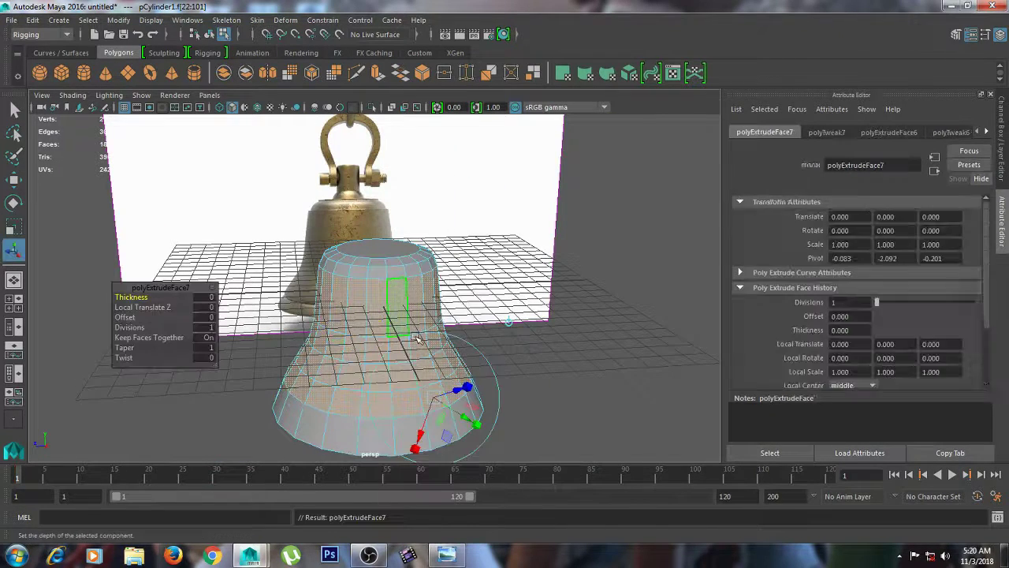
pyautogui.moveTo(143, 297); pyautogui.dragTo(157, 297)
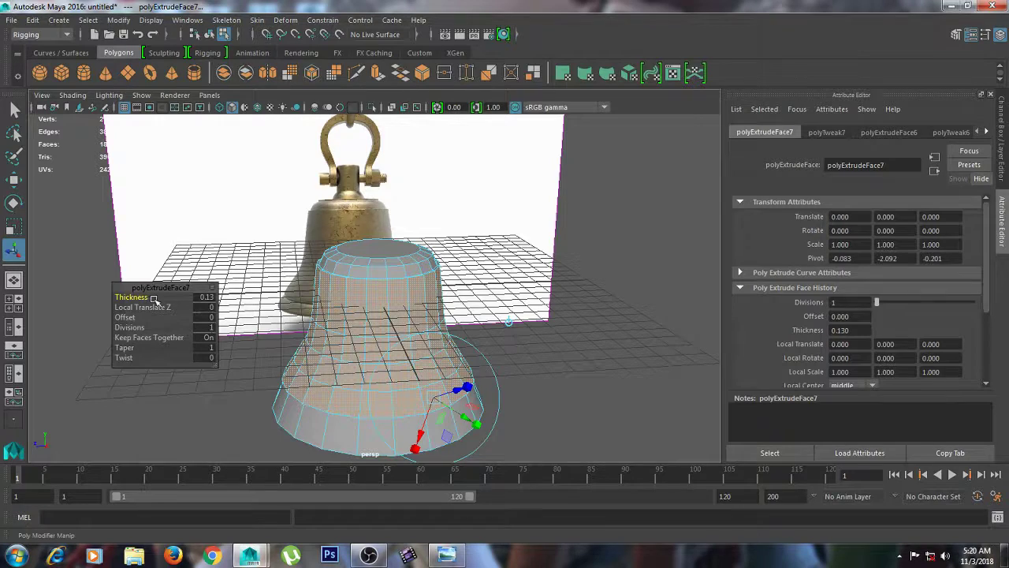
pyautogui.click(522, 377)
# Insert an edge loop around the rim band, just below the lower edge of the thickened body.
pyautogui.scroll(-5, 523, 378)
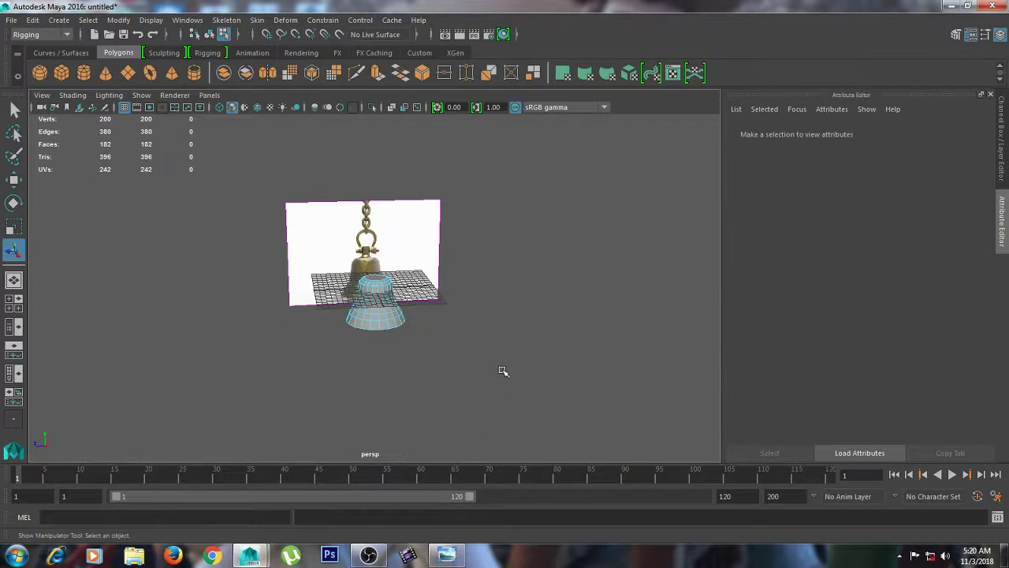
pyautogui.scroll(5, 503, 371)
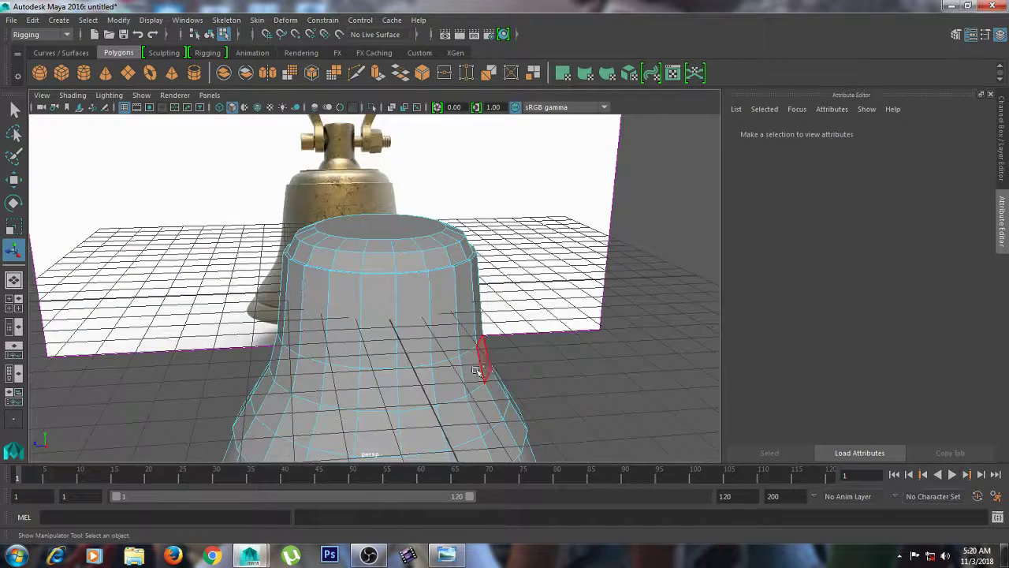
pyautogui.scroll(3, 479, 361)
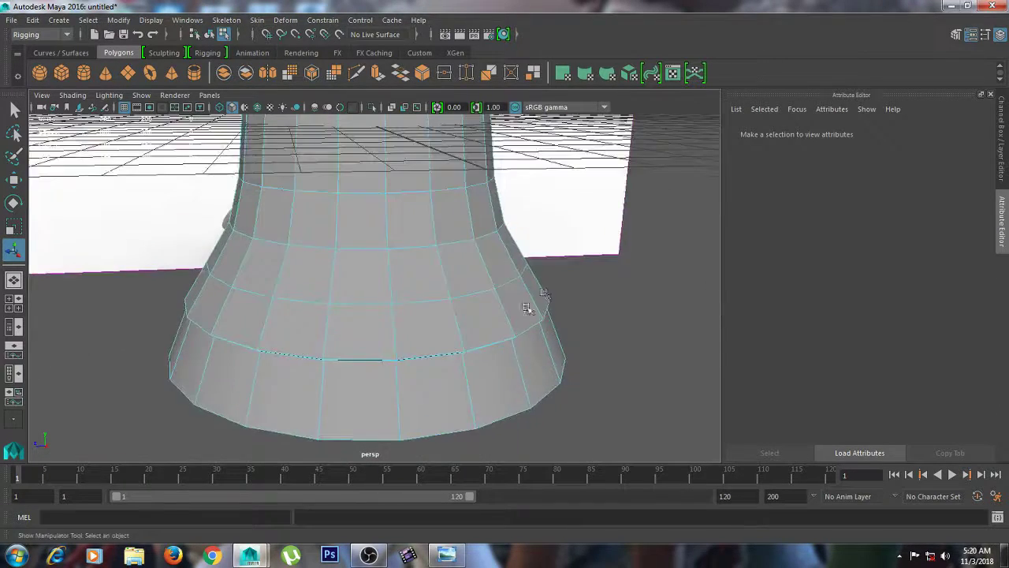
pyautogui.keyDown('alt'); pyautogui.moveTo(527, 308); pyautogui.dragTo(500, 302); pyautogui.keyUp('alt')
pyautogui.scroll(3, 489, 331)
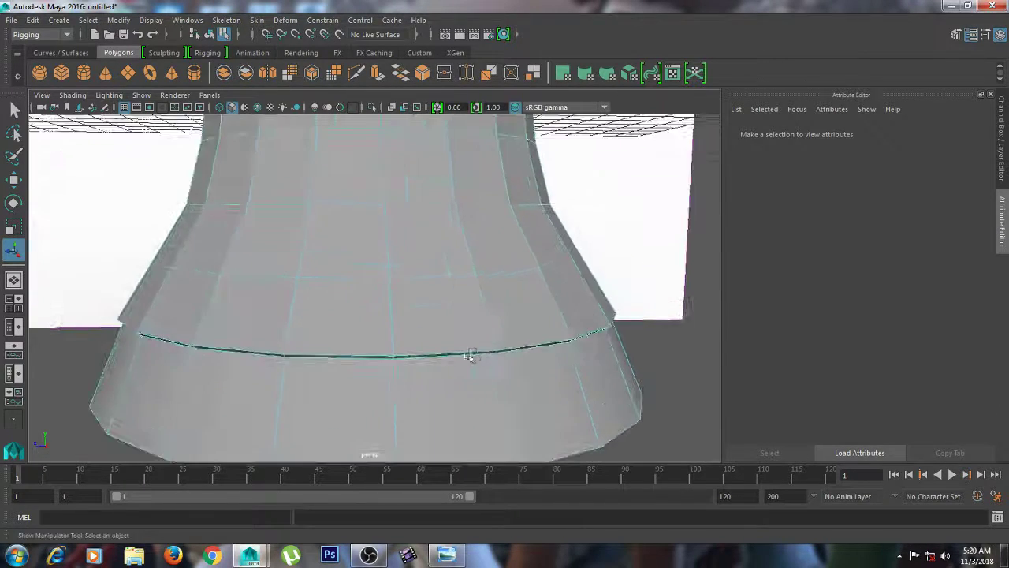
pyautogui.keyDown('alt'); pyautogui.moveTo(470, 356); pyautogui.dragTo(457, 347); pyautogui.keyUp('alt')
pyautogui.moveTo(379, 336); pyautogui.dragTo(378, 169, button='right')
pyautogui.click(381, 342)
pyautogui.keyDown('shift'); pyautogui.moveTo(381, 342); pyautogui.dragTo(390, 418, button='right'); pyautogui.keyUp('shift')
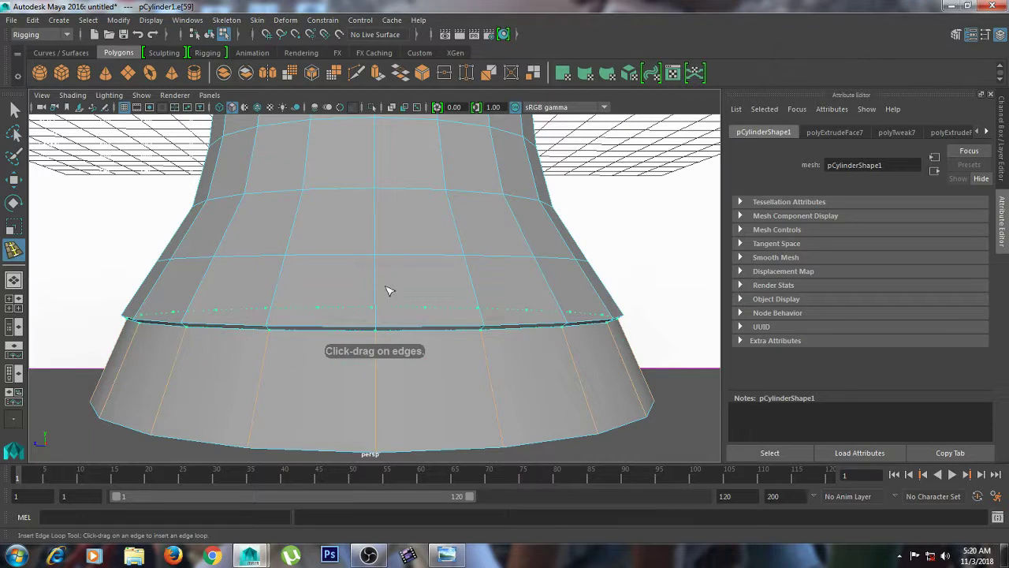
pyautogui.moveTo(393, 303); pyautogui.dragTo(397, 313)
# Select the narrow ring of faces beneath the thickened body, extrude it with a thickness of -0.08 and return to object mode.
pyautogui.press('w')
pyautogui.moveTo(276, 333); pyautogui.dragTo(294, 251, button='right')
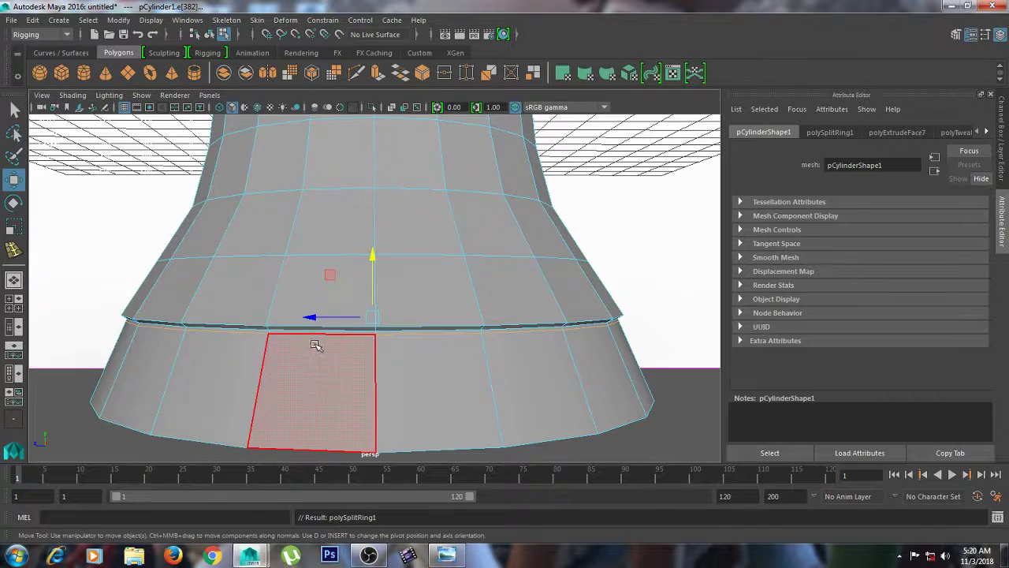
pyautogui.click(319, 331)
pyautogui.moveTo(327, 203); pyautogui.dragTo(335, 243, button='right')
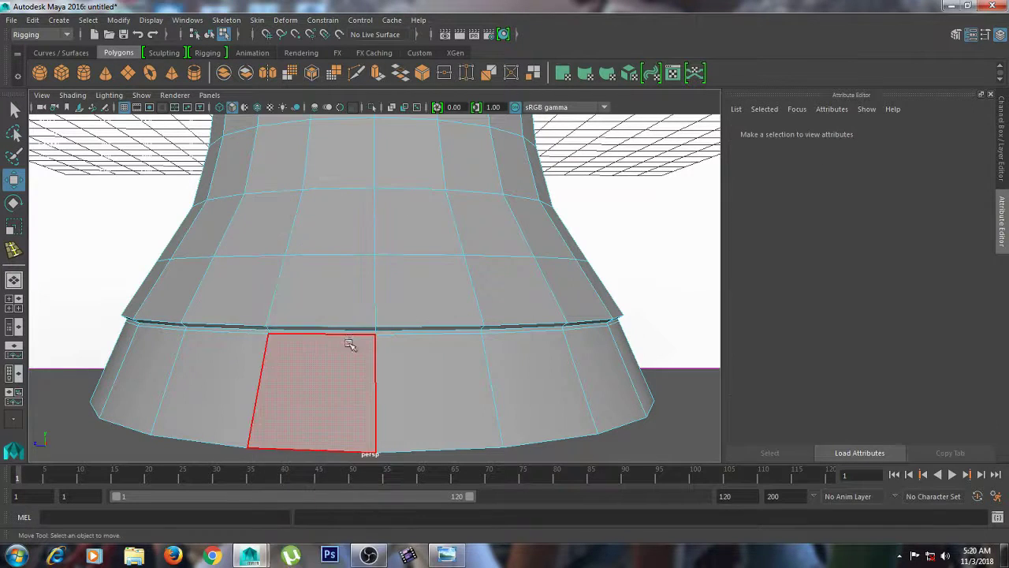
pyautogui.click(354, 332)
pyautogui.keyDown('shift'); pyautogui.moveTo(400, 332); pyautogui.dragTo(387, 342, button='right'); pyautogui.keyUp('shift')
pyautogui.moveTo(140, 296); pyautogui.dragTo(134, 297)
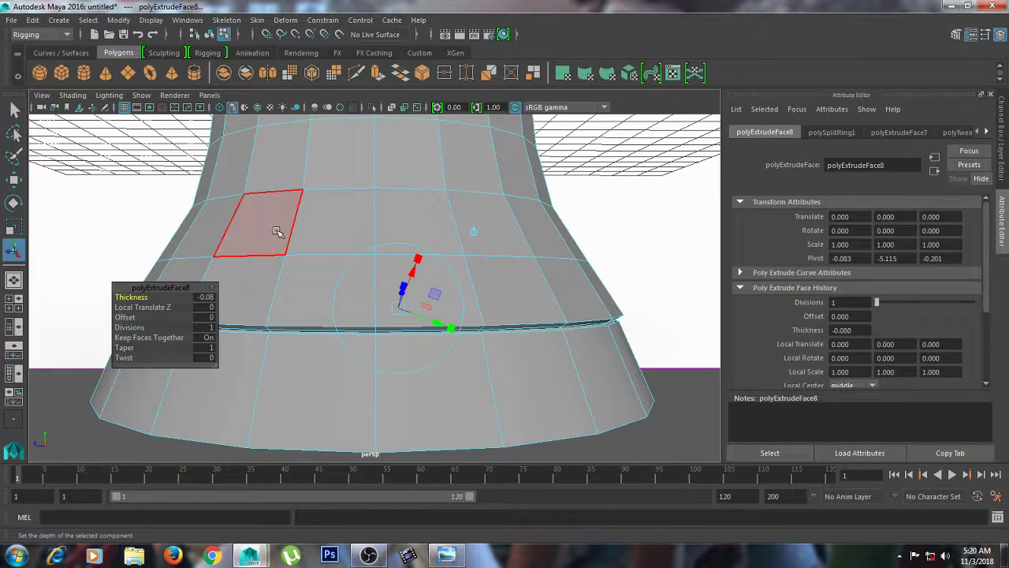
pyautogui.moveTo(276, 231); pyautogui.dragTo(329, 197, button='right')
pyautogui.click(499, 390)
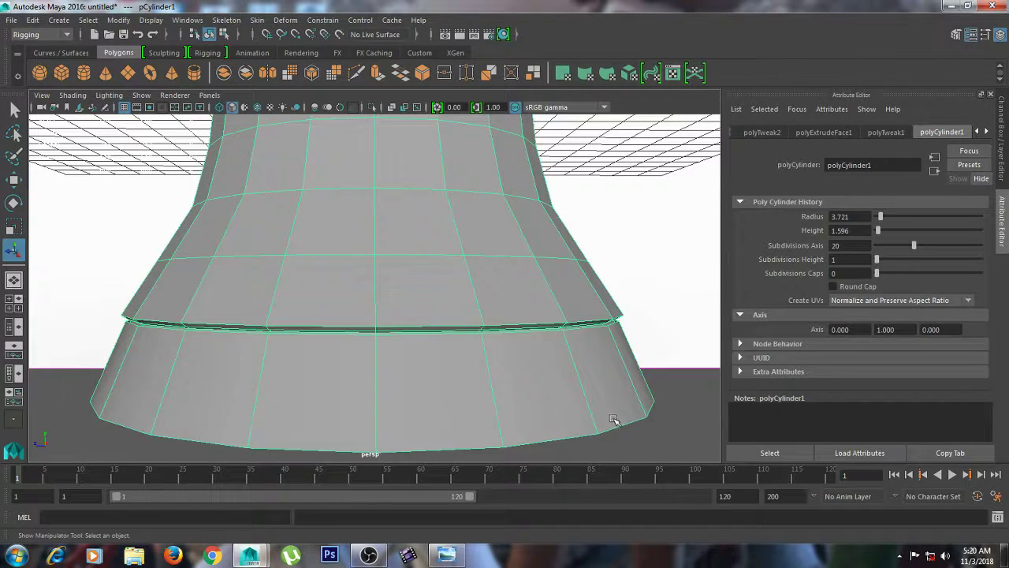
pyautogui.keyDown('alt'); pyautogui.moveTo(550, 389); pyautogui.dragTo(411, 375); pyautogui.keyUp('alt')
pyautogui.scroll(5, 470, 362)
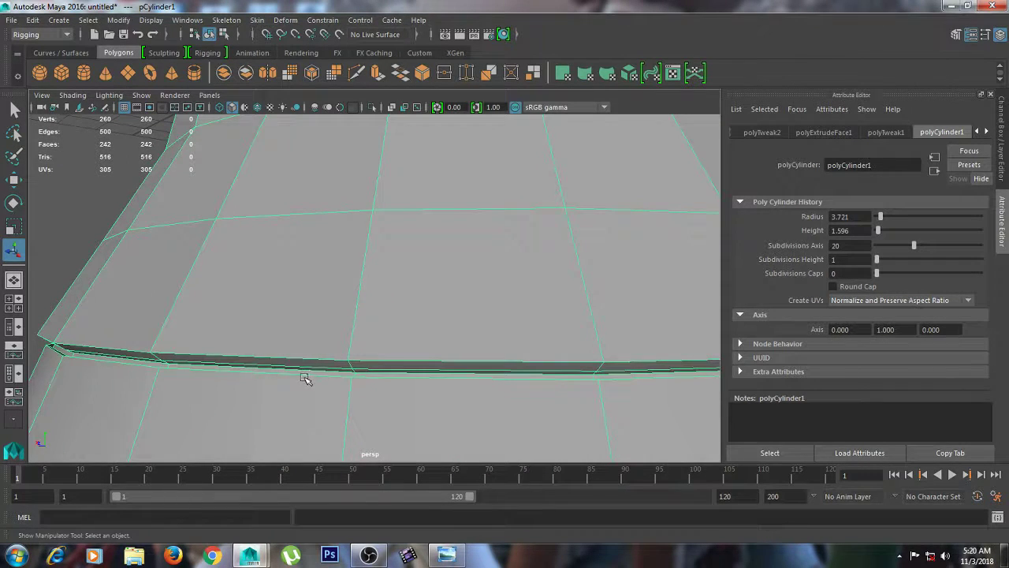
pyautogui.scroll(-4, 331, 381)
# Select the bell's bottom face and extrude it with an offset of 0.72.
pyautogui.keyDown('alt'); pyautogui.moveTo(349, 383); pyautogui.dragTo(471, 352); pyautogui.keyUp('alt')
pyautogui.scroll(-4, 410, 358)
pyautogui.moveTo(471, 319); pyautogui.dragTo(463, 245, button='right')
pyautogui.click(468, 277)
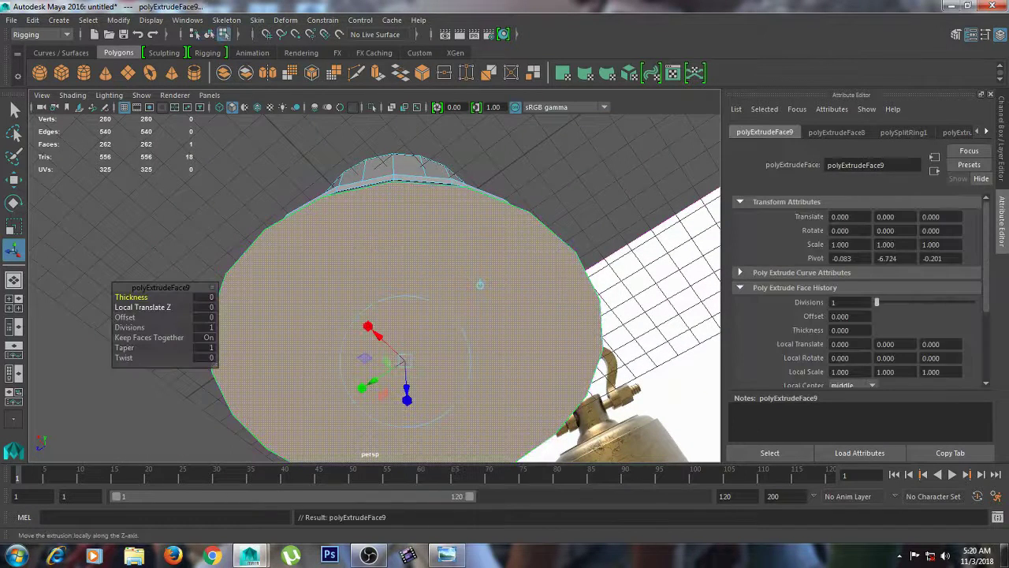
pyautogui.moveTo(126, 318)
pyautogui.mouseDown()
pyautogui.moveTo(184, 320)
pyautogui.moveTo(116, 316)
pyautogui.mouseUp()
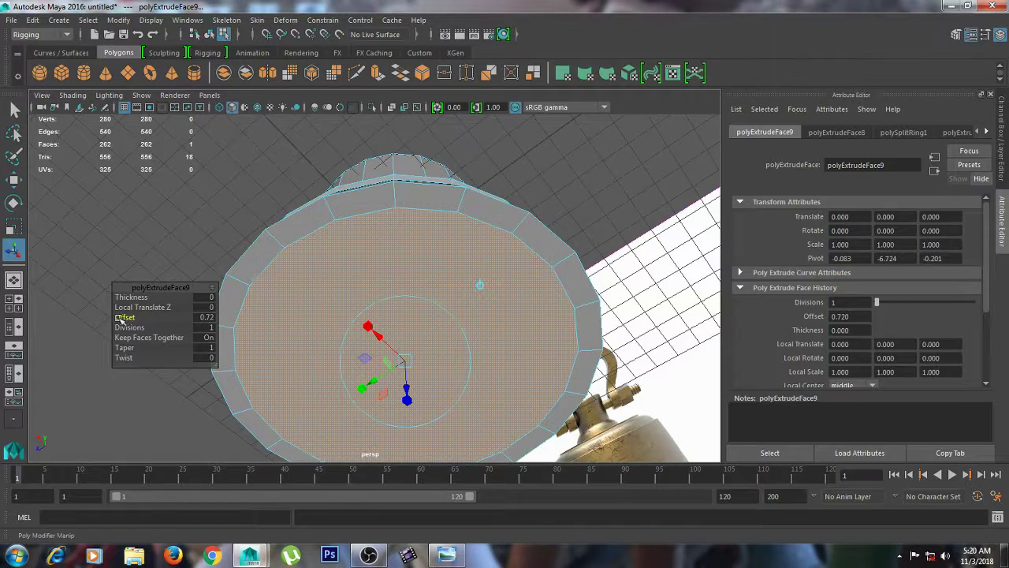
# Extrude the inner bottom face again, move it up inside the bell to hollow it and check the depth against the side reference.
pyautogui.hotkey('ctrl', 'e')
pyautogui.press('w')
pyautogui.moveTo(403, 325); pyautogui.dragTo(264, 189)
pyautogui.press('r')
pyautogui.press('w')
pyautogui.moveTo(365, 155); pyautogui.dragTo(359, 189)
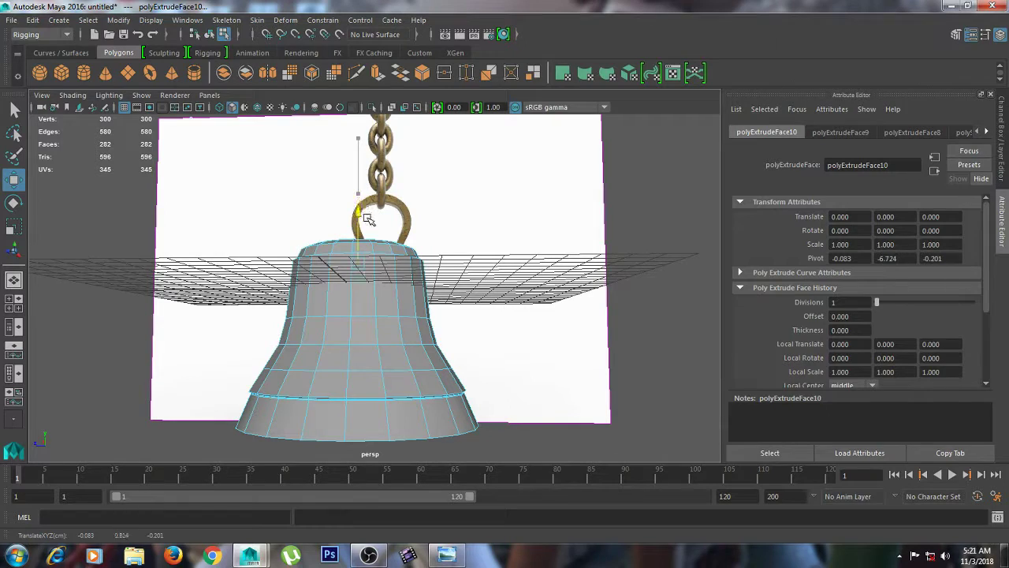
pyautogui.press('space')
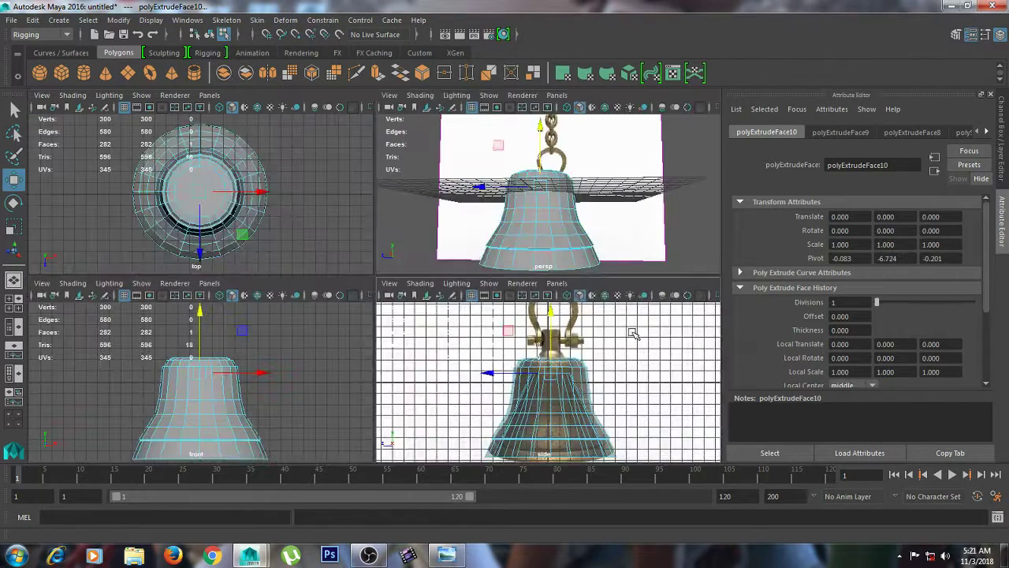
pyautogui.press('space')
pyautogui.keyDown('alt'); pyautogui.moveTo(498, 310); pyautogui.dragTo(491, 356, button='middle'); pyautogui.keyUp('alt')
pyautogui.keyDown('alt'); pyautogui.moveTo(491, 356); pyautogui.dragTo(457, 365); pyautogui.keyUp('alt')
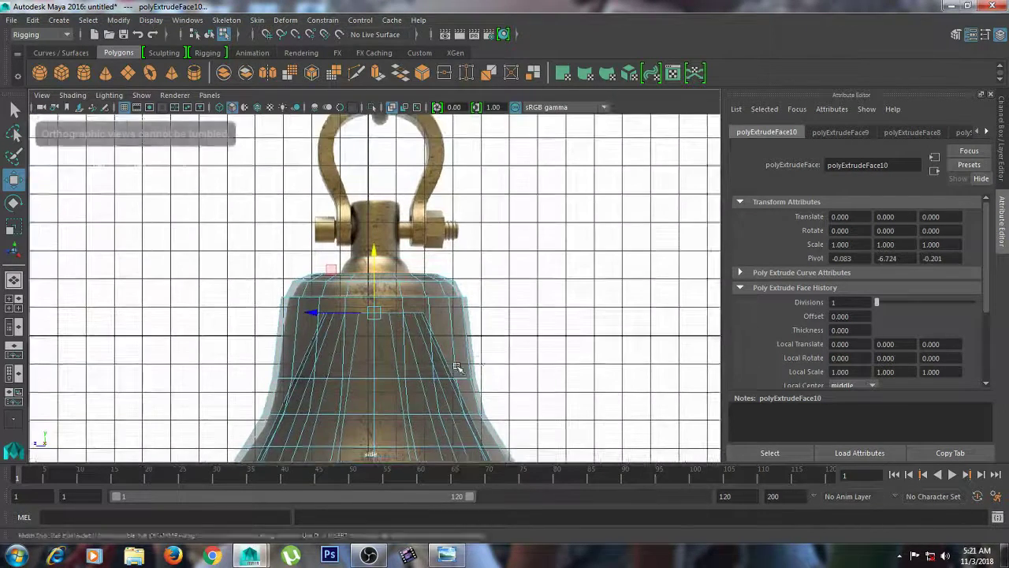
pyautogui.scroll(5, 426, 331)
# Select the bell's top face, extrude it and raise it slightly to form a thin step.
pyautogui.press('space')
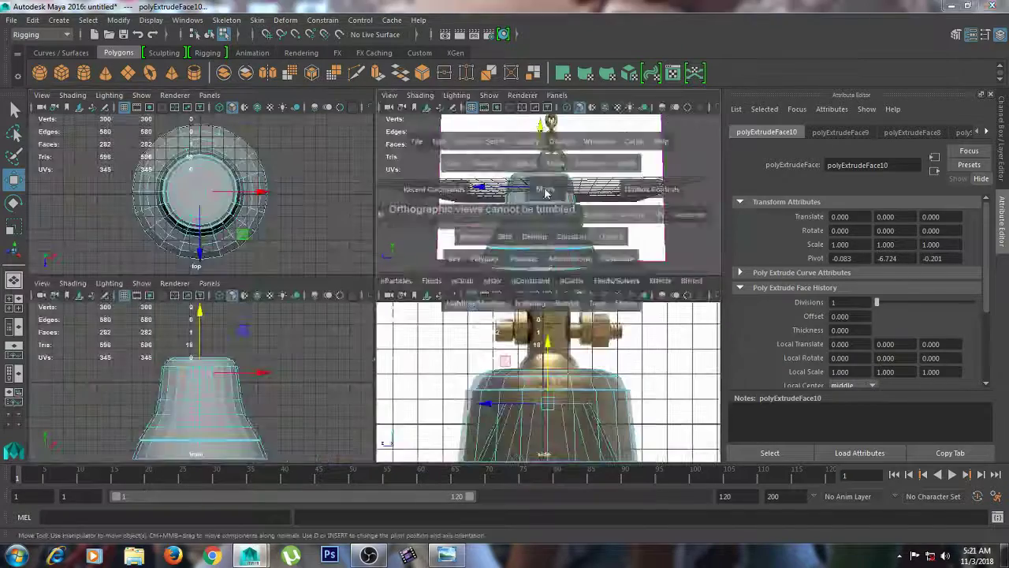
pyautogui.press('space')
pyautogui.keyDown('alt'); pyautogui.moveTo(495, 221); pyautogui.dragTo(458, 249); pyautogui.keyUp('alt')
pyautogui.scroll(2, 459, 251)
pyautogui.click(406, 212)
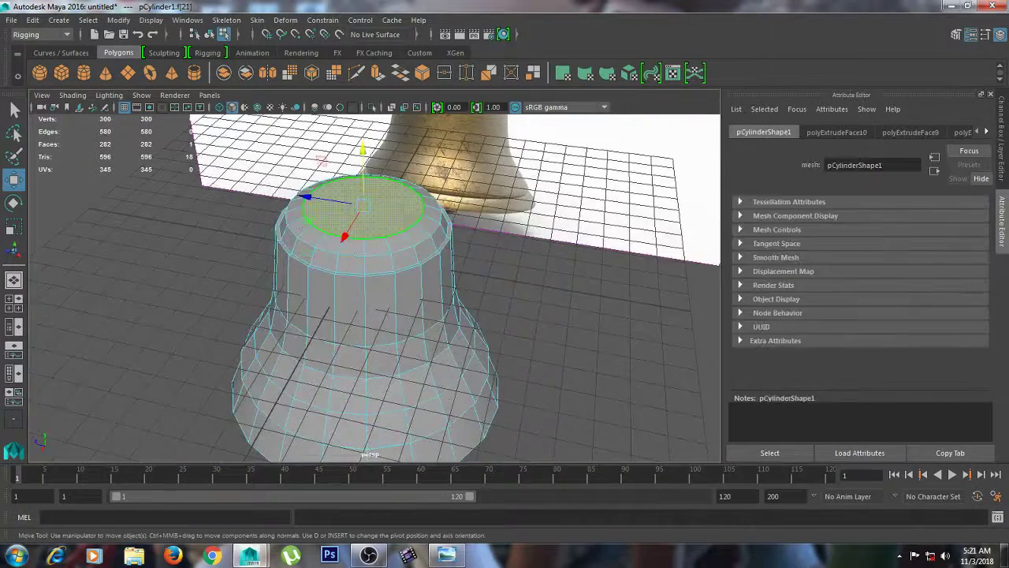
pyautogui.keyDown('shift'); pyautogui.moveTo(403, 208); pyautogui.dragTo(400, 235, button='right'); pyautogui.keyUp('shift')
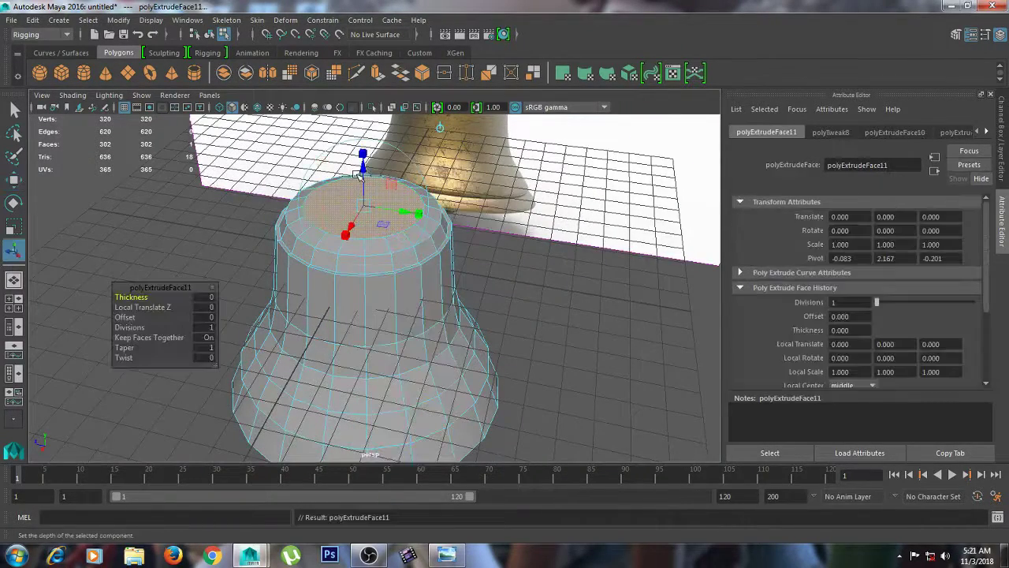
pyautogui.press('w')
pyautogui.moveTo(365, 162); pyautogui.dragTo(366, 157)
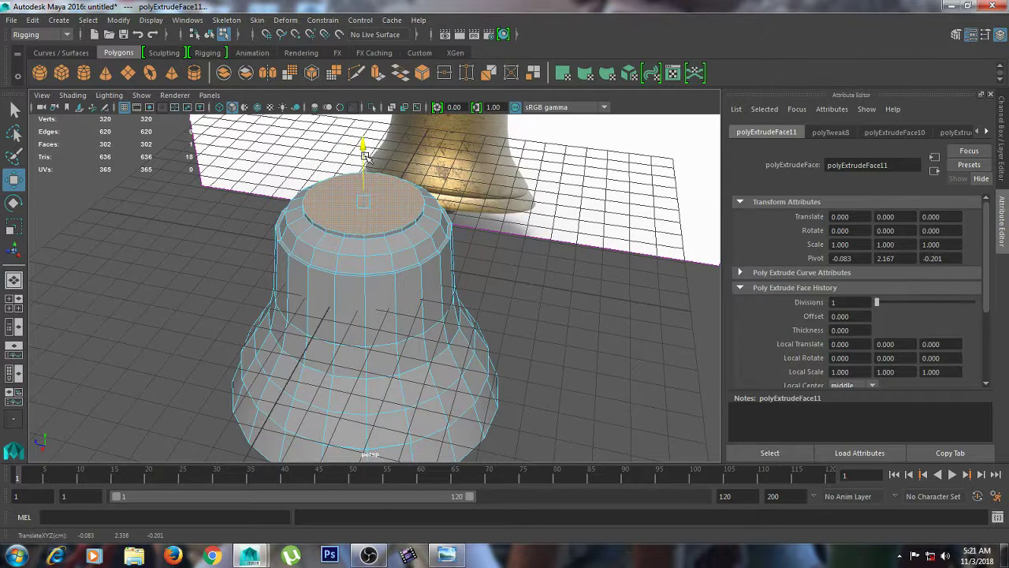
# Extrude the raised top face again and scale it inwards towards the width of the reference's neck base.
pyautogui.keyDown('alt'); pyautogui.moveTo(441, 248); pyautogui.dragTo(426, 229); pyautogui.keyUp('alt')
pyautogui.keyDown('shift'); pyautogui.moveTo(402, 219); pyautogui.dragTo(402, 247, button='right'); pyautogui.keyUp('shift')
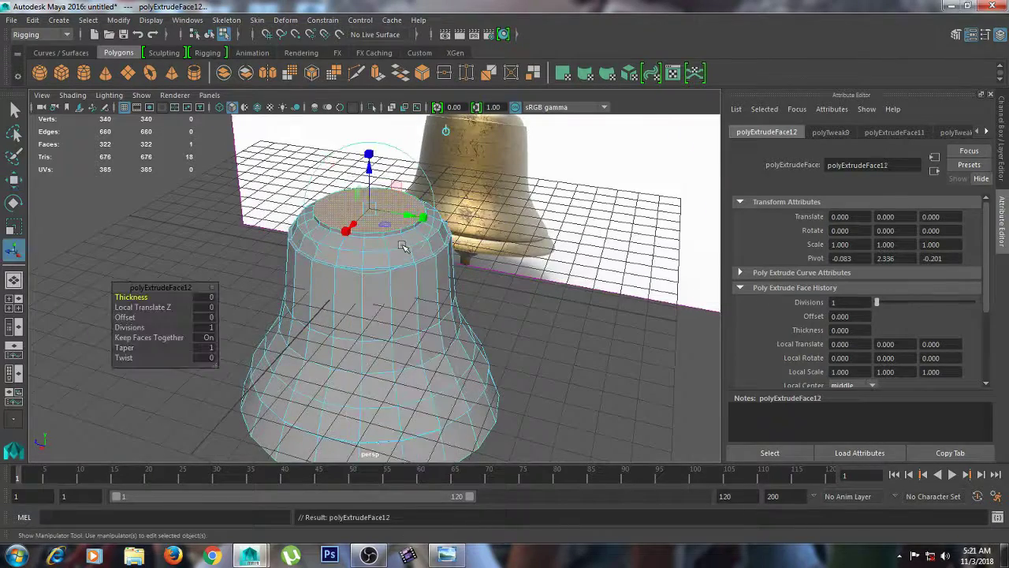
pyautogui.press('w')
pyautogui.press('space')
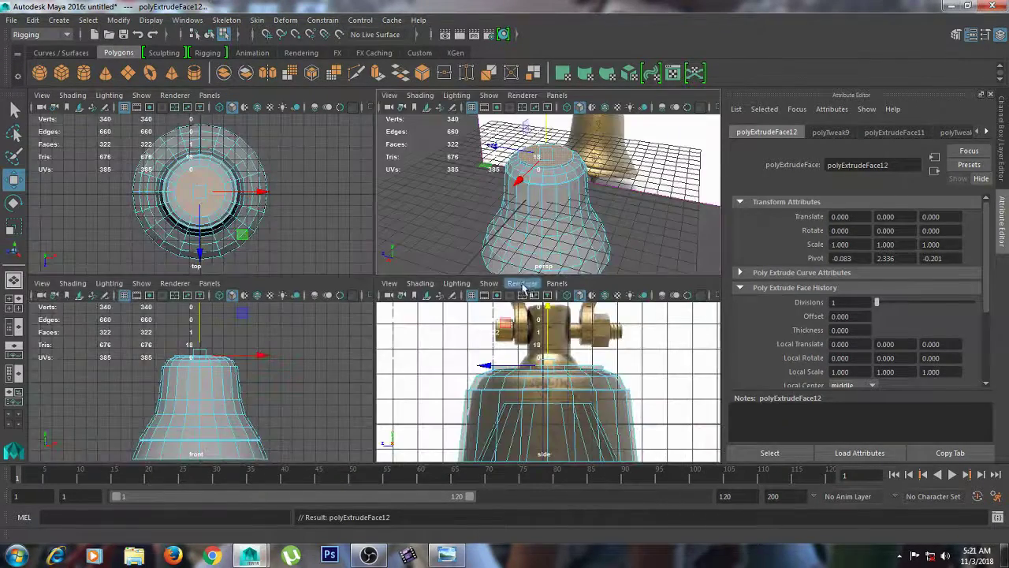
pyautogui.press('r')
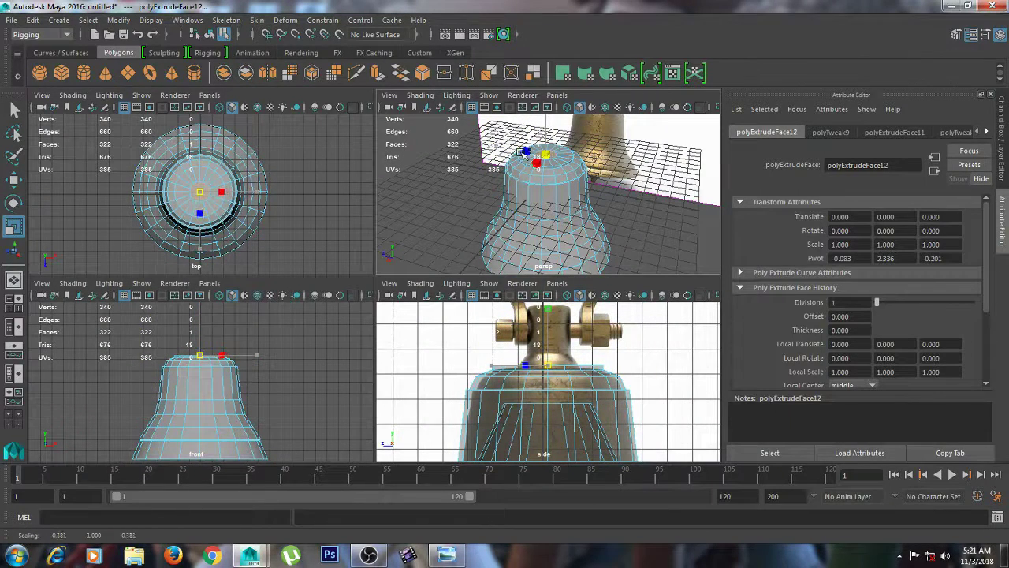
pyautogui.moveTo(521, 153); pyautogui.dragTo(521, 154)
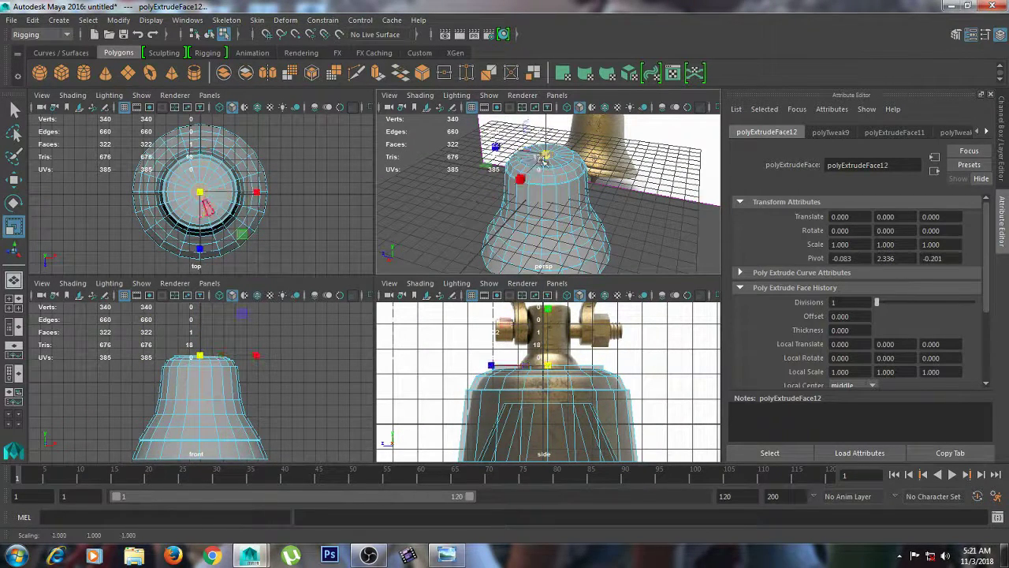
# Extrude the small central top face and raise it to form a short boss.
pyautogui.keyDown('shift'); pyautogui.moveTo(554, 155); pyautogui.dragTo(504, 186, button='right'); pyautogui.keyUp('shift')
pyautogui.moveTo(549, 330); pyautogui.dragTo(549, 322)
pyautogui.press('space')
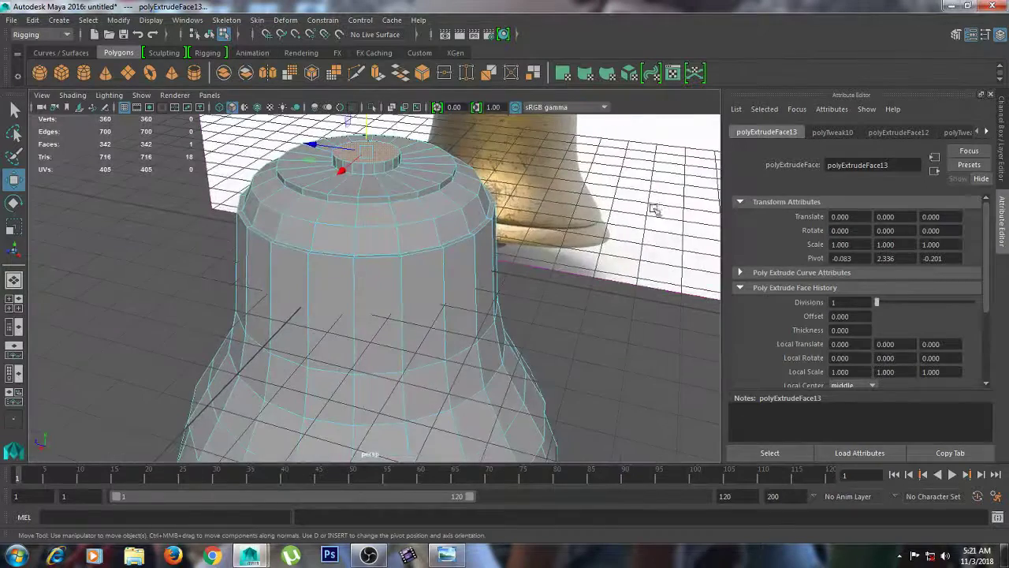
# Select the ring of side faces around the central boss and scale it to fit the reference's neck base.
pyautogui.moveTo(398, 169); pyautogui.dragTo(375, 169, button='right')
pyautogui.click(374, 168)
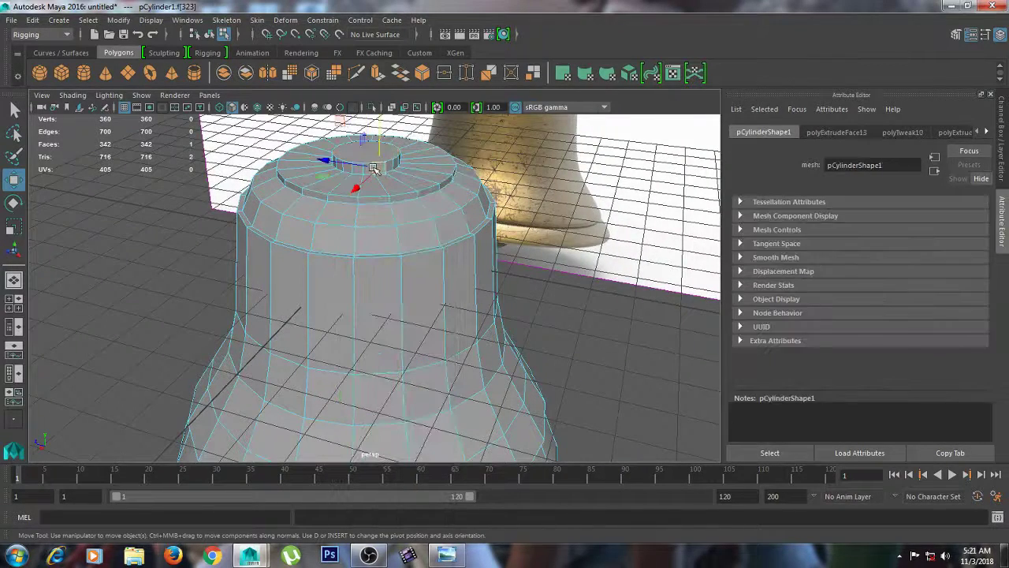
pyautogui.doubleClick(375, 165)
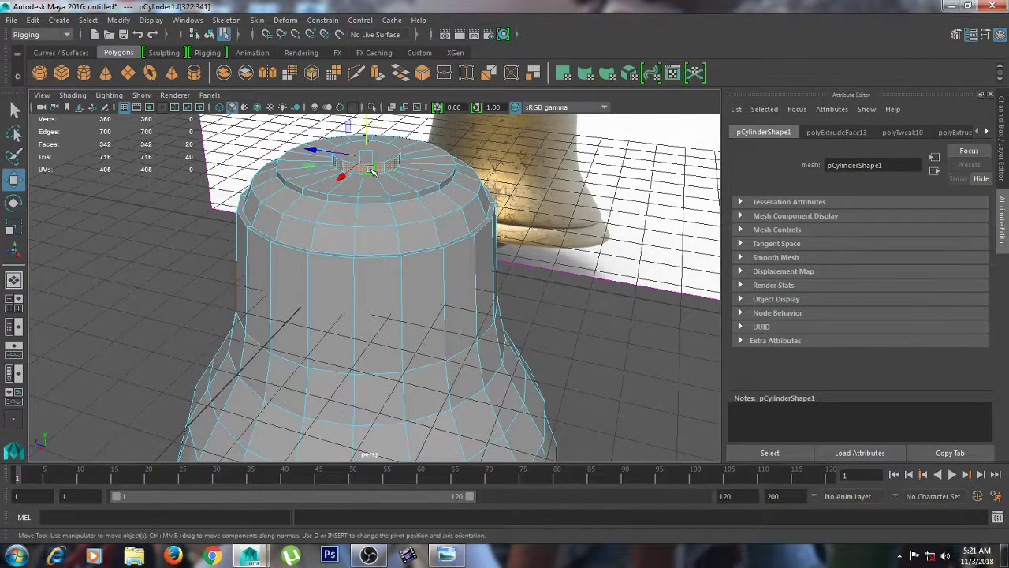
pyautogui.press('r')
pyautogui.press('space')
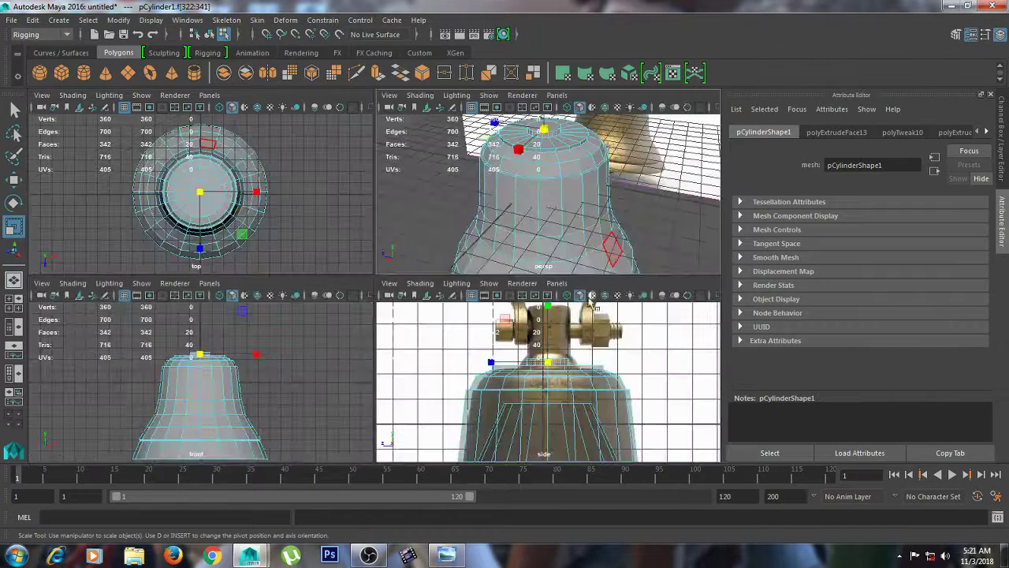
pyautogui.moveTo(548, 362); pyautogui.dragTo(564, 362)
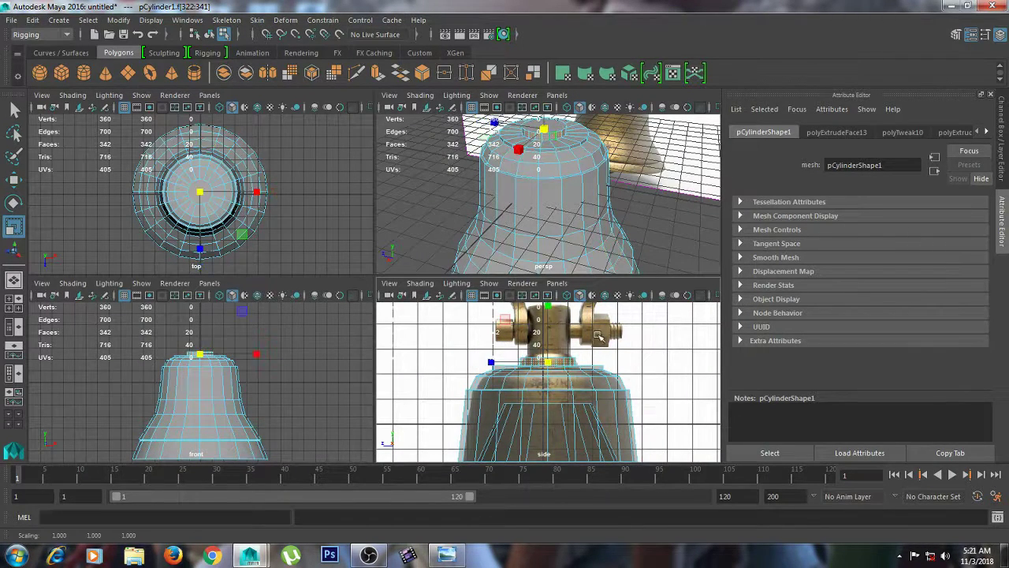
pyautogui.press('space')
pyautogui.scroll(3, 488, 300)
pyautogui.keyDown('alt'); pyautogui.moveTo(431, 257); pyautogui.dragTo(444, 297, button='middle'); pyautogui.keyUp('alt')
pyautogui.scroll(1, 444, 298)
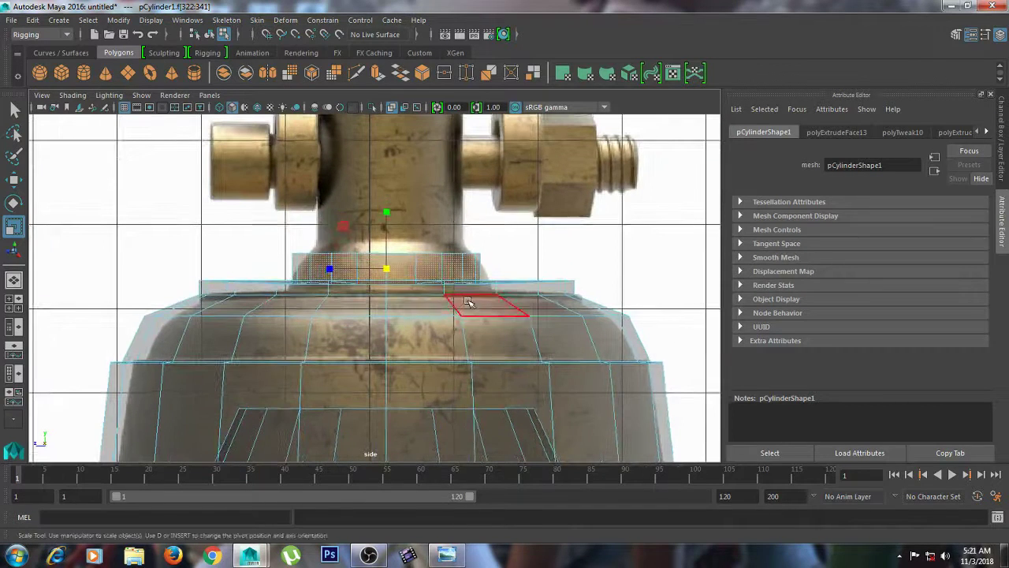
# Select the vertices around the thin step's upper edge and scale them vertically to flatten them to one level.
pyautogui.moveTo(469, 300); pyautogui.dragTo(380, 210, button='right')
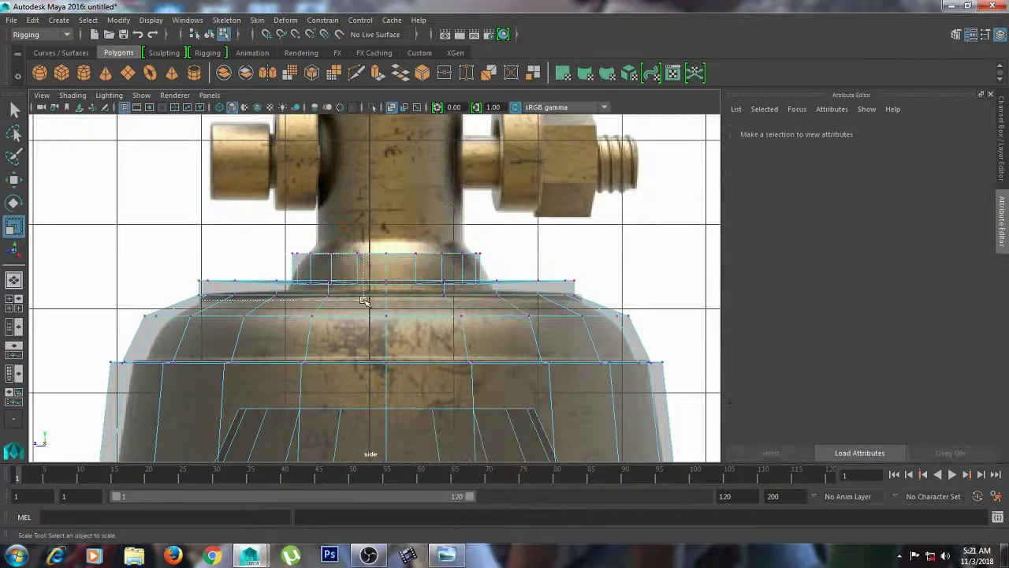
pyautogui.moveTo(364, 300); pyautogui.dragTo(589, 306)
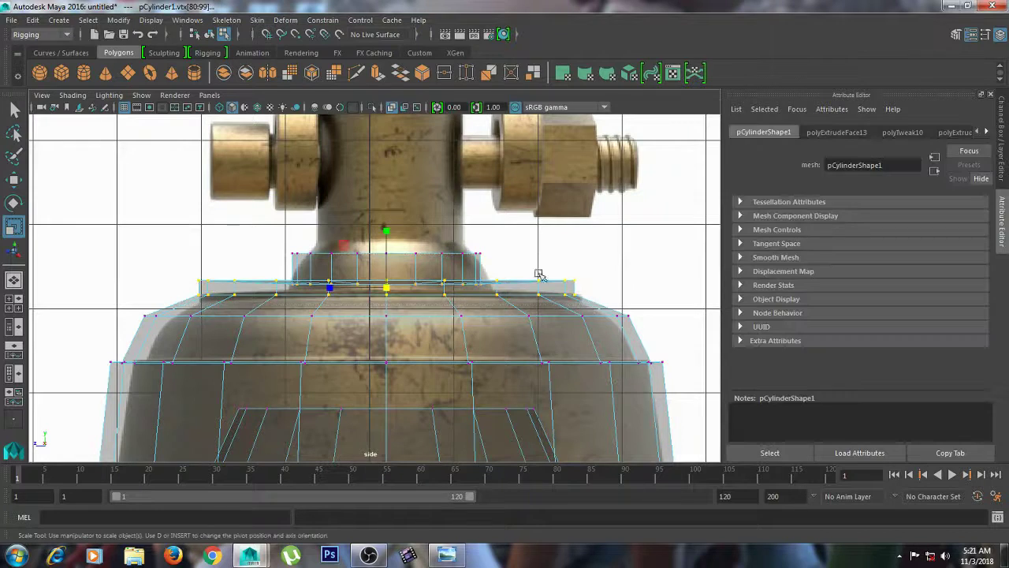
pyautogui.press('w')
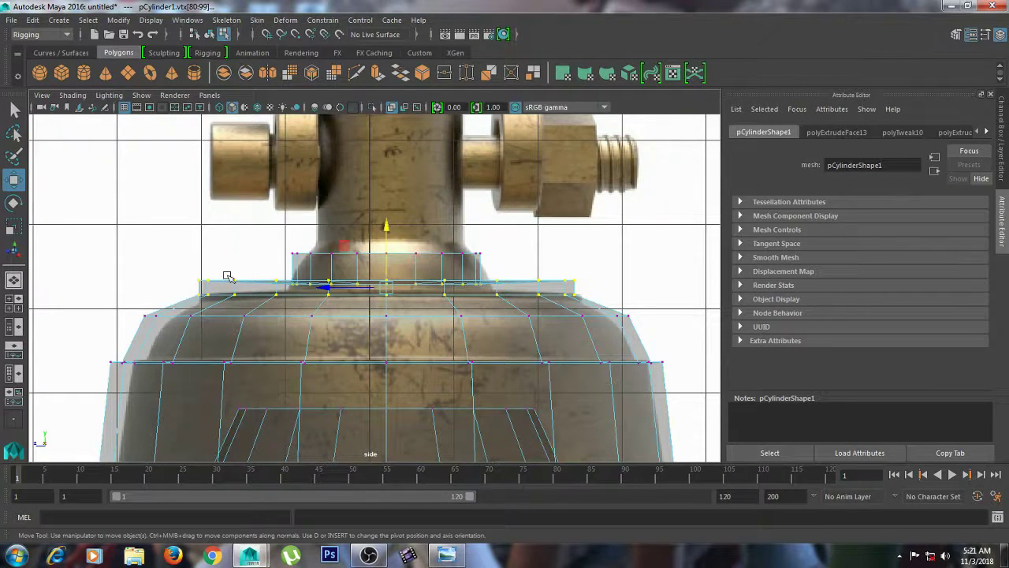
pyautogui.moveTo(228, 277); pyautogui.dragTo(593, 290)
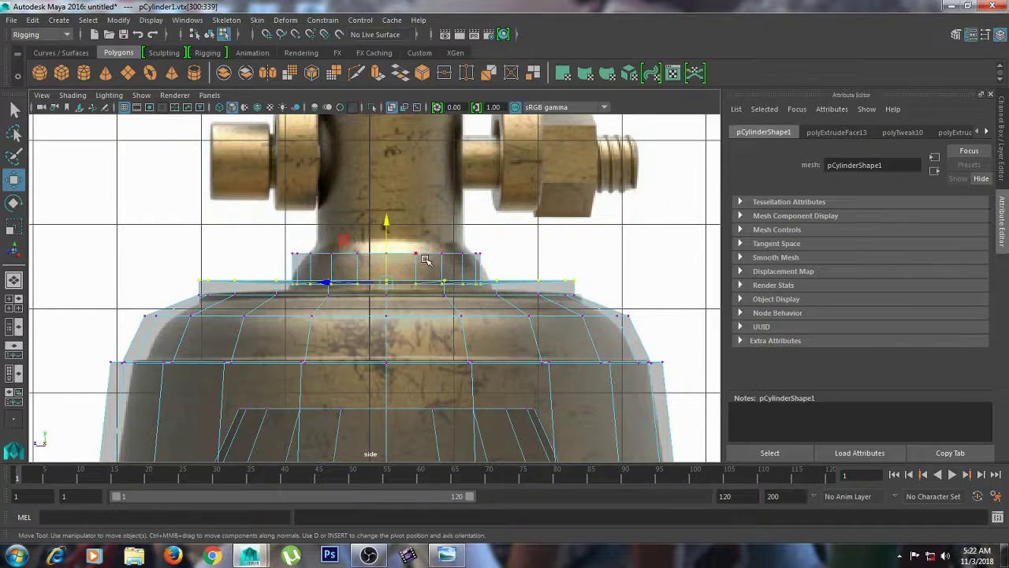
pyautogui.press('e')
pyautogui.press('r')
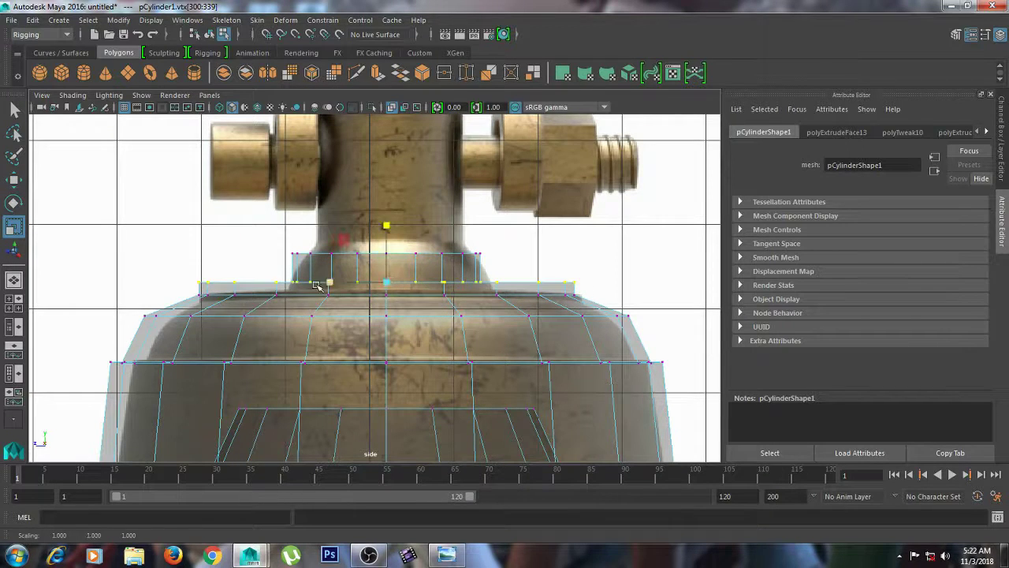
# Select all vertices from the shoulder's upper ring up to the boss and lower them to match the reference.
pyautogui.moveTo(228, 276); pyautogui.dragTo(592, 308)
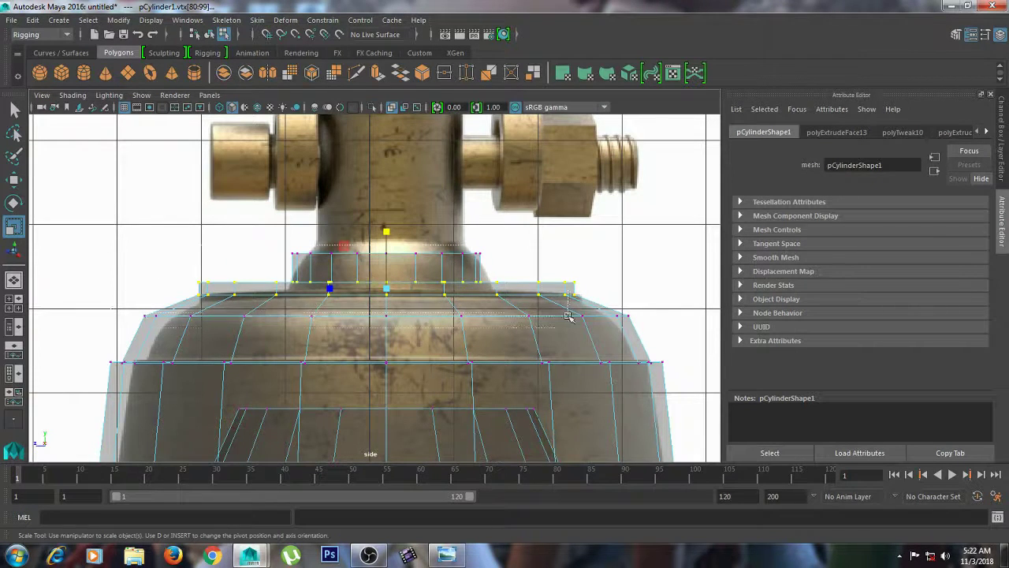
pyautogui.moveTo(567, 315); pyautogui.dragTo(663, 332)
pyautogui.press('w')
pyautogui.moveTo(387, 224); pyautogui.dragTo(387, 231)
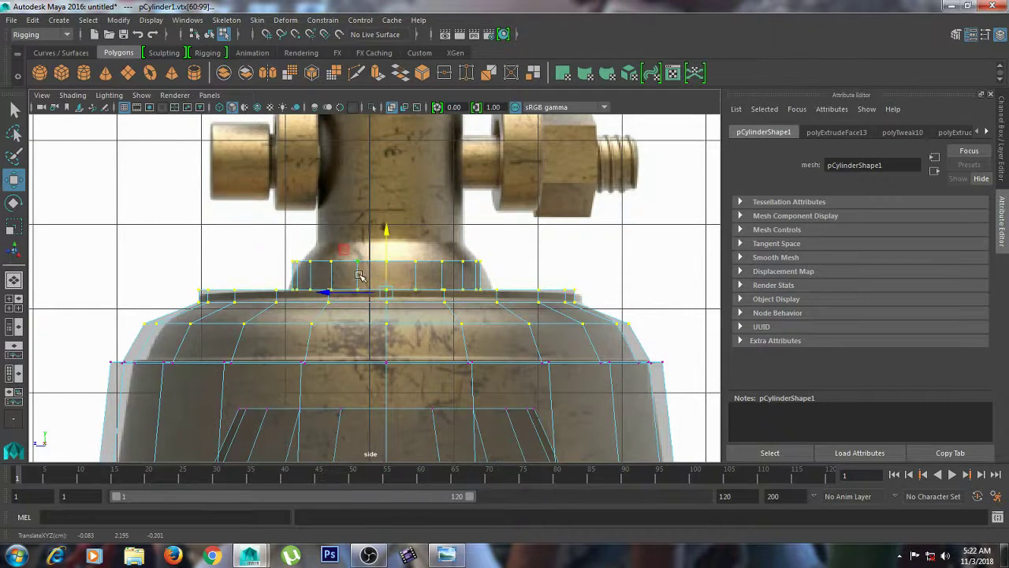
# Scale the ring of side faces around the central boss outwards to fit the reference's neck base.
pyautogui.moveTo(359, 207); pyautogui.dragTo(360, 234, button='right')
pyautogui.press('r')
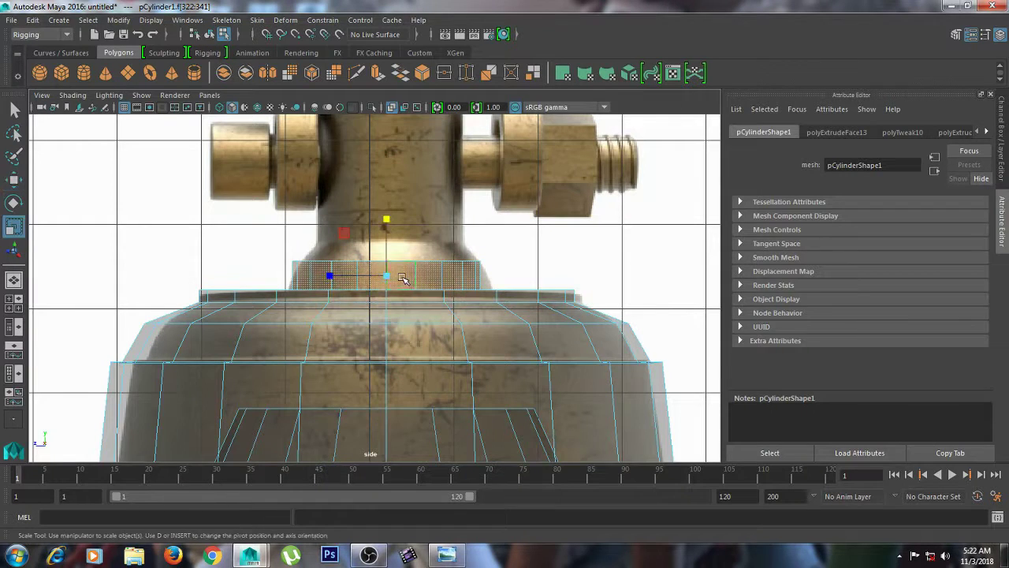
pyautogui.moveTo(386, 277); pyautogui.dragTo(403, 280)
# Select the boss's top face and scale it inwards so the boss tapers like the reference.
pyautogui.press('space')
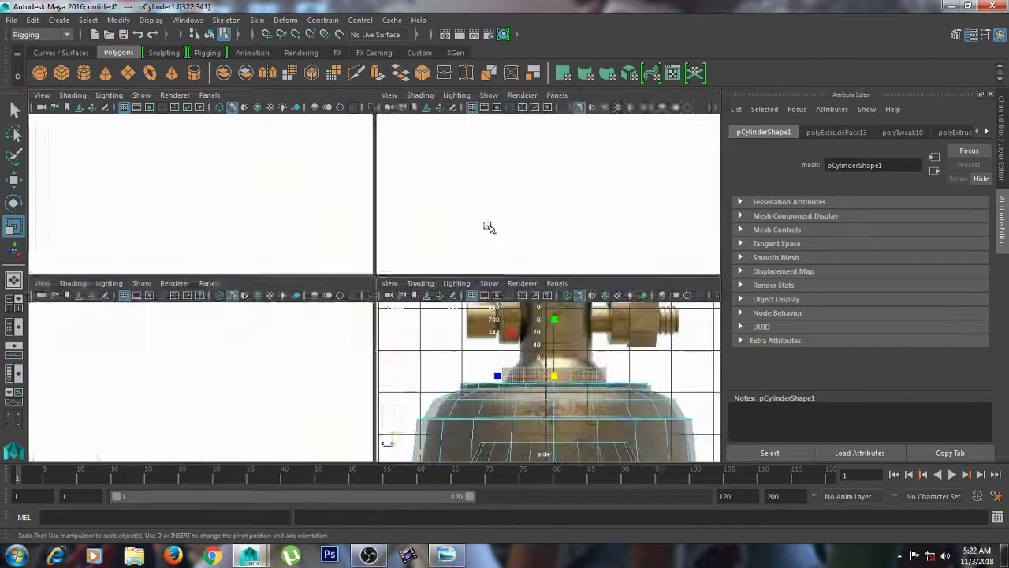
pyautogui.keyDown('alt'); pyautogui.moveTo(566, 155); pyautogui.dragTo(565, 186, button='middle'); pyautogui.keyUp('alt')
pyautogui.keyDown('alt'); pyautogui.moveTo(565, 186); pyautogui.dragTo(636, 239, button='right'); pyautogui.keyUp('alt')
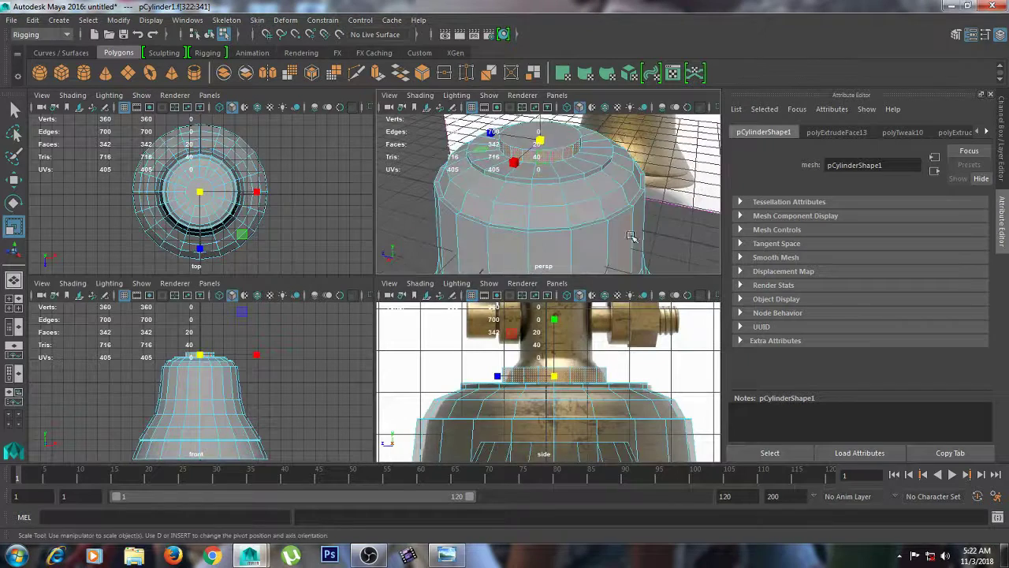
pyautogui.rightClick(556, 136)
pyautogui.click(554, 141)
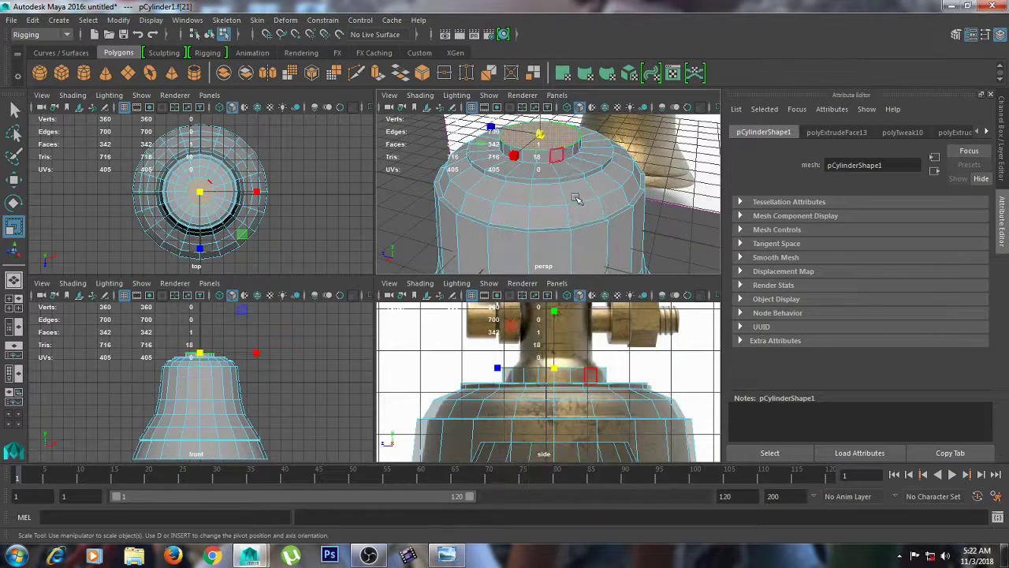
pyautogui.moveTo(556, 369); pyautogui.dragTo(549, 367)
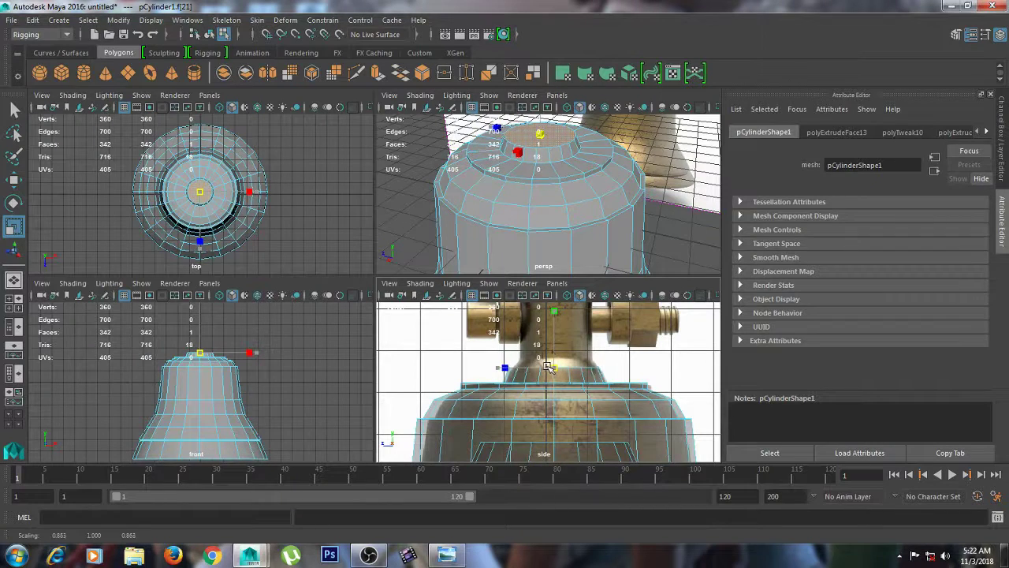
# Select the edge loop around the bottom of the boss and scale it to fit the reference's neck base.
pyautogui.press('space')
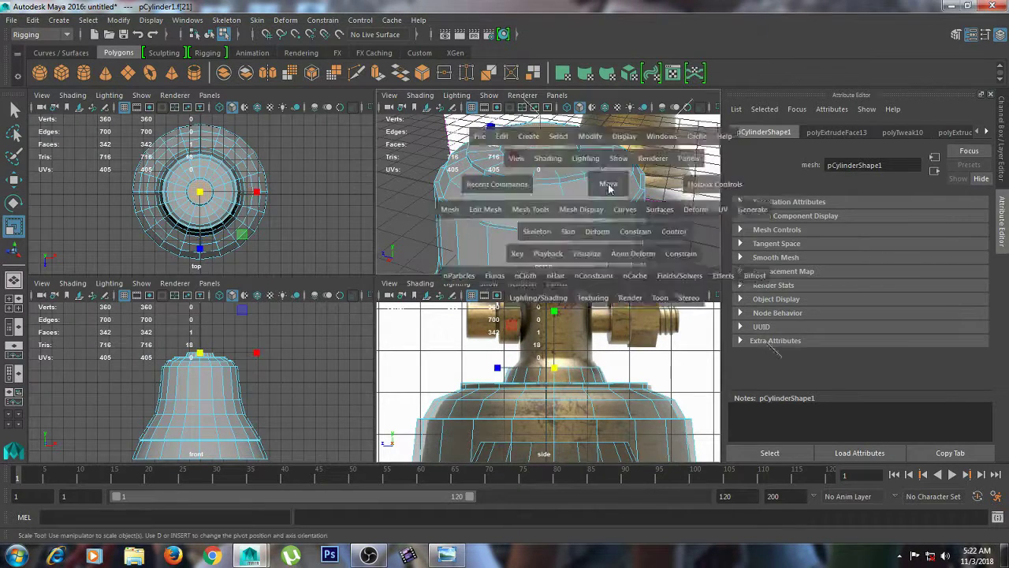
pyautogui.scroll(3, 409, 183)
pyautogui.moveTo(410, 184); pyautogui.dragTo(349, 182, button='right')
pyautogui.doubleClick(405, 186)
pyautogui.press('e')
pyautogui.press('r')
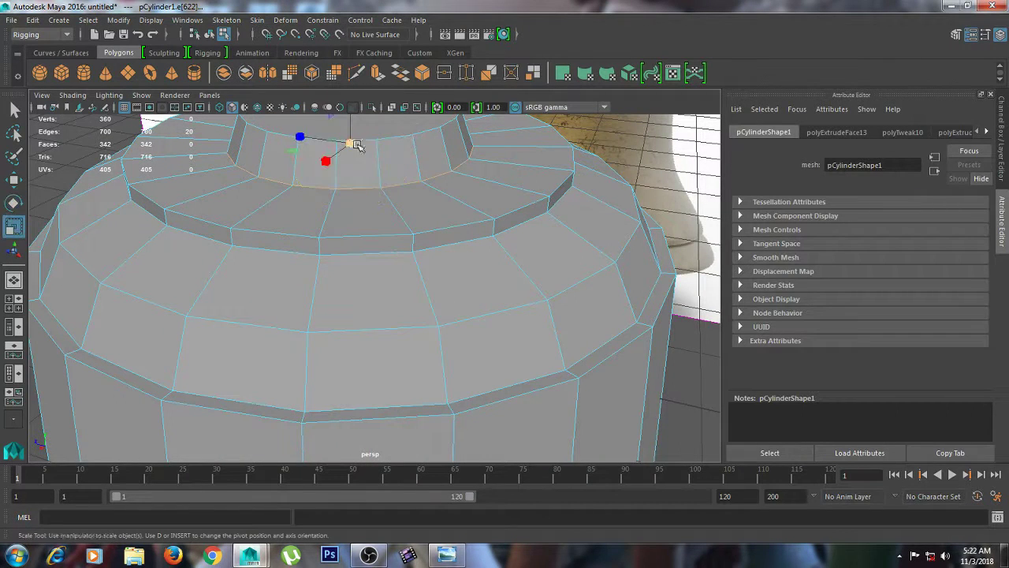
pyautogui.moveTo(351, 144); pyautogui.dragTo(346, 140)
pyautogui.press('space')
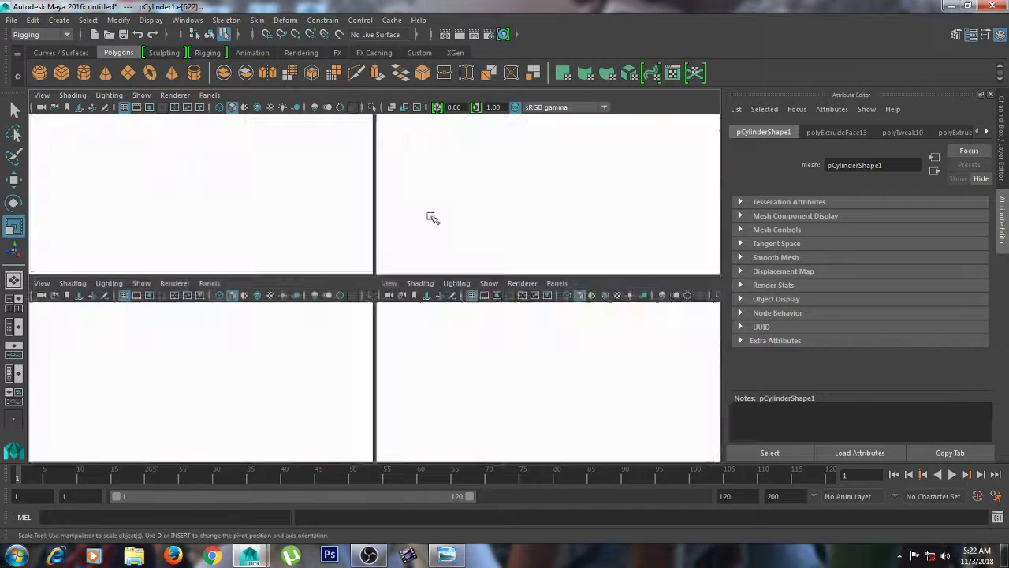
pyautogui.moveTo(554, 376); pyautogui.dragTo(557, 384)
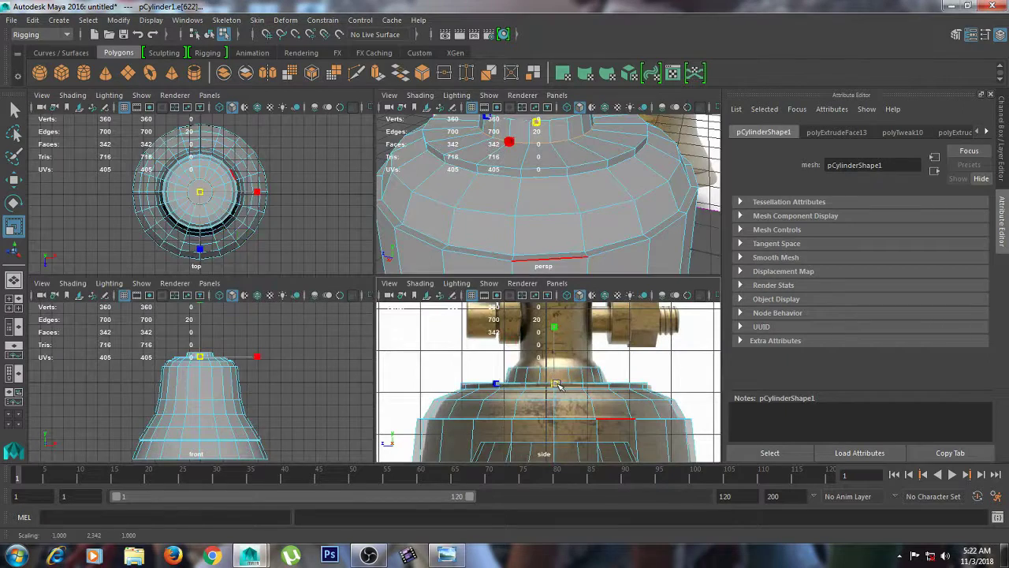
# Select the boss's top face and lower it slightly to follow the reference's neck curve.
pyautogui.press('space')
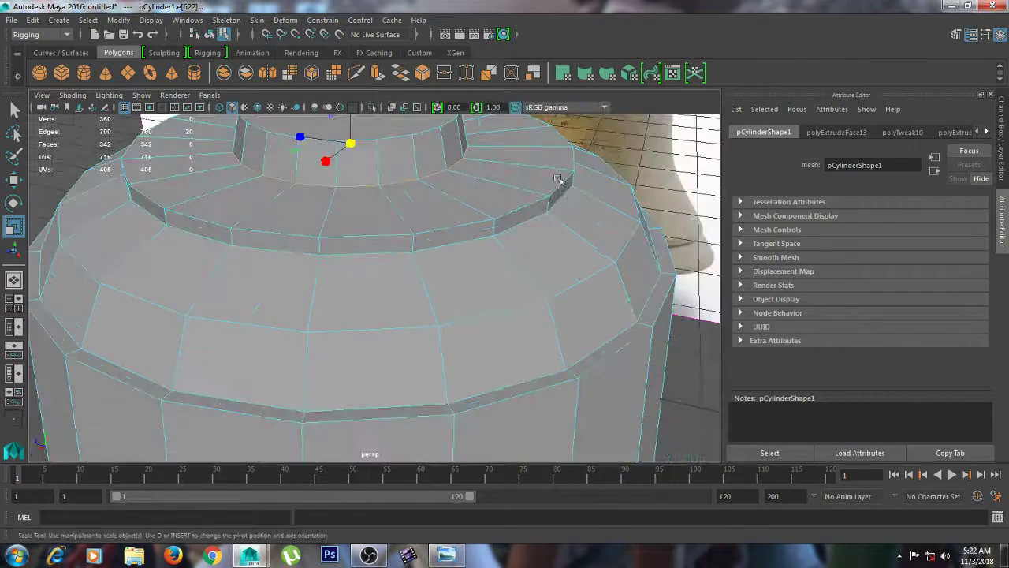
pyautogui.keyDown('alt'); pyautogui.moveTo(560, 176); pyautogui.dragTo(566, 207, button='middle'); pyautogui.keyUp('alt')
pyautogui.moveTo(350, 138); pyautogui.dragTo(351, 140, button='right')
pyautogui.click(350, 172)
pyautogui.click(463, 175)
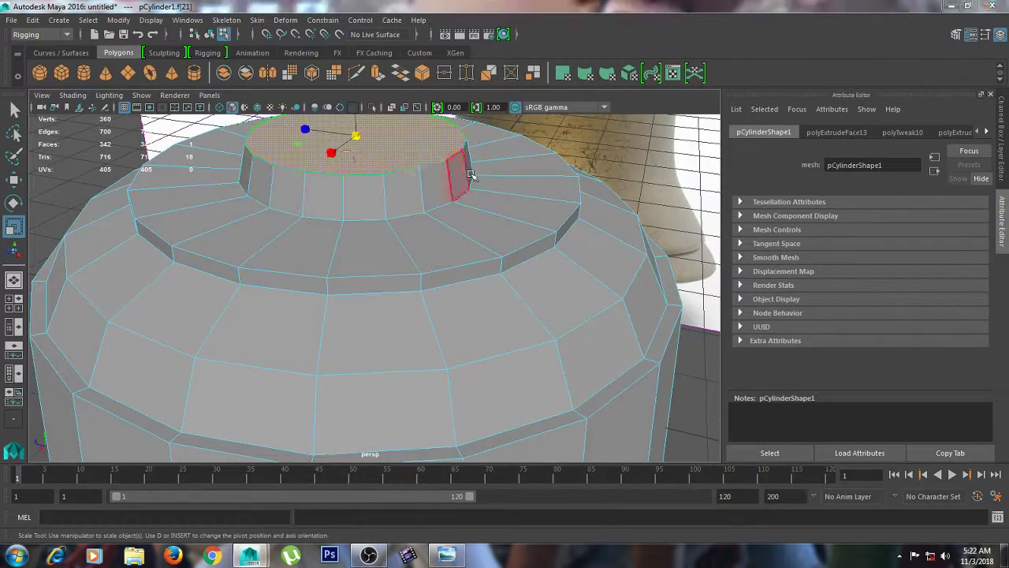
pyautogui.press('space')
pyautogui.press('w')
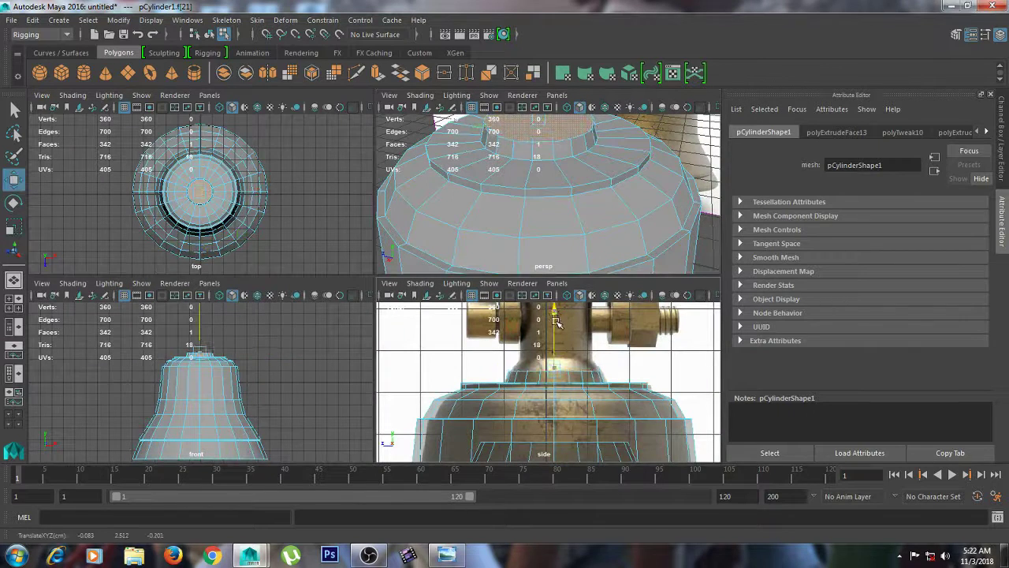
pyautogui.moveTo(555, 321); pyautogui.dragTo(557, 322)
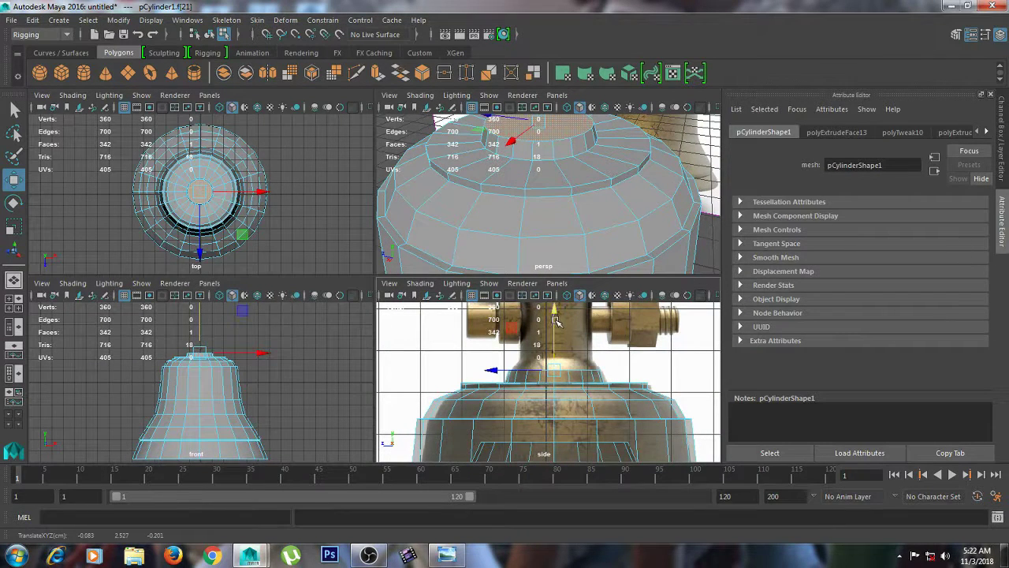
# Extrude the boss's top face, raise it slightly and scale it inwards to the width of the reference's neck.
pyautogui.click(552, 223)
pyautogui.hotkey('ctrl', 'e')
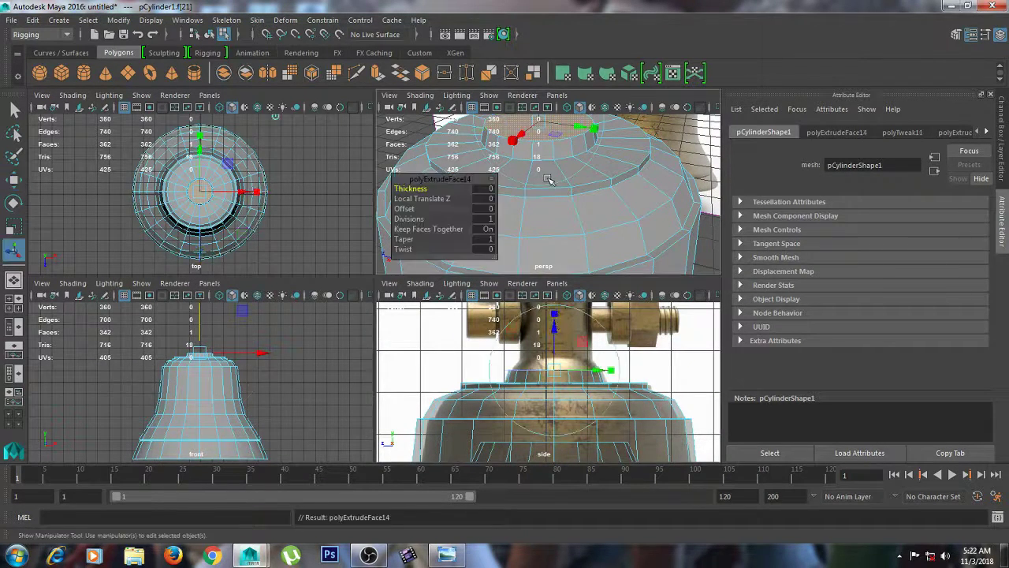
pyautogui.press('w')
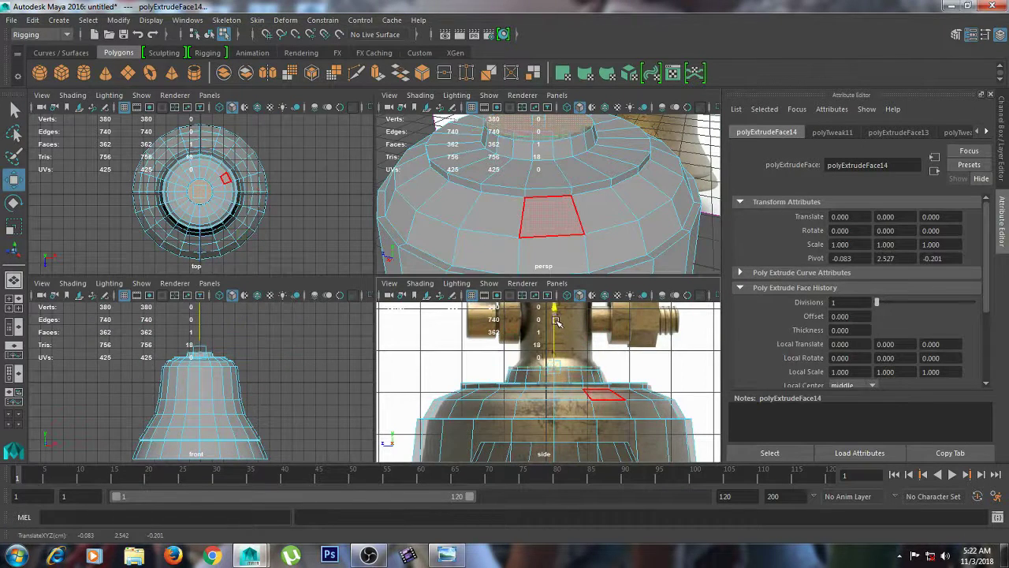
pyautogui.press('t')
pyautogui.press('r')
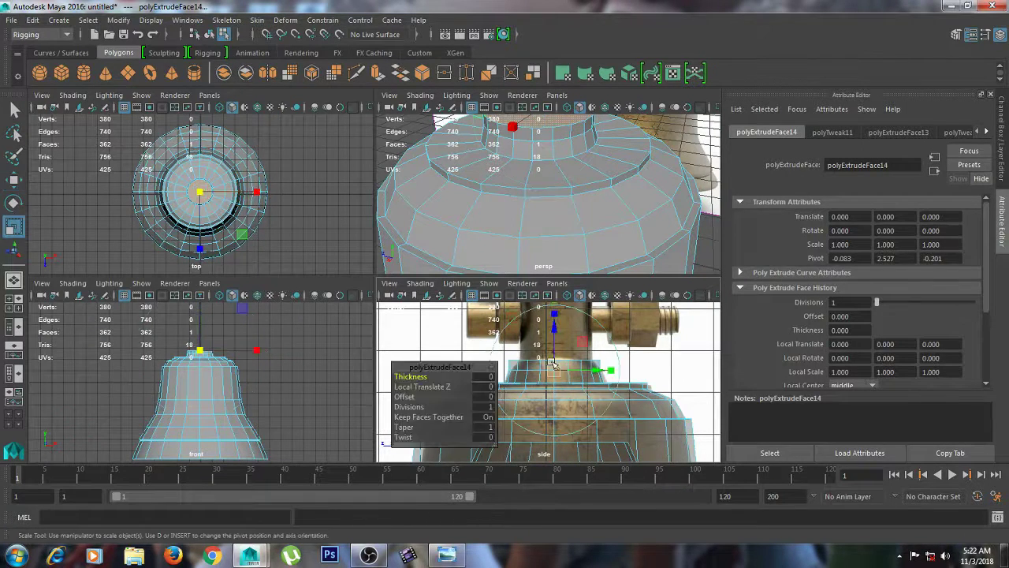
pyautogui.moveTo(550, 361); pyautogui.dragTo(541, 358)
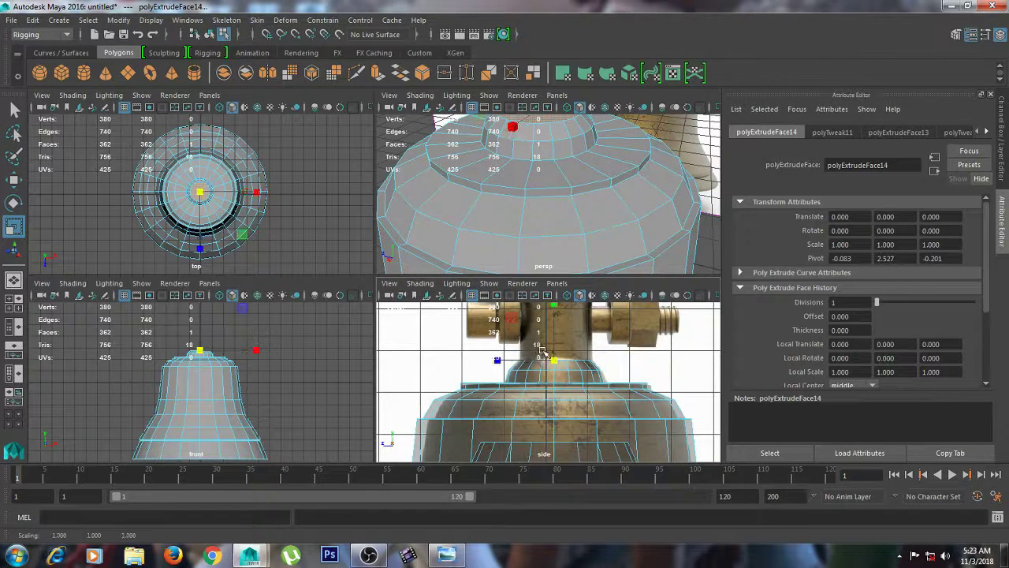
# Extrude the narrowed top face again and raise it into a tall cylindrical neck reaching the reference stem's top.
pyautogui.hotkey('ctrl', 'e')
pyautogui.press('w')
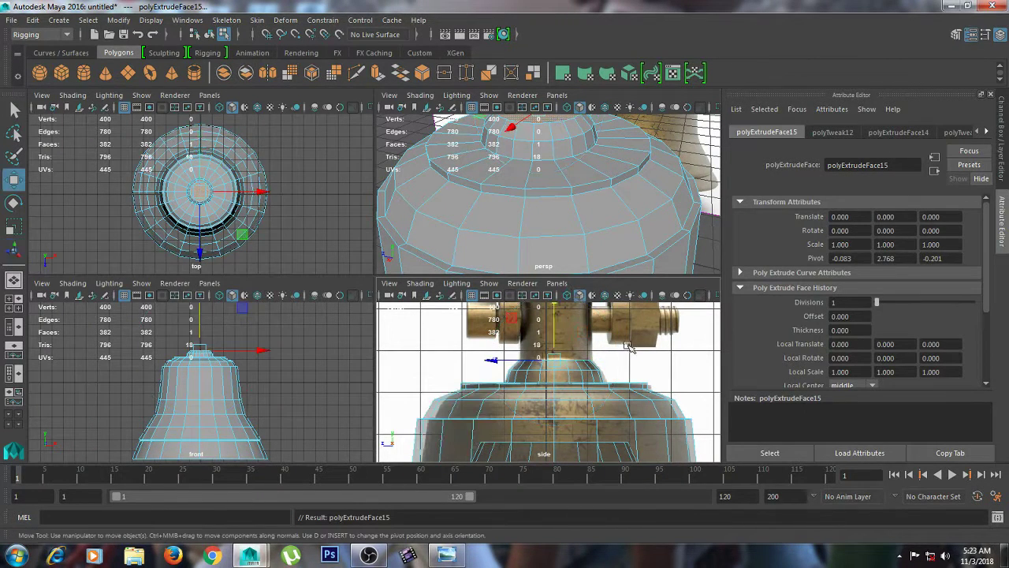
pyautogui.scroll(4, 592, 363)
pyautogui.moveTo(549, 353); pyautogui.dragTo(552, 280)
pyautogui.scroll(5, 547, 217)
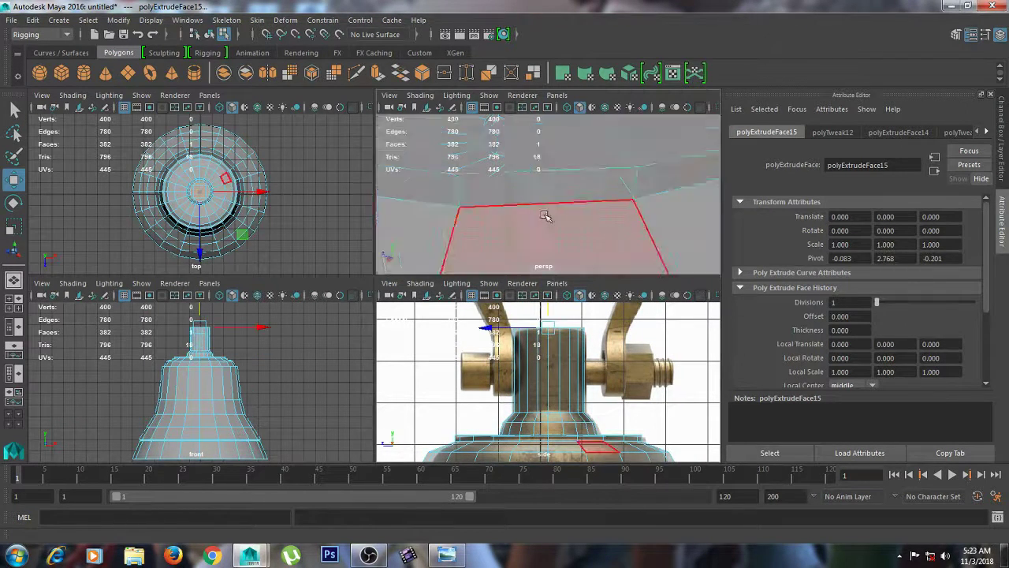
# Insert an edge loop around the cylindrical neck with the Insert Edge Loop tool.
pyautogui.press('space')
pyautogui.scroll(-10, 546, 216)
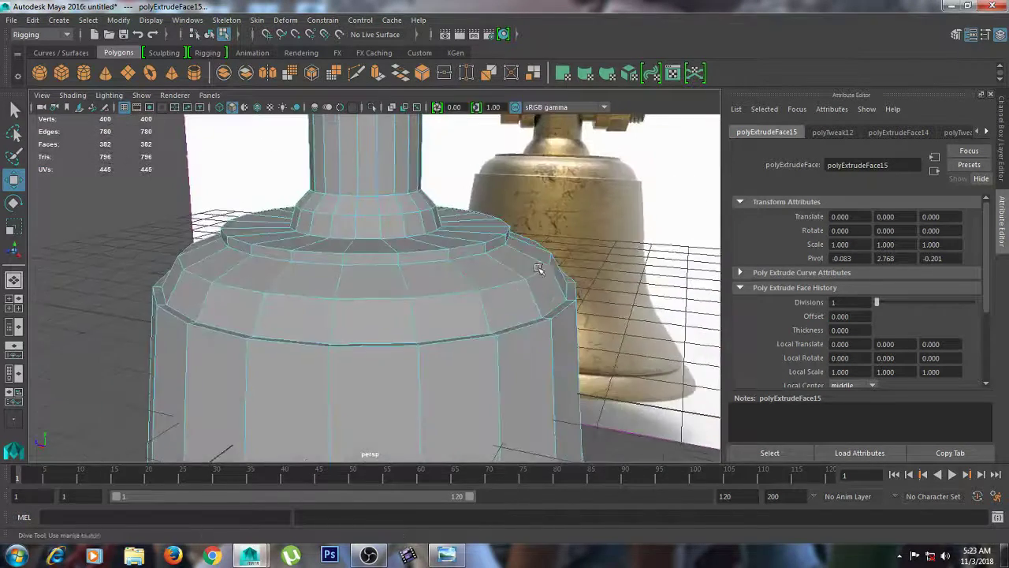
pyautogui.moveTo(366, 275); pyautogui.dragTo(365, 167, button='right')
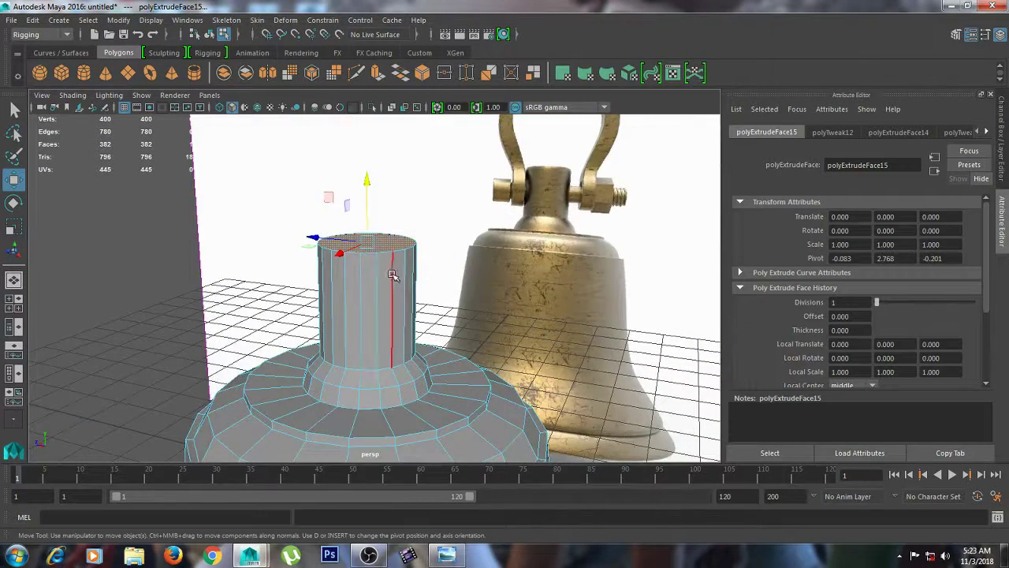
pyautogui.click(380, 272)
pyautogui.keyDown('shift'); pyautogui.moveTo(384, 274); pyautogui.dragTo(381, 299, button='right'); pyautogui.keyUp('shift')
pyautogui.click(386, 359)
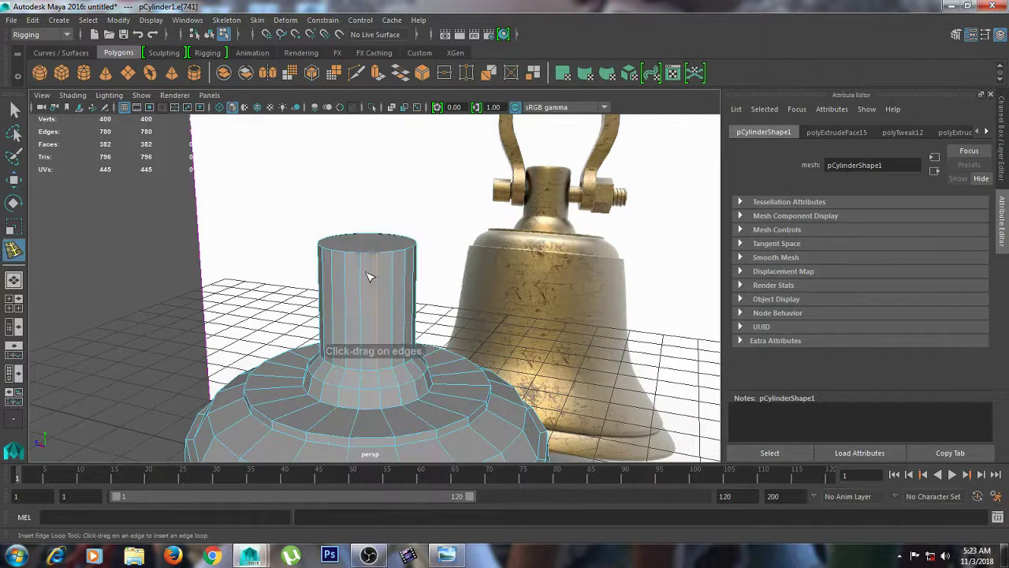
pyautogui.keyDown('alt'); pyautogui.moveTo(363, 347); pyautogui.dragTo(387, 359); pyautogui.keyUp('alt')
pyautogui.keyDown('alt'); pyautogui.moveTo(387, 359); pyautogui.dragTo(400, 310, button='middle'); pyautogui.keyUp('alt')
pyautogui.keyDown('alt'); pyautogui.moveTo(401, 309); pyautogui.dragTo(379, 320); pyautogui.keyUp('alt')
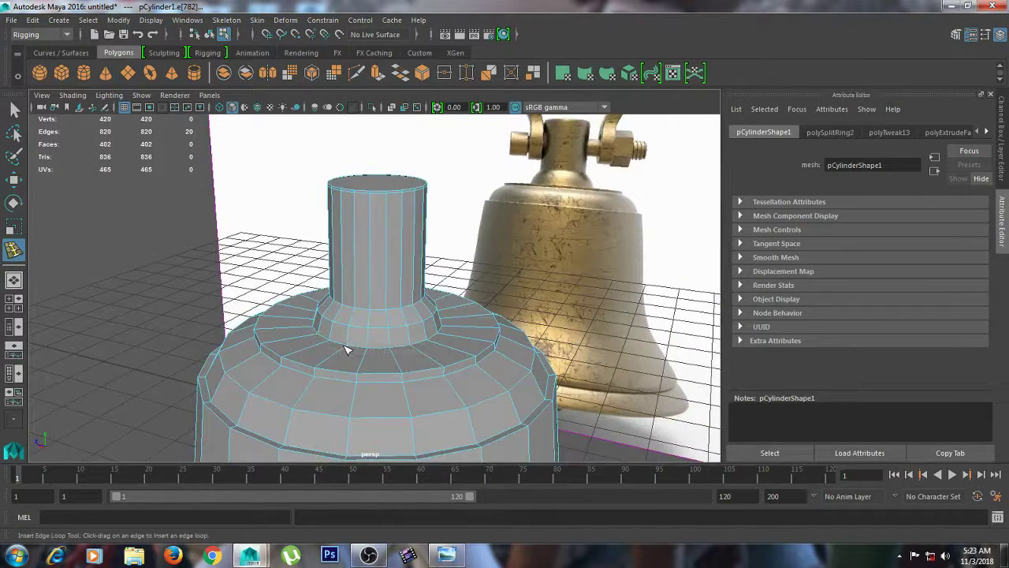
# Insert supporting edge loops around the flared base of the neck and where it meets the cylindrical part.
pyautogui.click(349, 352)
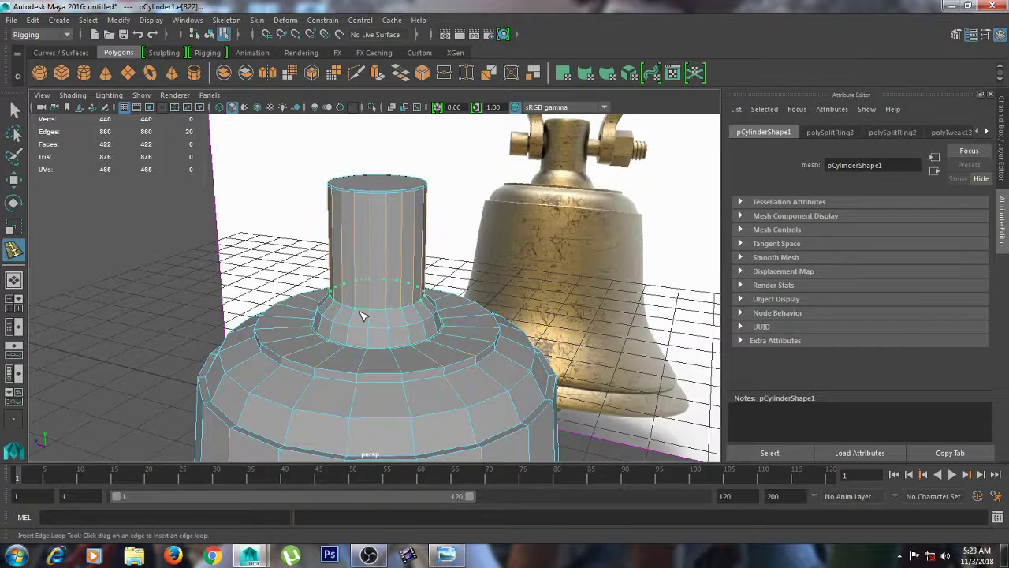
pyautogui.click(361, 307)
pyautogui.keyDown('alt'); pyautogui.moveTo(322, 371); pyautogui.dragTo(311, 388); pyautogui.keyUp('alt')
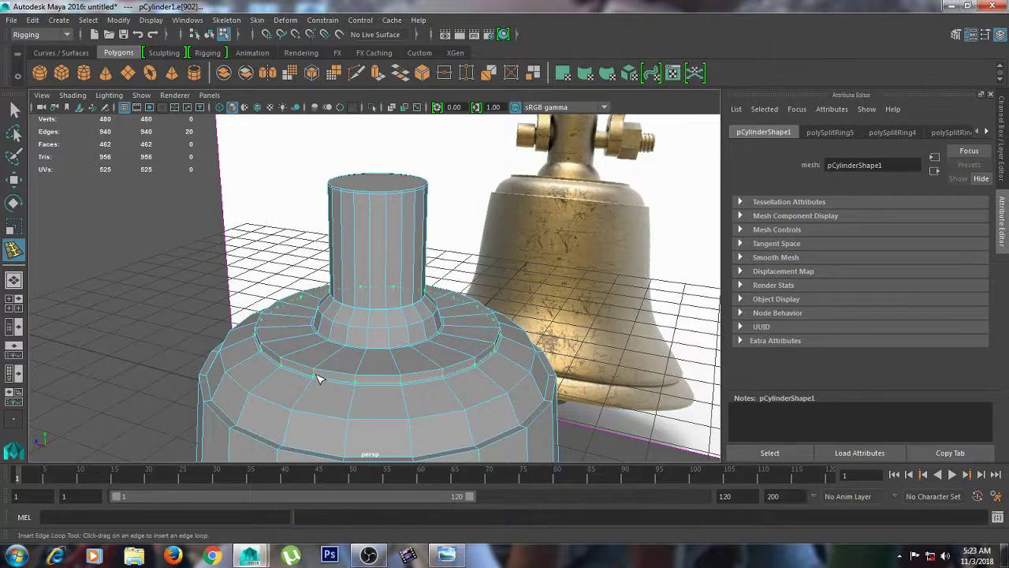
# Insert supporting edge loops along the rim of the thin step below the neck.
pyautogui.click(318, 378)
pyautogui.keyDown('alt'); pyautogui.moveTo(374, 406); pyautogui.dragTo(367, 382); pyautogui.keyUp('alt')
pyautogui.keyDown('alt'); pyautogui.moveTo(301, 403); pyautogui.dragTo(292, 403); pyautogui.keyUp('alt')
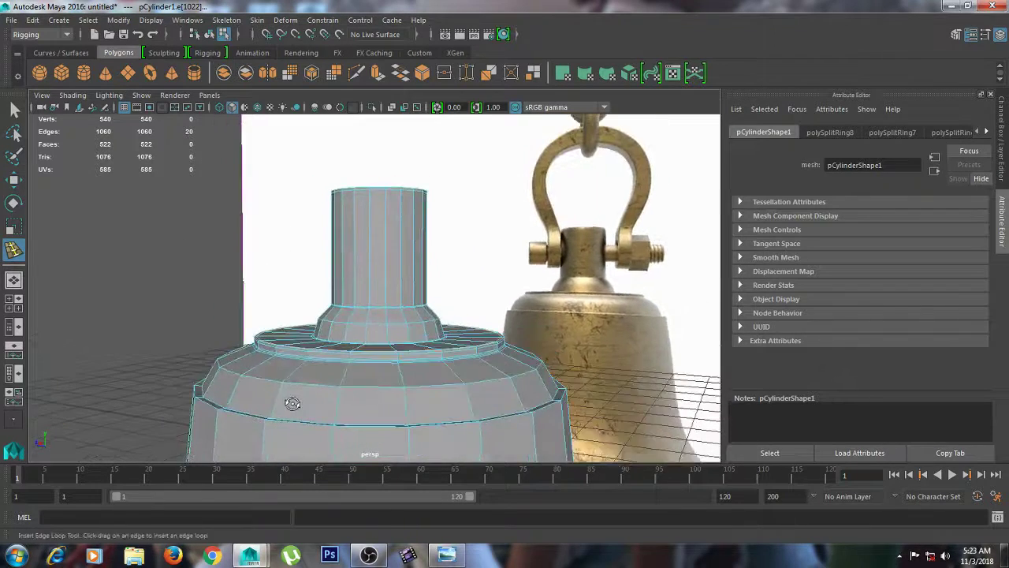
# Insert an edge loop around the sloping shoulder, close to its lower edge.
pyautogui.keyDown('alt'); pyautogui.moveTo(292, 402); pyautogui.dragTo(341, 339, button='middle'); pyautogui.keyUp('alt')
pyautogui.keyDown('alt'); pyautogui.moveTo(344, 342); pyautogui.dragTo(321, 363); pyautogui.keyUp('alt')
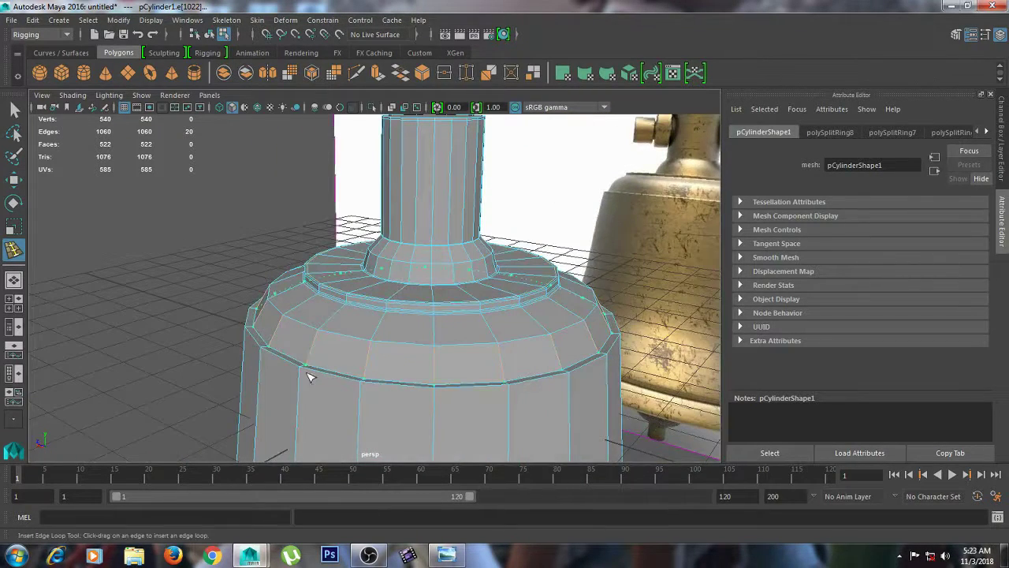
pyautogui.click(312, 365)
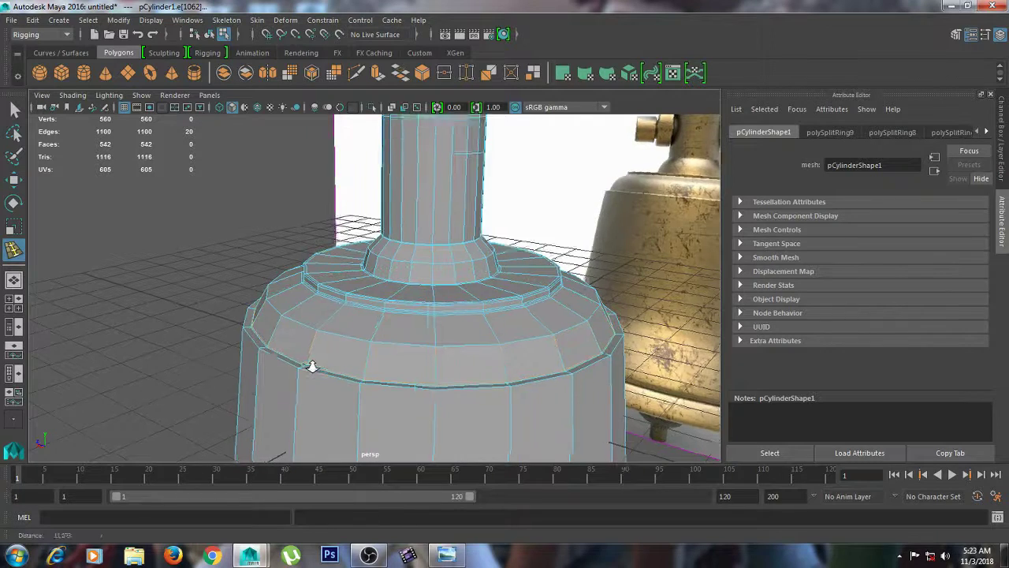
# Insert a supporting edge loop around the top of the bell body, just below the shoulder's lower edge.
pyautogui.keyDown('alt'); pyautogui.moveTo(310, 365); pyautogui.dragTo(484, 326, button='right'); pyautogui.keyUp('alt')
pyautogui.keyDown('alt'); pyautogui.moveTo(484, 326); pyautogui.dragTo(346, 363); pyautogui.keyUp('alt')
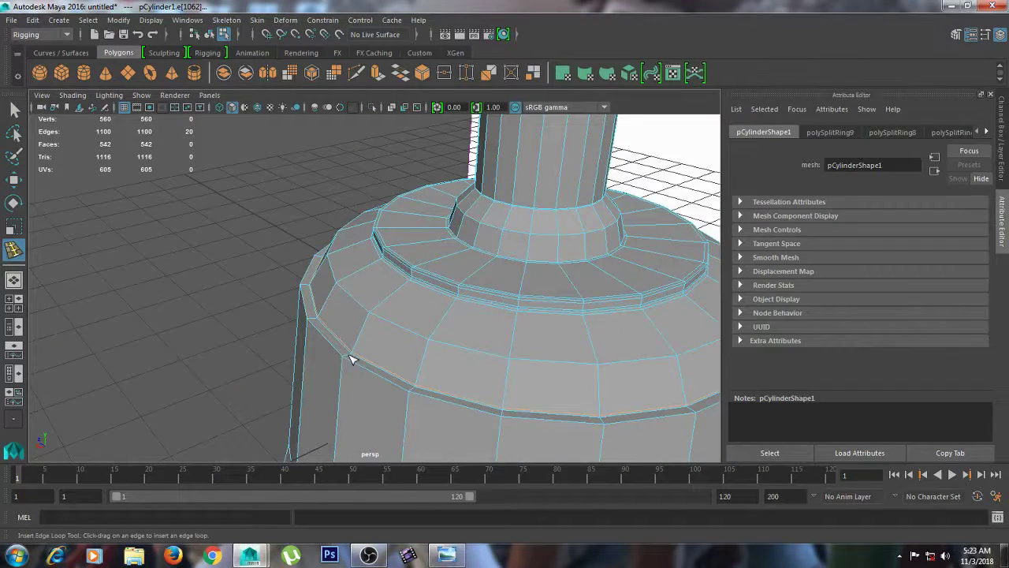
pyautogui.hotkey('ctrl', 'z')
pyautogui.hotkey('ctrl', 'z')
pyautogui.hotkey('ctrl', 'z')
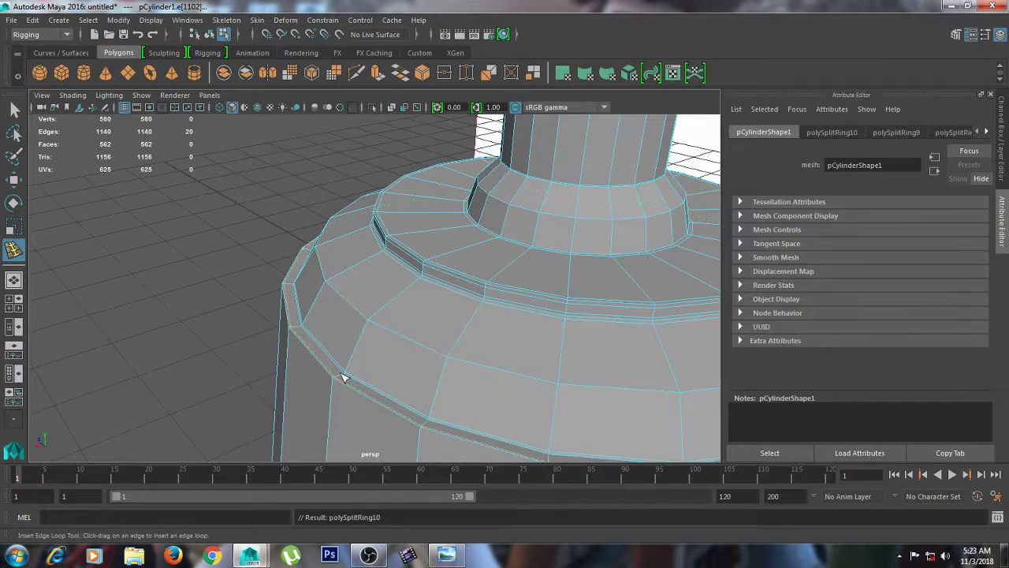
pyautogui.moveTo(343, 377)
pyautogui.keyDown('alt'); pyautogui.mouseDown()
pyautogui.moveTo(358, 378)
pyautogui.moveTo(421, 311)
pyautogui.moveTo(414, 282)
pyautogui.moveTo(272, 309)
pyautogui.moveTo(340, 328)
pyautogui.moveTo(347, 358)
pyautogui.mouseUp(); pyautogui.keyUp('alt')
# Display the bell in smooth mesh preview, return to object mode and deselect it.
pyautogui.keyDown('alt'); pyautogui.moveTo(352, 358); pyautogui.dragTo(389, 315, button='middle'); pyautogui.keyUp('alt')
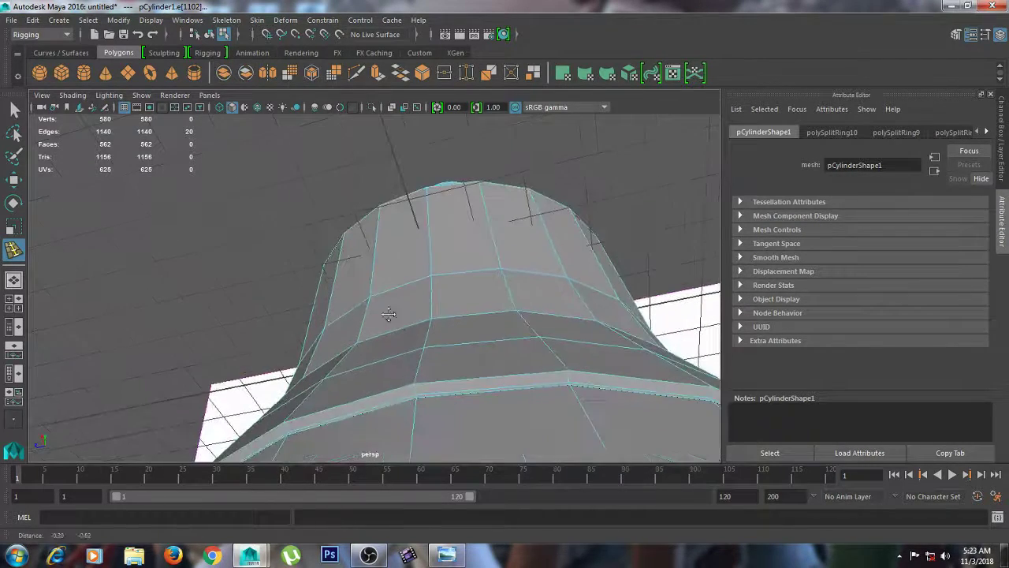
pyautogui.scroll(-3, 433, 371)
pyautogui.keyDown('alt'); pyautogui.moveTo(424, 372); pyautogui.dragTo(405, 419); pyautogui.keyUp('alt')
pyautogui.press('3')
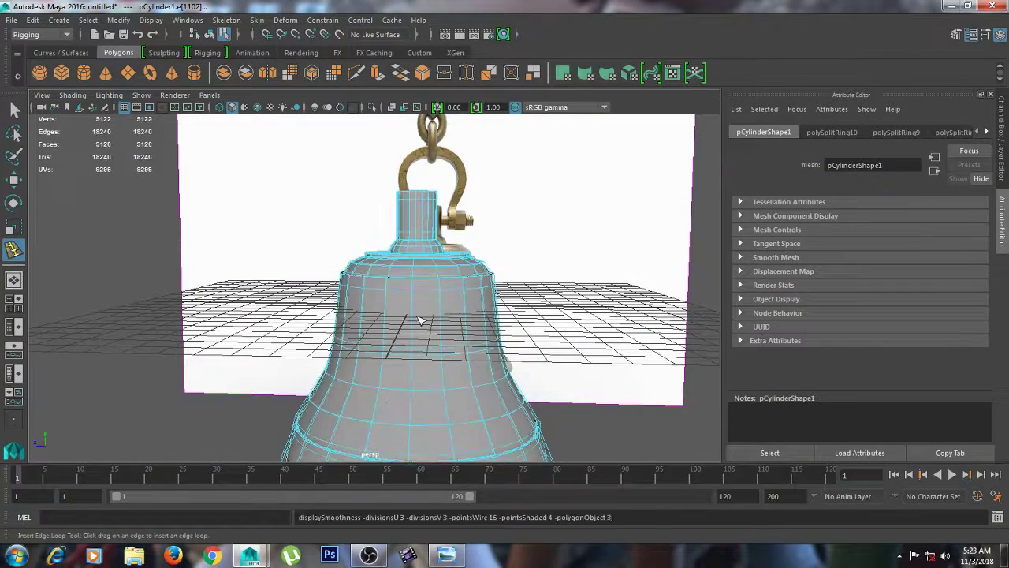
pyautogui.press('w')
pyautogui.moveTo(413, 204); pyautogui.dragTo(478, 185, button='right')
pyautogui.click(556, 366)
pyautogui.moveTo(557, 367)
pyautogui.keyDown('alt'); pyautogui.mouseDown()
pyautogui.moveTo(539, 368)
pyautogui.moveTo(584, 364)
pyautogui.moveTo(557, 362)
pyautogui.mouseUp(); pyautogui.keyUp('alt')
# Compare the smoothed bell with the reference image in the side view, and select the bell.
pyautogui.press('space')
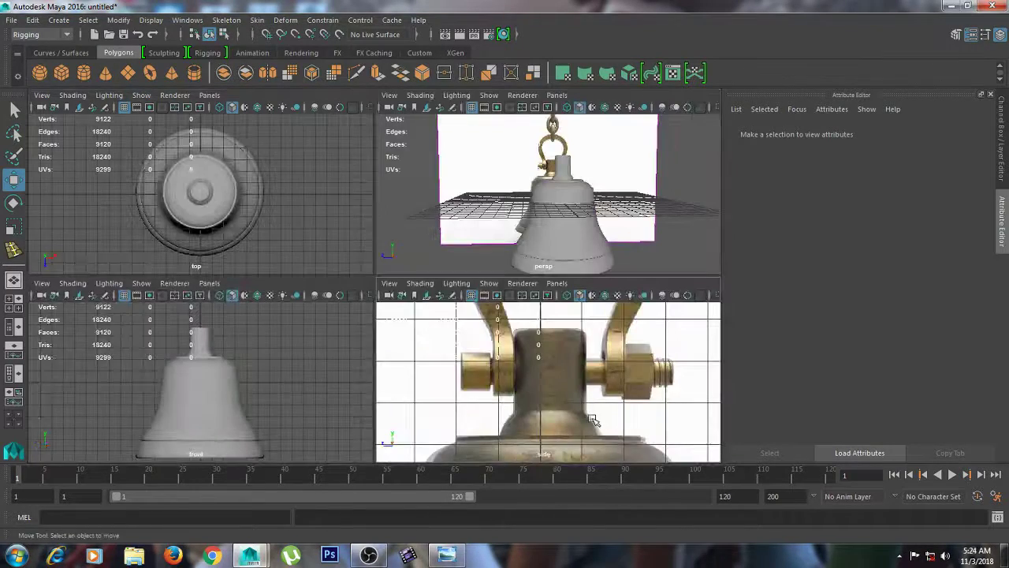
pyautogui.keyDown('alt'); pyautogui.moveTo(594, 421); pyautogui.dragTo(607, 356, button='middle'); pyautogui.keyUp('alt')
pyautogui.keyDown('alt'); pyautogui.moveTo(607, 356); pyautogui.dragTo(525, 397, button='right'); pyautogui.keyUp('alt')
pyautogui.keyDown('alt'); pyautogui.moveTo(571, 448); pyautogui.dragTo(598, 360, button='middle'); pyautogui.keyUp('alt')
pyautogui.scroll(-2, 597, 360)
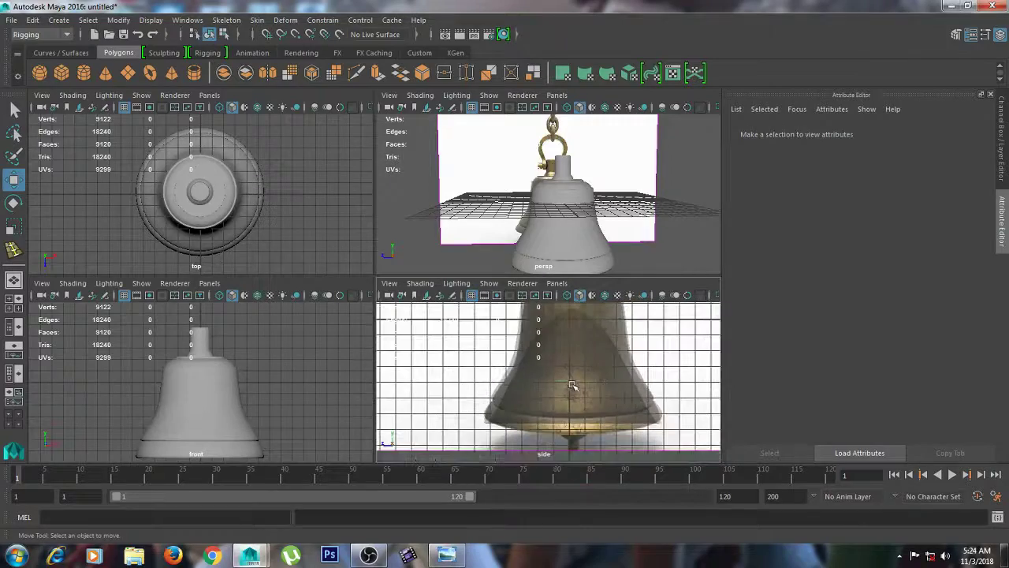
pyautogui.click(586, 396)
pyautogui.press('space')
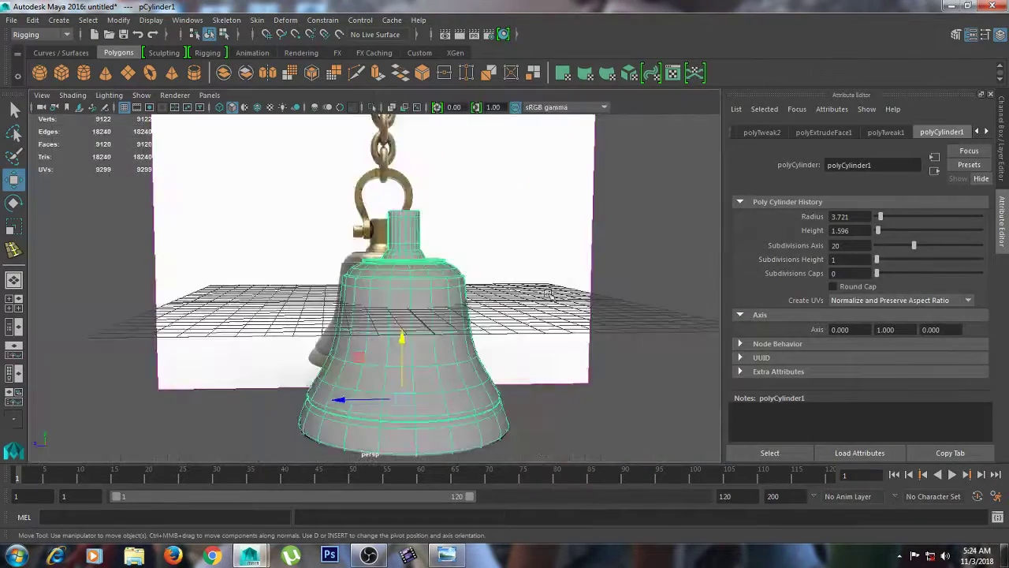
# Turn off the bell's smooth preview and switch to edge selection with the lower rim in view.
pyautogui.keyDown('alt'); pyautogui.moveTo(525, 331); pyautogui.dragTo(561, 244, button='middle'); pyautogui.keyUp('alt')
pyautogui.keyDown('alt'); pyautogui.moveTo(557, 324); pyautogui.dragTo(502, 282); pyautogui.keyUp('alt')
pyautogui.keyDown('alt'); pyautogui.moveTo(530, 340); pyautogui.dragTo(404, 314); pyautogui.keyUp('alt')
pyautogui.scroll(3, 503, 255)
pyautogui.press('1')
pyautogui.keyDown('alt'); pyautogui.moveTo(504, 255); pyautogui.dragTo(497, 287); pyautogui.keyUp('alt')
pyautogui.moveTo(468, 281); pyautogui.dragTo(489, 263, button='right')
pyautogui.moveTo(459, 204); pyautogui.dragTo(469, 170, button='right')
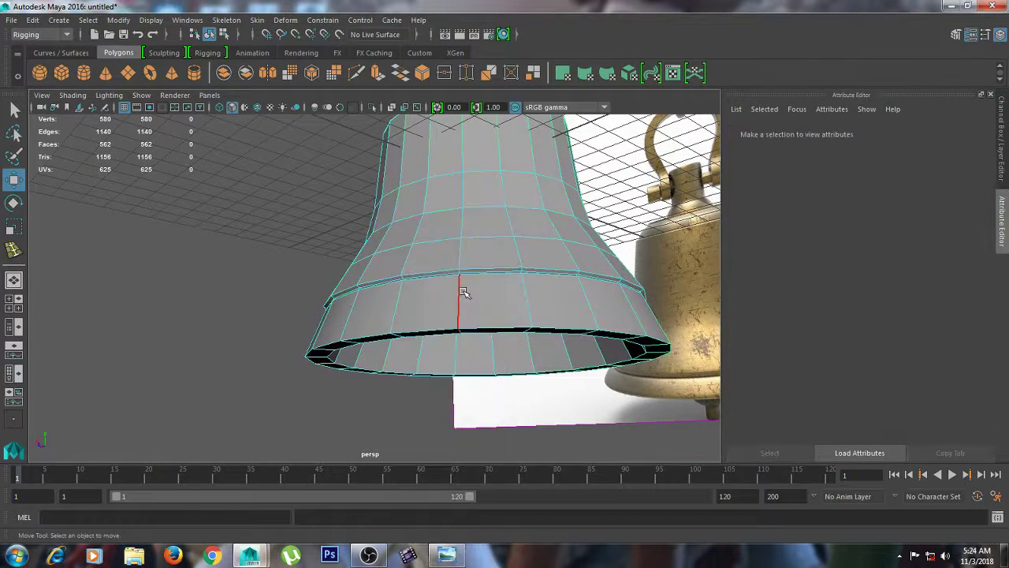
# Insert a supporting edge loop around the flared lip, close to the bell's bottom rim.
pyautogui.click(462, 291)
pyautogui.keyDown('shift'); pyautogui.moveTo(461, 291); pyautogui.dragTo(462, 292, button='right'); pyautogui.keyUp('shift')
pyautogui.click(459, 390)
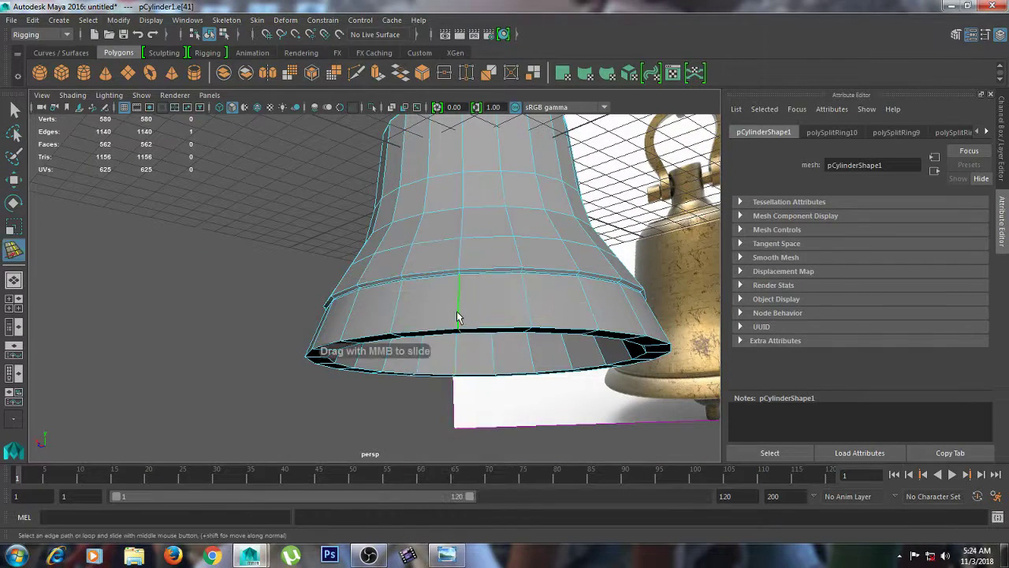
pyautogui.keyDown('shift'); pyautogui.rightClick(458, 317); pyautogui.keyUp('shift')
pyautogui.click(465, 398)
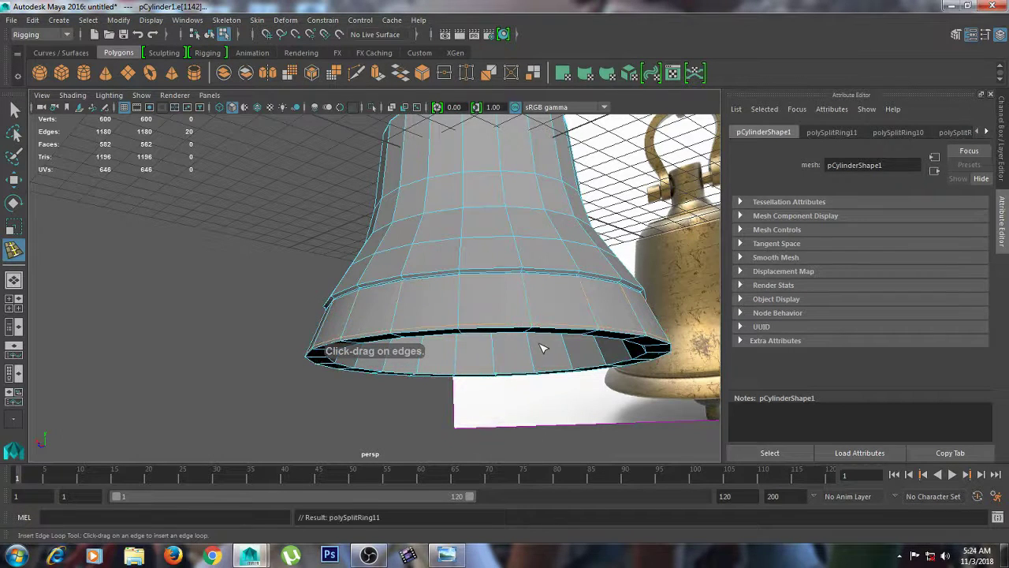
# Show the bell in smooth mesh preview, return to object mode and inspect its surface from above.
pyautogui.press('3')
pyautogui.press('w')
pyautogui.moveTo(502, 204); pyautogui.dragTo(566, 181, button='right')
pyautogui.click(294, 294)
pyautogui.keyDown('alt'); pyautogui.moveTo(294, 295); pyautogui.dragTo(195, 290); pyautogui.keyUp('alt')
pyautogui.scroll(5, 395, 272)
pyautogui.click(402, 297)
pyautogui.keyDown('alt'); pyautogui.moveTo(403, 297); pyautogui.dragTo(472, 262); pyautogui.keyUp('alt')
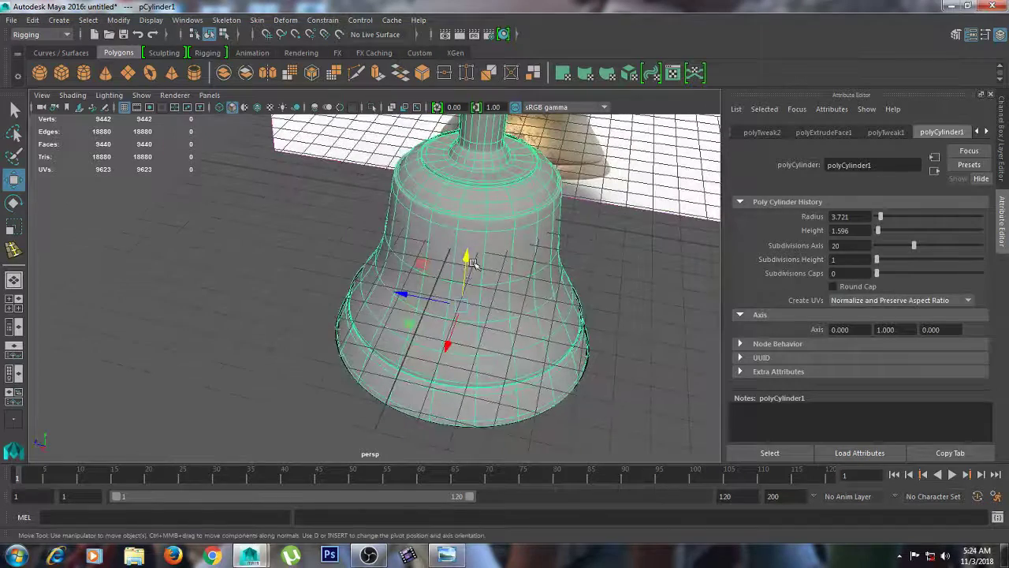
# Hide the grid in the perspective view and deselect the bell to examine it beside the reference.
pyautogui.keyDown('alt'); pyautogui.moveTo(447, 220); pyautogui.dragTo(306, 205); pyautogui.keyUp('alt')
pyautogui.click(124, 107)
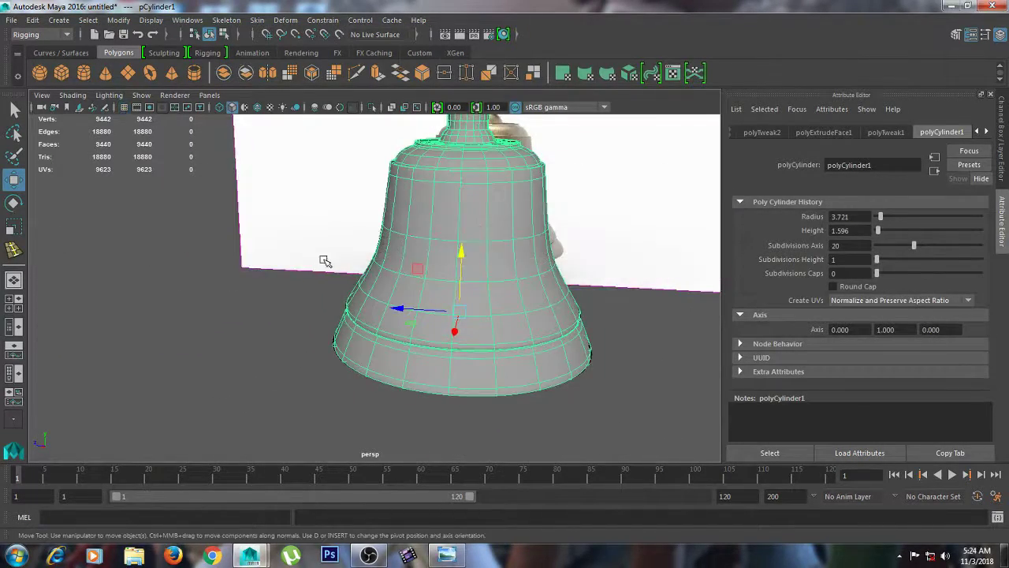
pyautogui.keyDown('alt'); pyautogui.moveTo(324, 261); pyautogui.dragTo(325, 287); pyautogui.keyUp('alt')
pyautogui.moveTo(451, 203); pyautogui.dragTo(513, 186, button='right')
pyautogui.scroll(-3, 561, 301)
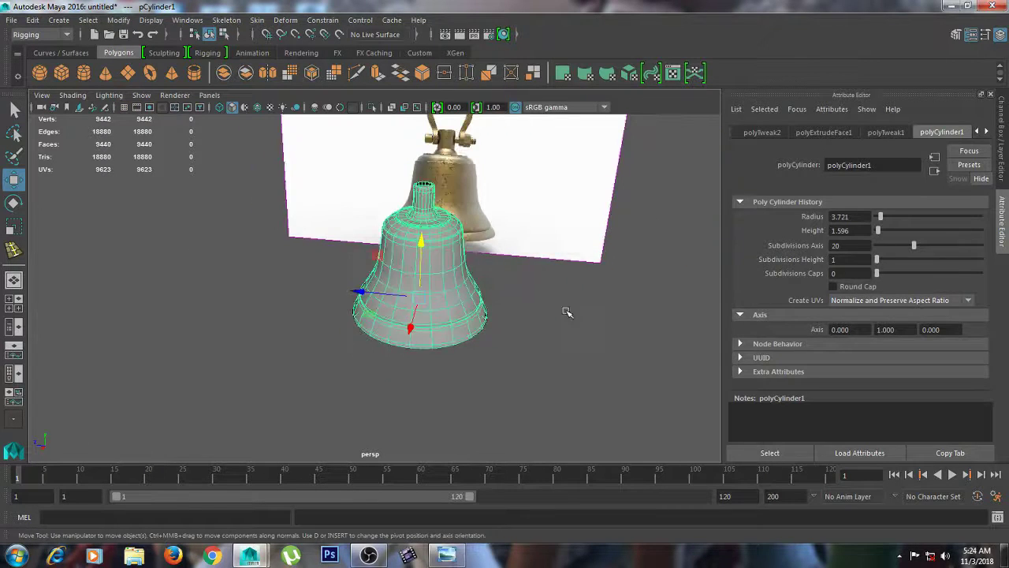
pyautogui.click(565, 311)
pyautogui.keyDown('alt'); pyautogui.moveTo(565, 311); pyautogui.dragTo(471, 302); pyautogui.keyUp('alt')
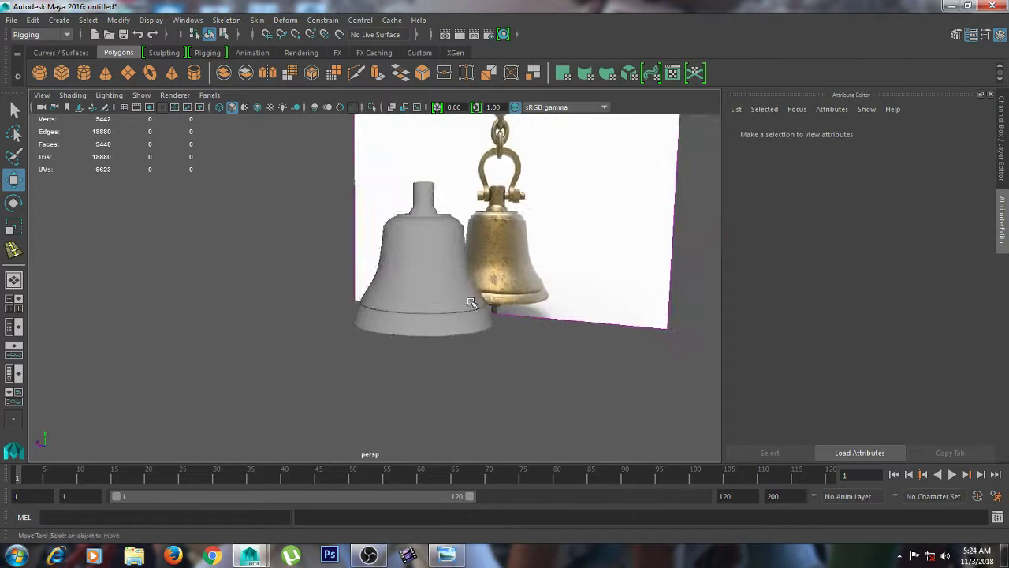
pyautogui.keyDown('alt'); pyautogui.moveTo(427, 328); pyautogui.dragTo(440, 332); pyautogui.keyUp('alt')
# Create a polygon pipe beside the neck in the front view, radius about 0.915, height about 1.283 and thickness 0.5.
pyautogui.press('space')
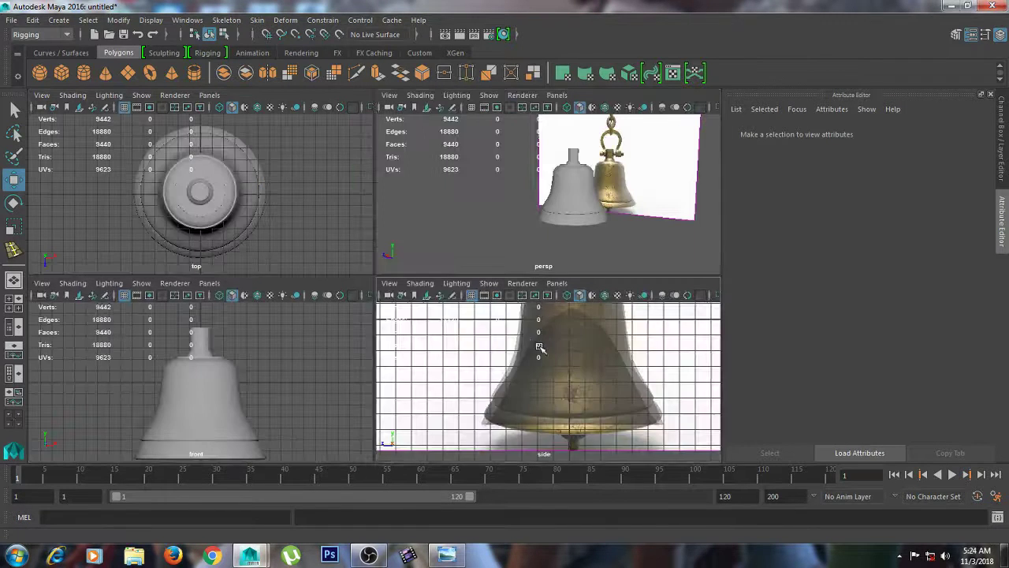
pyautogui.keyDown('alt'); pyautogui.moveTo(541, 350); pyautogui.dragTo(529, 400, button='middle'); pyautogui.keyUp('alt')
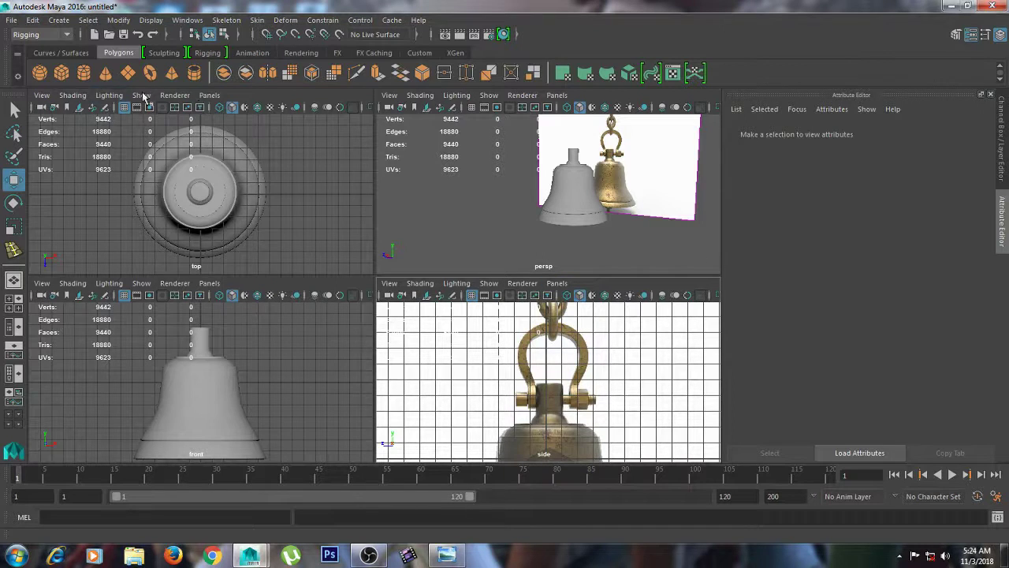
pyautogui.click(195, 74)
pyautogui.press('space')
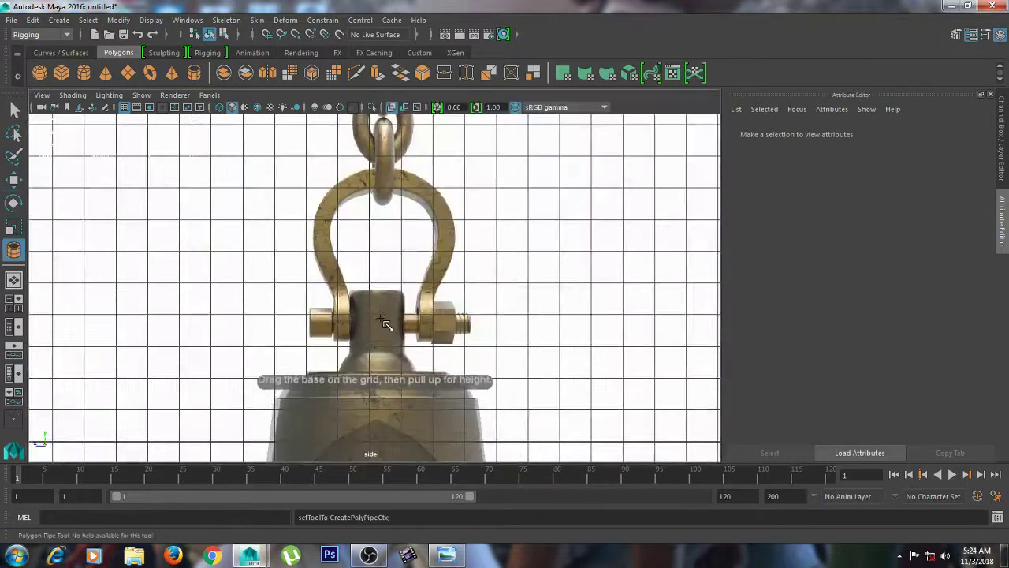
pyautogui.press('space')
pyautogui.keyDown('alt'); pyautogui.moveTo(266, 342); pyautogui.dragTo(270, 351, button='middle'); pyautogui.keyUp('alt')
pyautogui.keyDown('alt'); pyautogui.moveTo(270, 351); pyautogui.dragTo(327, 362, button='right'); pyautogui.keyUp('alt')
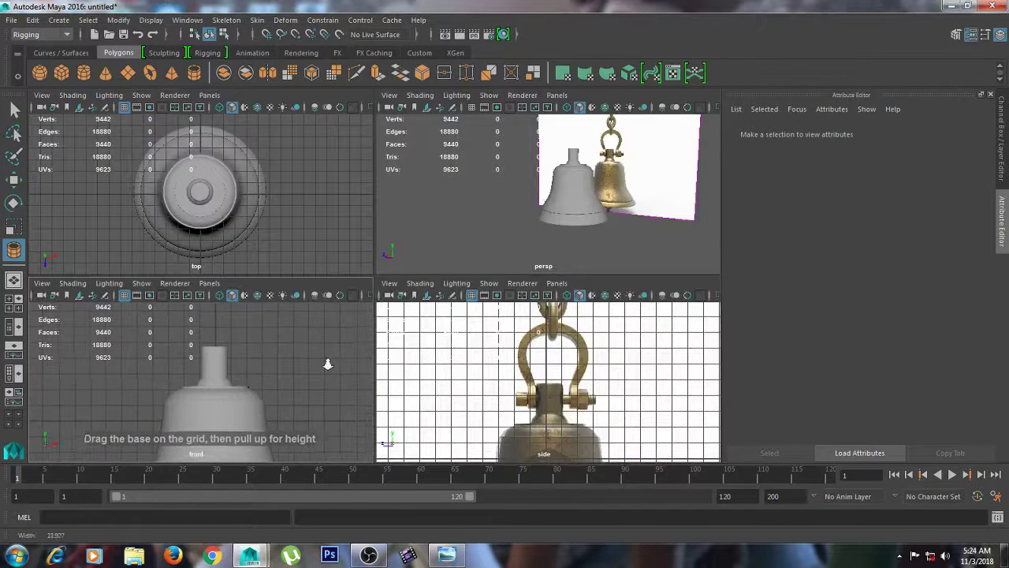
pyautogui.moveTo(281, 359)
pyautogui.mouseDown()
pyautogui.moveTo(300, 373)
pyautogui.moveTo(291, 354)
pyautogui.mouseUp()
# Scale the pipe down and place it over the shackle end next to the nut in the side view.
pyautogui.keyDown('alt'); pyautogui.moveTo(498, 405); pyautogui.dragTo(517, 403, button='right'); pyautogui.keyUp('alt')
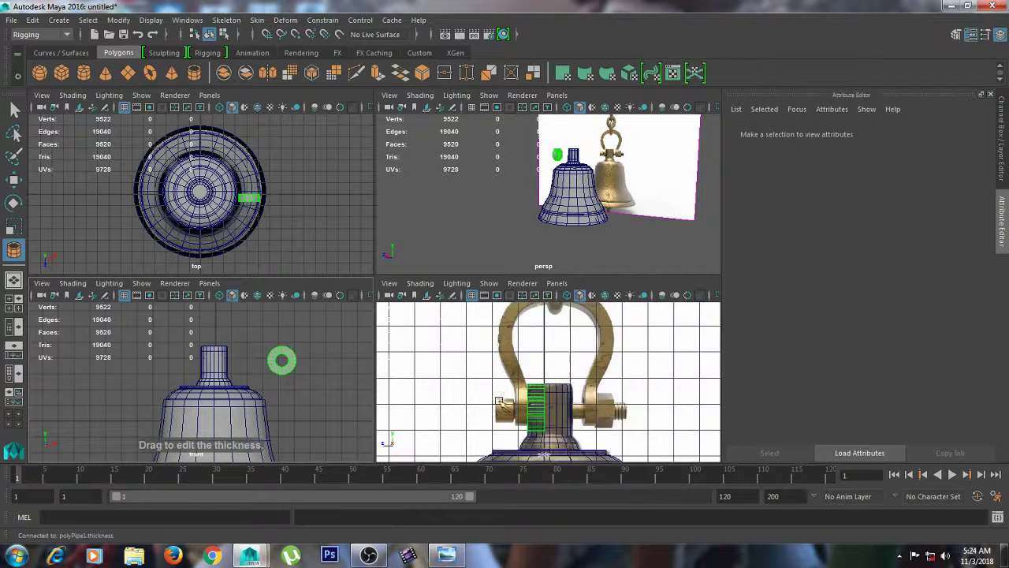
pyautogui.press('w')
pyautogui.press('r')
pyautogui.moveTo(537, 407)
pyautogui.mouseDown()
pyautogui.moveTo(523, 393)
pyautogui.moveTo(503, 408)
pyautogui.moveTo(527, 407)
pyautogui.mouseUp()
pyautogui.press('w')
pyautogui.press('e')
pyautogui.press('r')
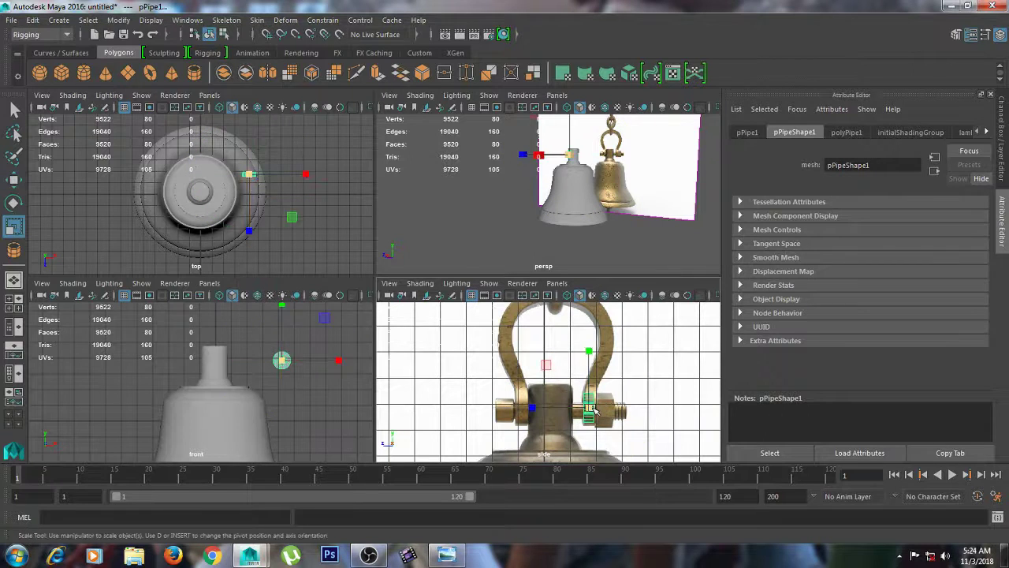
pyautogui.moveTo(589, 409); pyautogui.dragTo(597, 410)
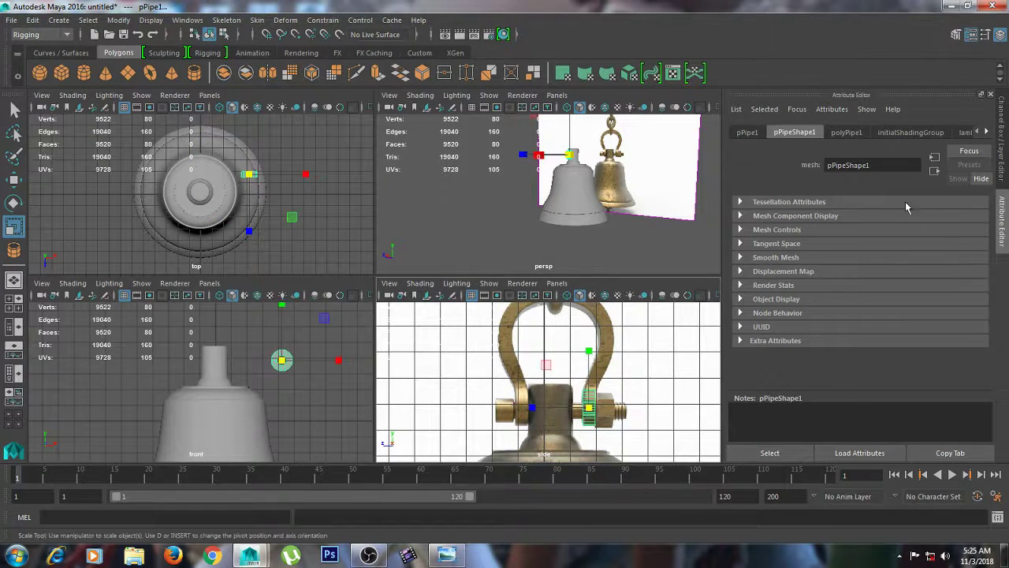
# Set the pipe's axis subdivisions to 10 and move it sideways in line with the bell's neck.
pyautogui.click(857, 133)
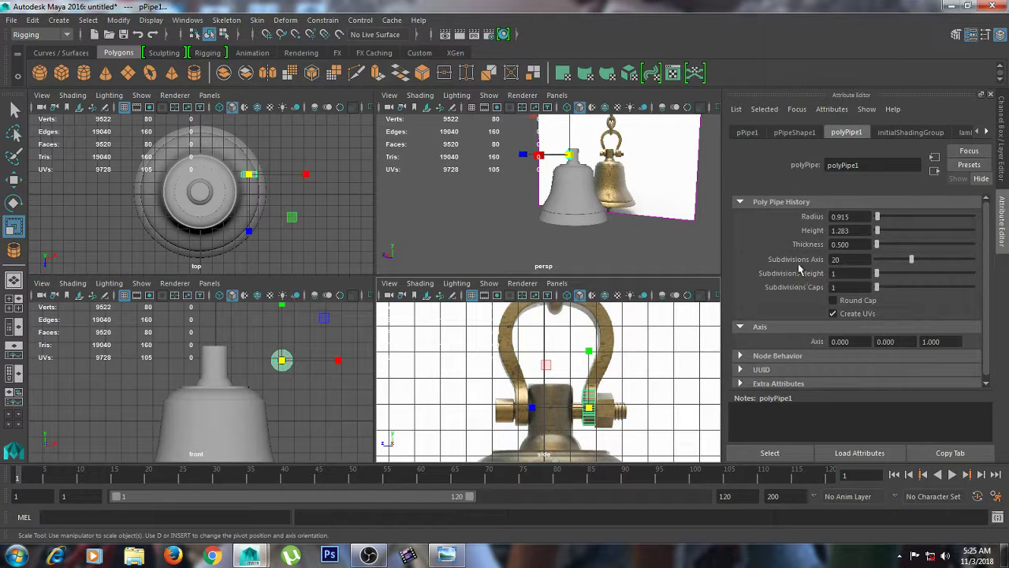
pyautogui.moveTo(911, 261); pyautogui.dragTo(899, 261)
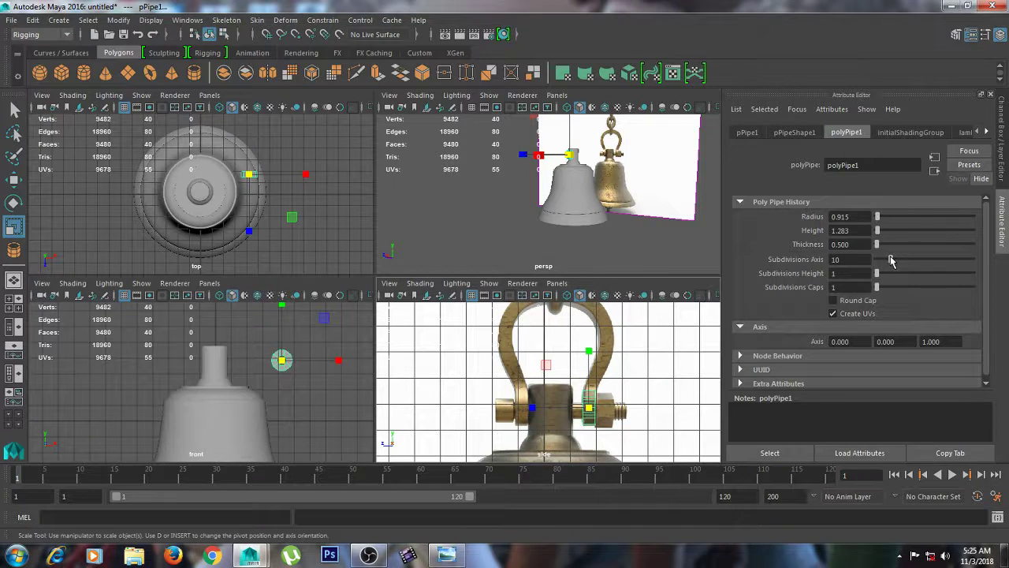
pyautogui.press('space')
pyautogui.keyDown('alt'); pyautogui.moveTo(583, 203); pyautogui.dragTo(473, 211); pyautogui.keyUp('alt')
pyautogui.keyDown('alt'); pyautogui.moveTo(473, 211); pyautogui.dragTo(550, 243, button='right'); pyautogui.keyUp('alt')
pyautogui.keyDown('alt'); pyautogui.moveTo(395, 248); pyautogui.dragTo(395, 290, button='middle'); pyautogui.keyUp('alt')
pyautogui.press('w')
pyautogui.moveTo(298, 231); pyautogui.dragTo(381, 238)
pyautogui.press('space')
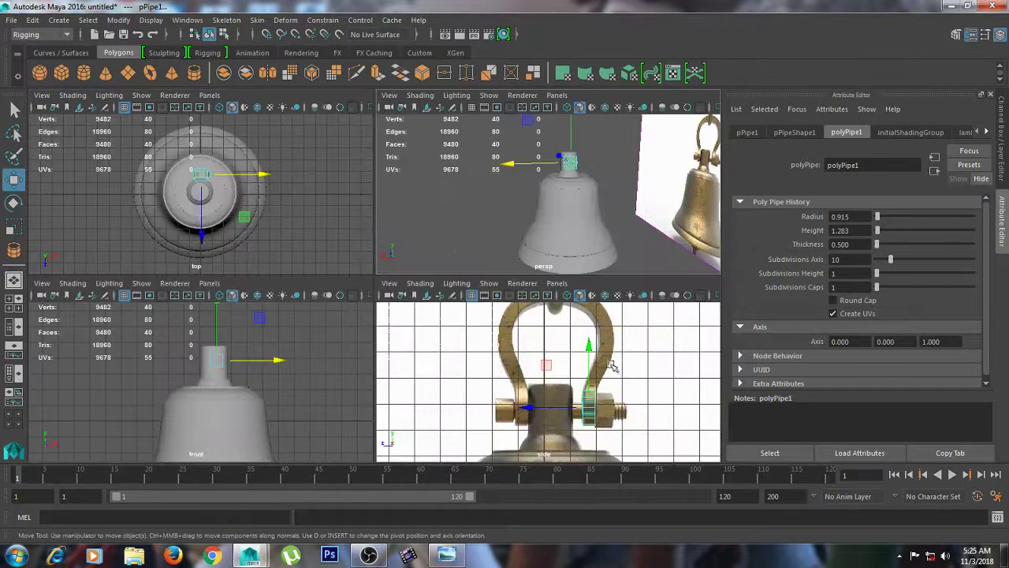
# Adjust the pipe's vertical position in the side view to match the shackle's end.
pyautogui.press('e')
pyautogui.press('r')
pyautogui.press('w')
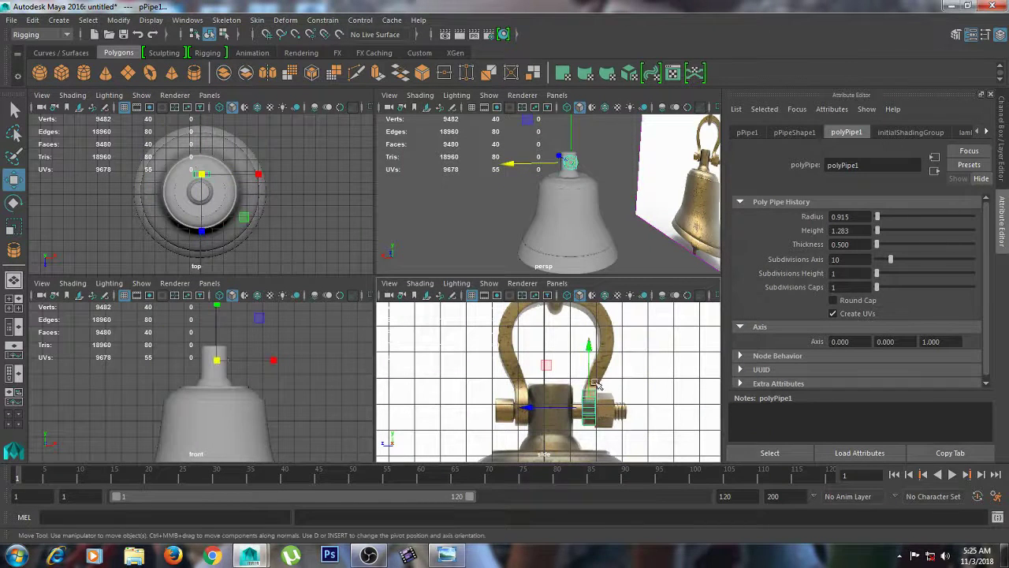
pyautogui.moveTo(591, 373); pyautogui.dragTo(589, 368)
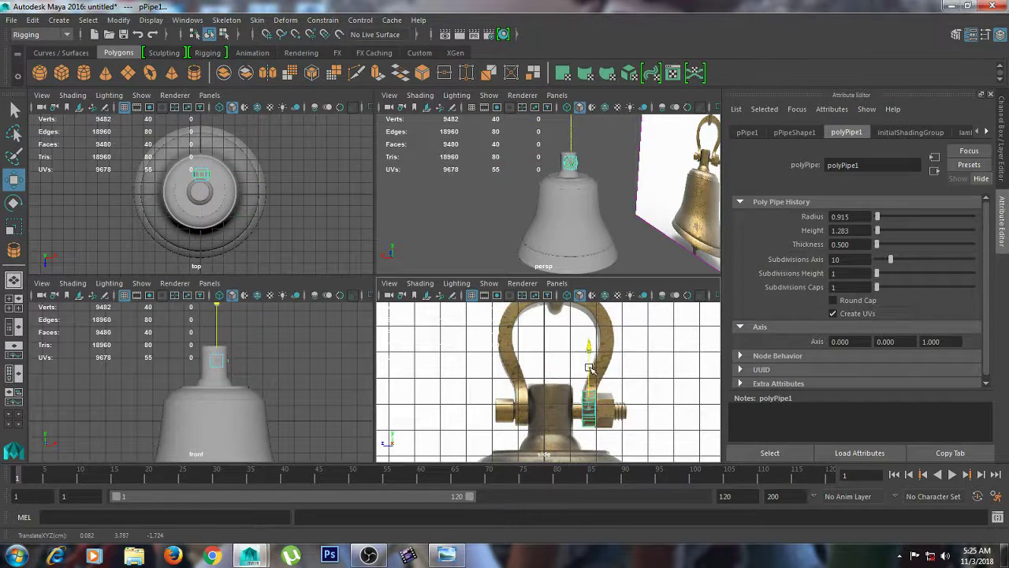
# Switch the pipe to face selection in a close perspective view of its upper side.
pyautogui.press('space')
pyautogui.keyDown('alt'); pyautogui.moveTo(613, 219); pyautogui.dragTo(701, 273, button='right'); pyautogui.keyUp('alt')
pyautogui.keyDown('alt'); pyautogui.moveTo(558, 200); pyautogui.dragTo(502, 344, button='middle'); pyautogui.keyUp('alt')
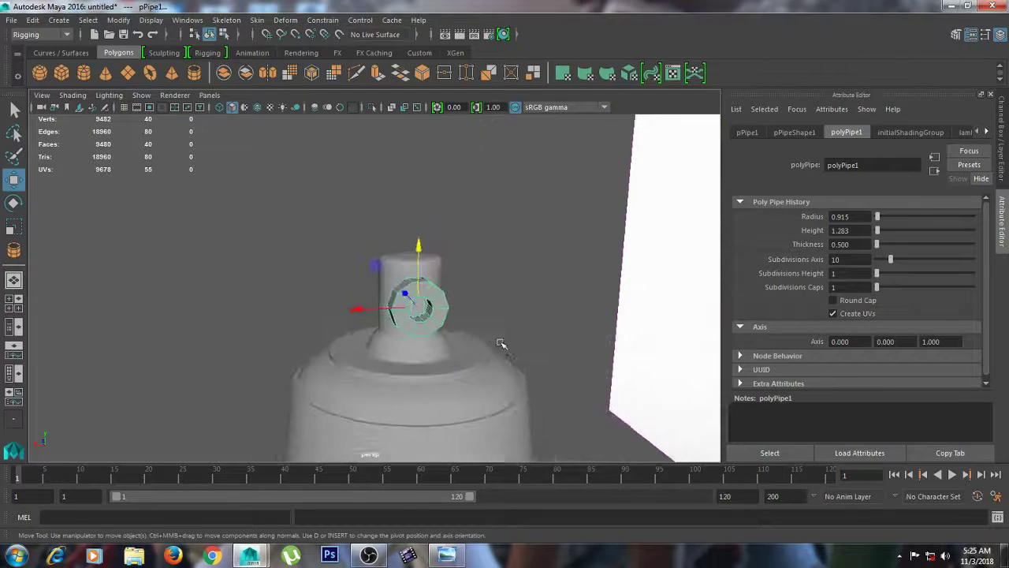
pyautogui.scroll(5, 425, 297)
pyautogui.keyDown('alt'); pyautogui.moveTo(510, 271); pyautogui.dragTo(450, 288, button='middle'); pyautogui.keyUp('alt')
pyautogui.moveTo(392, 276); pyautogui.dragTo(392, 168, button='right')
pyautogui.rightClick(411, 240)
pyautogui.click(413, 240)
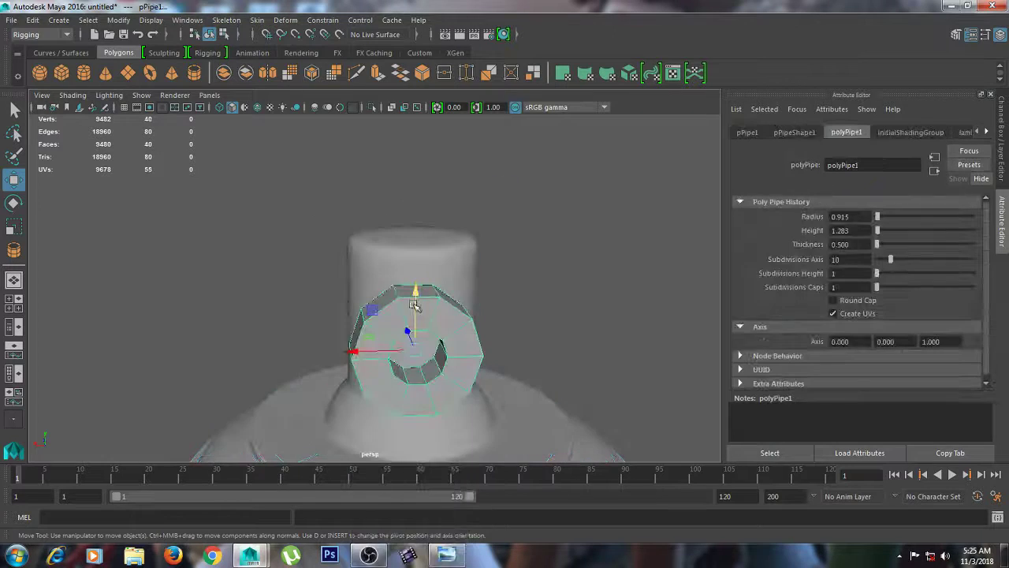
pyautogui.rightClick(389, 296)
pyautogui.click(386, 240)
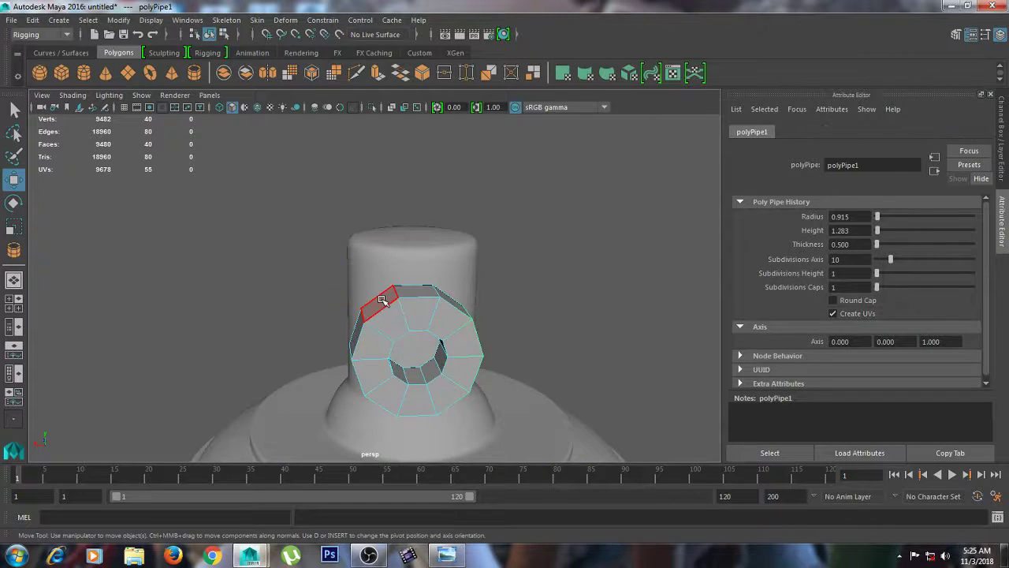
# Extrude the pipe's three upper outer faces and raise them about 0.34 units along the shackle's leg.
pyautogui.click(382, 299)
pyautogui.keyDown('shift'); pyautogui.click(429, 292); pyautogui.keyUp('shift')
pyautogui.keyDown('shift'); pyautogui.click(450, 299); pyautogui.keyUp('shift')
pyautogui.keyDown('shift'); pyautogui.moveTo(451, 298); pyautogui.dragTo(455, 321, button='right'); pyautogui.keyUp('shift')
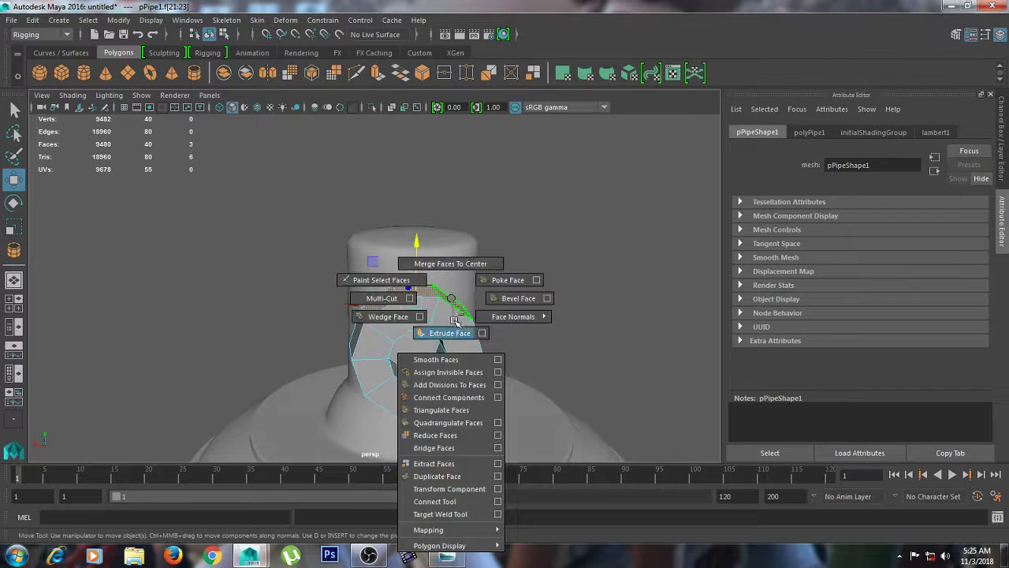
pyautogui.click(451, 332)
pyautogui.press('space')
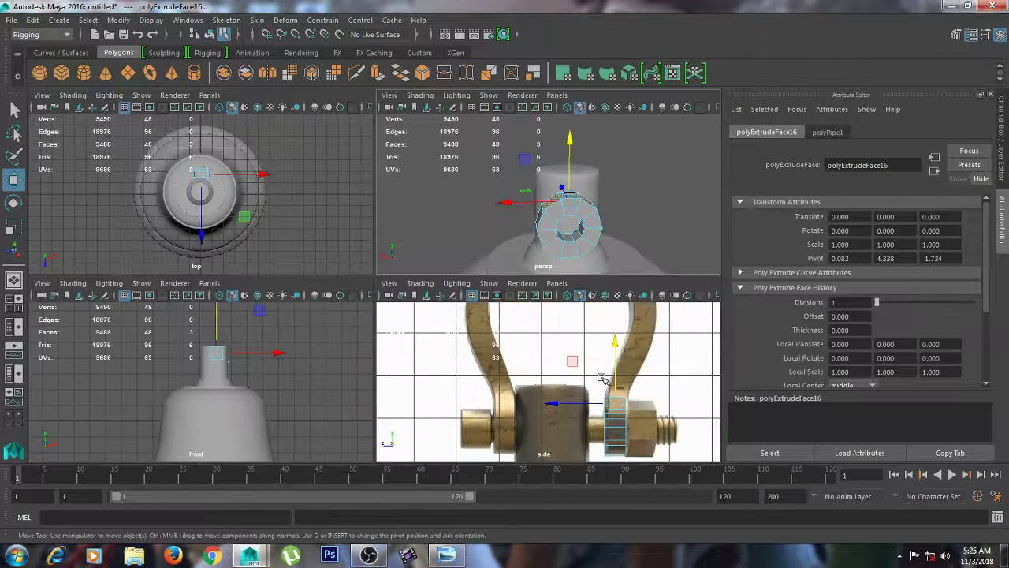
pyautogui.moveTo(613, 381); pyautogui.dragTo(616, 364)
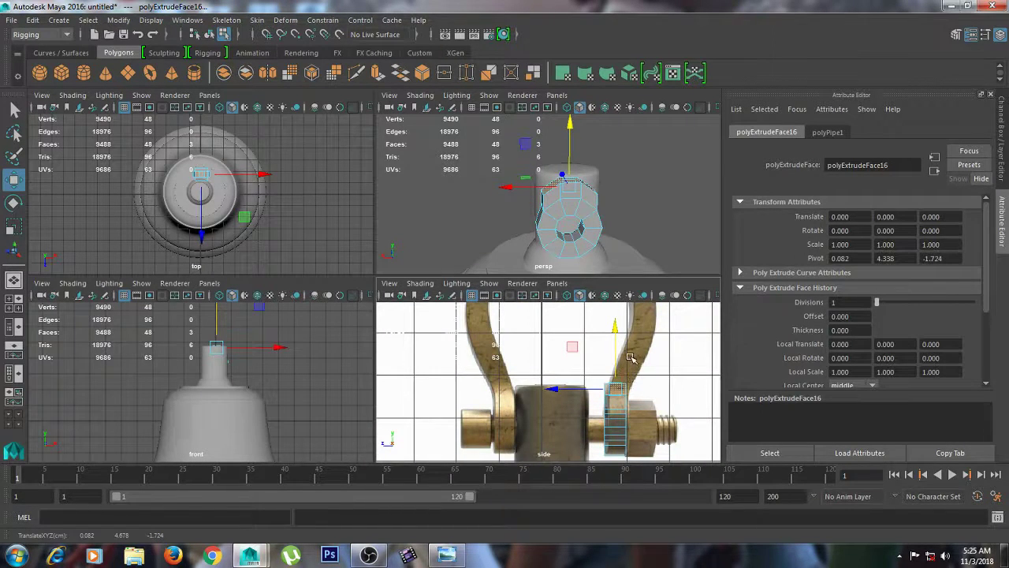
# Extrude the same faces again, moving them up and outward along the shackle's bend in the side view.
pyautogui.hotkey('ctrl', 'e')
pyautogui.press('w')
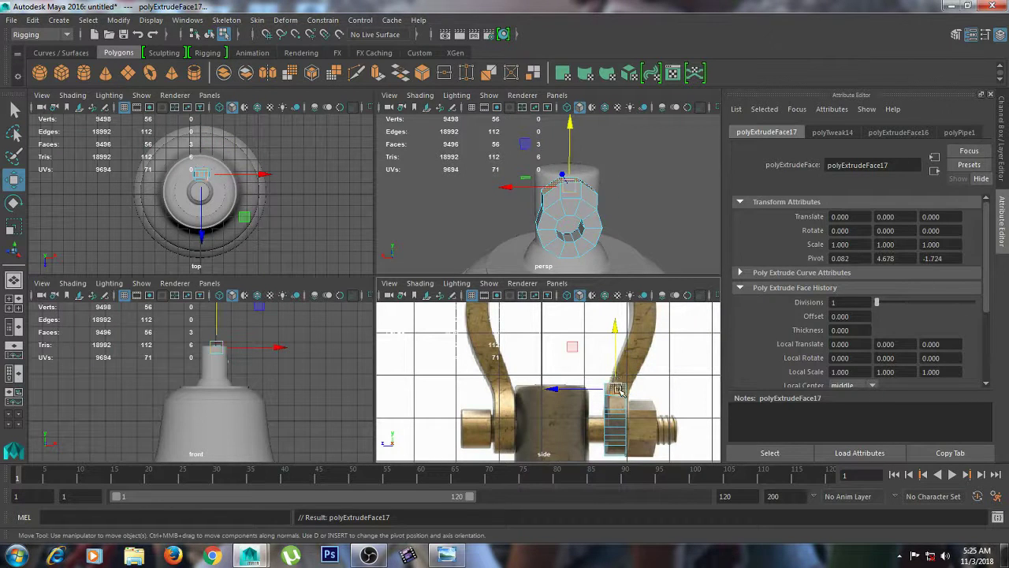
pyautogui.moveTo(619, 389); pyautogui.dragTo(638, 354)
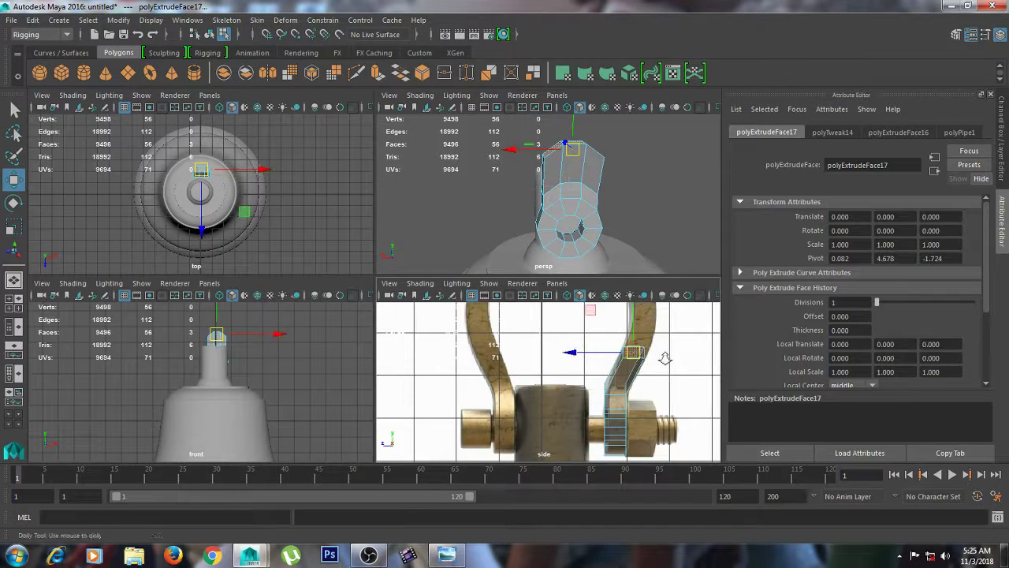
# Extrude the leg's end faces further up and outward along the reference shackle, and scale the new end vertically to level it.
pyautogui.keyDown('alt'); pyautogui.moveTo(664, 358); pyautogui.dragTo(579, 377, button='right'); pyautogui.keyUp('alt')
pyautogui.keyDown('alt'); pyautogui.moveTo(579, 378); pyautogui.dragTo(546, 406, button='middle'); pyautogui.keyUp('alt')
pyautogui.keyDown('alt'); pyautogui.moveTo(546, 406); pyautogui.dragTo(631, 399, button='right'); pyautogui.keyUp('alt')
pyautogui.moveTo(571, 398); pyautogui.dragTo(581, 370)
pyautogui.hotkey('ctrl', 'e')
pyautogui.press('w')
pyautogui.press('r')
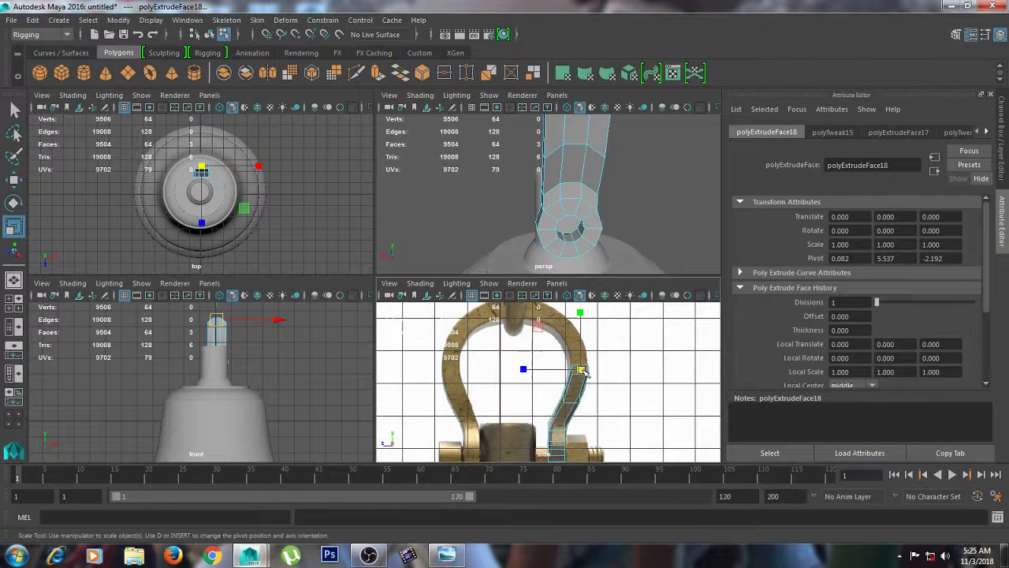
pyautogui.moveTo(585, 326); pyautogui.dragTo(581, 328)
pyautogui.moveTo(583, 372); pyautogui.dragTo(587, 377)
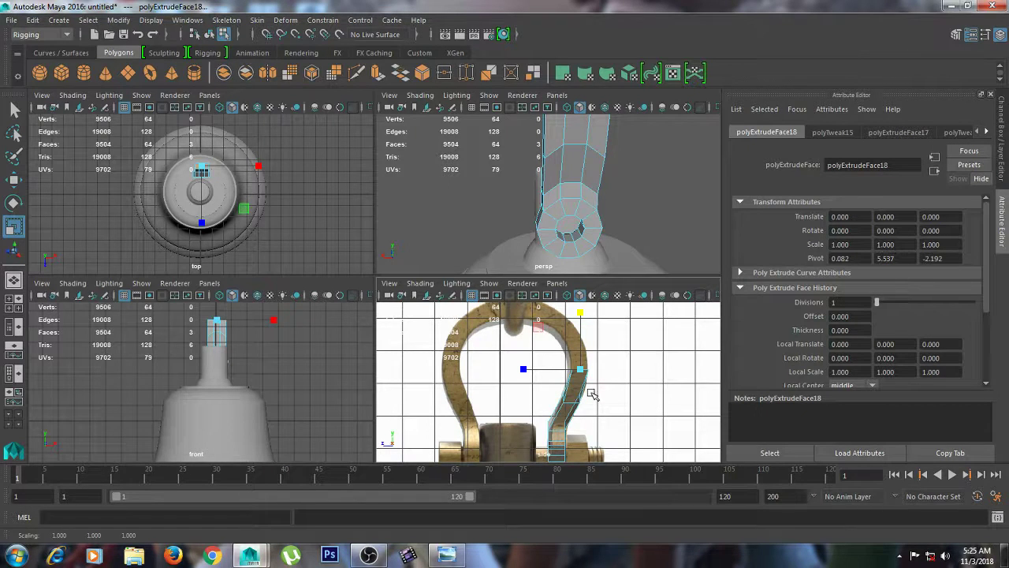
# Level the vertex ring at the bend below the leg's end by scaling it flat vertically in the side view.
pyautogui.moveTo(571, 395); pyautogui.dragTo(651, 389, button='right')
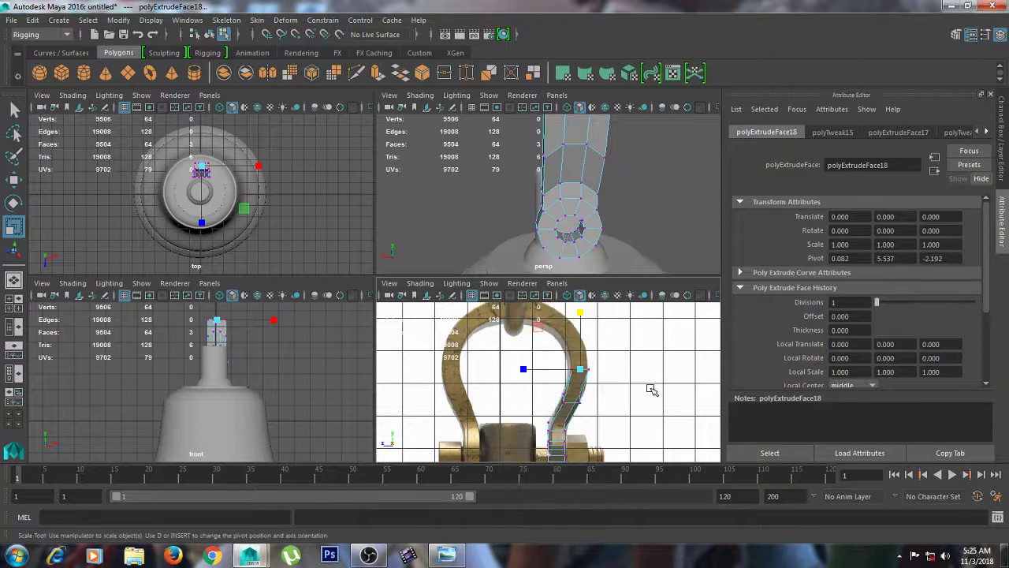
pyautogui.moveTo(610, 421); pyautogui.dragTo(547, 384)
pyautogui.moveTo(572, 342); pyautogui.dragTo(581, 406)
pyautogui.press('space')
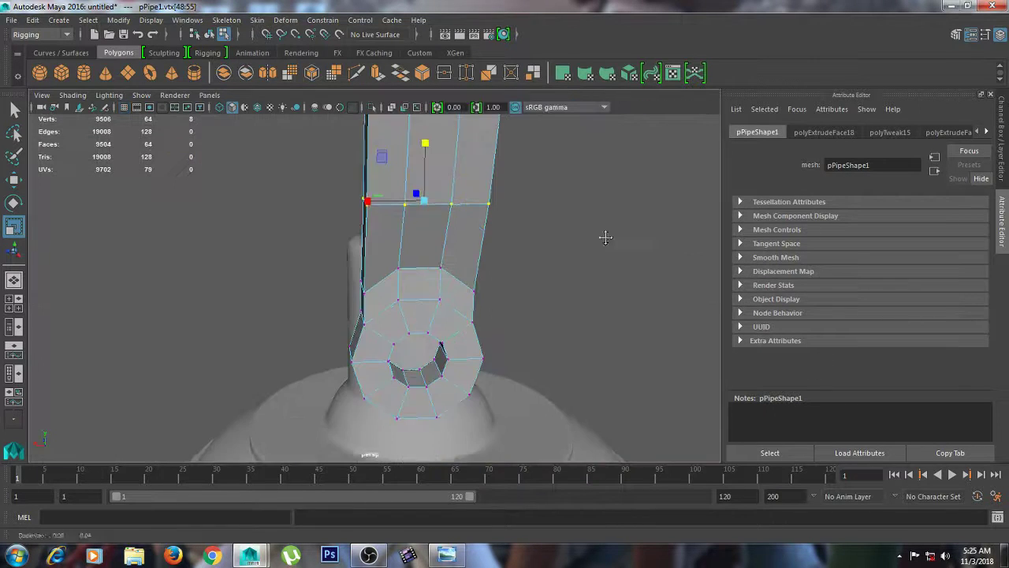
# Extrude the leg's three top end faces again, moving and rotating them inward to follow the shackle's curve in the side view.
pyautogui.keyDown('alt'); pyautogui.moveTo(604, 235); pyautogui.dragTo(455, 250, button='right'); pyautogui.keyUp('alt')
pyautogui.keyDown('alt'); pyautogui.moveTo(455, 250); pyautogui.dragTo(541, 275); pyautogui.keyUp('alt')
pyautogui.moveTo(527, 254); pyautogui.dragTo(527, 270, button='right')
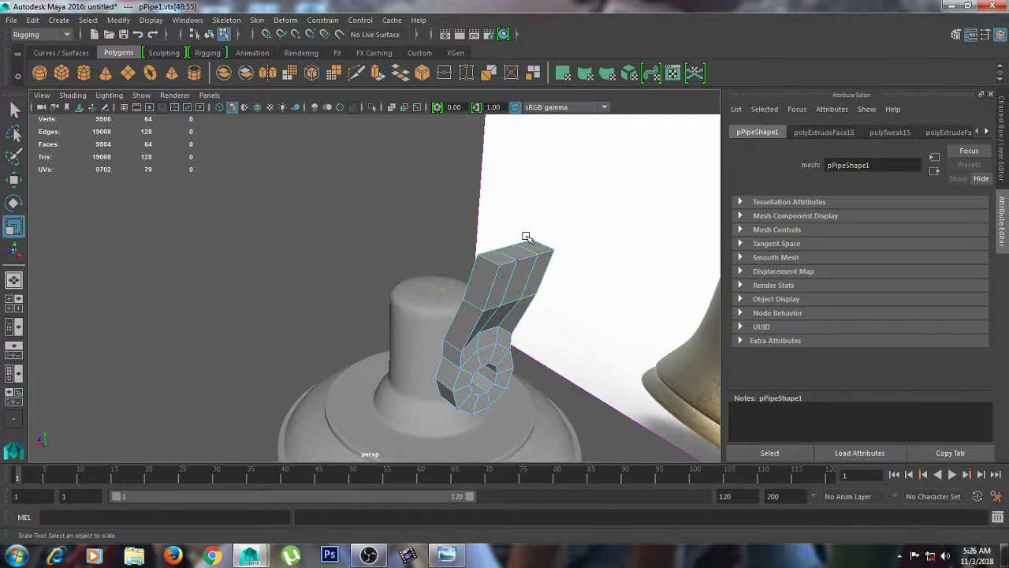
pyautogui.click(495, 256)
pyautogui.keyDown('shift'); pyautogui.click(522, 252); pyautogui.keyUp('shift')
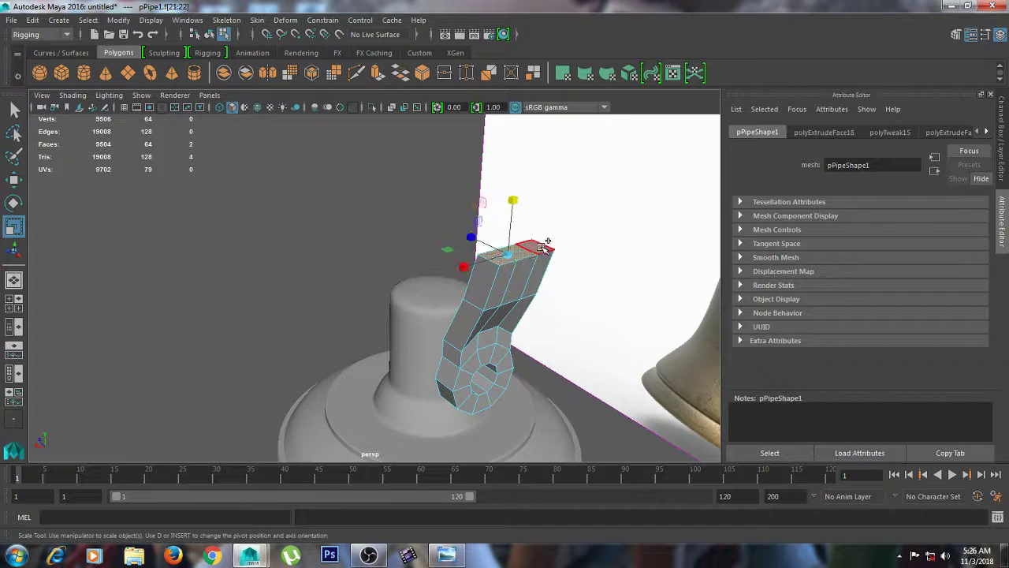
pyautogui.keyDown('shift'); pyautogui.click(542, 246); pyautogui.keyUp('shift')
pyautogui.keyDown('shift'); pyautogui.moveTo(541, 247); pyautogui.dragTo(536, 268, button='right'); pyautogui.keyUp('shift')
pyautogui.press('space')
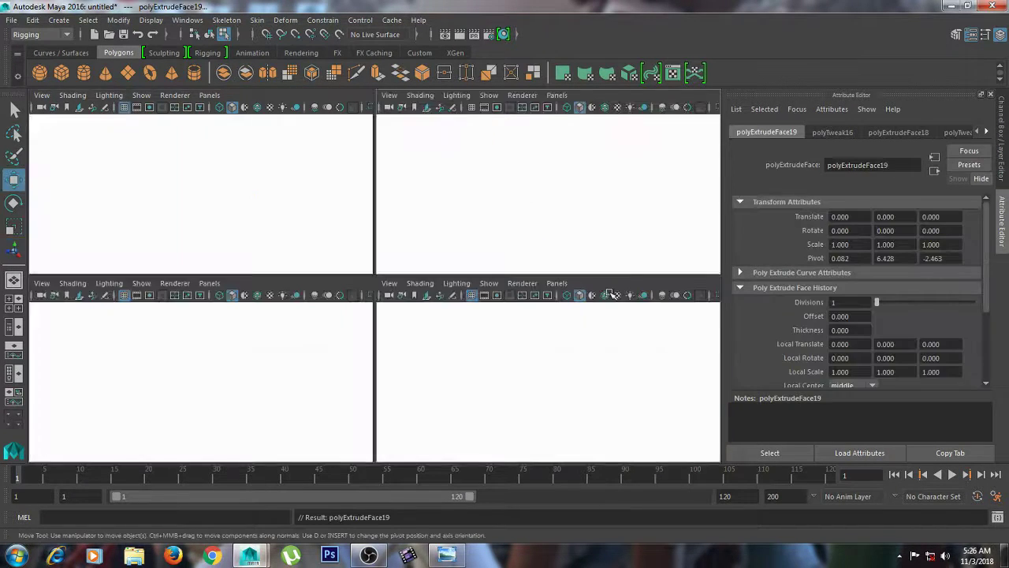
pyautogui.moveTo(586, 384); pyautogui.dragTo(582, 345)
pyautogui.press('e')
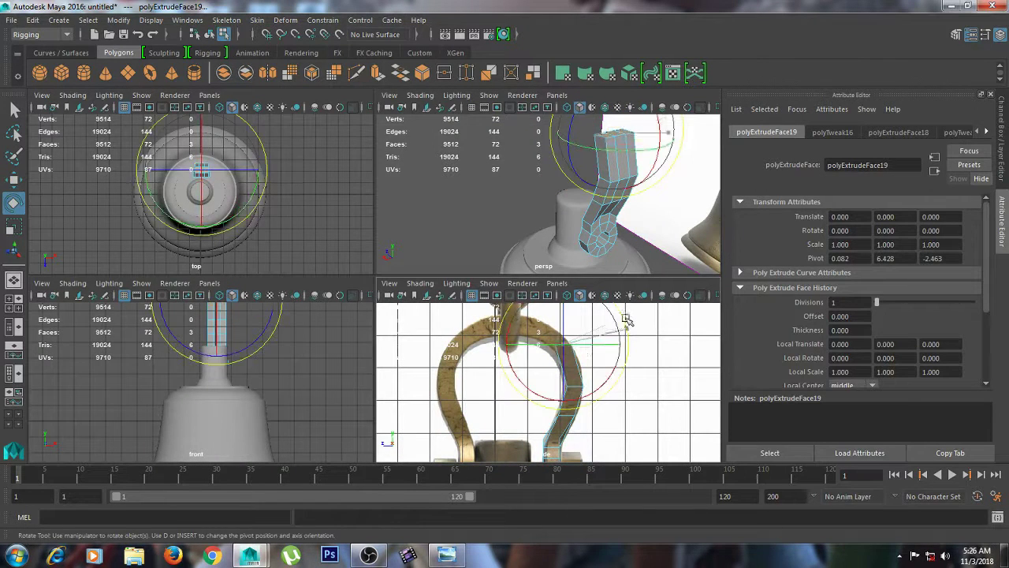
pyautogui.press('w')
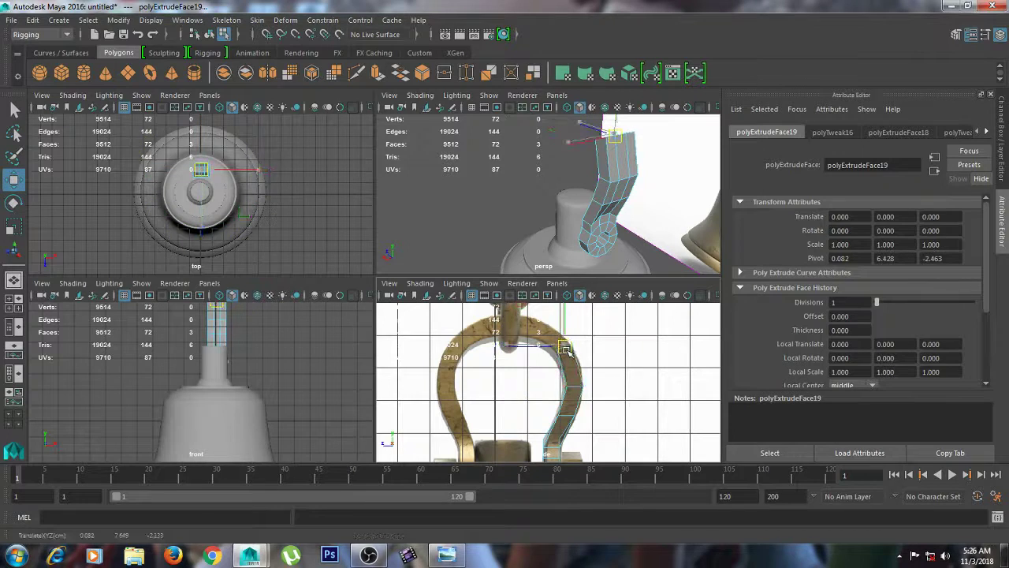
# Rotate and move the vertex ring below the new end to align it with the widest part of the reference shackle.
pyautogui.moveTo(575, 372); pyautogui.dragTo(521, 205, button='right')
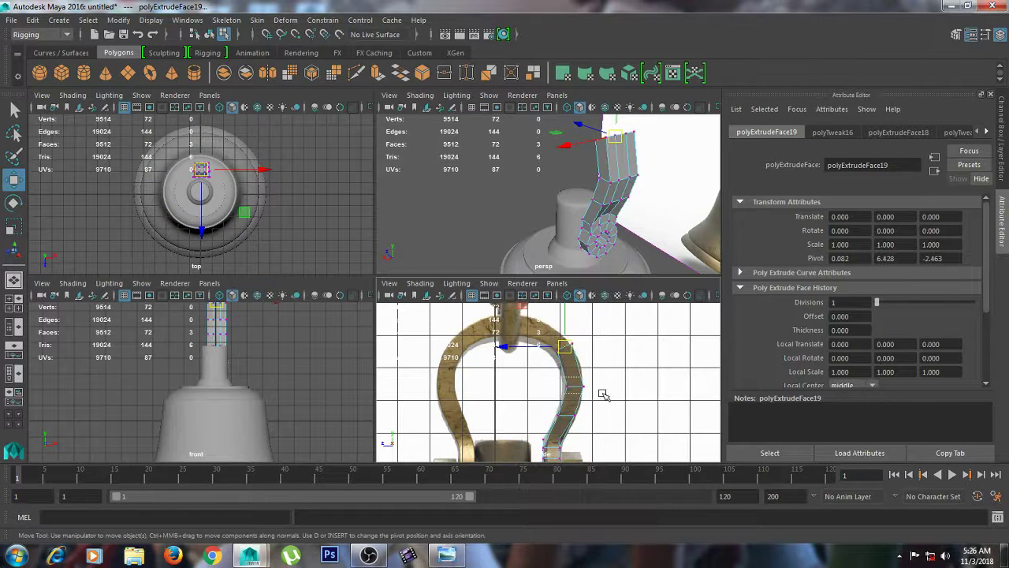
pyautogui.moveTo(602, 394); pyautogui.dragTo(603, 392)
pyautogui.press('e')
pyautogui.moveTo(635, 359); pyautogui.dragTo(631, 351)
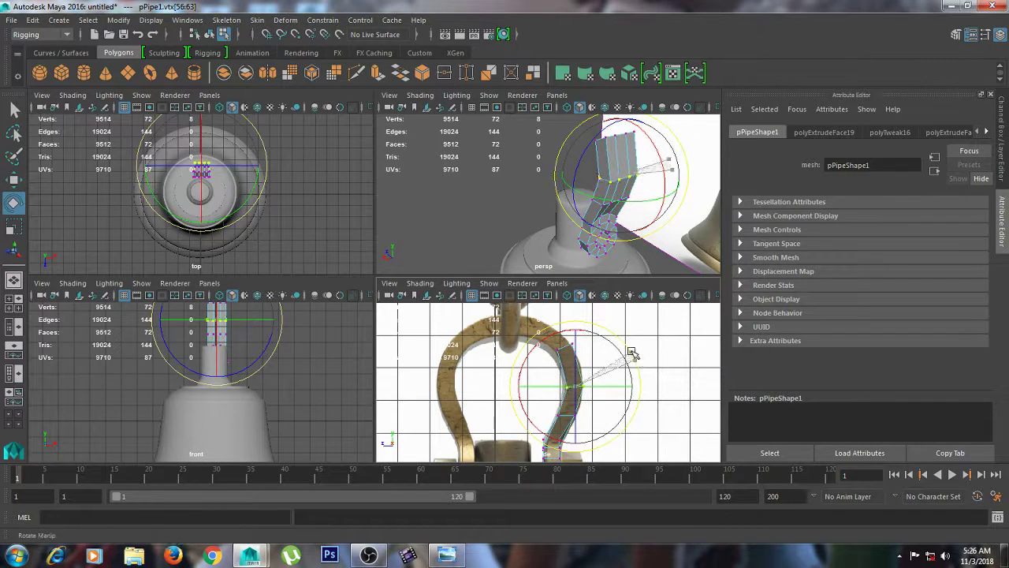
pyautogui.press('w')
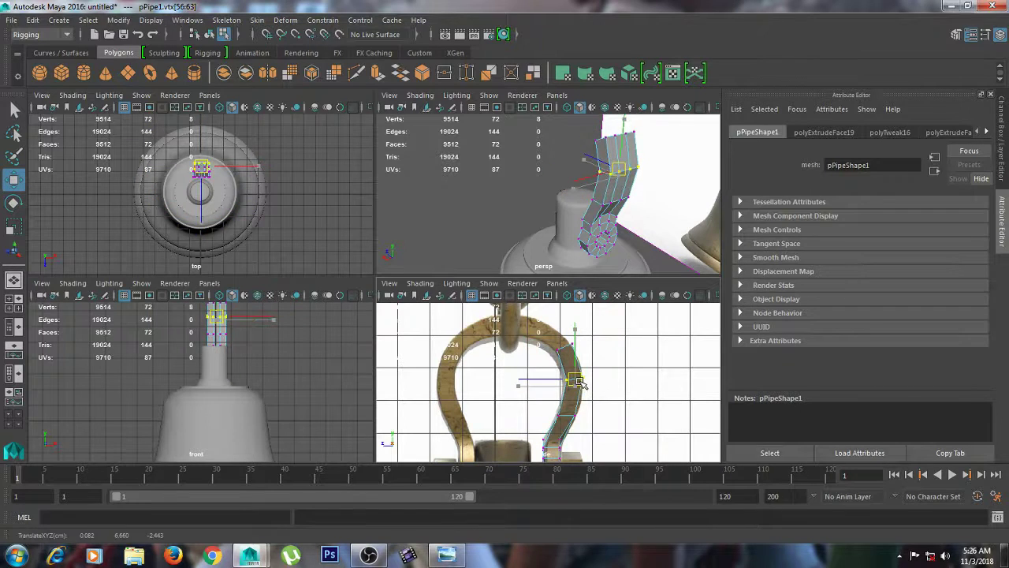
# Try to reshape the joint between the pipe ring and the leg by moving its vertices and edge in the perspective view.
pyautogui.moveTo(579, 381); pyautogui.dragTo(569, 444)
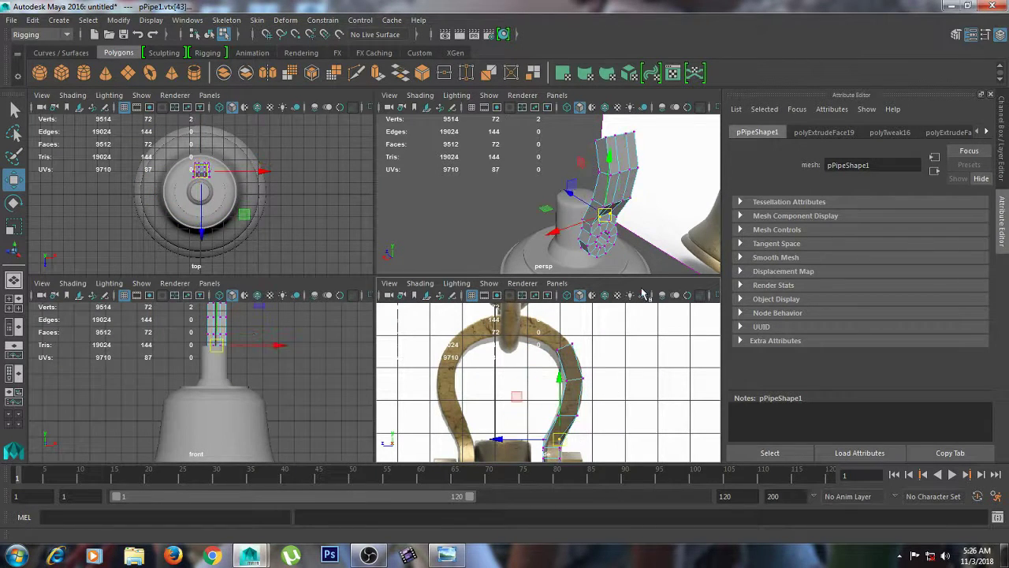
pyautogui.press('space')
pyautogui.keyDown('alt'); pyautogui.moveTo(616, 260); pyautogui.dragTo(581, 272); pyautogui.keyUp('alt')
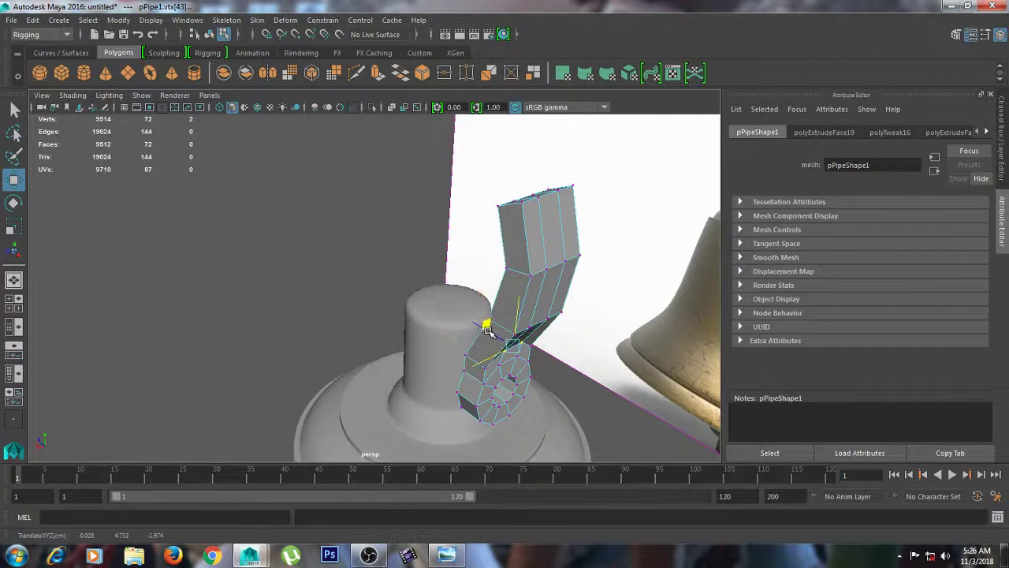
pyautogui.hotkey('ctrl', 'z')
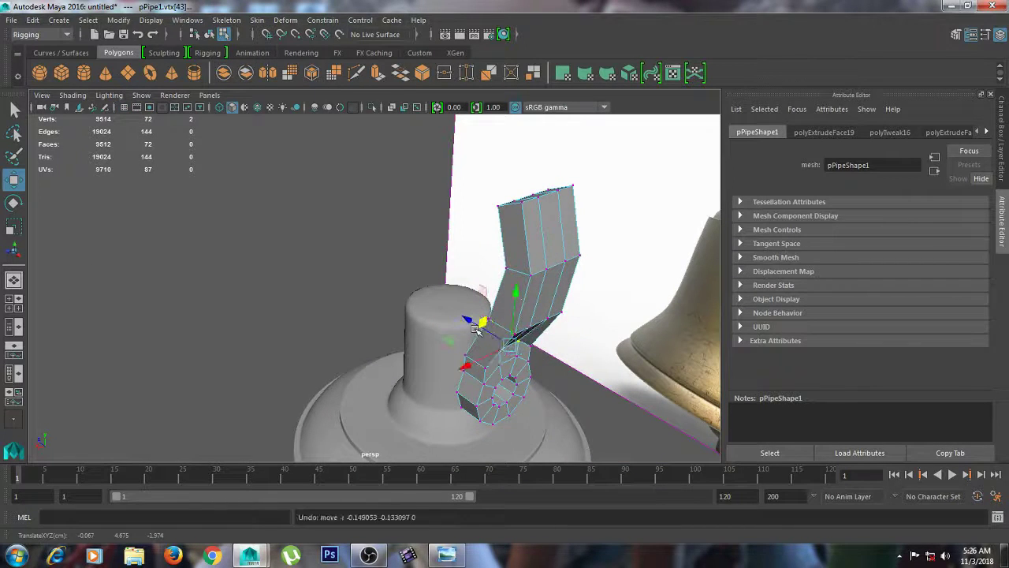
pyautogui.moveTo(475, 327); pyautogui.dragTo(474, 324)
pyautogui.moveTo(519, 236); pyautogui.dragTo(517, 177, button='right')
pyautogui.click(512, 361)
pyautogui.moveTo(512, 361); pyautogui.dragTo(466, 336)
pyautogui.click(589, 354)
pyautogui.click(510, 360)
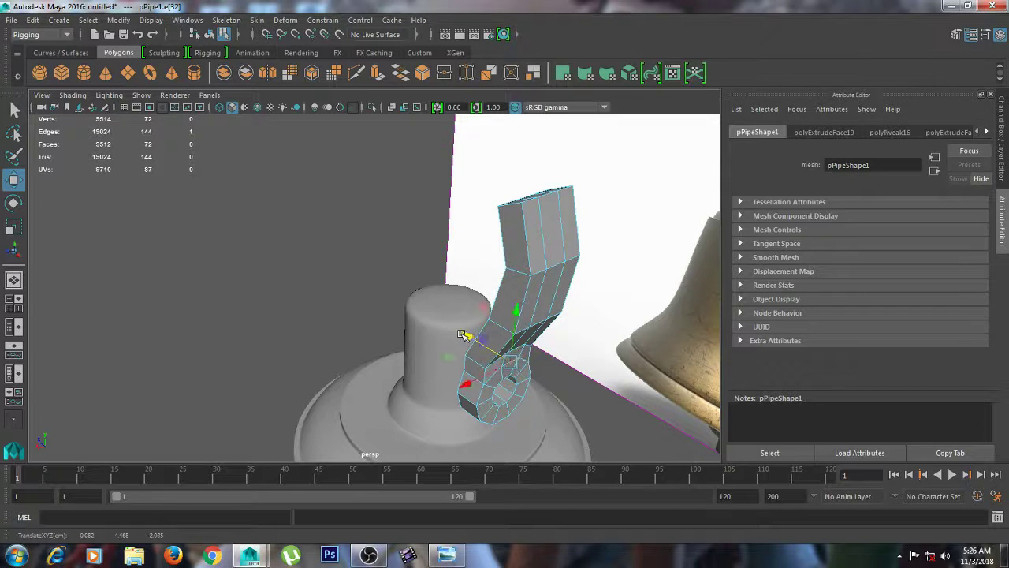
# Delete the edge loop around the leg just above the pipe ring.
pyautogui.keyDown('alt'); pyautogui.moveTo(564, 360); pyautogui.dragTo(543, 358); pyautogui.keyUp('alt')
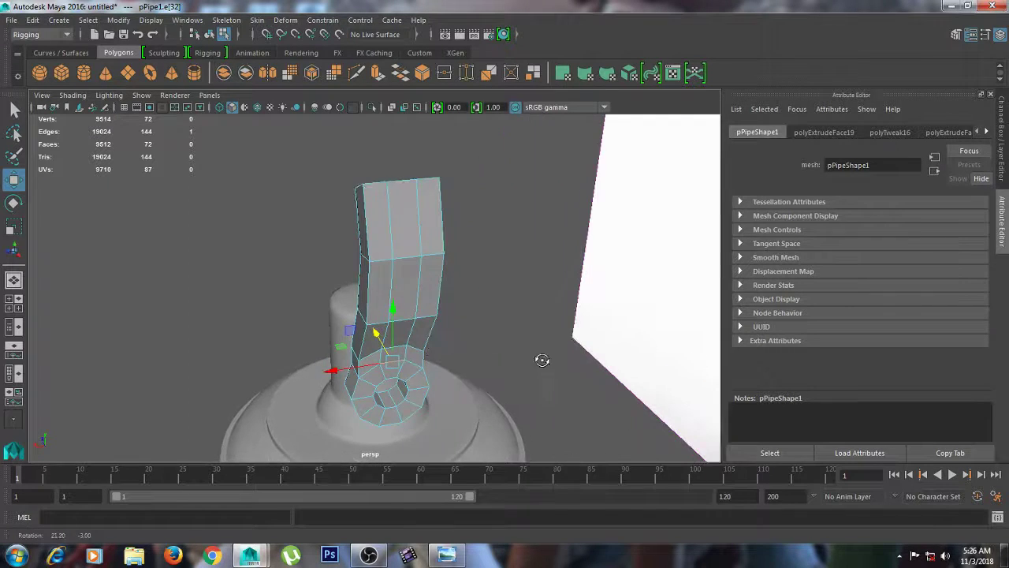
pyautogui.keyDown('alt'); pyautogui.moveTo(413, 352); pyautogui.dragTo(420, 344); pyautogui.keyUp('alt')
pyautogui.rightClick(409, 343)
pyautogui.moveTo(410, 344); pyautogui.dragTo(421, 169, button='right')
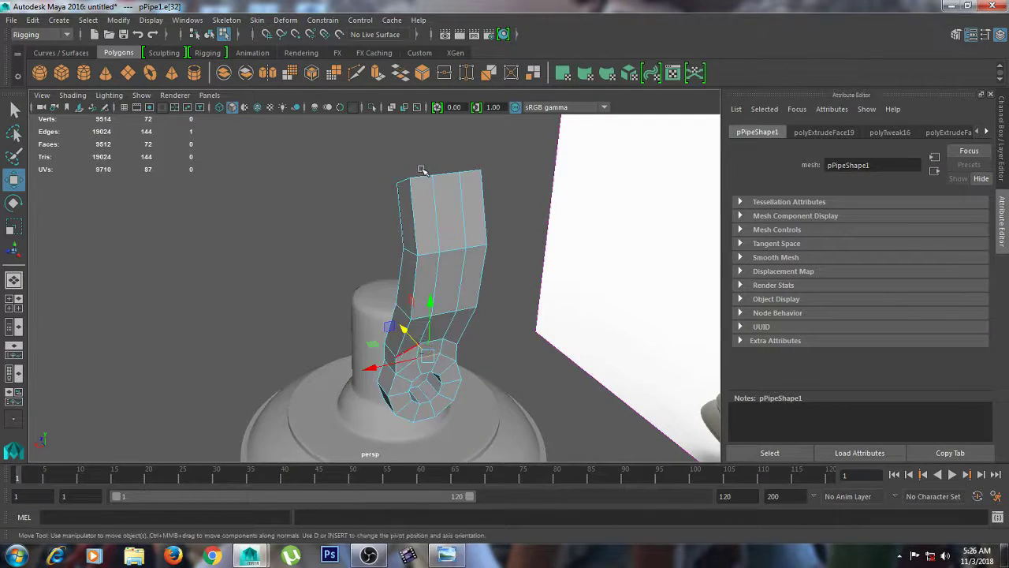
pyautogui.doubleClick(402, 352)
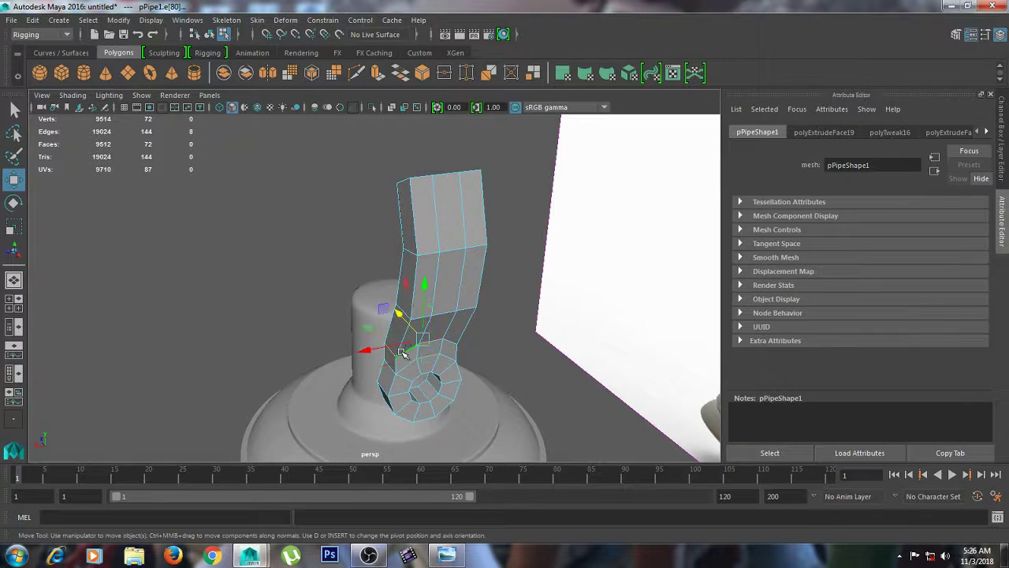
pyautogui.keyDown('shift'); pyautogui.moveTo(401, 352); pyautogui.dragTo(402, 331, button='right'); pyautogui.keyUp('shift')
pyautogui.keyDown('shift'); pyautogui.moveTo(424, 343); pyautogui.dragTo(367, 349, button='right'); pyautogui.keyUp('shift')
pyautogui.click(497, 361)
# Move the leg's lowest remaining vertex ring down to match the shackle's bend in the side view.
pyautogui.press('r')
pyautogui.press('space')
pyautogui.keyDown('alt'); pyautogui.moveTo(573, 394); pyautogui.dragTo(564, 372, button='middle'); pyautogui.keyUp('alt')
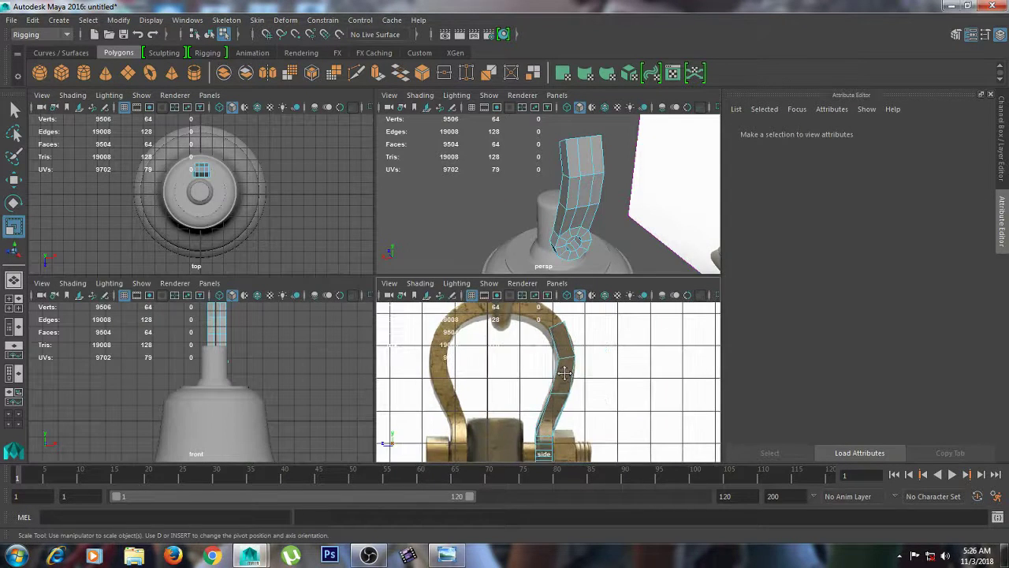
pyautogui.moveTo(566, 386)
pyautogui.mouseDown(button='right')
pyautogui.moveTo(556, 380)
pyautogui.moveTo(574, 377)
pyautogui.mouseUp(button='right')
pyautogui.moveTo(577, 400); pyautogui.dragTo(501, 371)
pyautogui.press('w')
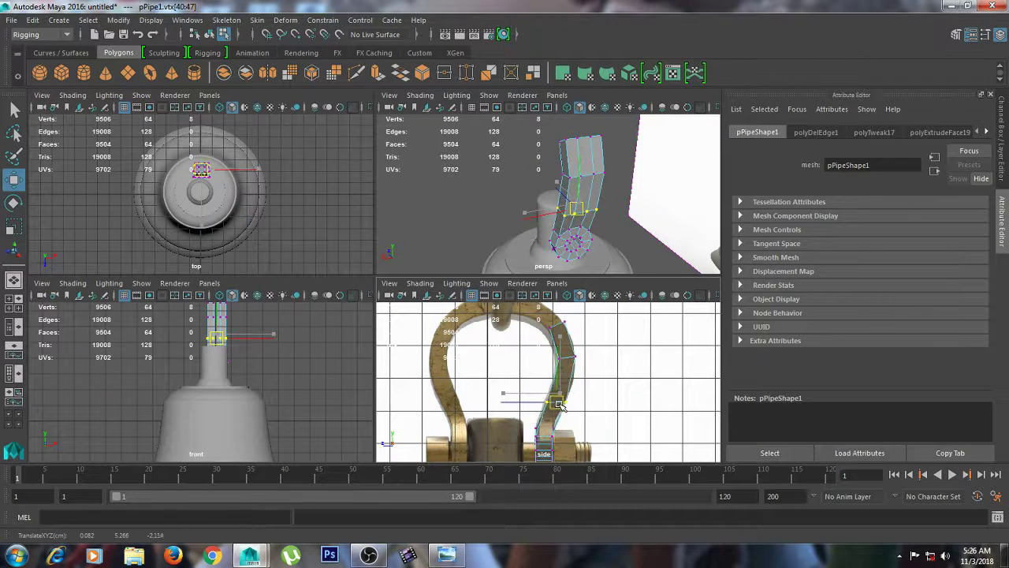
pyautogui.moveTo(558, 404); pyautogui.dragTo(557, 402)
# Lower the vertex ring at the shackle's widest part and shift the outer vertices at the leg's end to match the reference.
pyautogui.moveTo(566, 345); pyautogui.dragTo(565, 370)
pyautogui.moveTo(559, 360); pyautogui.dragTo(559, 365)
pyautogui.moveTo(591, 333)
pyautogui.mouseDown()
pyautogui.moveTo(557, 314)
pyautogui.moveTo(575, 332)
pyautogui.moveTo(552, 336)
pyautogui.moveTo(578, 336)
pyautogui.mouseUp()
pyautogui.moveTo(571, 328); pyautogui.dragTo(569, 323)
# Extrude the three faces at the leg's upper end in the perspective view.
pyautogui.press('space')
pyautogui.keyDown('alt'); pyautogui.moveTo(670, 212); pyautogui.dragTo(622, 285); pyautogui.keyUp('alt')
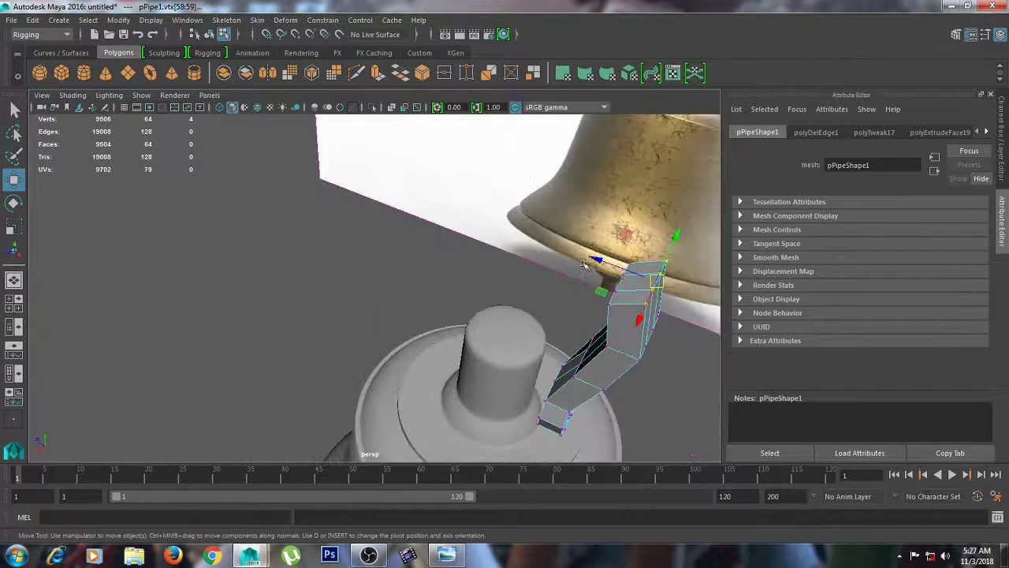
pyautogui.rightClick(624, 287)
pyautogui.moveTo(629, 293); pyautogui.dragTo(636, 314, button='right')
pyautogui.click(646, 277)
pyautogui.click(656, 268)
pyautogui.keyDown('shift'); pyautogui.click(649, 283); pyautogui.keyUp('shift')
pyautogui.keyDown('shift'); pyautogui.click(636, 297); pyautogui.keyUp('shift')
pyautogui.click(637, 324)
# Move the extruded end up and inward along the shackle's crown in the side view, and rotate it to follow the curve.
pyautogui.press('space')
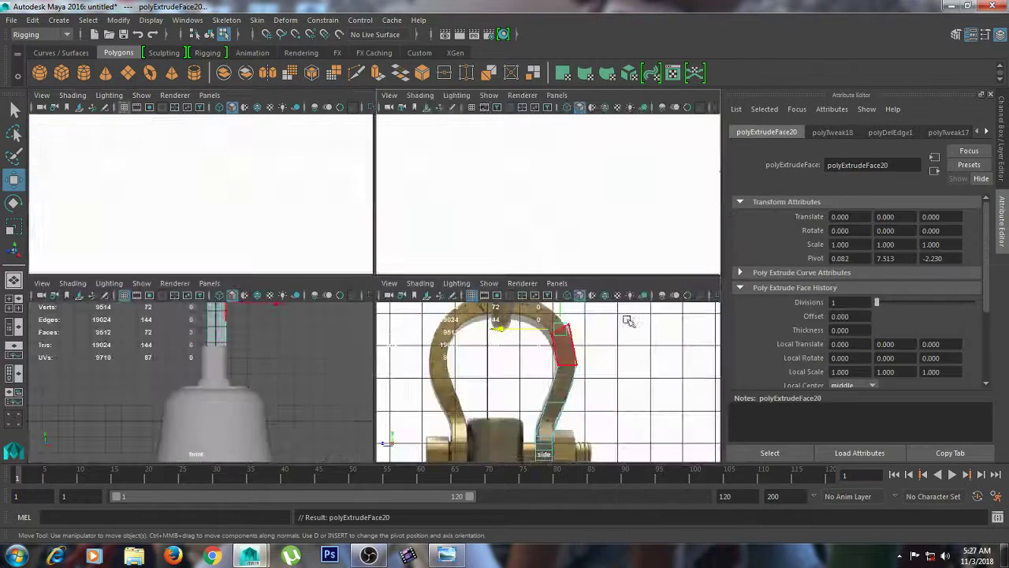
pyautogui.moveTo(562, 344); pyautogui.dragTo(525, 340)
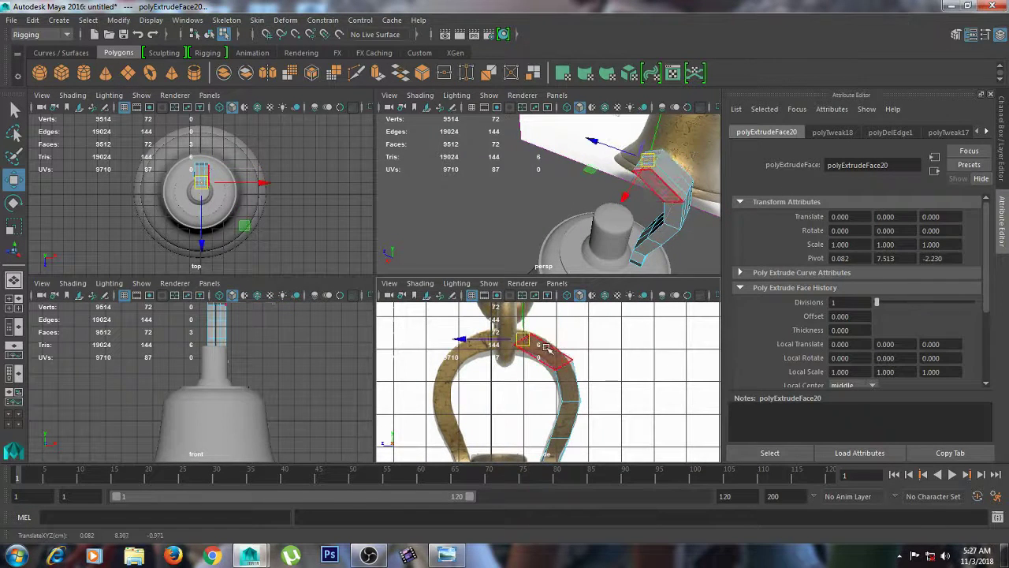
pyautogui.keyDown('alt'); pyautogui.moveTo(540, 349); pyautogui.dragTo(530, 362, button='middle'); pyautogui.keyUp('alt')
pyautogui.moveTo(517, 355); pyautogui.dragTo(527, 357)
pyautogui.press('e')
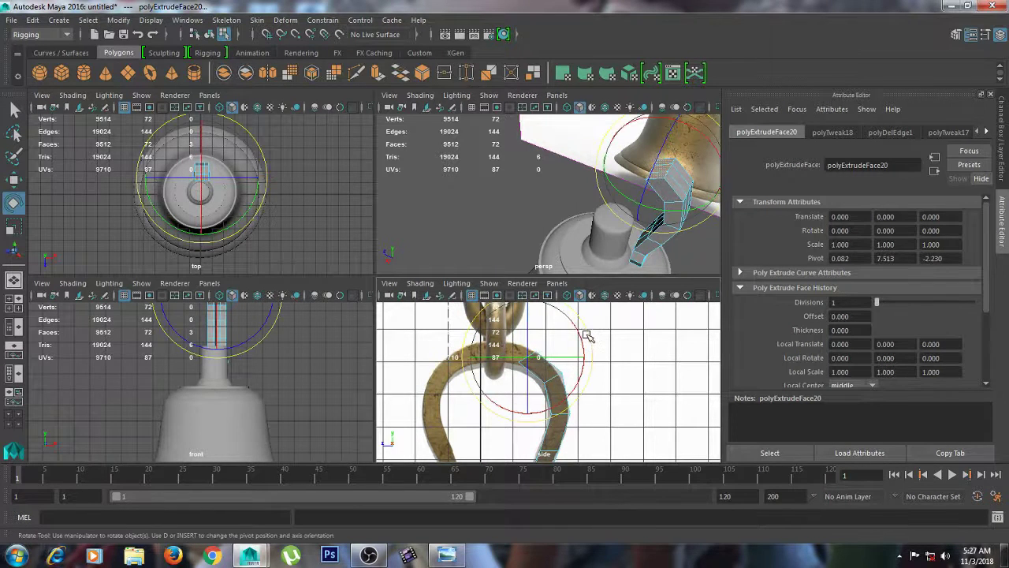
pyautogui.moveTo(587, 337); pyautogui.dragTo(572, 310)
# Extrude the end faces again and move them to the top of the shackle's crown, beside the chain link.
pyautogui.hotkey('ctrl', 'e')
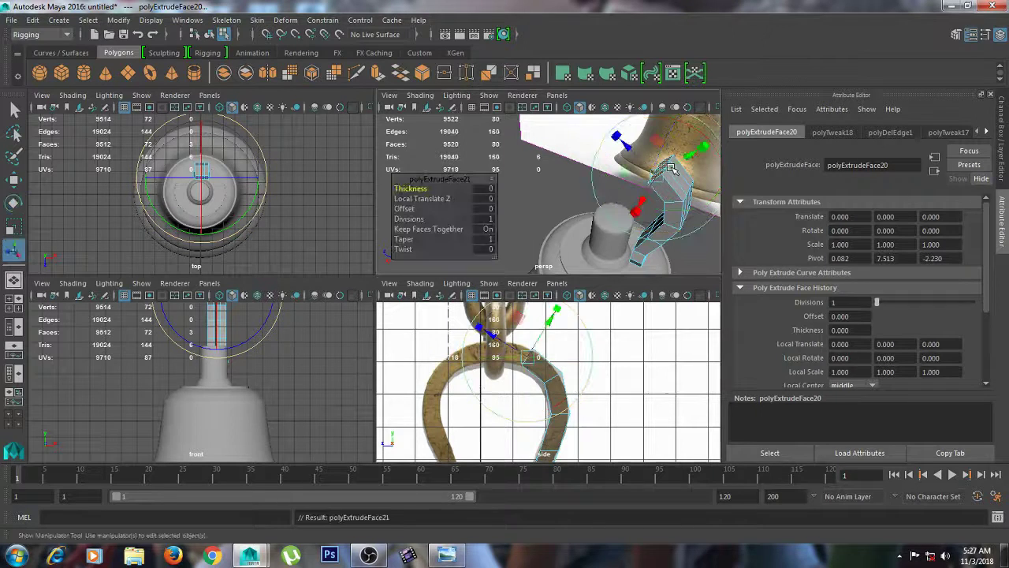
pyautogui.press('w')
pyautogui.moveTo(526, 358); pyautogui.dragTo(516, 352)
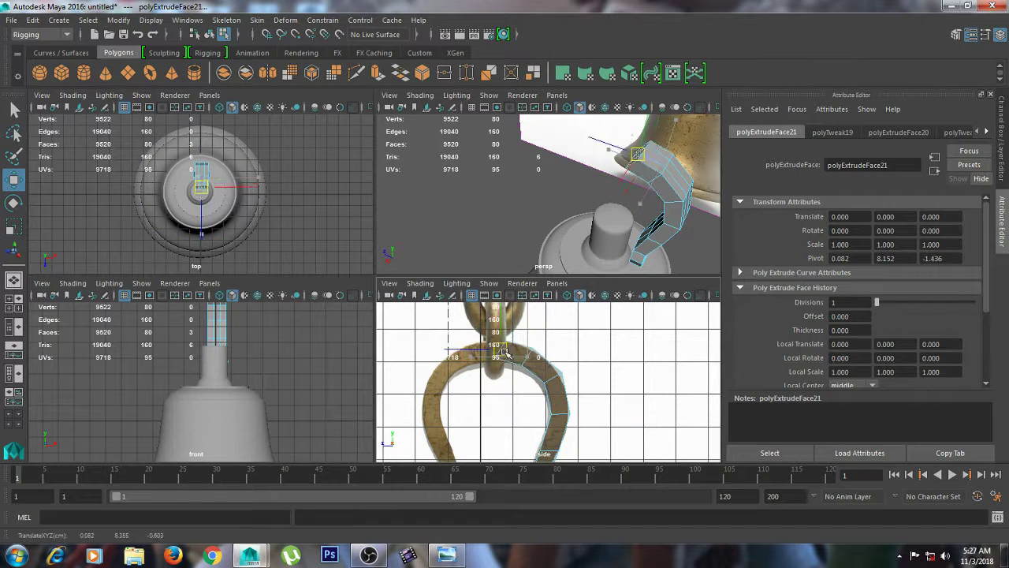
pyautogui.press('r')
pyautogui.scroll(-3, 522, 344)
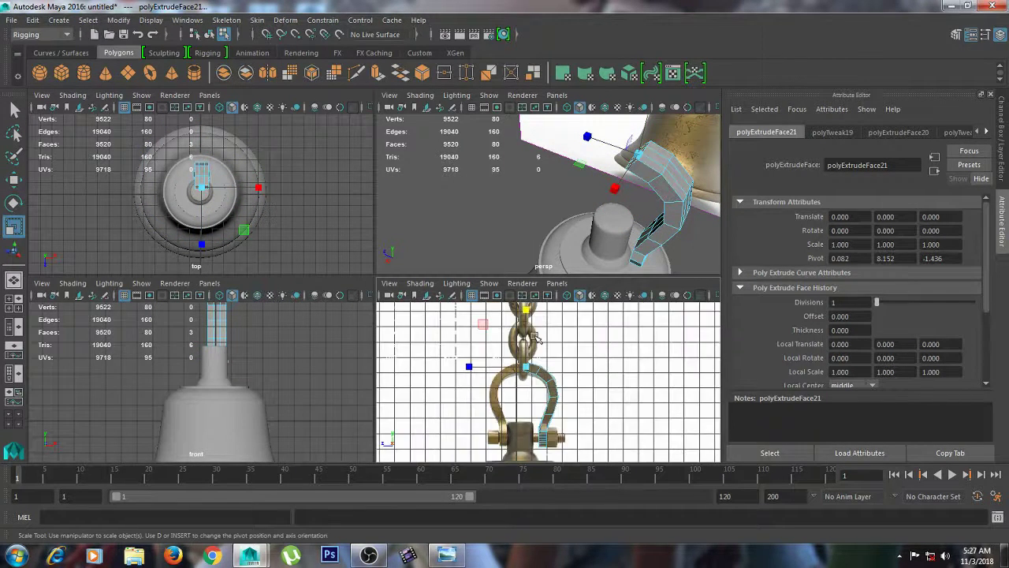
pyautogui.scroll(4, 533, 335)
pyautogui.moveTo(424, 347); pyautogui.dragTo(483, 359)
pyautogui.press('w')
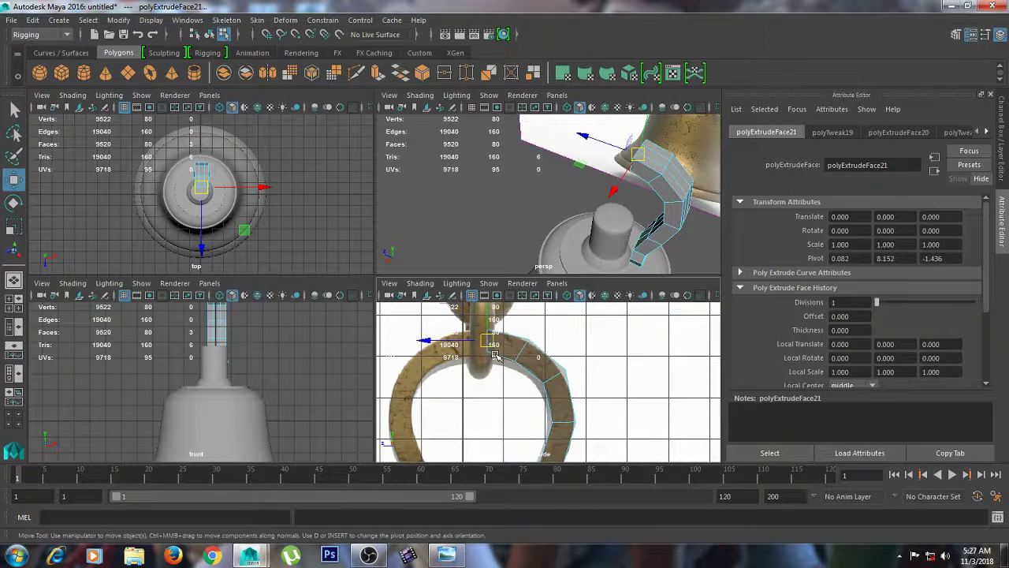
# Adjust the end's upper and lower vertices in the side view to fit the thickness of the shackle's crown.
pyautogui.moveTo(488, 350); pyautogui.dragTo(433, 202, button='right')
pyautogui.moveTo(480, 340)
pyautogui.mouseDown()
pyautogui.moveTo(488, 355)
pyautogui.moveTo(489, 323)
pyautogui.mouseUp()
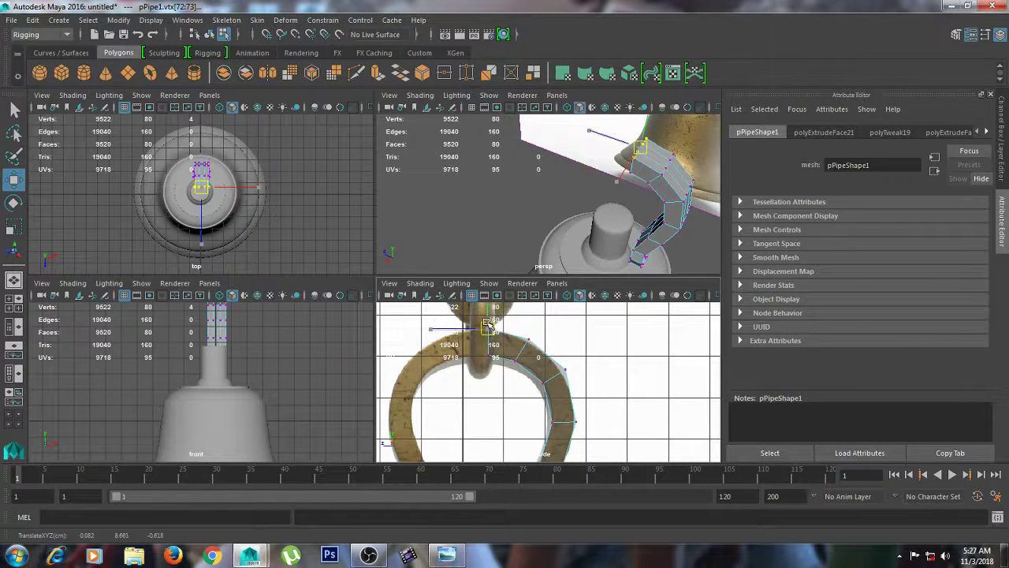
pyautogui.press('space')
pyautogui.press('space')
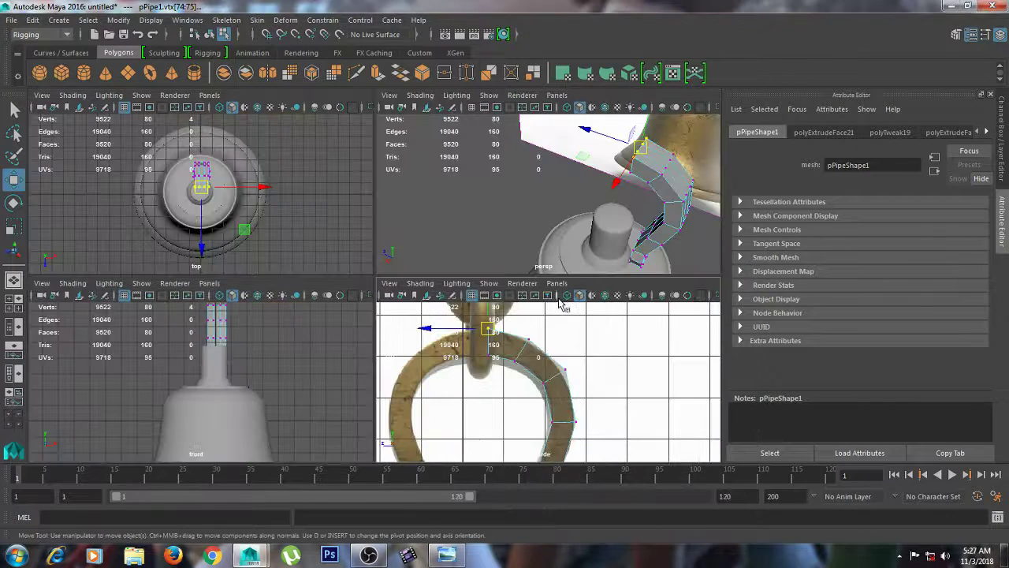
pyautogui.scroll(-3, 592, 354)
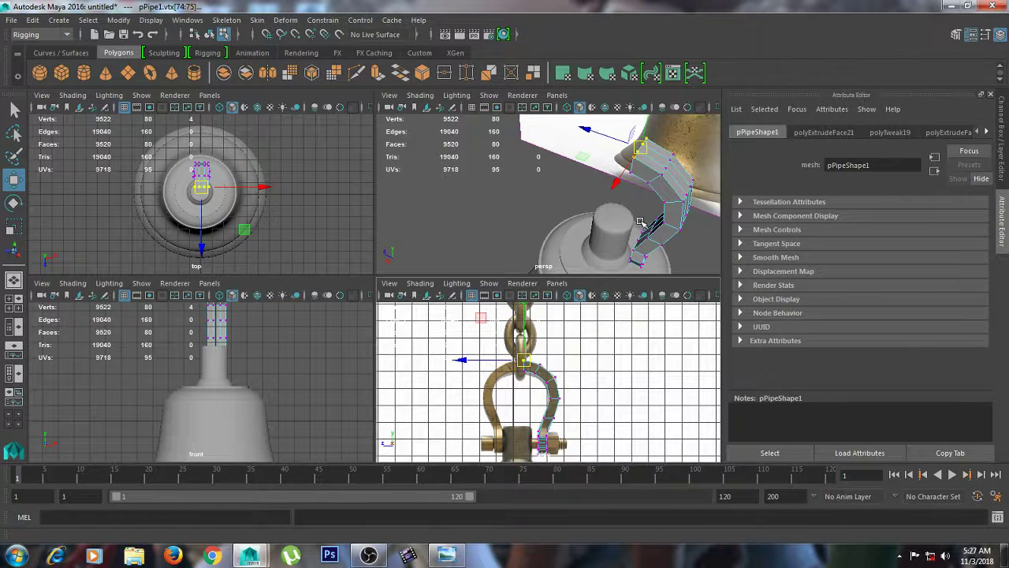
# Select the finished half shackle as a whole object and center its pivot.
pyautogui.moveTo(665, 181); pyautogui.dragTo(697, 156, button='right')
pyautogui.click(561, 198)
pyautogui.scroll(-5, 561, 198)
pyautogui.keyDown('alt'); pyautogui.moveTo(560, 198); pyautogui.dragTo(504, 182); pyautogui.keyUp('alt')
pyautogui.click(571, 198)
pyautogui.keyDown('alt'); pyautogui.moveTo(571, 197); pyautogui.dragTo(590, 195); pyautogui.keyUp('alt')
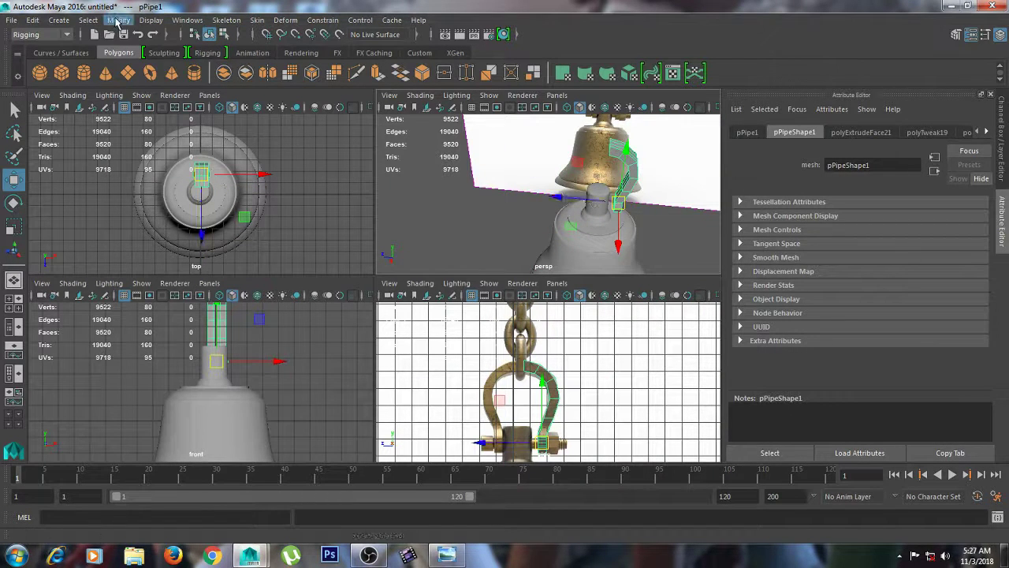
pyautogui.click(117, 21)
pyautogui.click(158, 100)
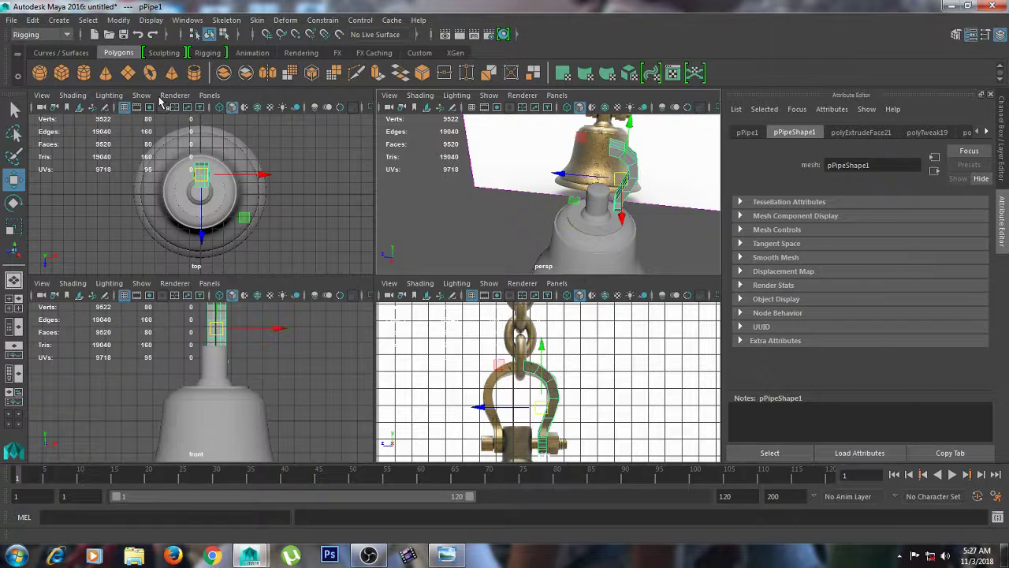
# Duplicate the half shackle as an instance with a Z scale of -1 and move it over the opposite side of the reference shackle.
pyautogui.click(33, 21)
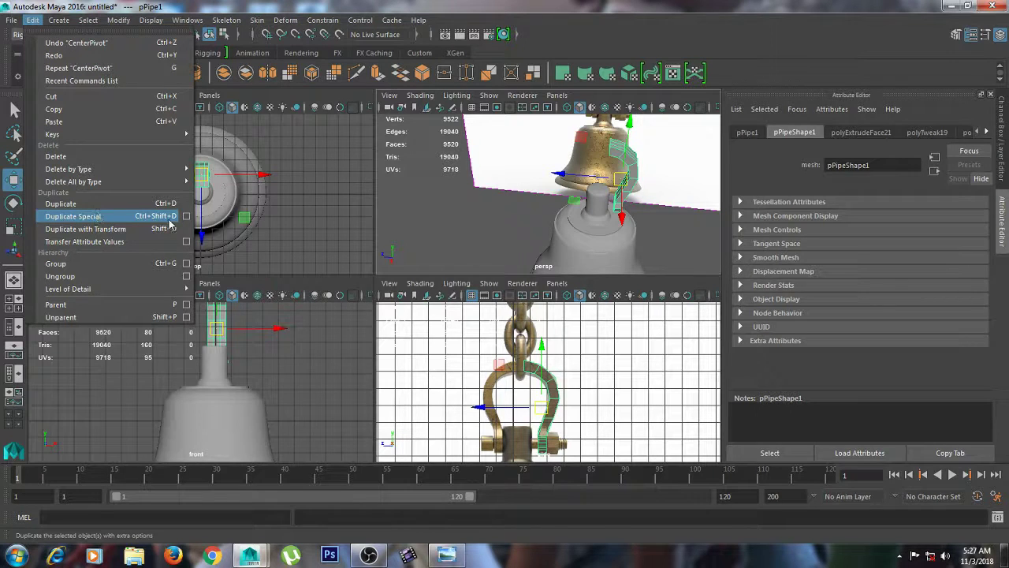
pyautogui.click(186, 218)
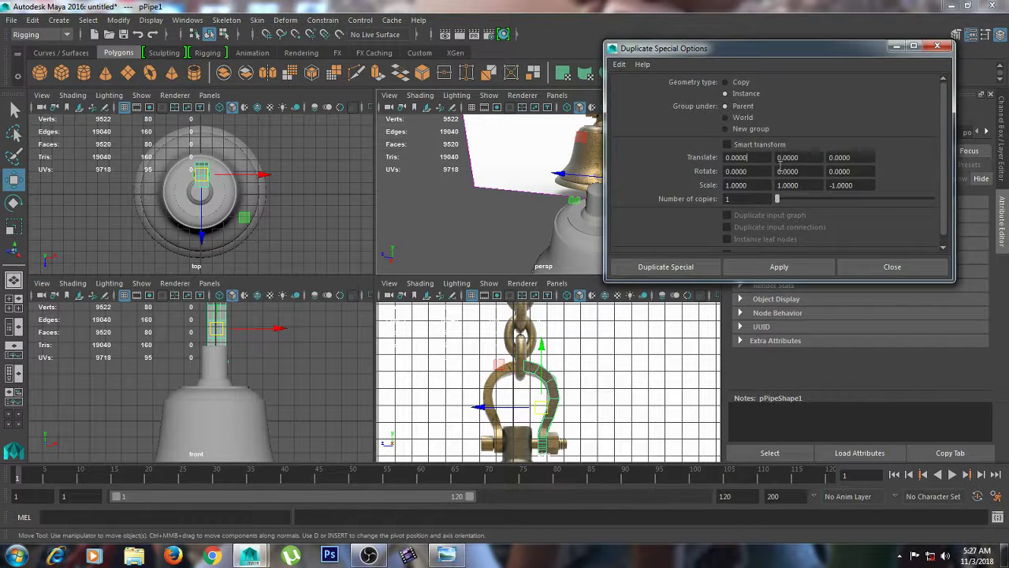
pyautogui.press('f')
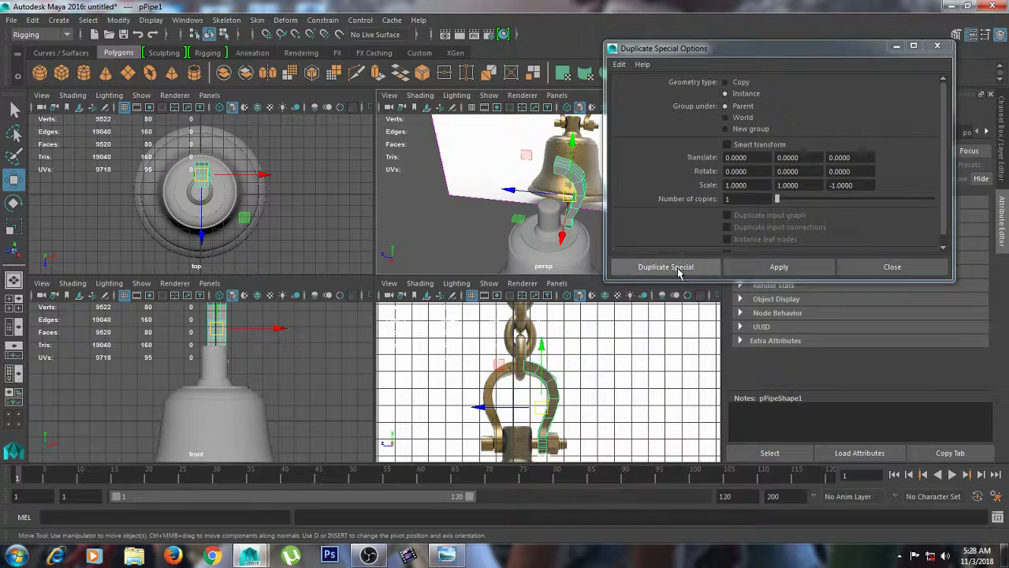
pyautogui.click(788, 271)
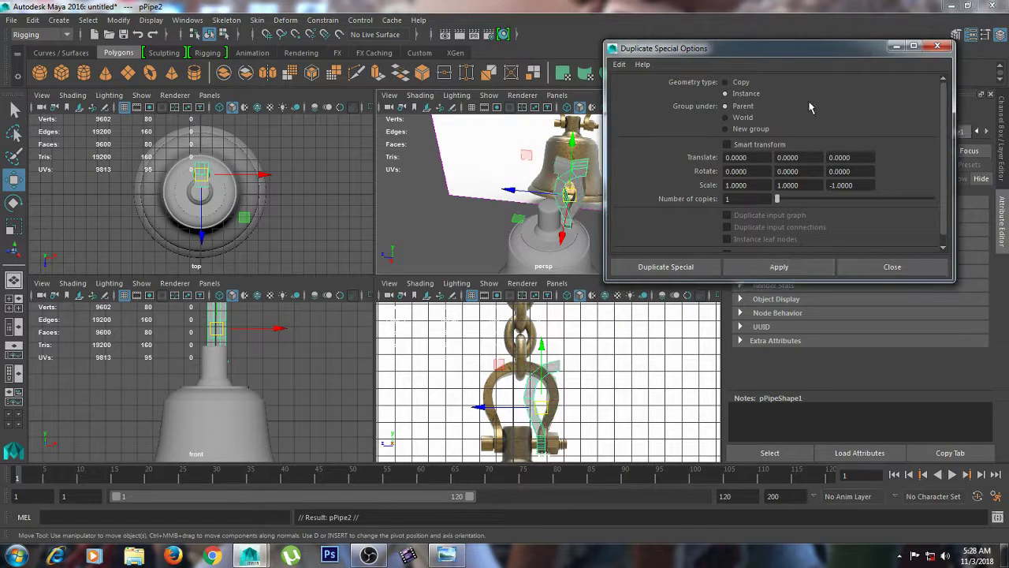
pyautogui.click(937, 49)
pyautogui.keyDown('alt'); pyautogui.moveTo(612, 139); pyautogui.dragTo(656, 126); pyautogui.keyUp('alt')
pyautogui.moveTo(522, 184); pyautogui.dragTo(487, 186)
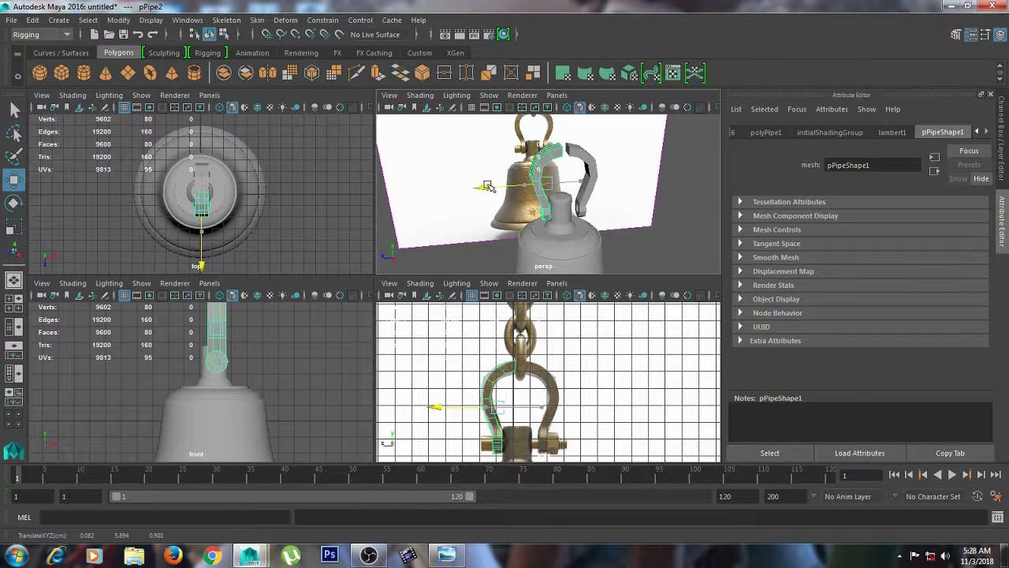
# Delete the three end faces at the crown of the original half shackle, where it meets the mirrored half.
pyautogui.press('space')
pyautogui.keyDown('alt'); pyautogui.moveTo(568, 192); pyautogui.dragTo(487, 207); pyautogui.keyUp('alt')
pyautogui.click(473, 203)
pyautogui.scroll(4, 486, 187)
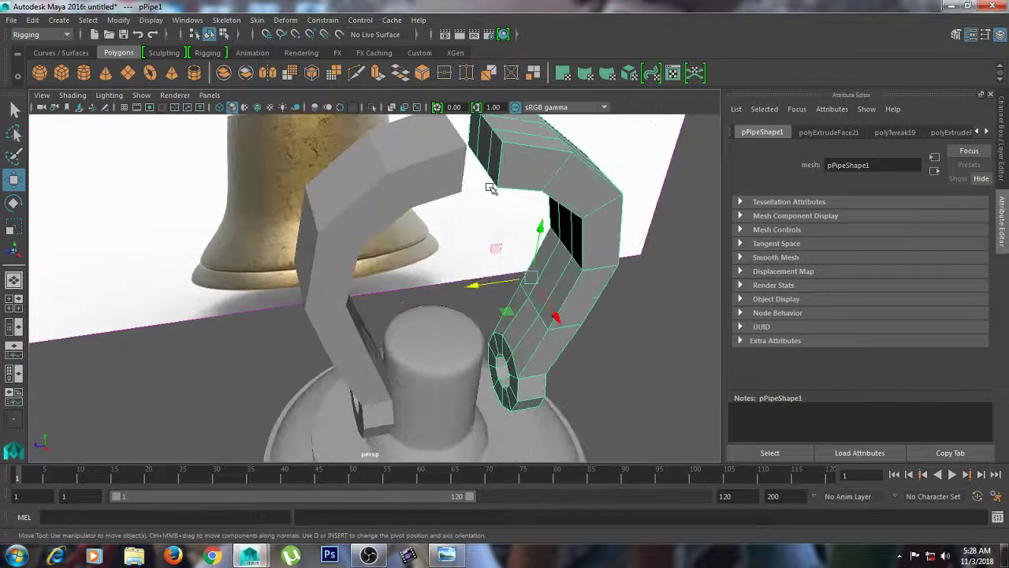
pyautogui.keyDown('alt'); pyautogui.moveTo(502, 154); pyautogui.dragTo(510, 197, button='middle'); pyautogui.keyUp('alt')
pyautogui.moveTo(510, 197); pyautogui.dragTo(508, 231, button='right')
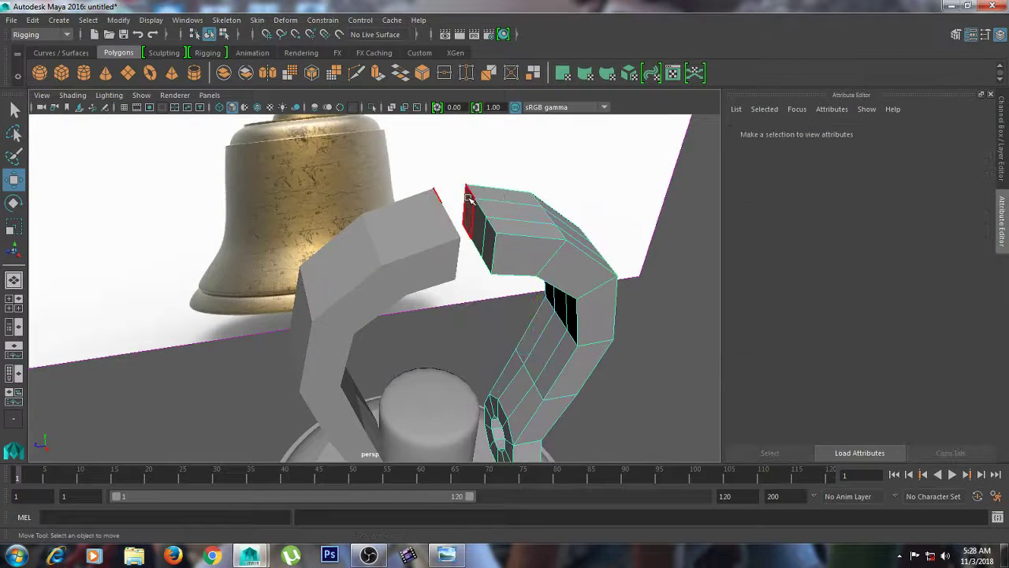
pyautogui.click(471, 201)
pyautogui.keyDown('shift'); pyautogui.click(478, 214); pyautogui.keyUp('shift')
pyautogui.keyDown('shift'); pyautogui.click(486, 225); pyautogui.keyUp('shift')
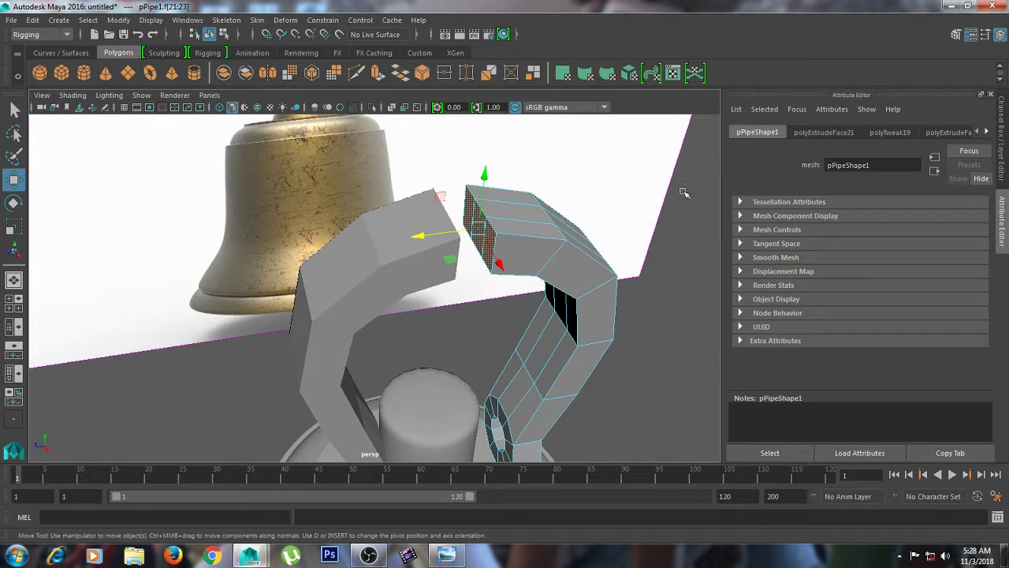
pyautogui.click(657, 186)
# Move the open end's vertices along Z in the side view until both halves meet, and scale them flat along Z.
pyautogui.press('space')
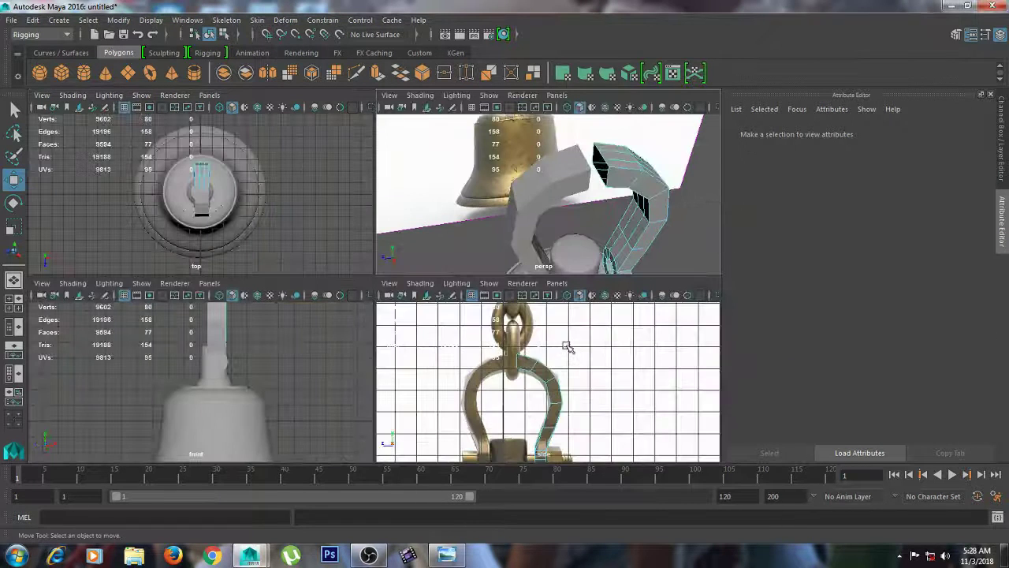
pyautogui.moveTo(528, 355); pyautogui.dragTo(476, 197, button='right')
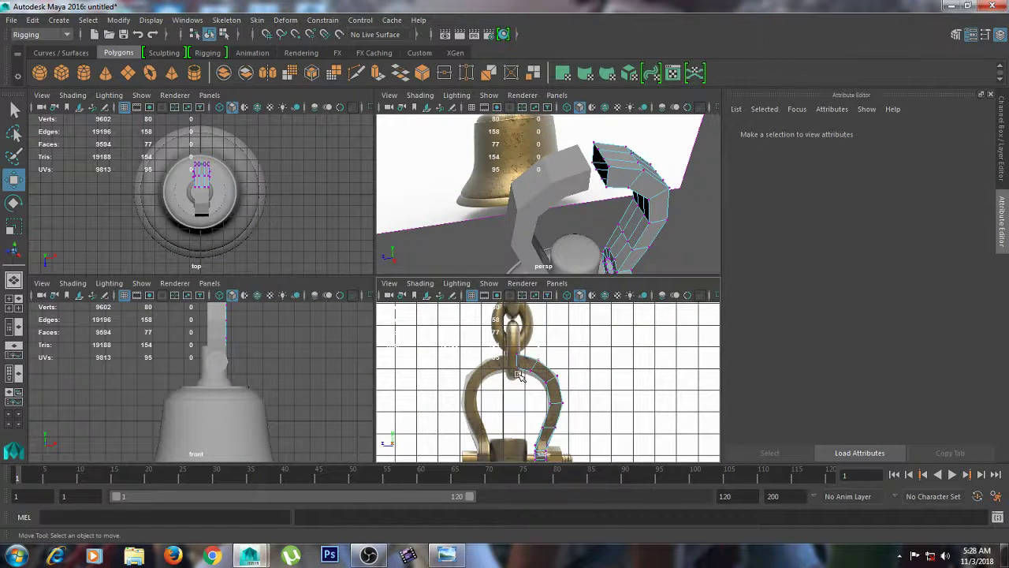
pyautogui.moveTo(521, 375); pyautogui.dragTo(450, 323)
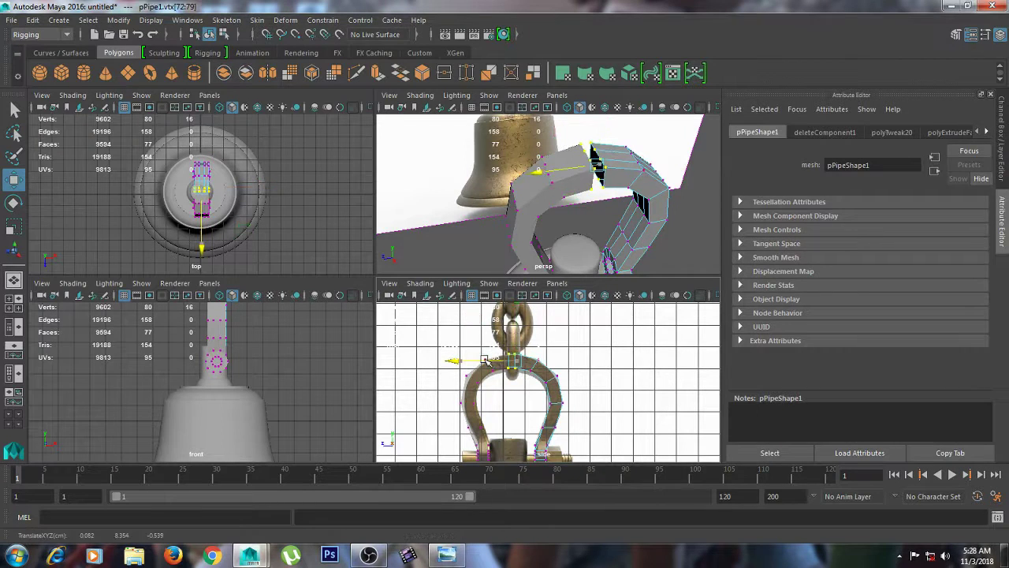
pyautogui.moveTo(486, 360); pyautogui.dragTo(484, 359)
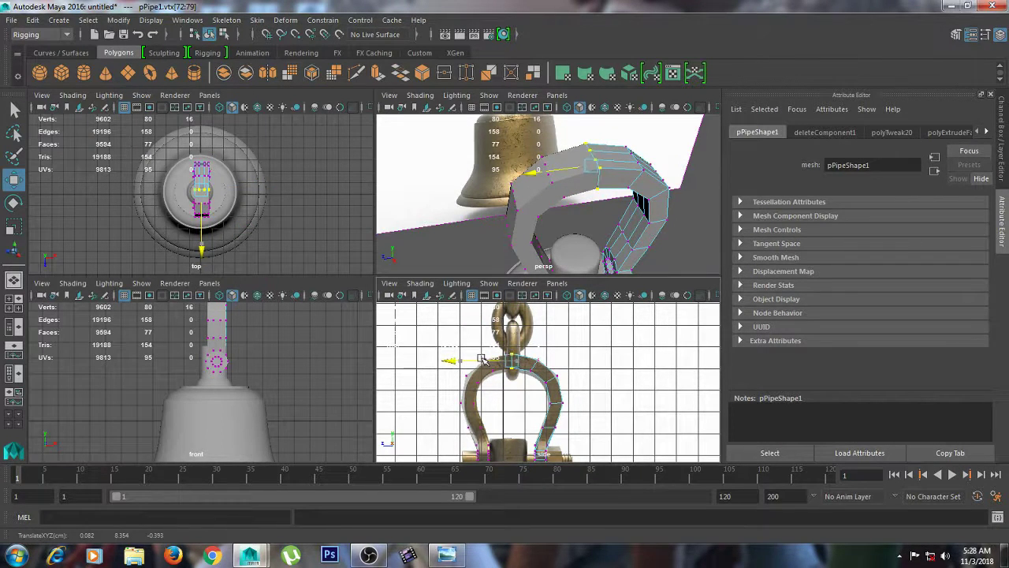
pyautogui.press('e')
pyautogui.press('r')
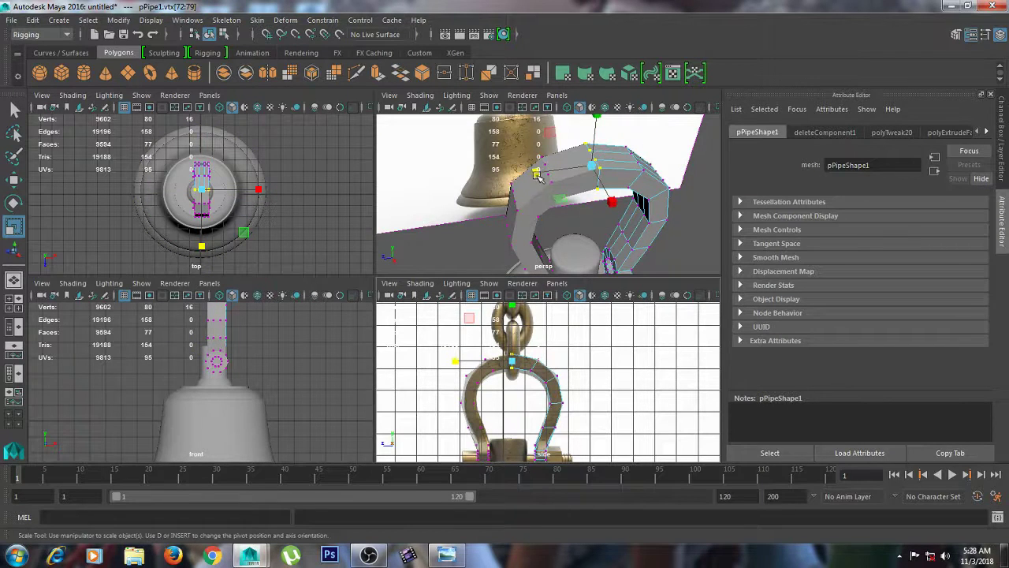
pyautogui.moveTo(536, 174); pyautogui.dragTo(686, 165)
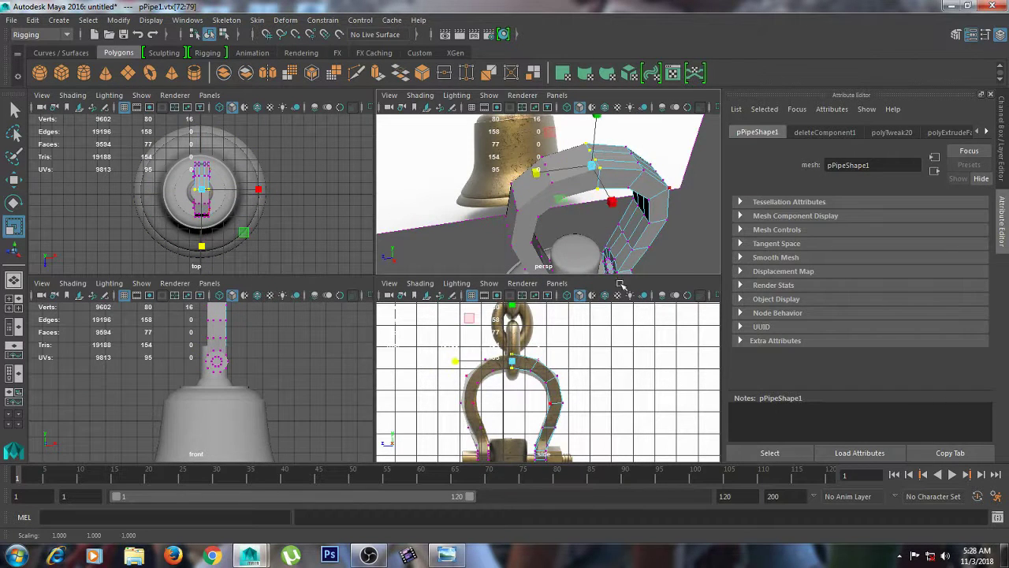
# Select both shackle halves as objects and combine them into a single mesh.
pyautogui.press('space')
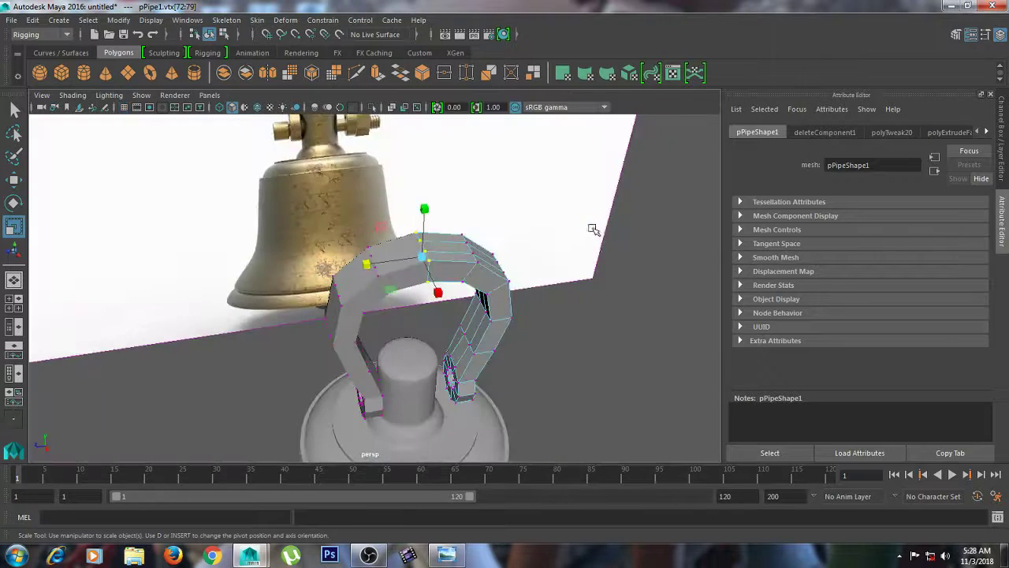
pyautogui.keyDown('alt'); pyautogui.moveTo(592, 228); pyautogui.dragTo(568, 246); pyautogui.keyUp('alt')
pyautogui.moveTo(326, 196); pyautogui.dragTo(355, 170, button='right')
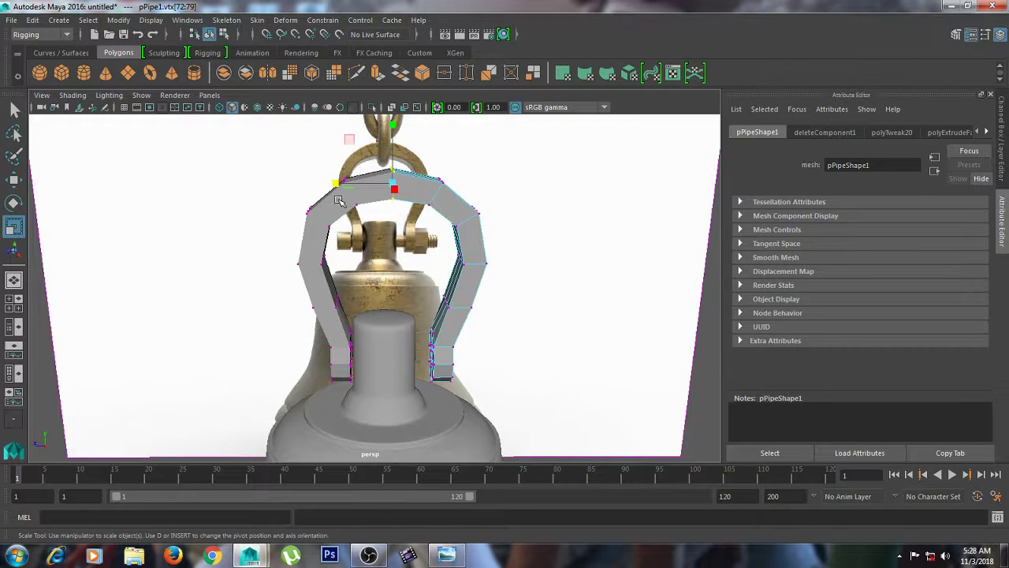
pyautogui.click(338, 197)
pyautogui.keyDown('shift'); pyautogui.click(430, 200); pyautogui.keyUp('shift')
pyautogui.press('space')
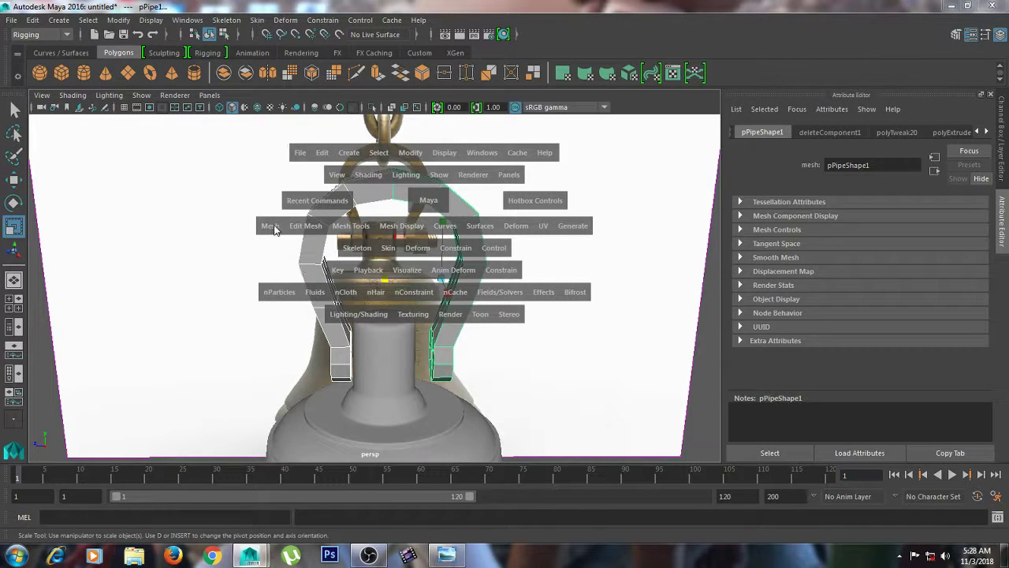
pyautogui.press('space')
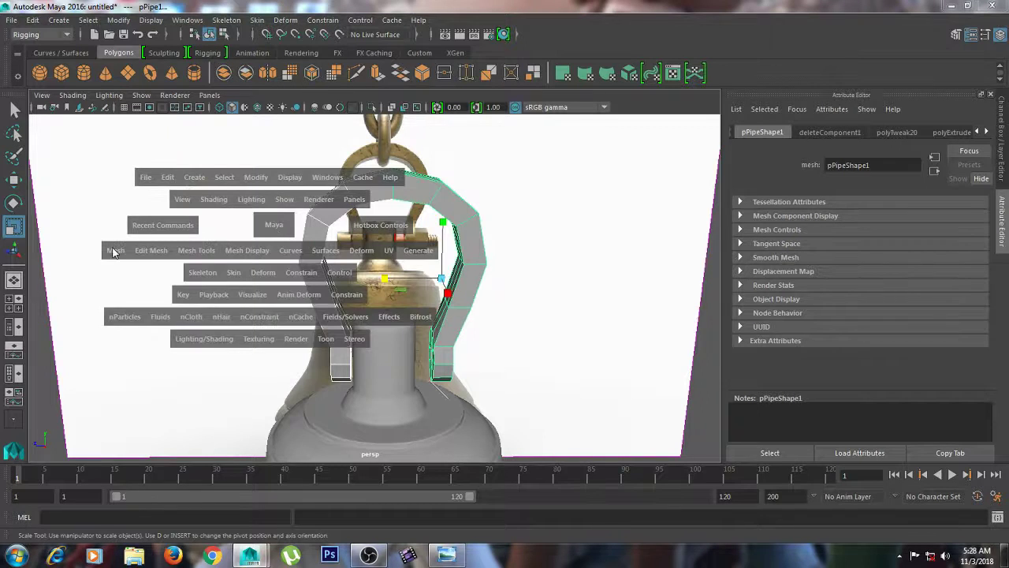
pyautogui.moveTo(112, 251); pyautogui.dragTo(134, 299)
pyautogui.press('e')
# Select the seam vertices at the top of the combined shackle and merge them with a threshold of 0.0200.
pyautogui.rightClick(411, 196)
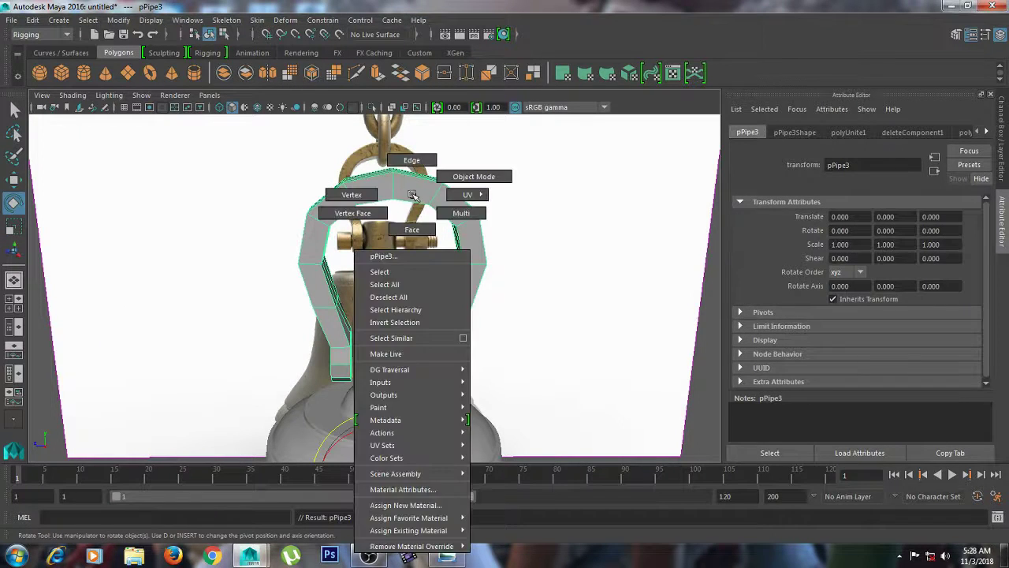
pyautogui.moveTo(411, 195); pyautogui.dragTo(362, 195, button='right')
pyautogui.moveTo(385, 151); pyautogui.dragTo(396, 180)
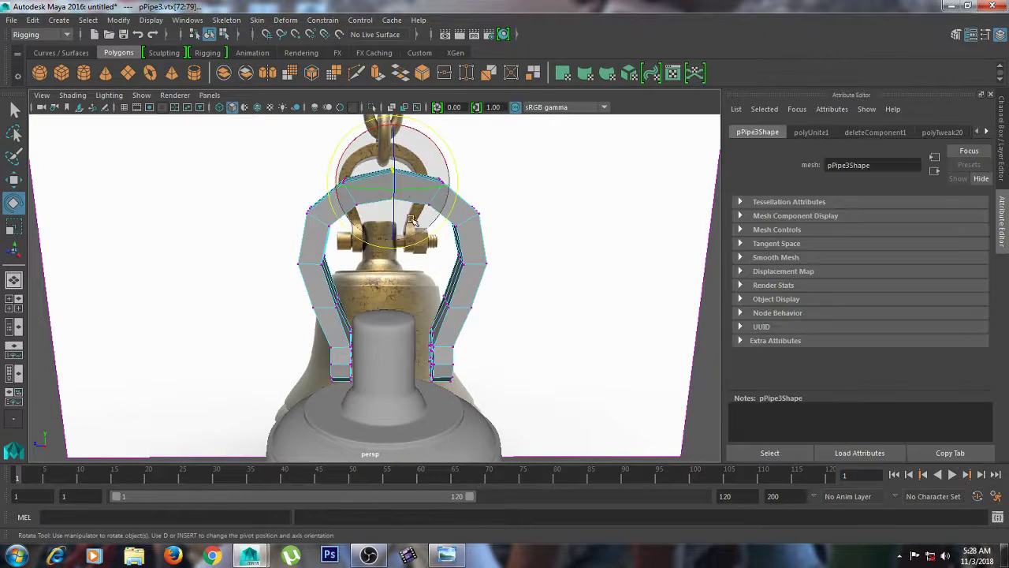
pyautogui.keyDown('shift'); pyautogui.rightClick(392, 174); pyautogui.keyUp('shift')
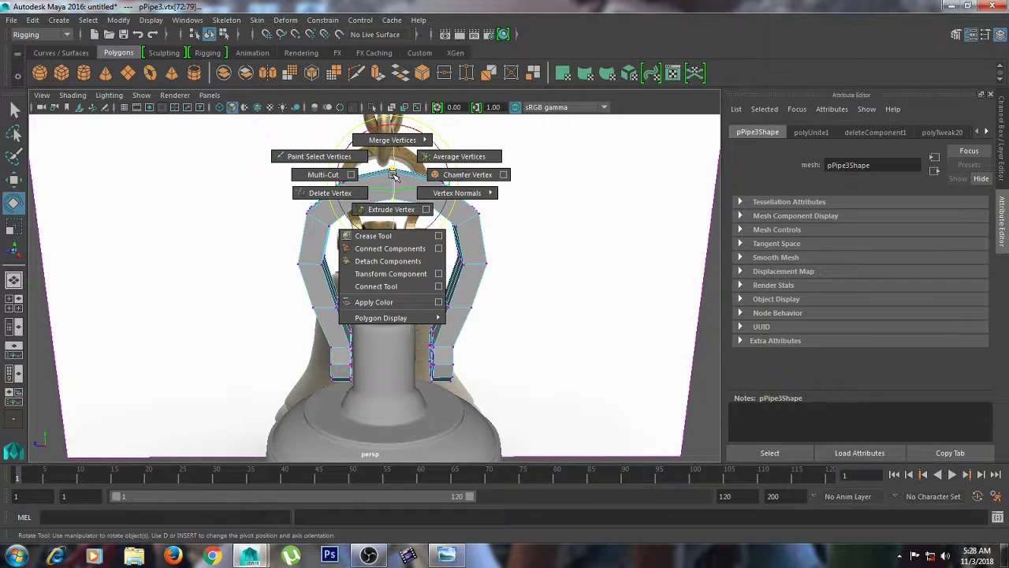
pyautogui.keyDown('shift'); pyautogui.moveTo(393, 174); pyautogui.dragTo(496, 119, button='right'); pyautogui.keyUp('shift')
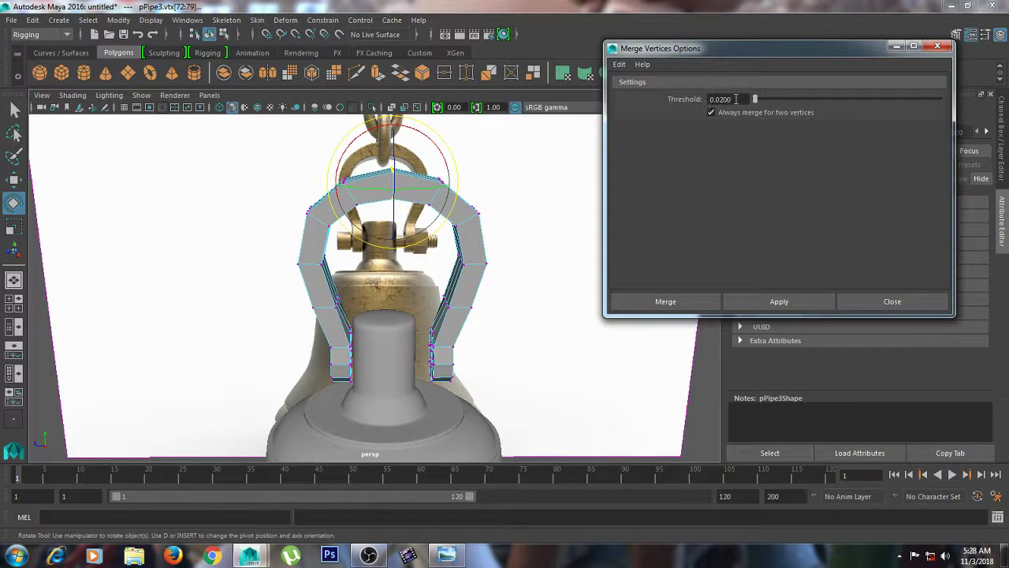
pyautogui.click(813, 300)
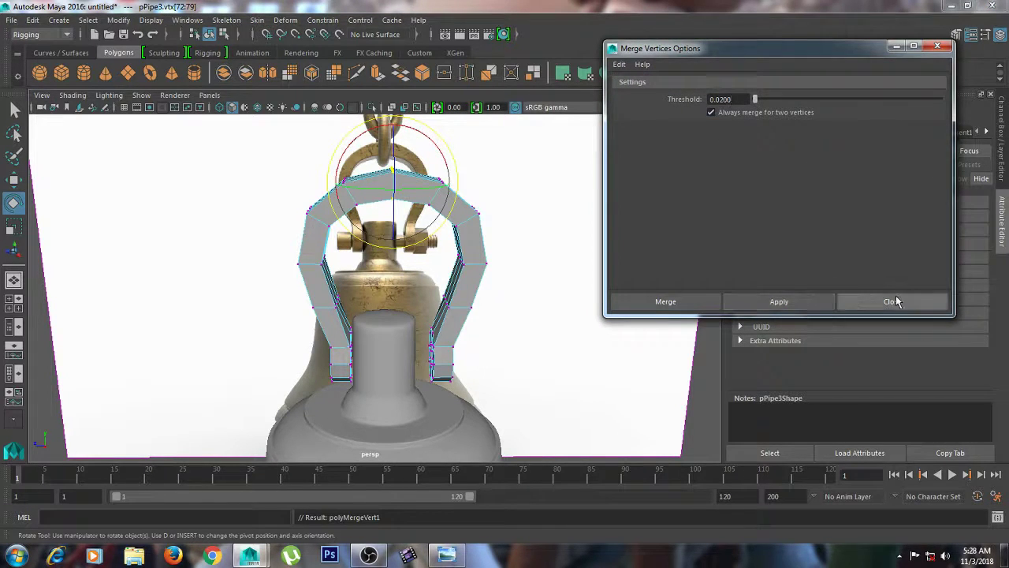
pyautogui.click(892, 302)
pyautogui.press('w')
# Preview the merged shackle smoothed as a whole object and return it to the unsmoothed display.
pyautogui.moveTo(451, 190); pyautogui.dragTo(495, 169, button='right')
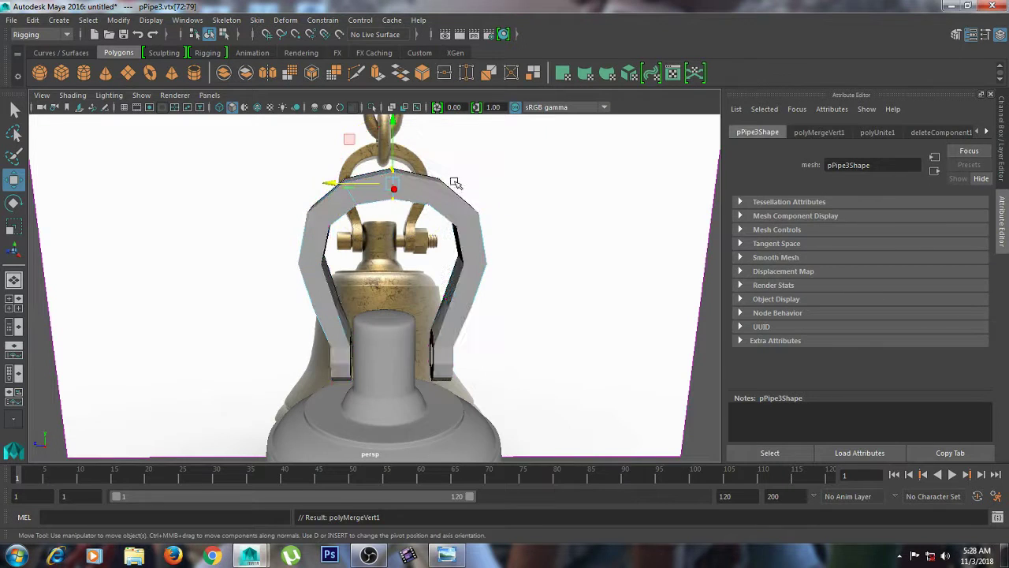
pyautogui.press('3')
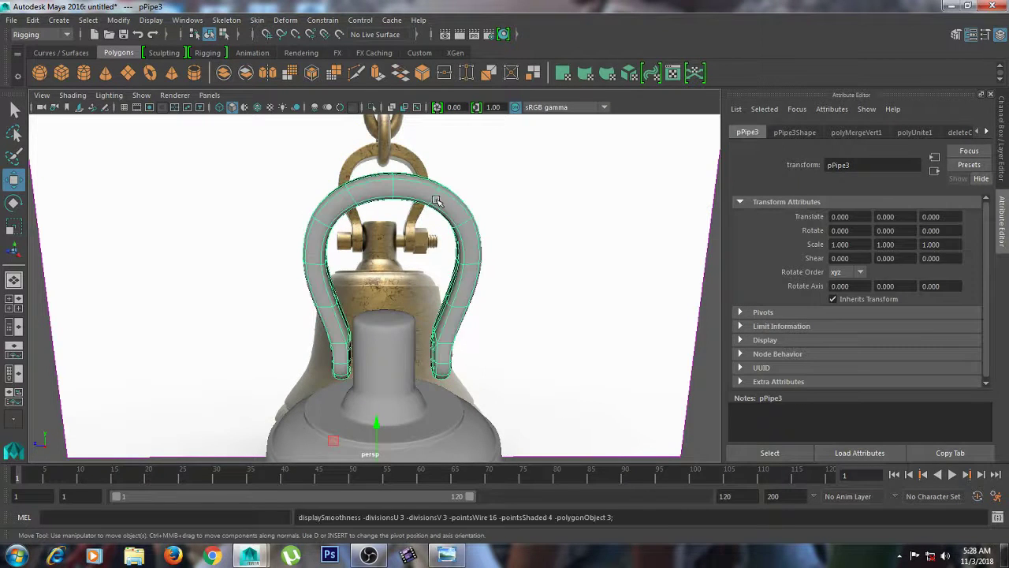
pyautogui.keyDown('alt'); pyautogui.moveTo(521, 224); pyautogui.dragTo(457, 208); pyautogui.keyUp('alt')
pyautogui.press('1')
# Insert two edge loops running lengthwise along the shackle, close to its long edges.
pyautogui.moveTo(457, 207); pyautogui.dragTo(449, 285, button='right')
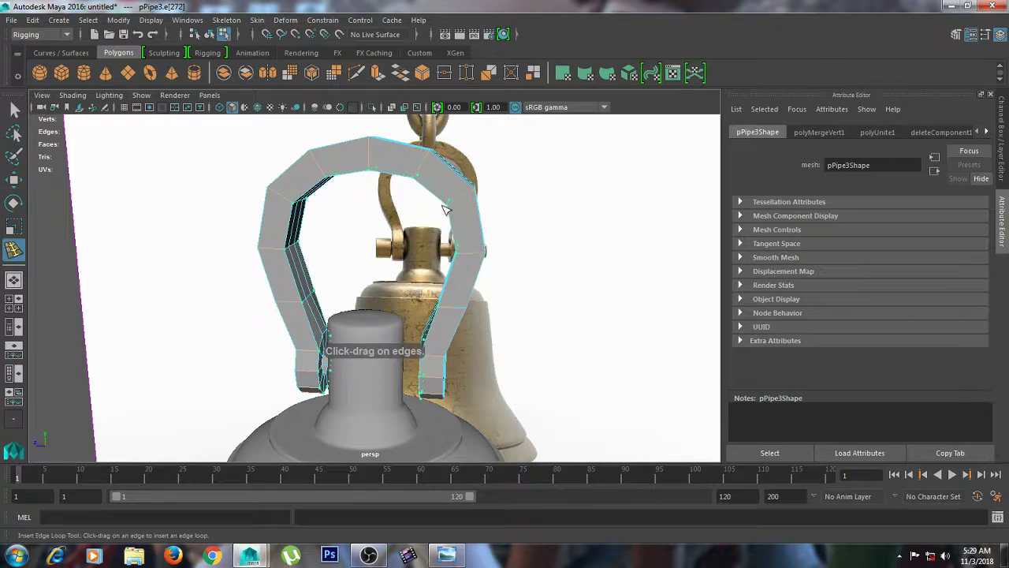
pyautogui.moveTo(453, 209); pyautogui.dragTo(462, 203)
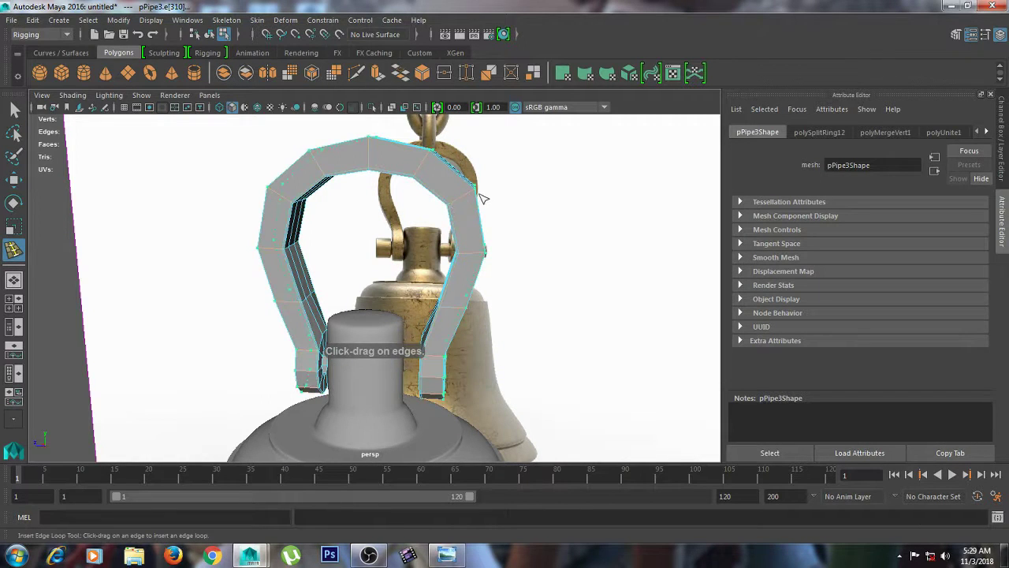
pyautogui.click(480, 195)
# Insert supporting edge loops around the bolt holes in both lower ends of the shackle.
pyautogui.keyDown('alt'); pyautogui.moveTo(534, 228); pyautogui.dragTo(462, 213); pyautogui.keyUp('alt')
pyautogui.keyDown('alt'); pyautogui.moveTo(462, 213); pyautogui.dragTo(633, 247, button='right'); pyautogui.keyUp('alt')
pyautogui.keyDown('alt'); pyautogui.moveTo(410, 247); pyautogui.dragTo(505, 205, button='middle'); pyautogui.keyUp('alt')
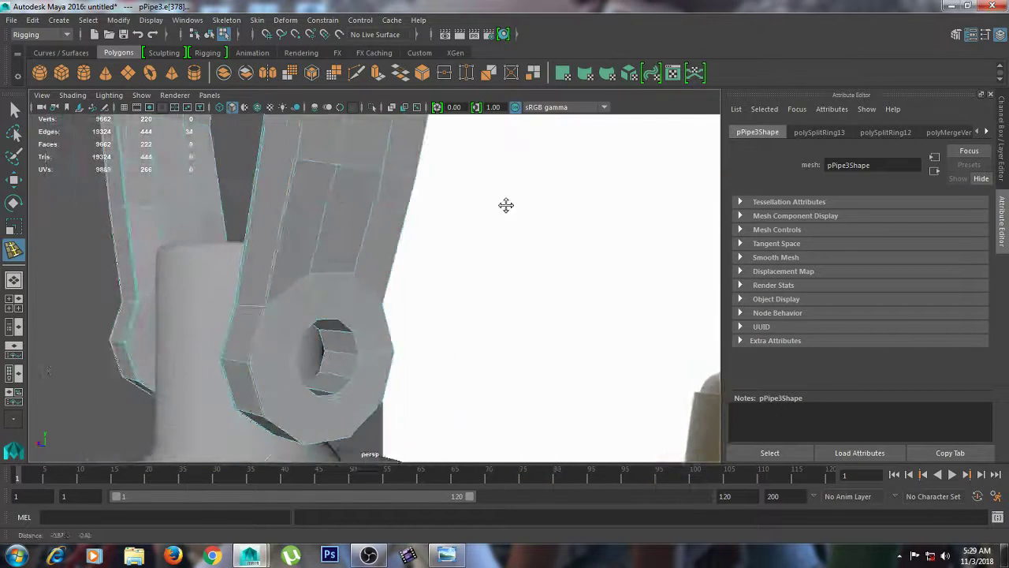
pyautogui.click(344, 321)
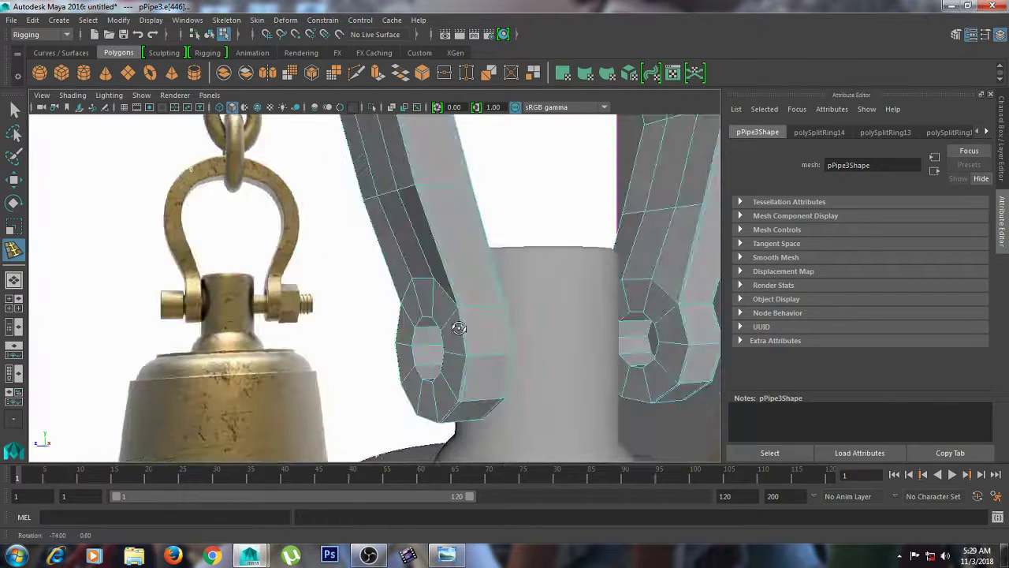
pyautogui.keyDown('alt'); pyautogui.moveTo(451, 327); pyautogui.dragTo(631, 351, button='middle'); pyautogui.keyUp('alt')
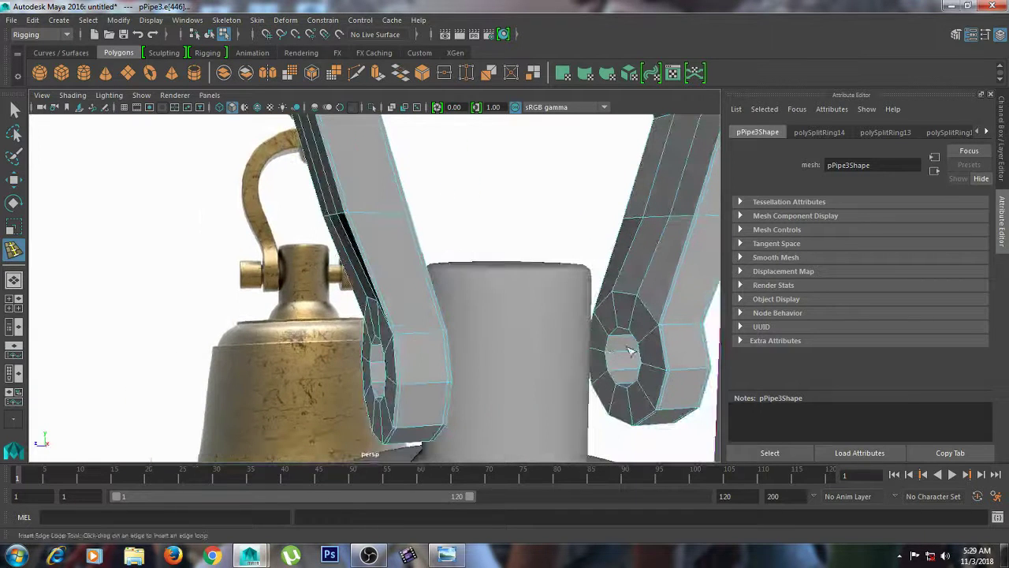
pyautogui.moveTo(643, 347); pyautogui.dragTo(659, 332)
pyautogui.keyDown('alt'); pyautogui.moveTo(659, 332); pyautogui.dragTo(474, 321); pyautogui.keyUp('alt')
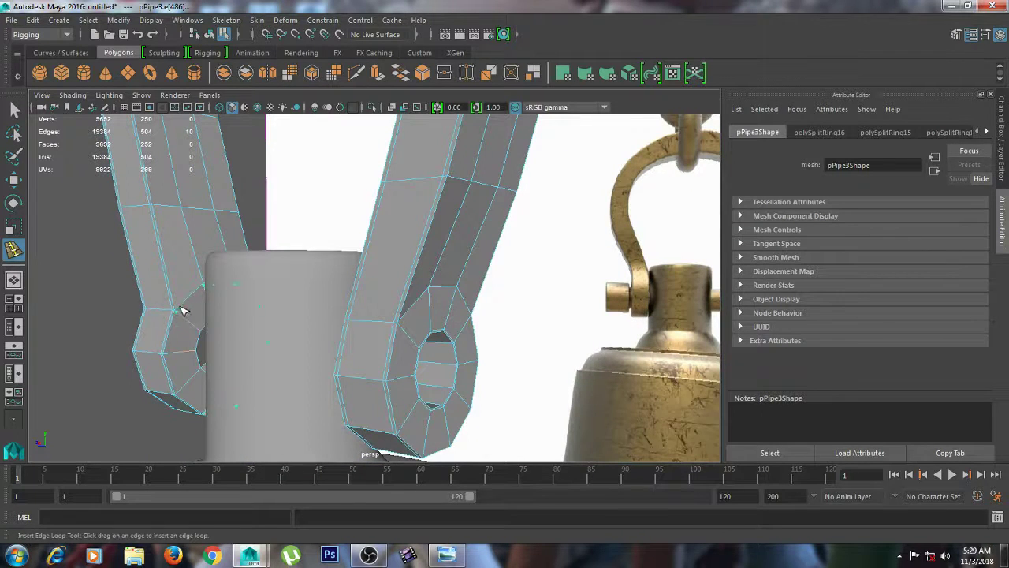
pyautogui.moveTo(180, 307); pyautogui.dragTo(506, 373)
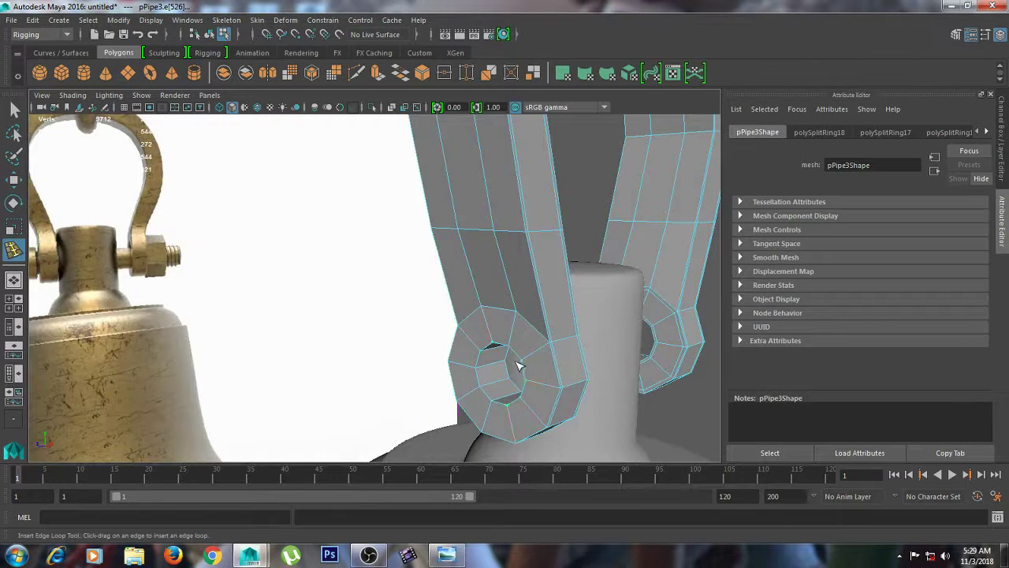
pyautogui.keyDown('alt'); pyautogui.moveTo(527, 363); pyautogui.dragTo(557, 363); pyautogui.keyUp('alt')
# Inspect the shackle and its bolt holes in smoothed preview from several angles, and restore the unsmoothed display.
pyautogui.press('3')
pyautogui.press('w')
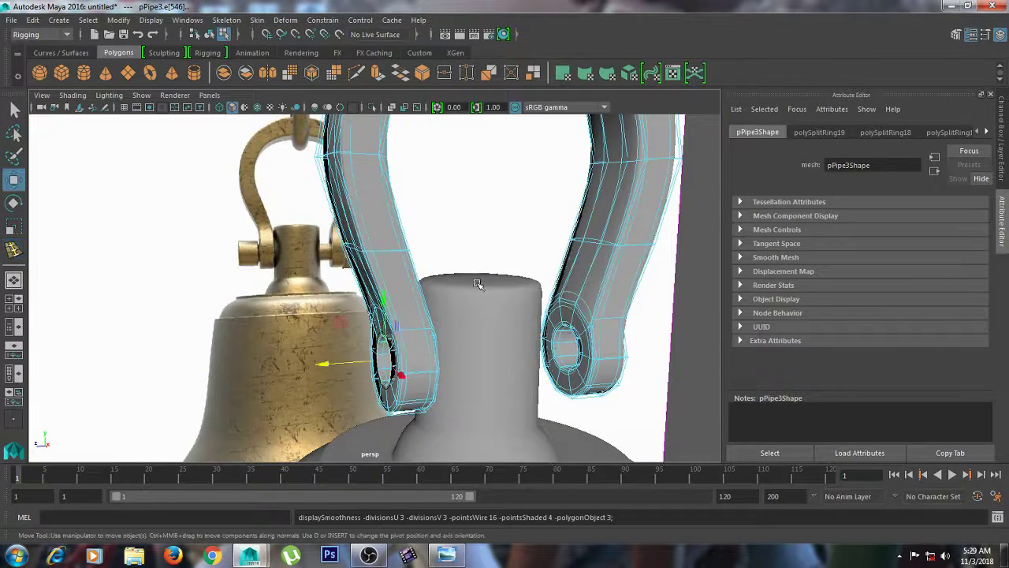
pyautogui.moveTo(390, 259); pyautogui.dragTo(450, 163, button='right')
pyautogui.click(473, 189)
pyautogui.scroll(-4, 498, 233)
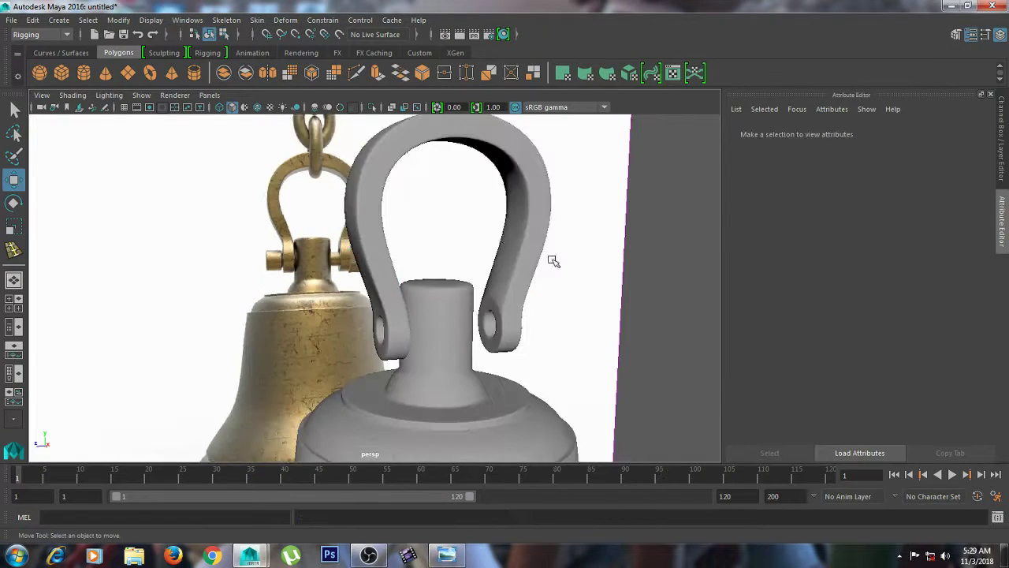
pyautogui.keyDown('alt'); pyautogui.moveTo(552, 260); pyautogui.dragTo(564, 315); pyautogui.keyUp('alt')
pyautogui.click(563, 315)
pyautogui.press('1')
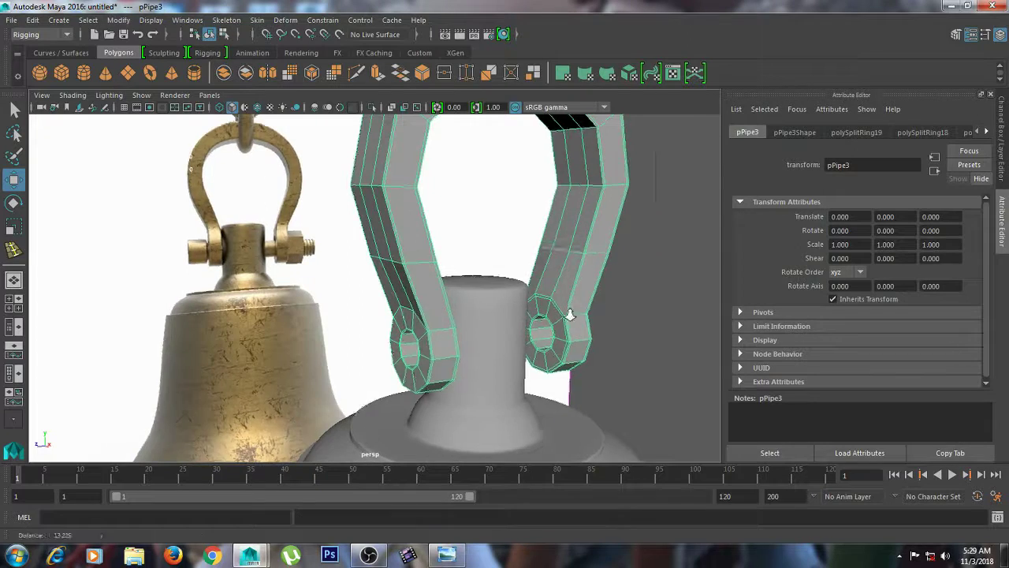
# Delete the surplus edges at the shackle's lower end and display the whole shackle smoothed in object mode.
pyautogui.moveTo(564, 315)
pyautogui.keyDown('alt'); pyautogui.mouseDown(button='right')
pyautogui.moveTo(618, 309)
pyautogui.moveTo(619, 286)
pyautogui.moveTo(622, 313)
pyautogui.moveTo(579, 325)
pyautogui.mouseUp(button='right'); pyautogui.keyUp('alt')
pyautogui.click(622, 313)
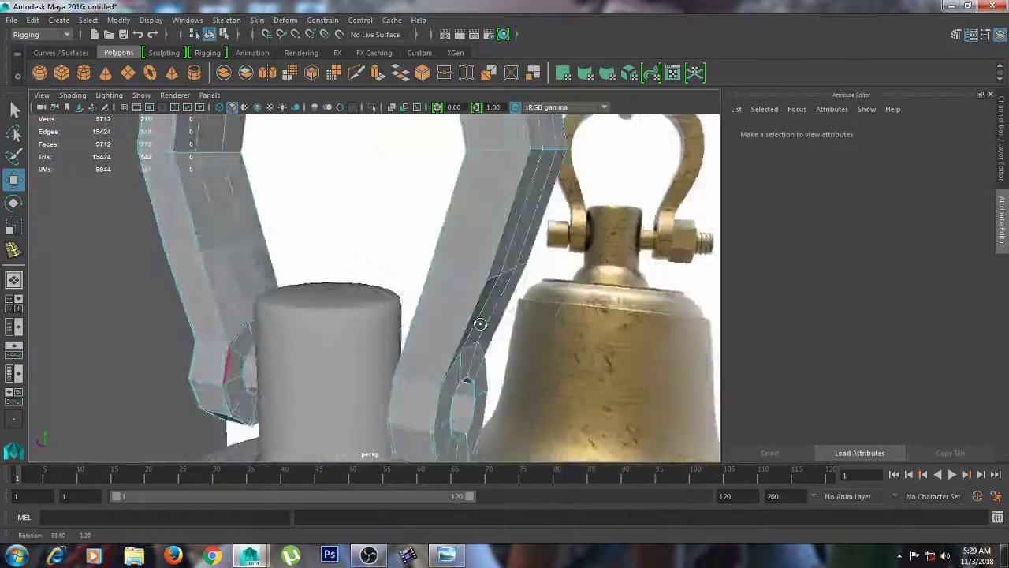
pyautogui.click(189, 349)
pyautogui.keyDown('shift'); pyautogui.moveTo(190, 336); pyautogui.dragTo(164, 351, button='right'); pyautogui.keyUp('shift')
pyautogui.keyDown('alt'); pyautogui.moveTo(166, 358); pyautogui.dragTo(246, 359); pyautogui.keyUp('alt')
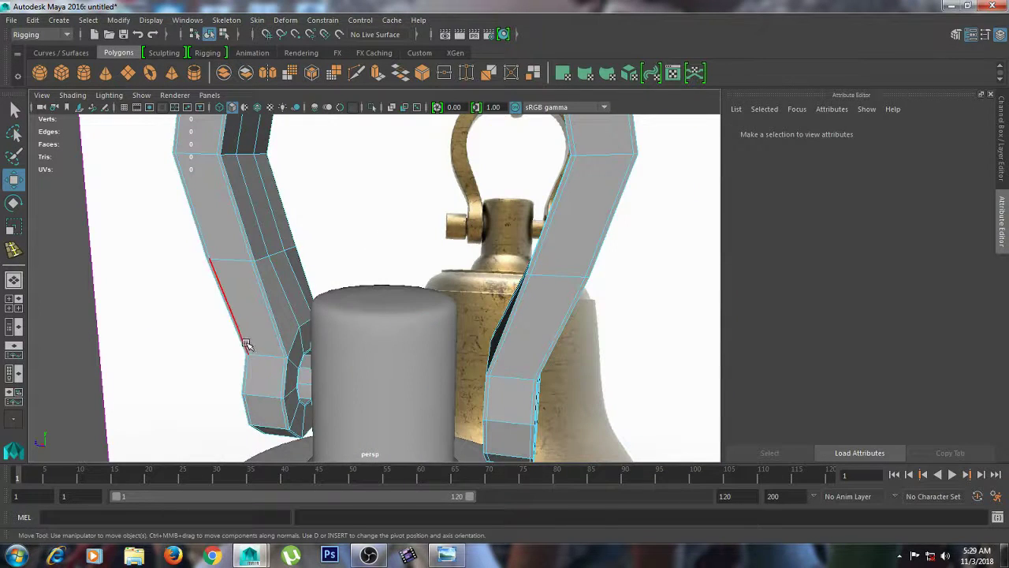
pyautogui.press('3')
pyautogui.keyDown('alt'); pyautogui.moveTo(255, 319); pyautogui.dragTo(321, 310); pyautogui.keyUp('alt')
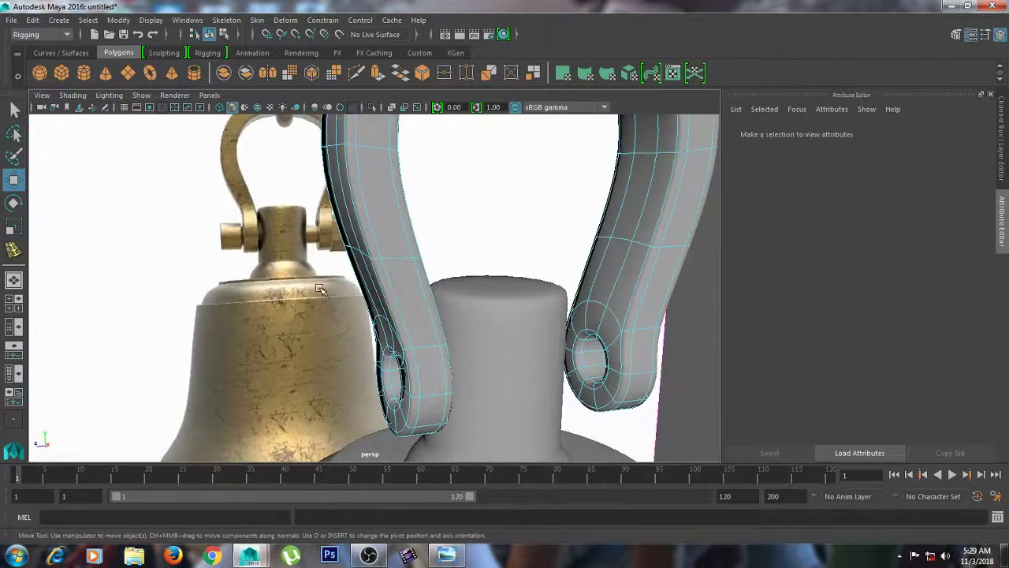
pyautogui.moveTo(390, 205); pyautogui.dragTo(459, 187, button='right')
pyautogui.keyDown('alt'); pyautogui.moveTo(461, 197); pyautogui.dragTo(546, 221); pyautogui.keyUp('alt')
pyautogui.keyDown('alt'); pyautogui.moveTo(481, 214); pyautogui.dragTo(518, 255); pyautogui.keyUp('alt')
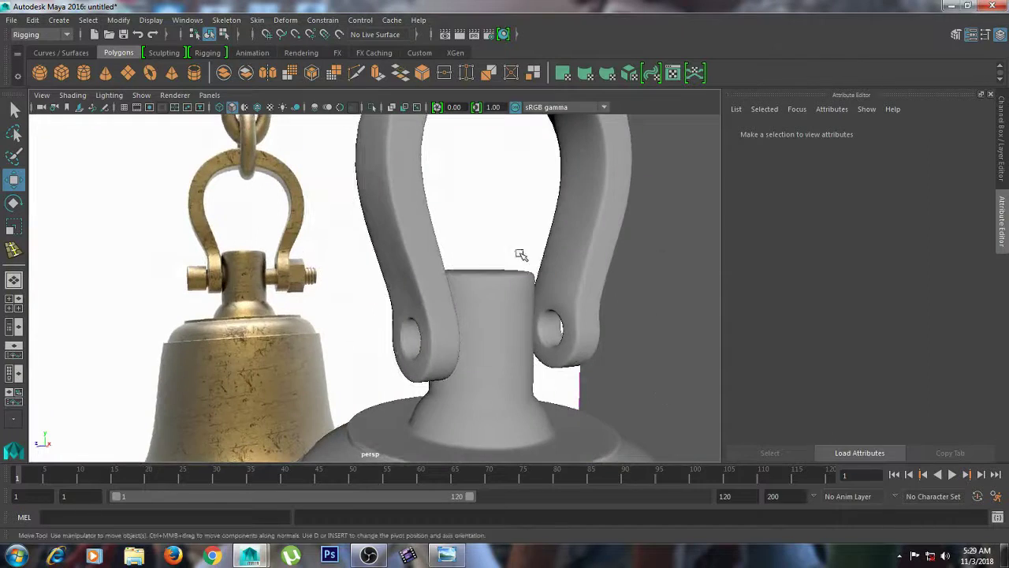
# Compare the smoothed shackle's outline and vertices with the reference image in the side view.
pyautogui.press('space')
pyautogui.scroll(-2, 526, 396)
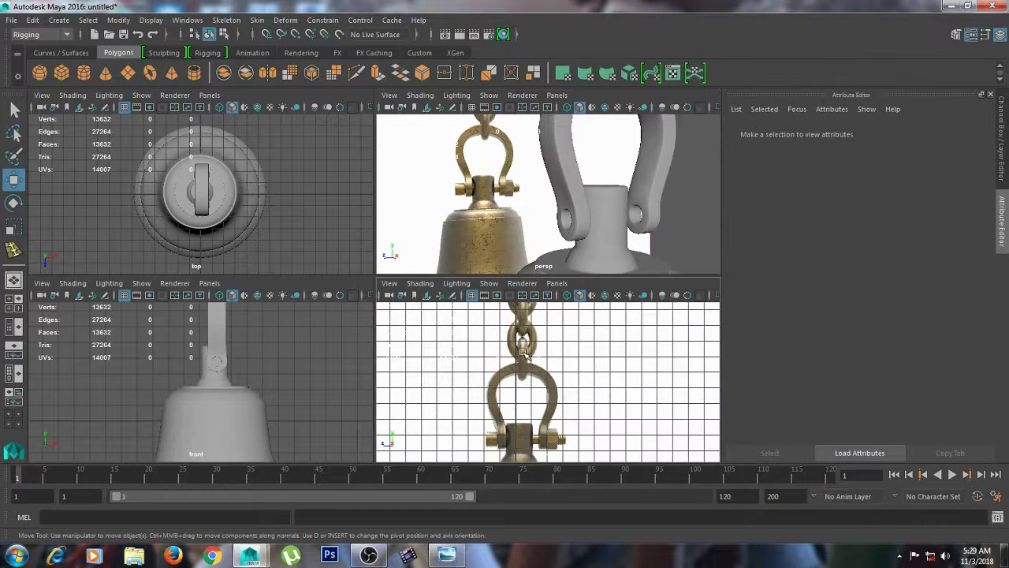
pyautogui.press('space')
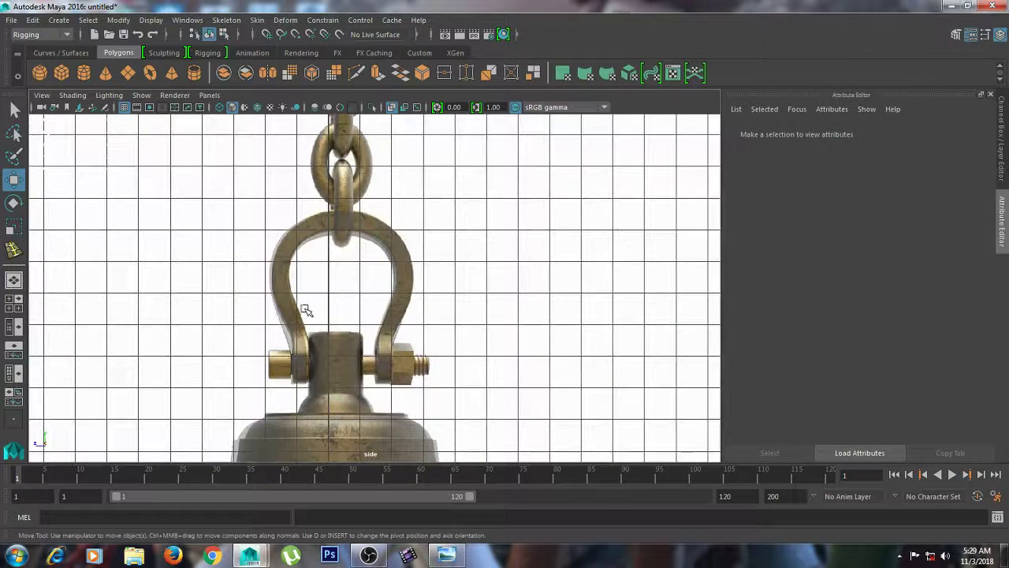
pyautogui.click(286, 307)
pyautogui.moveTo(286, 307); pyautogui.dragTo(242, 239, button='right')
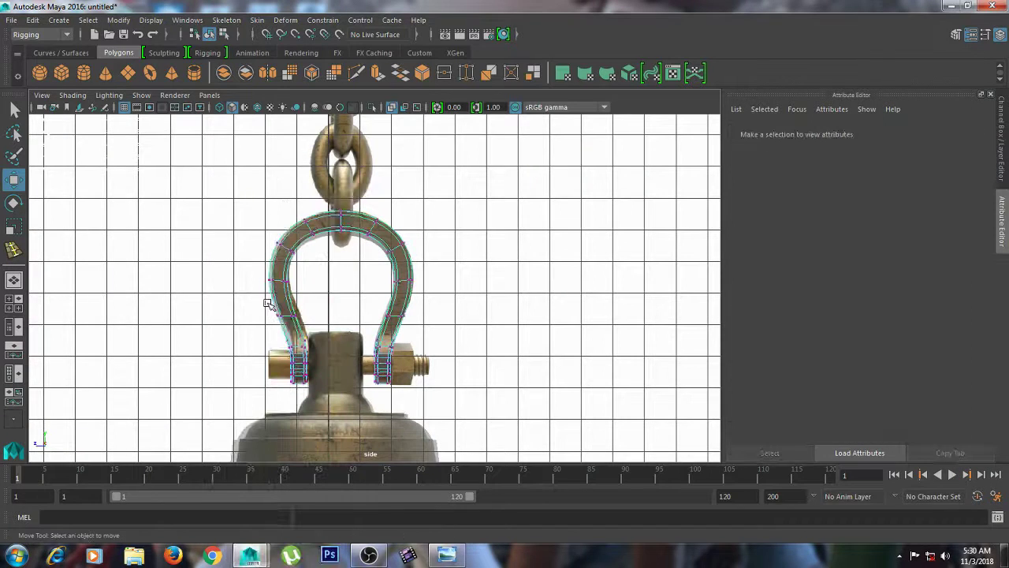
pyautogui.click(266, 304)
pyautogui.click(292, 325)
pyautogui.moveTo(320, 370); pyautogui.dragTo(323, 379)
pyautogui.click(180, 324)
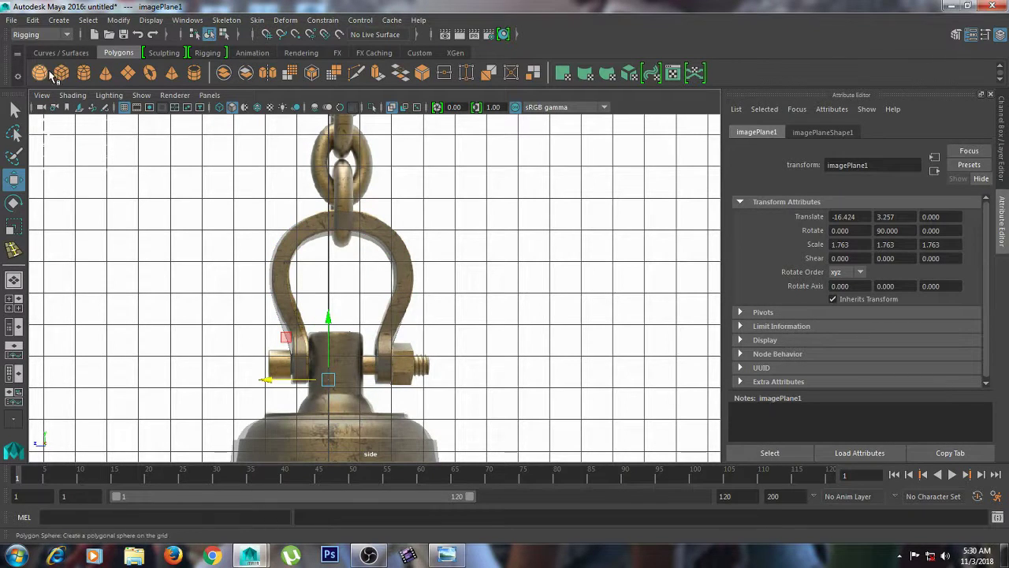
# Shift the shackle along X to about -0.156 to align it with the bell's neck in the front view.
pyautogui.click(83, 73)
pyautogui.press('space')
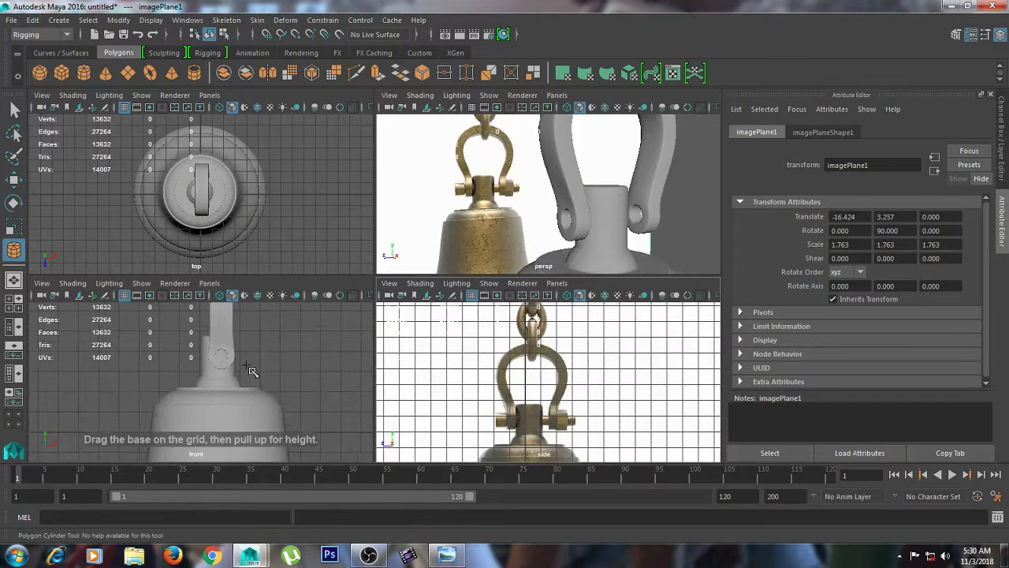
pyautogui.press('w')
pyautogui.click(223, 331)
pyautogui.moveTo(282, 431); pyautogui.dragTo(278, 431)
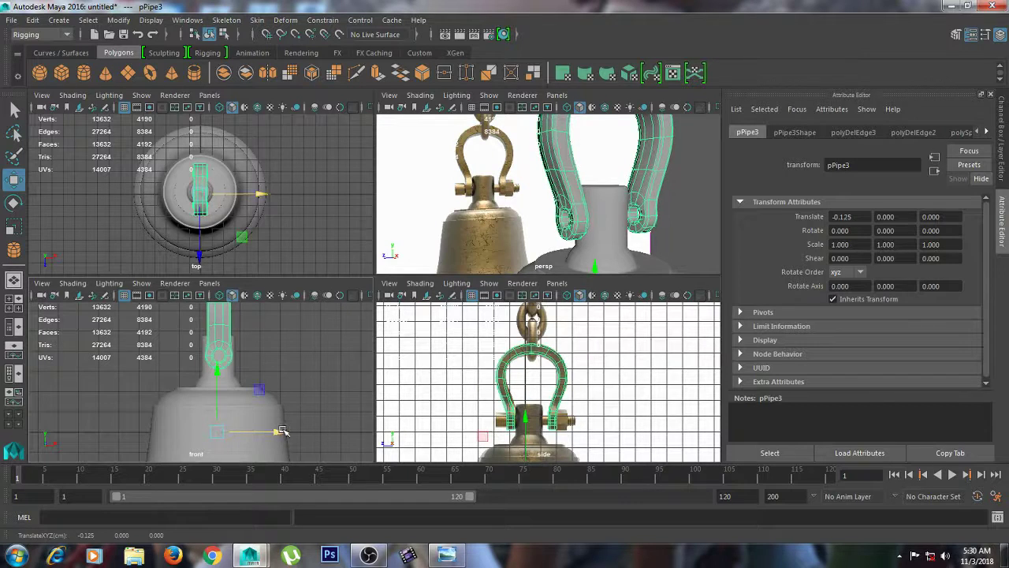
pyautogui.hotkey('ctrl', 'z')
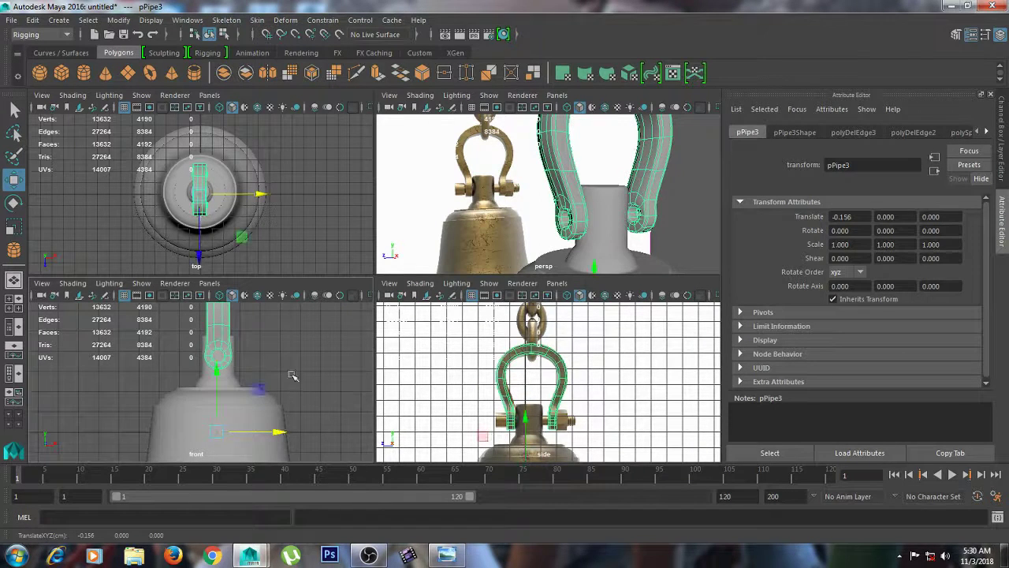
# Create a polygon cylinder centred on the shackle's bolt hole in the front view, radius about 1.015 and height 0.75.
pyautogui.click(85, 74)
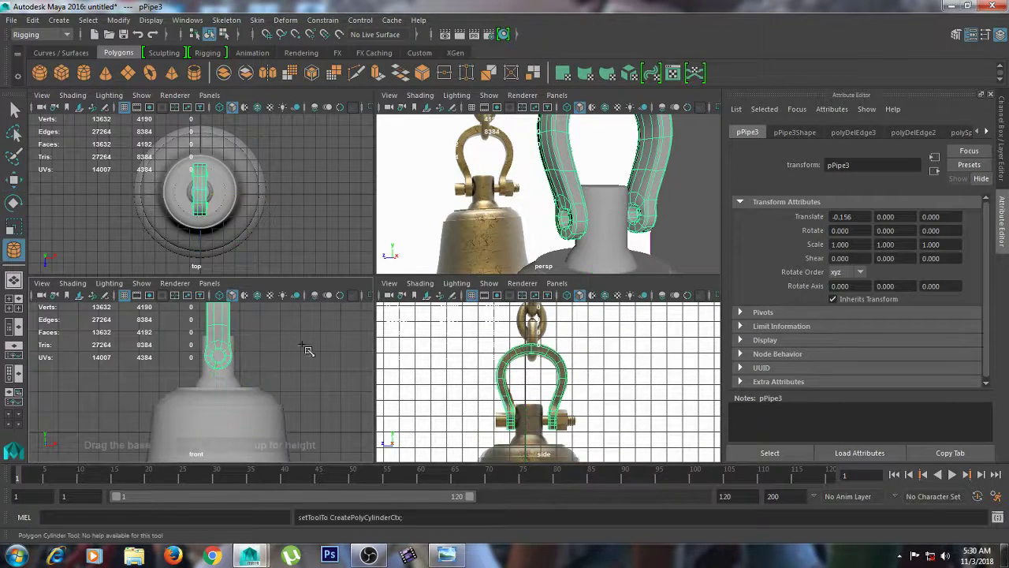
pyautogui.moveTo(227, 366); pyautogui.dragTo(237, 337)
pyautogui.click(475, 419)
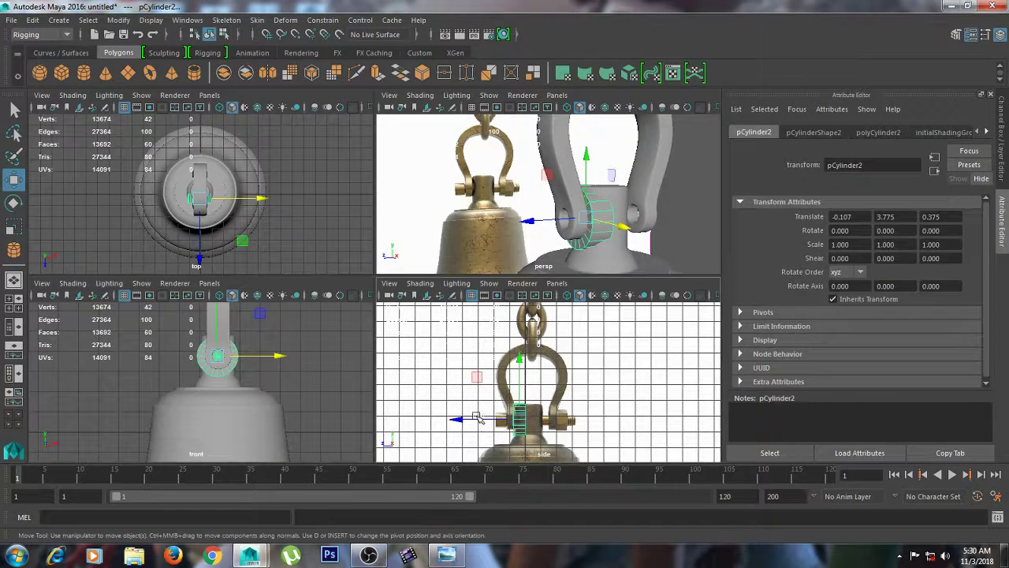
pyautogui.hotkey('shift', 'z')
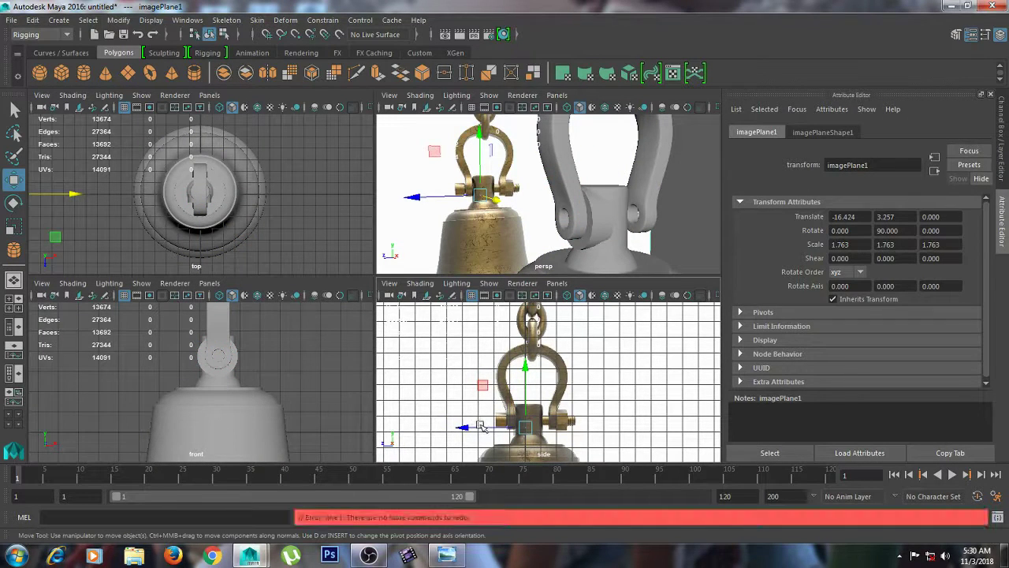
pyautogui.hotkey('ctrl', 'z')
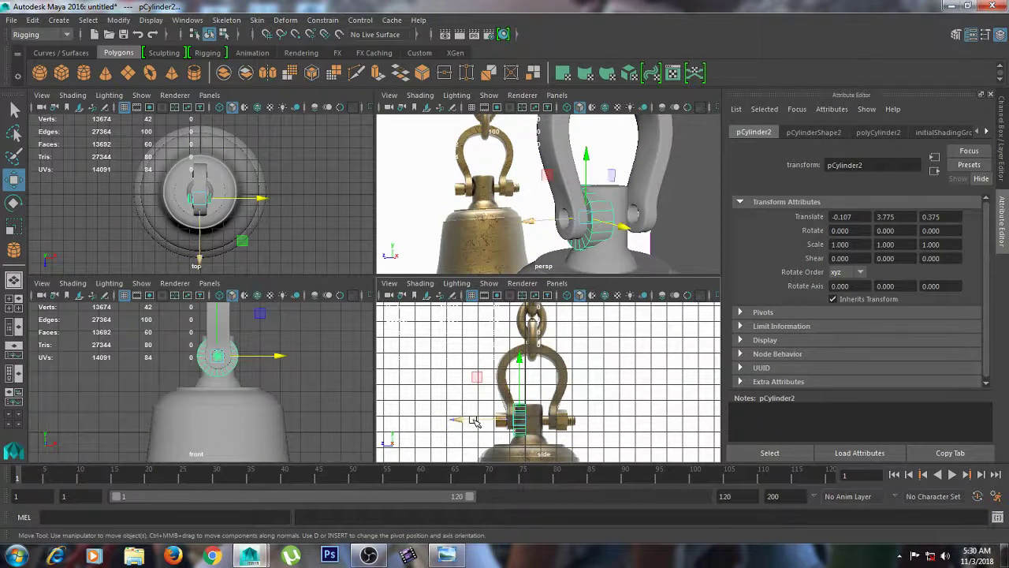
# Move the cylinder along Z to about 1.659, outside the shackle arm, and scale it uniformly to about 0.474.
pyautogui.moveTo(474, 420); pyautogui.dragTo(455, 421)
pyautogui.press('e')
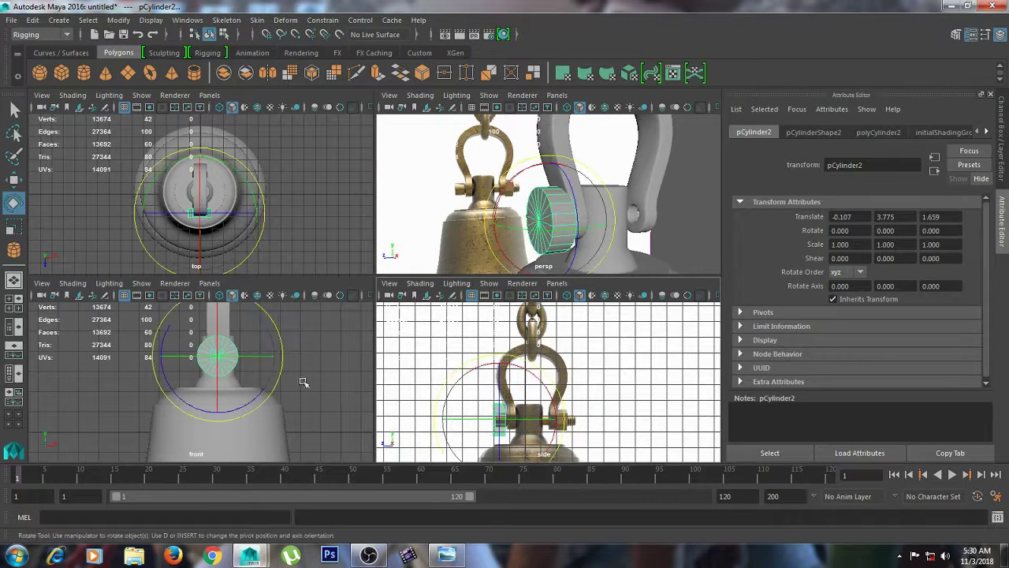
pyautogui.press('r')
pyautogui.scroll(4, 505, 397)
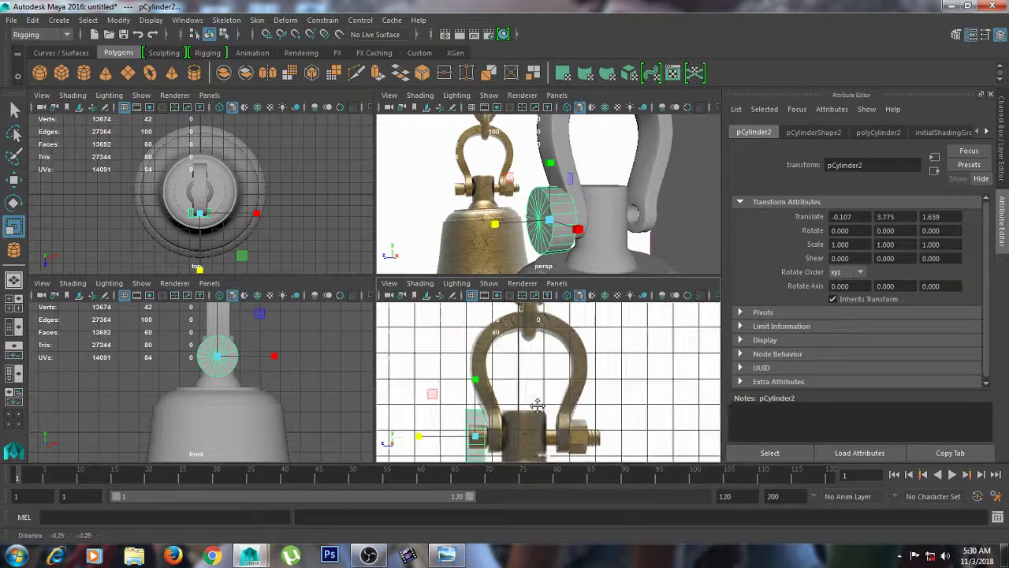
pyautogui.moveTo(505, 396); pyautogui.dragTo(493, 392)
pyautogui.scroll(-2, 555, 406)
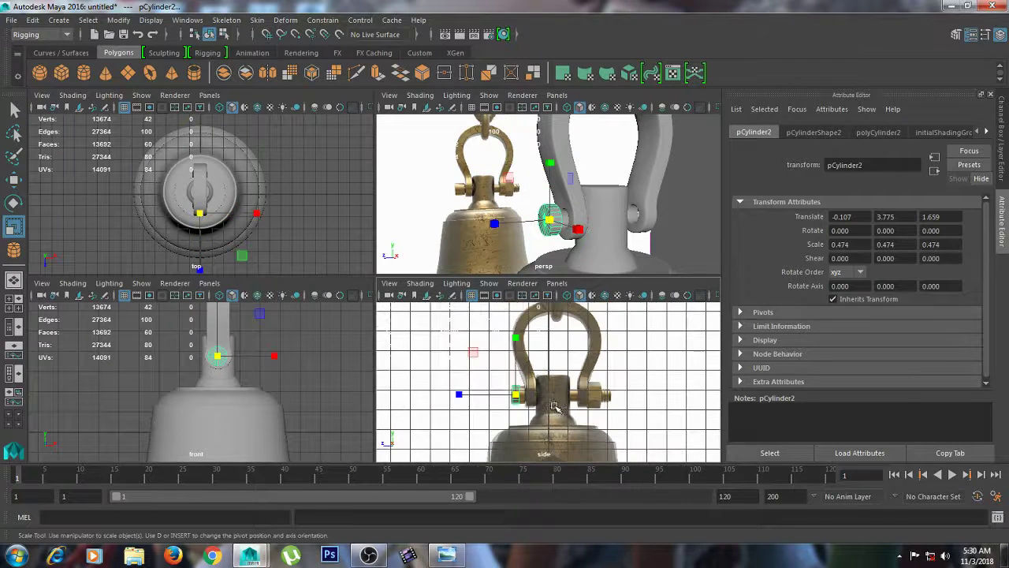
# Set the cylinder's cap subdivisions to 0.
pyautogui.click(813, 132)
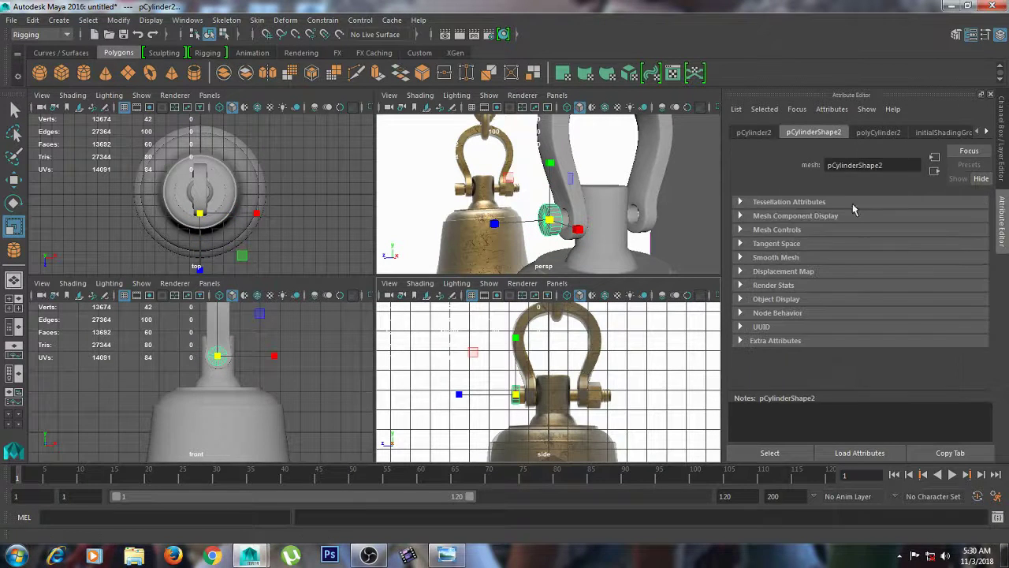
pyautogui.click(753, 132)
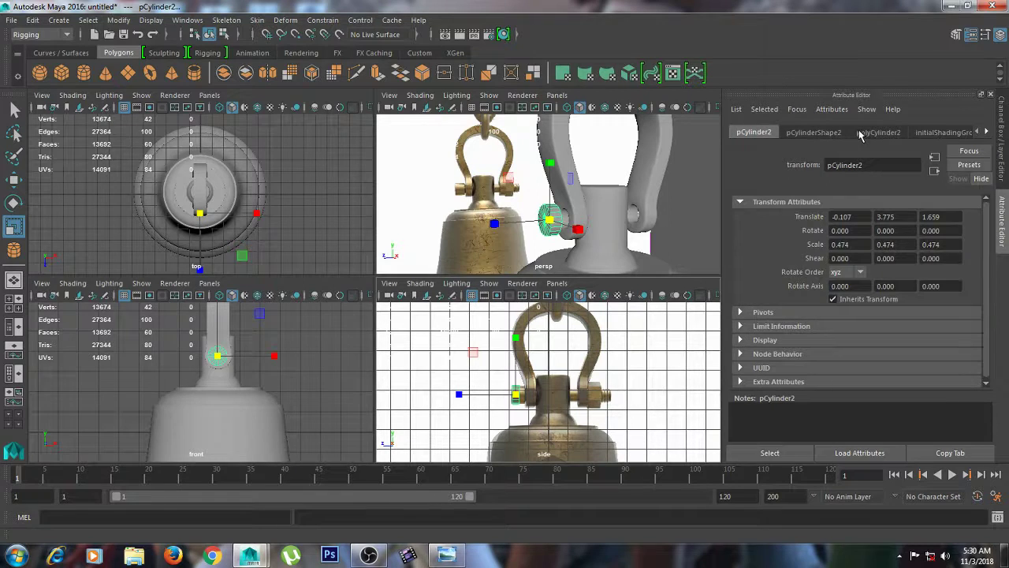
pyautogui.click(878, 132)
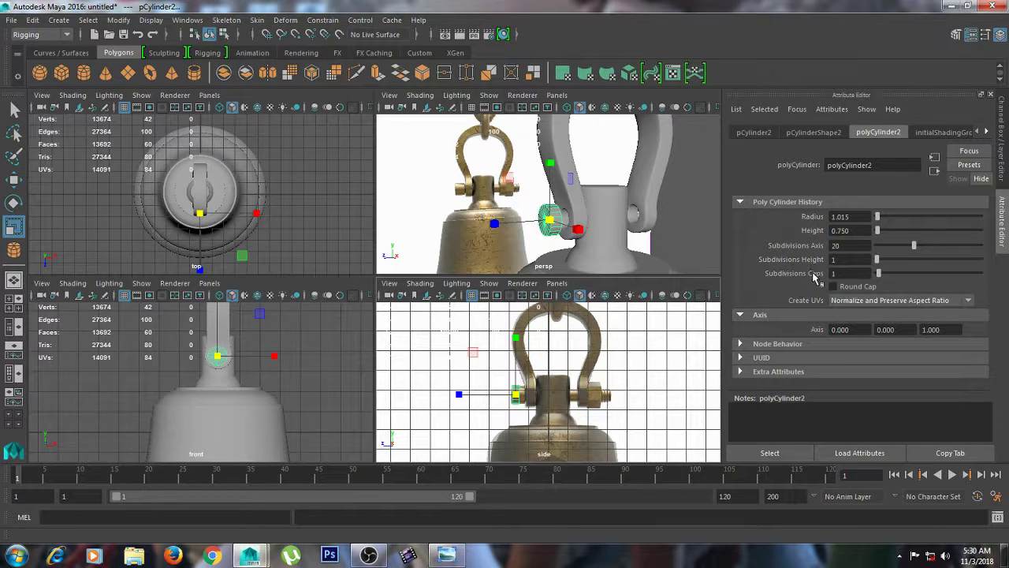
pyautogui.scroll(5, 559, 344)
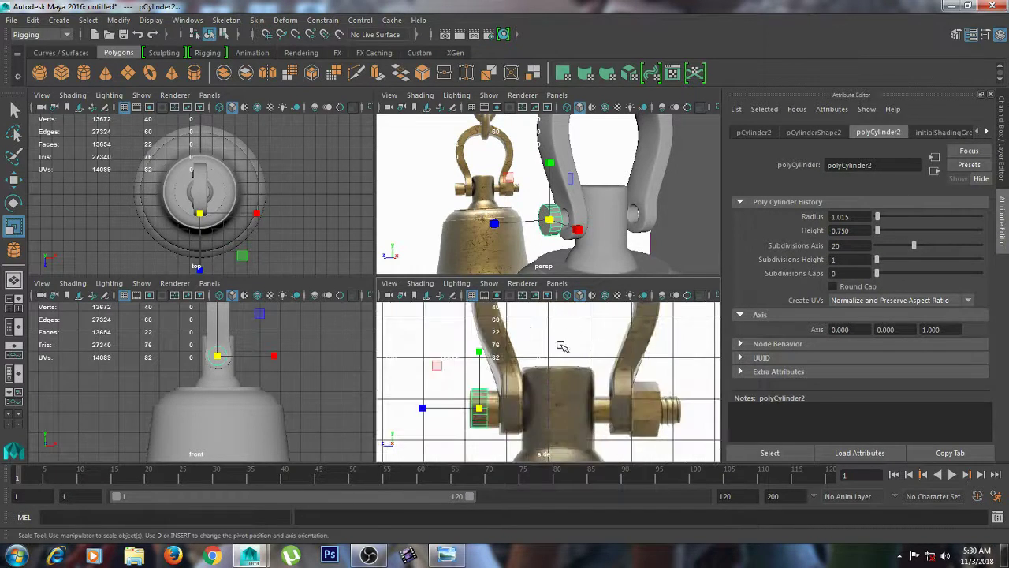
# Move the vertex rings at both ends of the cylinder along Z to match the bolt head in the reference.
pyautogui.press('space')
pyautogui.moveTo(205, 202); pyautogui.dragTo(150, 205, button='right')
pyautogui.moveTo(216, 394); pyautogui.dragTo(215, 403)
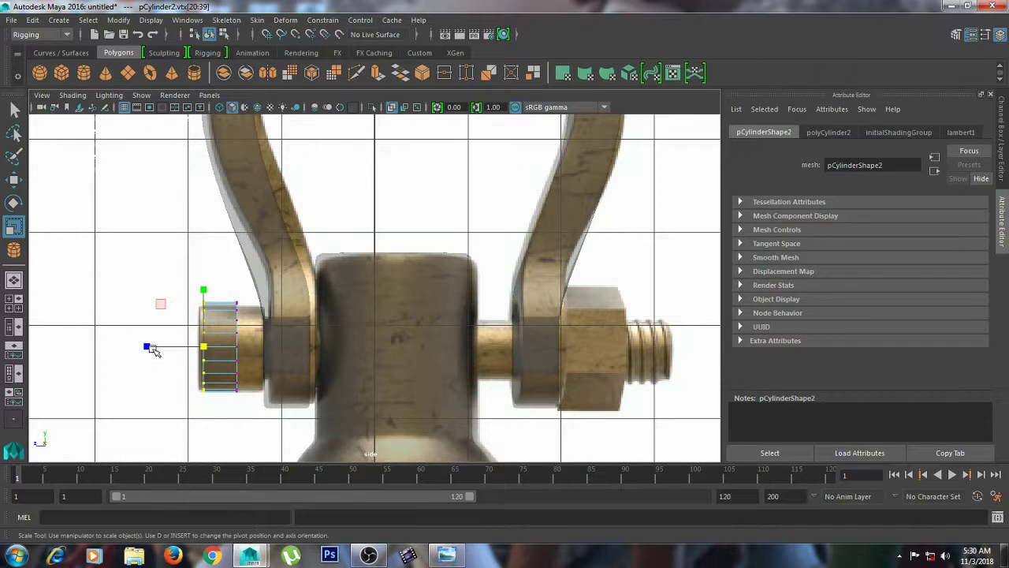
pyautogui.press('w')
pyautogui.moveTo(150, 347); pyautogui.dragTo(145, 346)
pyautogui.moveTo(220, 284); pyautogui.dragTo(276, 418)
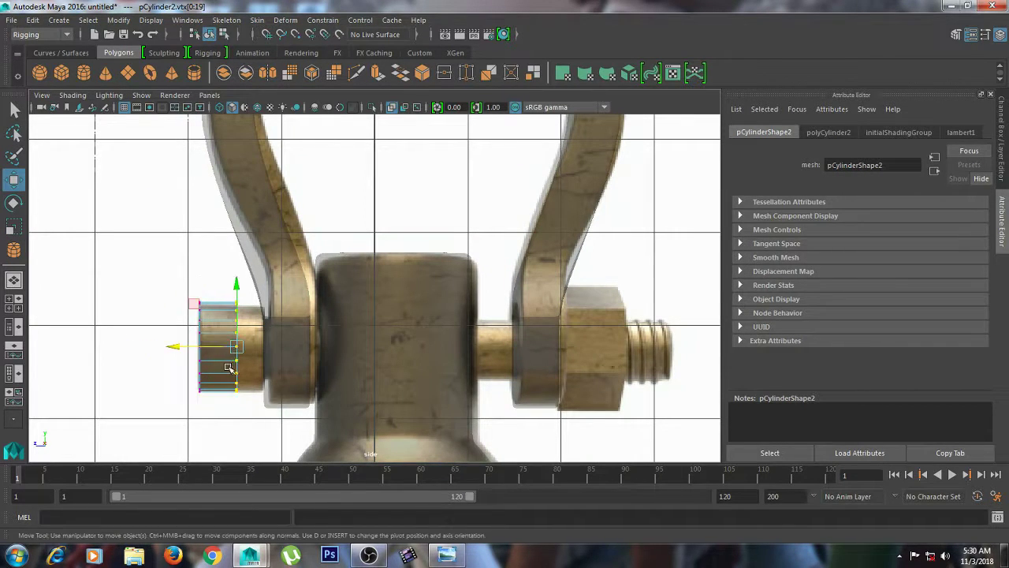
pyautogui.moveTo(191, 349); pyautogui.dragTo(214, 348)
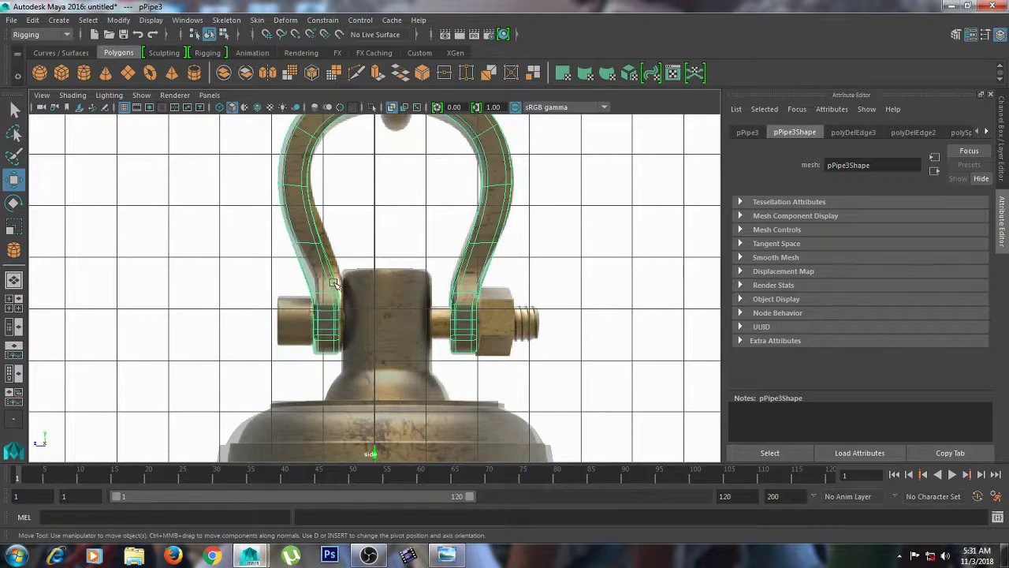
# Nudge the shackle slightly along Z in the side view to line it up with the reference image.
pyautogui.moveTo(329, 204); pyautogui.dragTo(283, 193, button='right')
pyautogui.moveTo(472, 227); pyautogui.dragTo(540, 186, button='right')
pyautogui.click(326, 255)
pyautogui.scroll(-2, 428, 345)
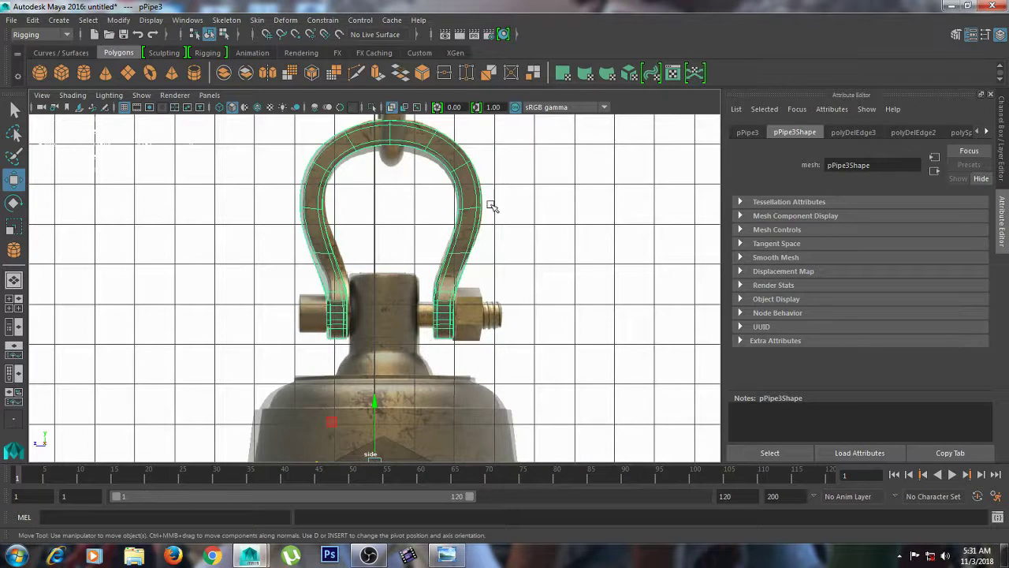
pyautogui.scroll(-2, 497, 207)
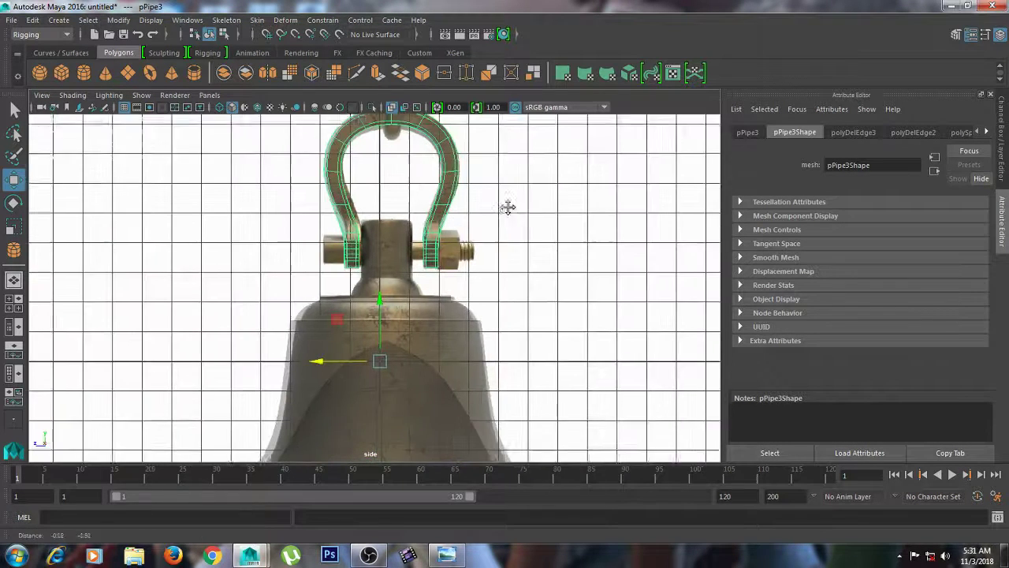
pyautogui.moveTo(328, 354); pyautogui.dragTo(324, 355)
pyautogui.click(566, 253)
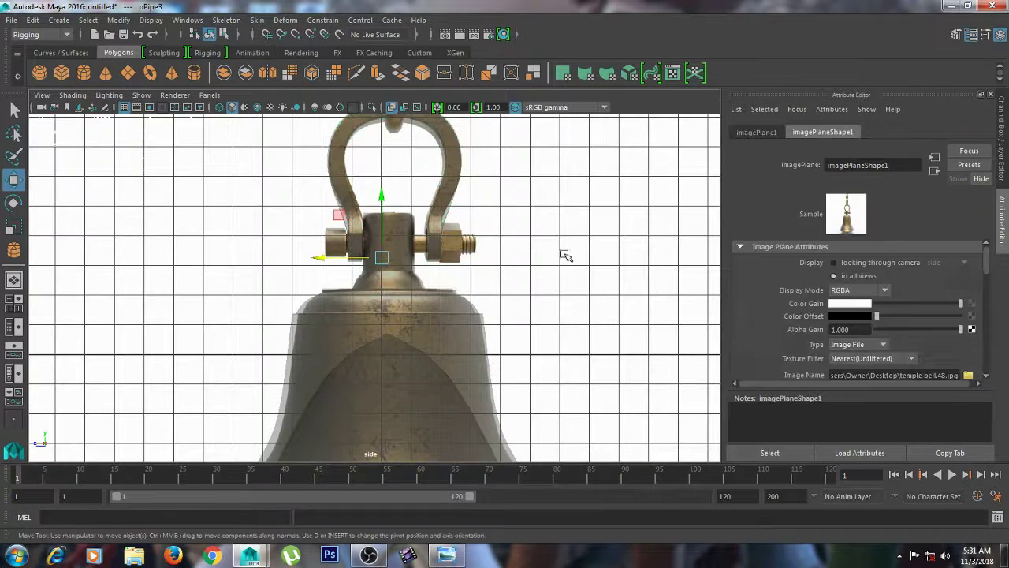
# Extrude the bolt head's end face toward the shackle with an offset of 0.26 to inset it.
pyautogui.scroll(1, 546, 262)
pyautogui.keyDown('alt'); pyautogui.moveTo(540, 264); pyautogui.dragTo(626, 275, button='middle'); pyautogui.keyUp('alt')
pyautogui.click(414, 243)
pyautogui.scroll(2, 447, 257)
pyautogui.press('space')
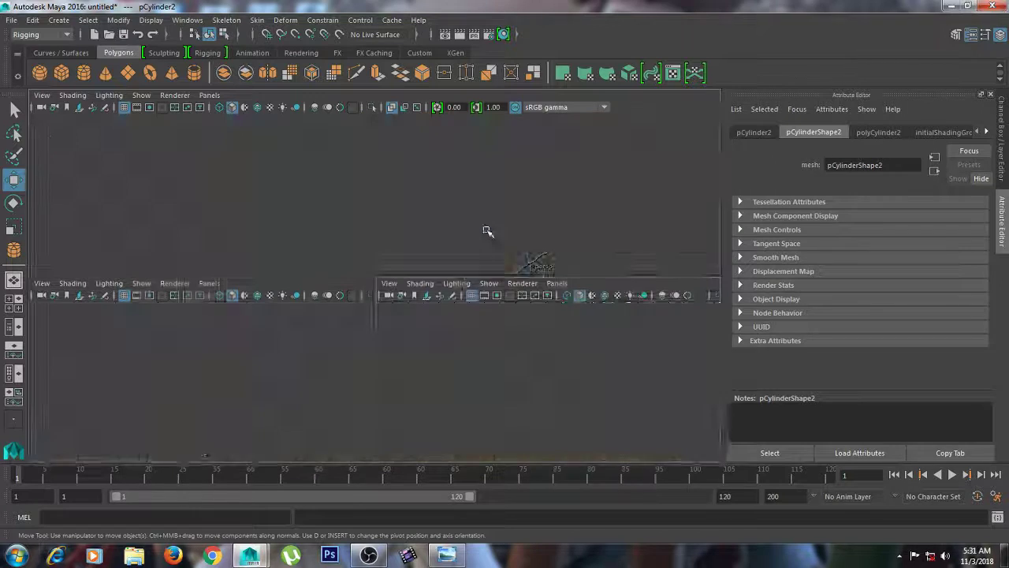
pyautogui.scroll(3, 518, 237)
pyautogui.scroll(5, 464, 225)
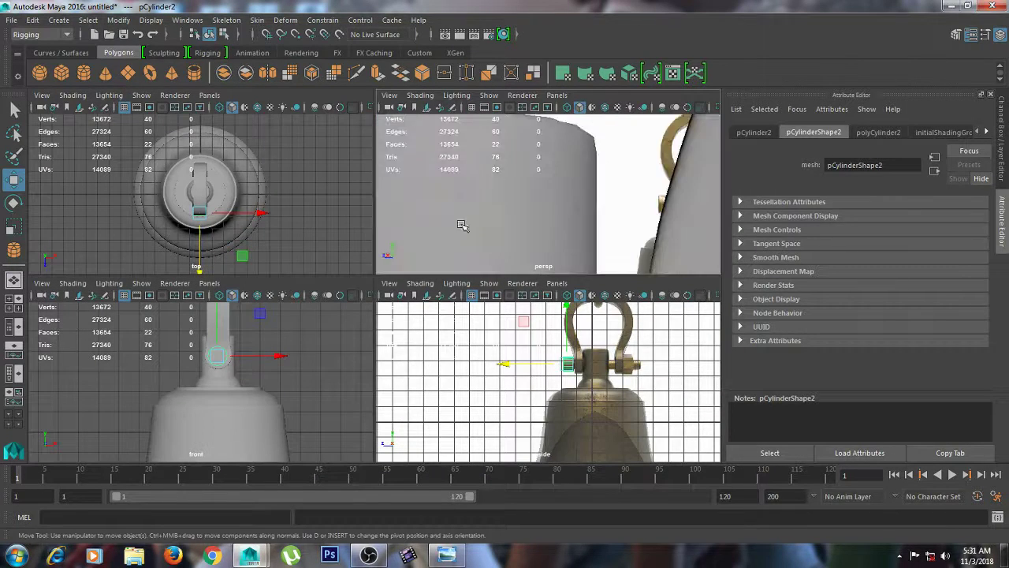
pyautogui.moveTo(465, 224); pyautogui.dragTo(464, 240, button='right')
pyautogui.click(467, 228)
pyautogui.keyDown('shift'); pyautogui.rightClick(467, 228); pyautogui.keyUp('shift')
pyautogui.click(465, 262)
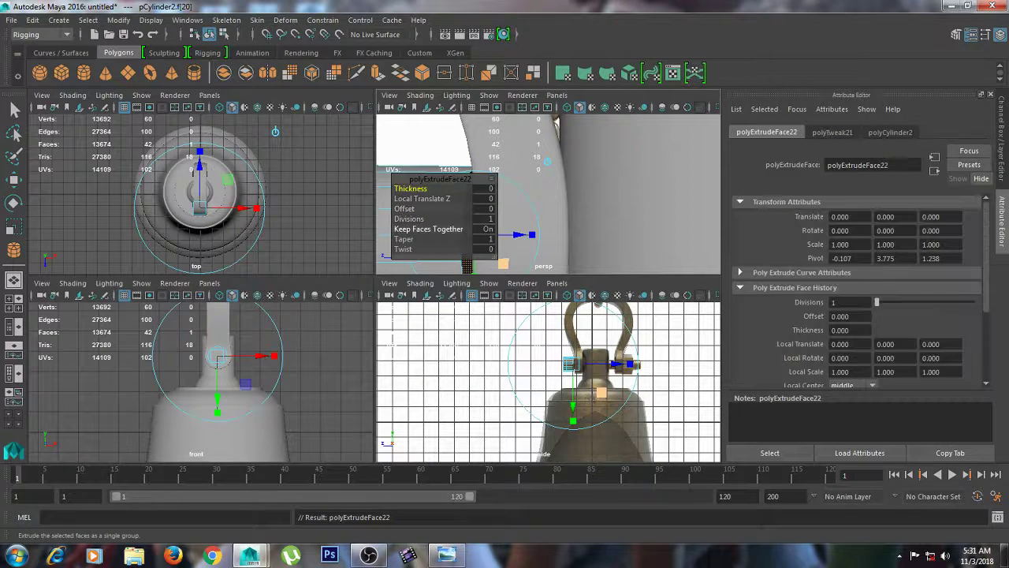
pyautogui.moveTo(416, 209); pyautogui.dragTo(423, 209)
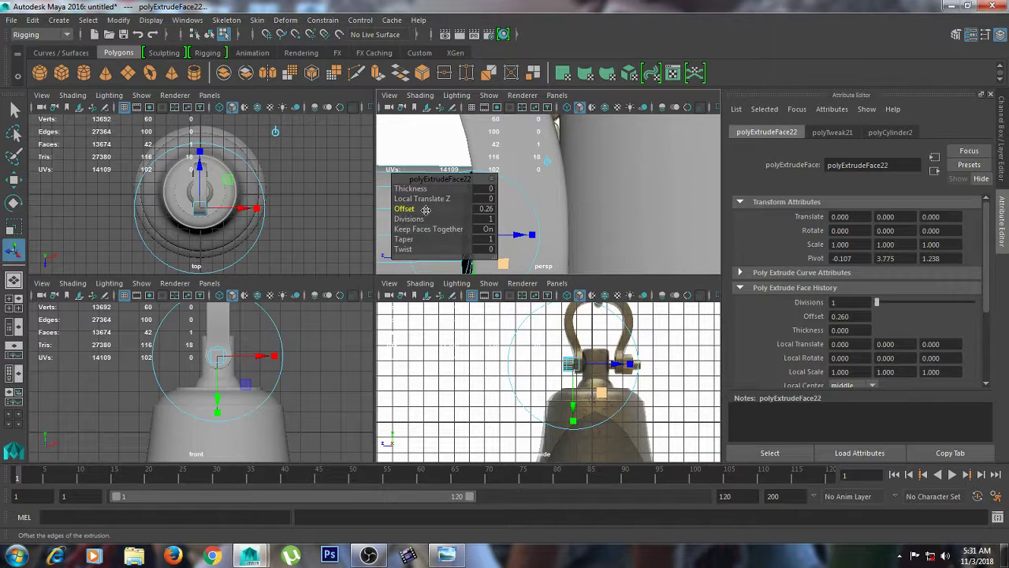
# Extrude the inset face again and pull it along Z through both shackle arms to form the bolt shaft.
pyautogui.press('g')
pyautogui.press('w')
pyautogui.scroll(-5, 516, 235)
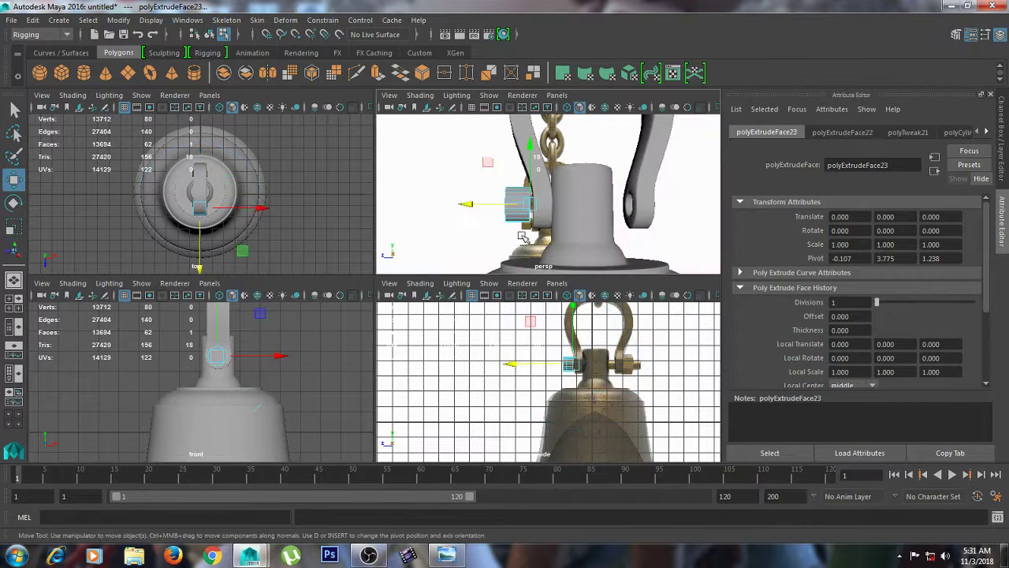
pyautogui.moveTo(482, 206); pyautogui.dragTo(628, 206)
pyautogui.press('space')
pyautogui.scroll(5, 544, 327)
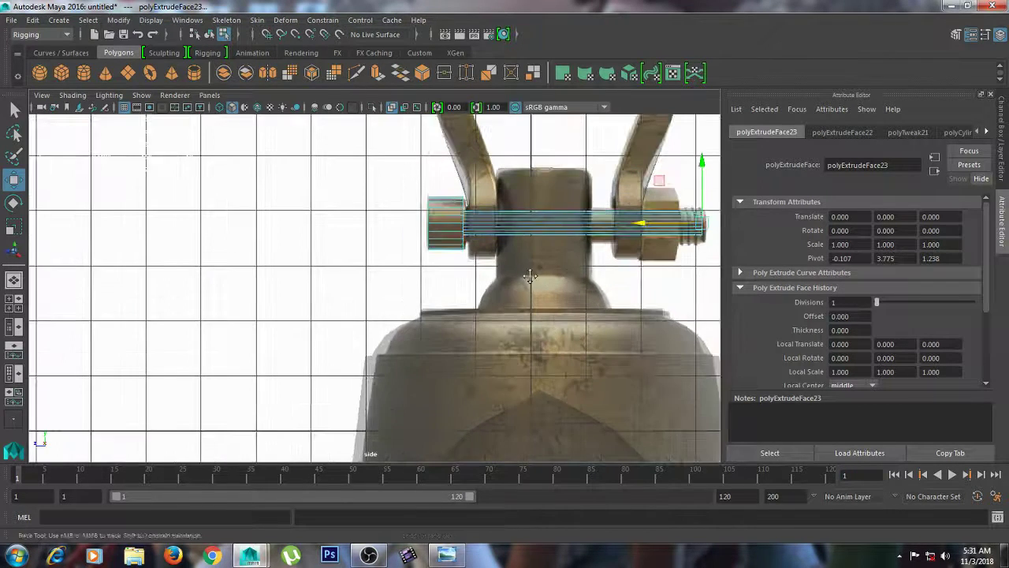
# Scale the bolt's shaft faces up to thicken the shaft, and compress them along Z, finishing with a Z scale of about 0.952.
pyautogui.moveTo(519, 203); pyautogui.dragTo(524, 234, button='right')
pyautogui.moveTo(493, 217); pyautogui.dragTo(580, 287)
pyautogui.press('e')
pyautogui.press('r')
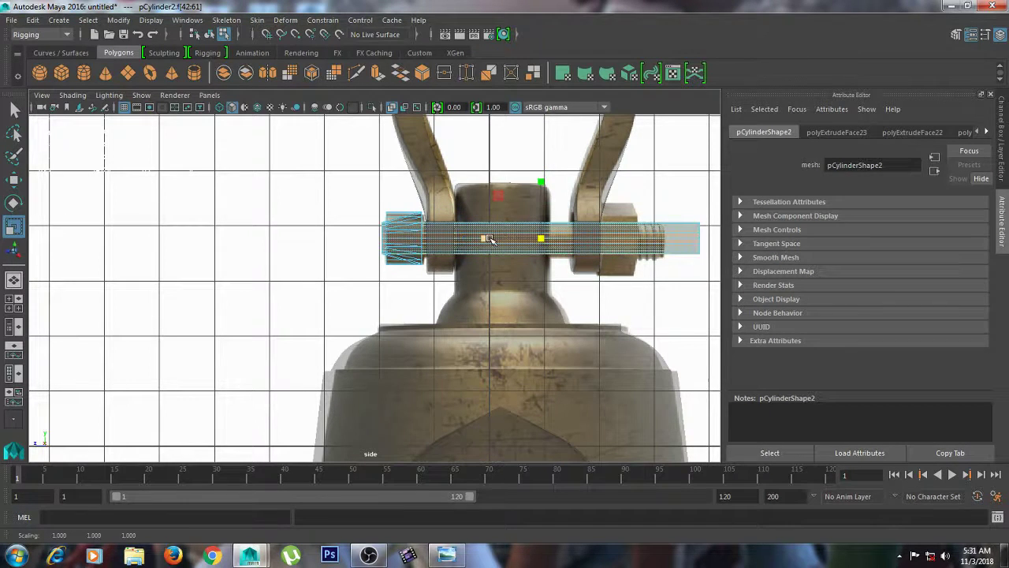
pyautogui.moveTo(484, 239); pyautogui.dragTo(494, 239)
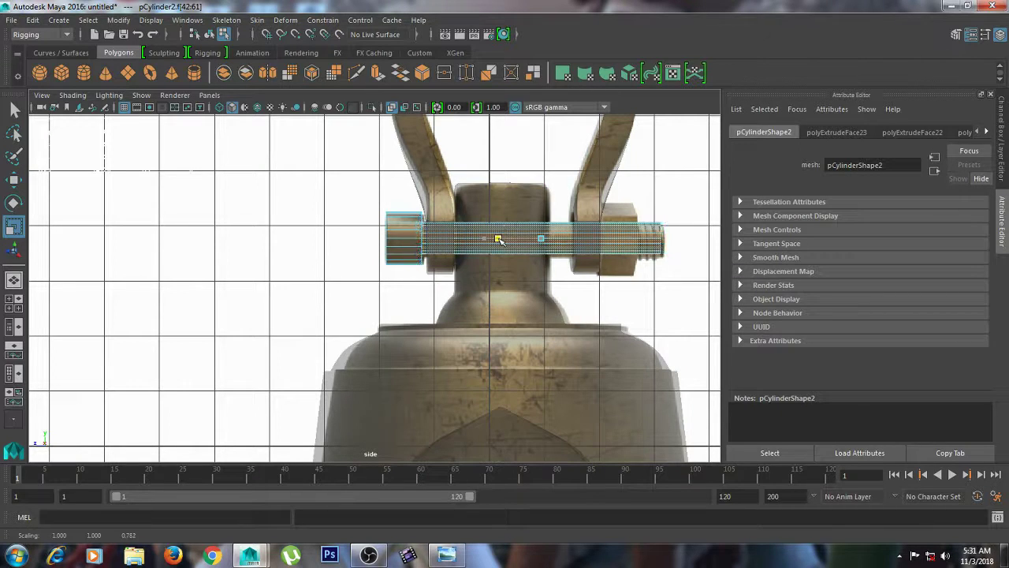
pyautogui.moveTo(544, 244); pyautogui.dragTo(542, 244)
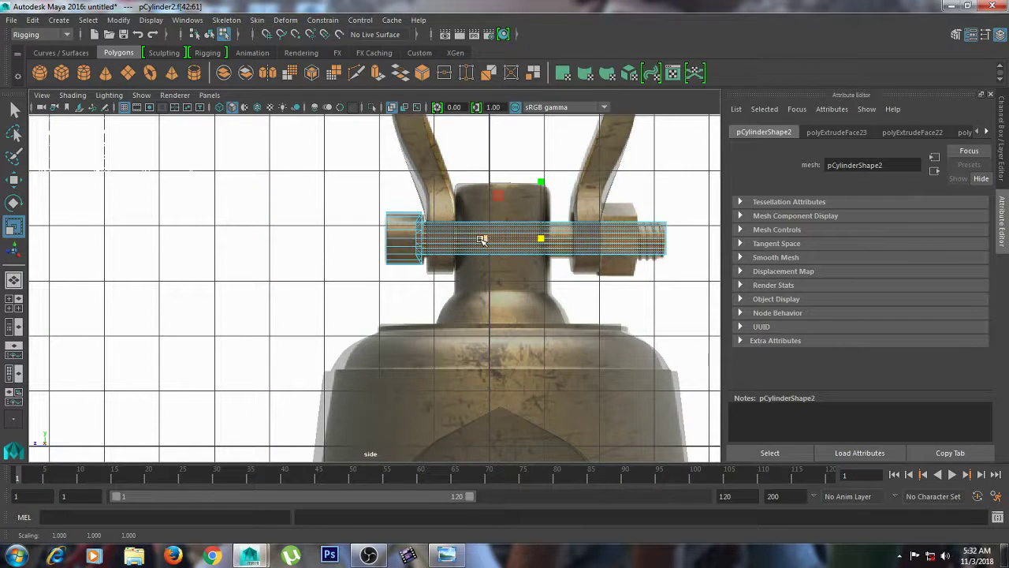
pyautogui.moveTo(482, 240); pyautogui.dragTo(487, 240)
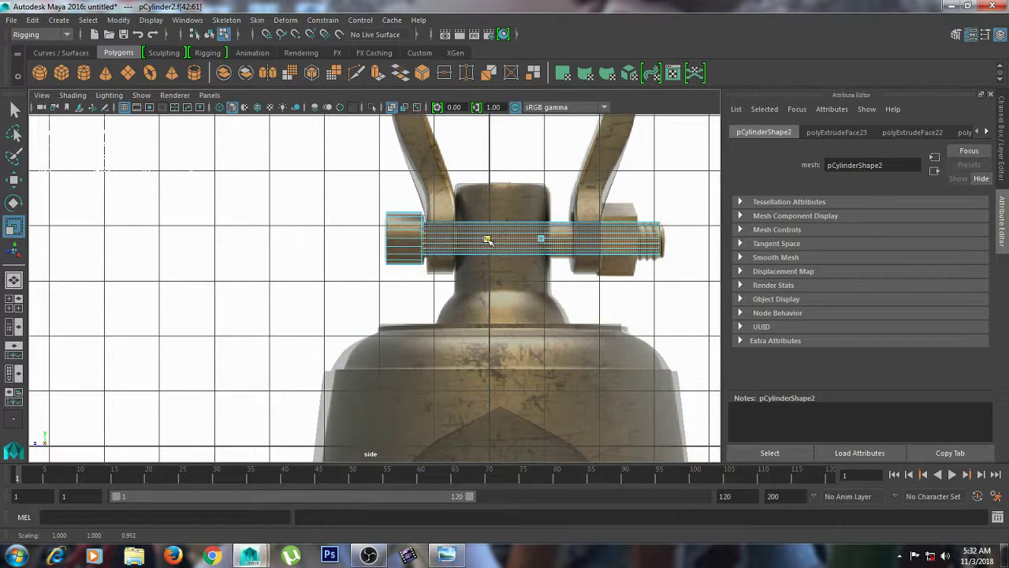
# Move the vertex ring at the shaft's free end along Z to match the bolt tip in the reference.
pyautogui.moveTo(516, 237); pyautogui.dragTo(481, 203, button='right')
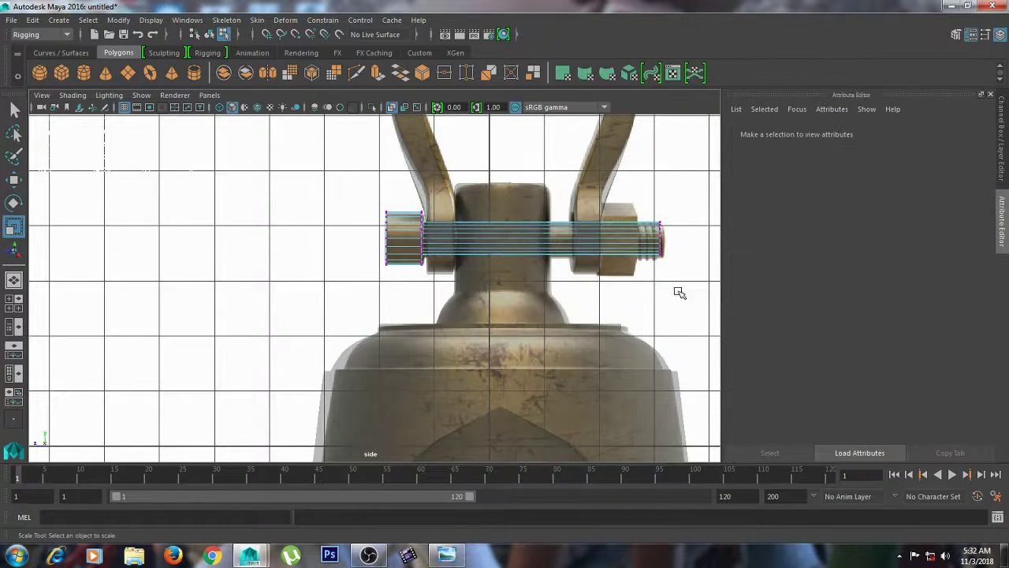
pyautogui.moveTo(680, 293); pyautogui.dragTo(647, 234)
pyautogui.press('w')
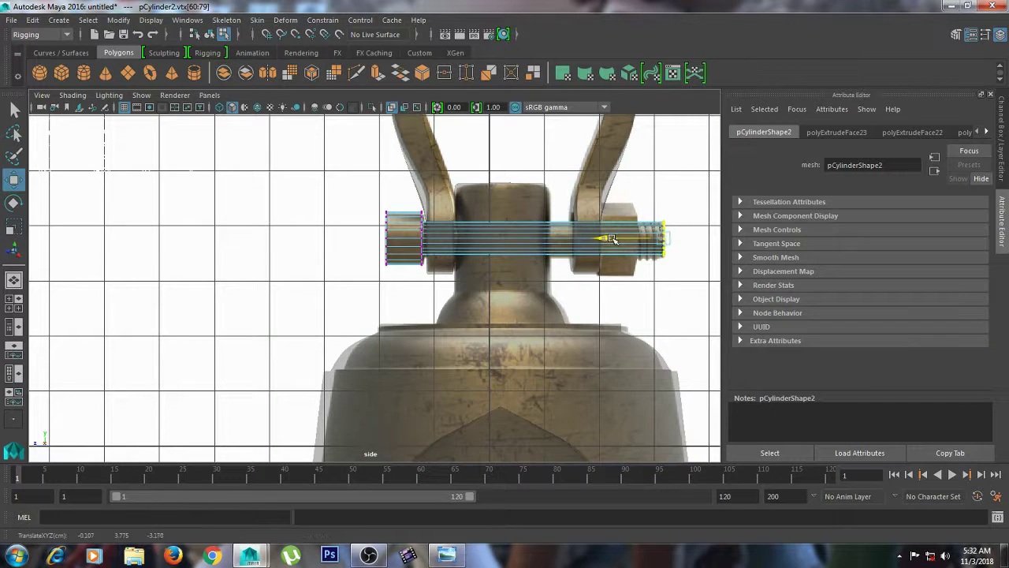
pyautogui.click(640, 282)
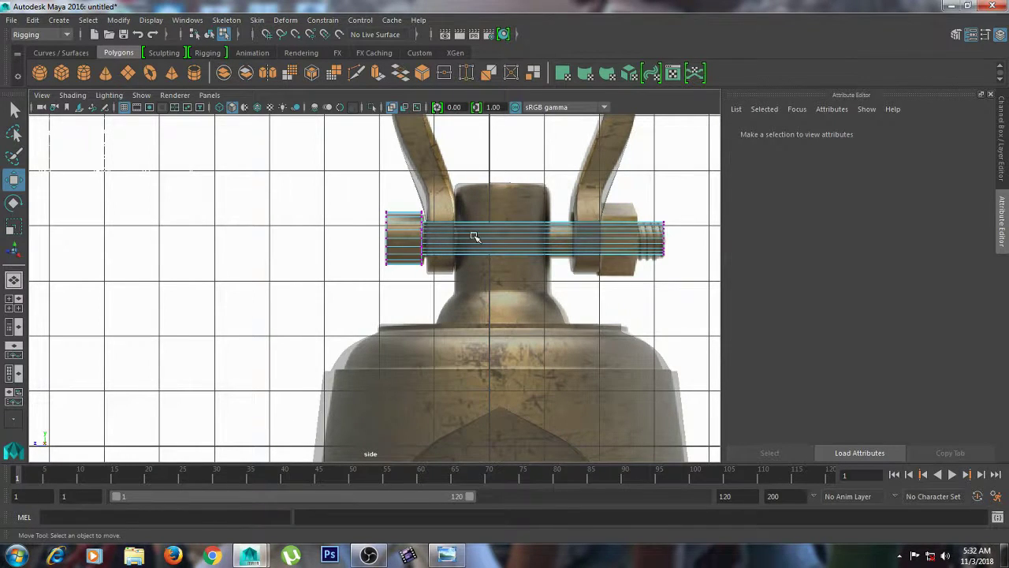
# Insert edge loops close to both ends of the bolt head with the Insert Edge Loop tool.
pyautogui.click(399, 230)
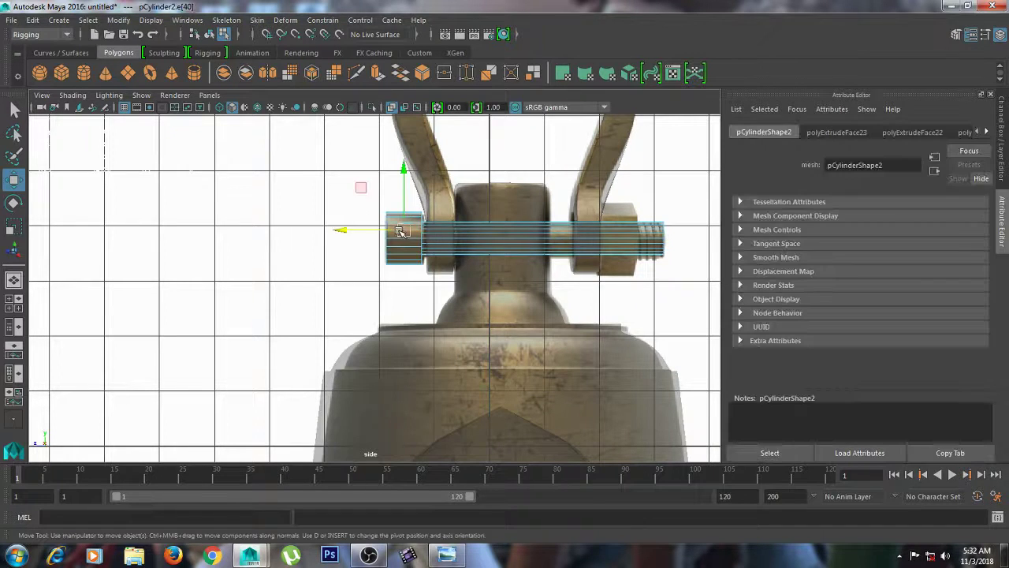
pyautogui.keyDown('shift'); pyautogui.moveTo(399, 231); pyautogui.dragTo(398, 307, button='right'); pyautogui.keyUp('shift')
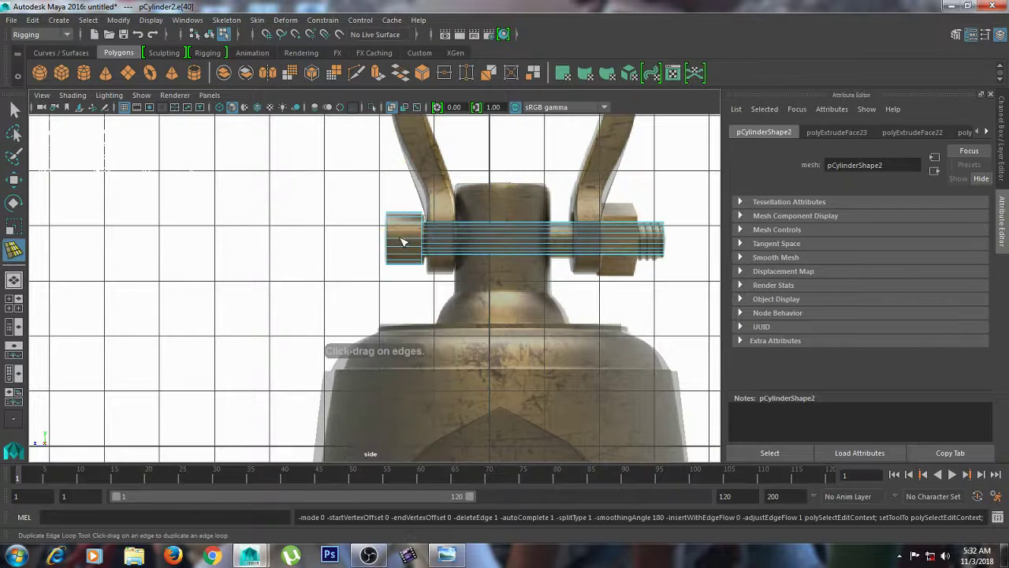
pyautogui.keyDown('shift'); pyautogui.moveTo(399, 231); pyautogui.dragTo(399, 319, button='right'); pyautogui.keyUp('shift')
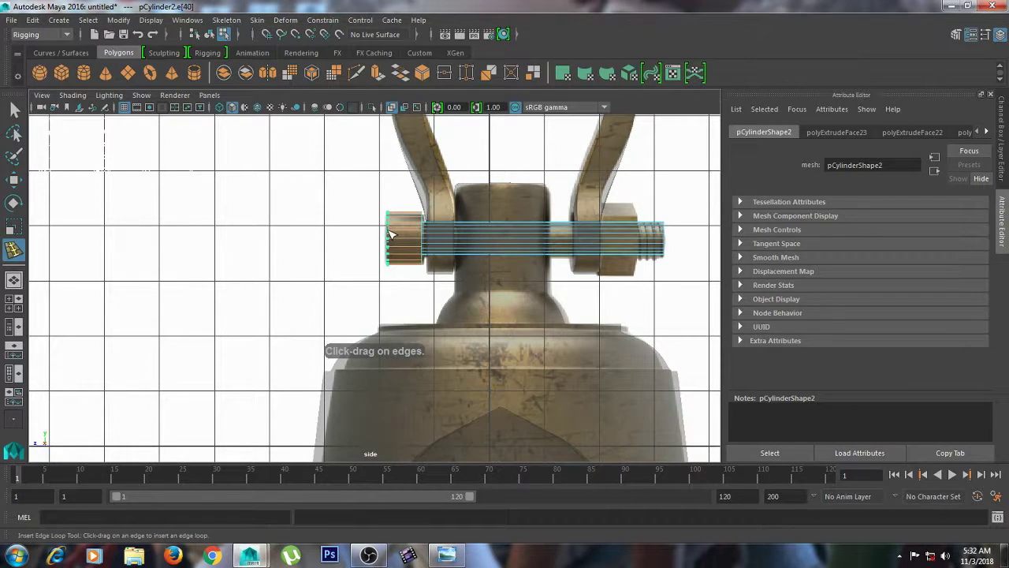
pyautogui.moveTo(388, 229); pyautogui.dragTo(424, 218)
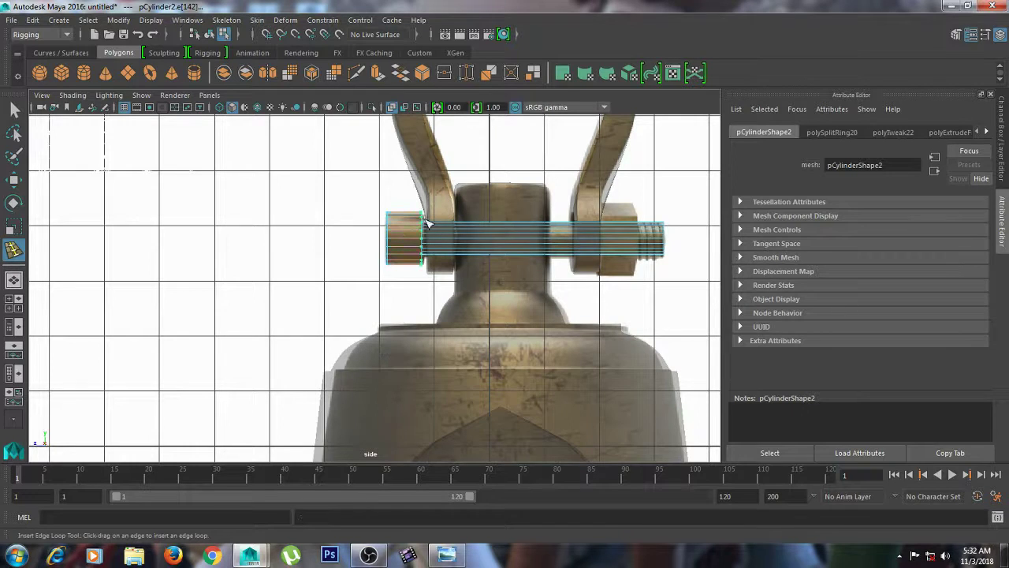
pyautogui.click(424, 223)
# Insert a supporting edge loop close to the shaft's free end, undoing misplaced attempts.
pyautogui.click(665, 230)
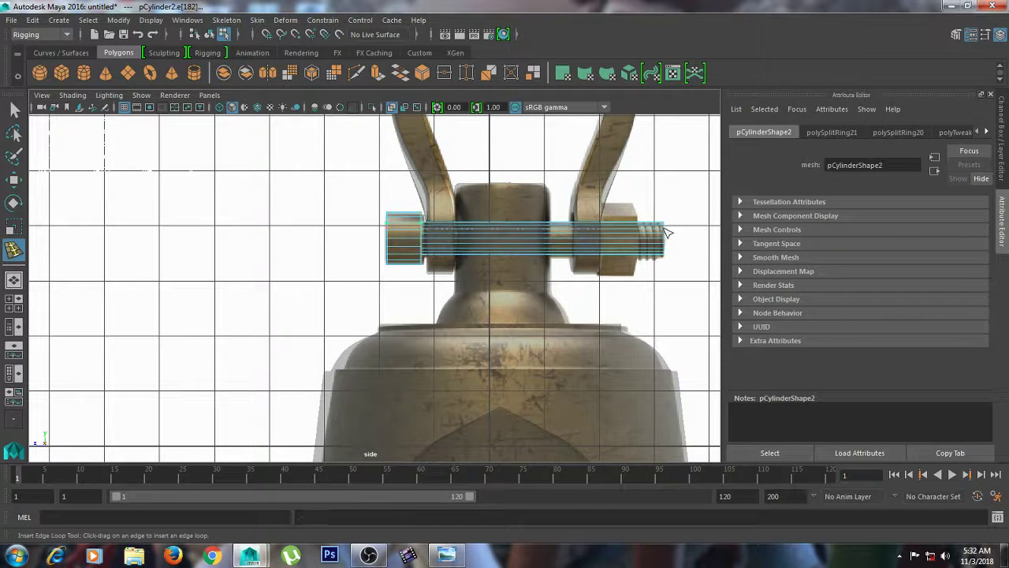
pyautogui.hotkey('ctrl', 'z')
pyautogui.moveTo(665, 228); pyautogui.dragTo(664, 241)
pyautogui.hotkey('ctrl', 'z')
# Examine the junction between the bolt head and the shaft up close in the perspective view.
pyautogui.press('space')
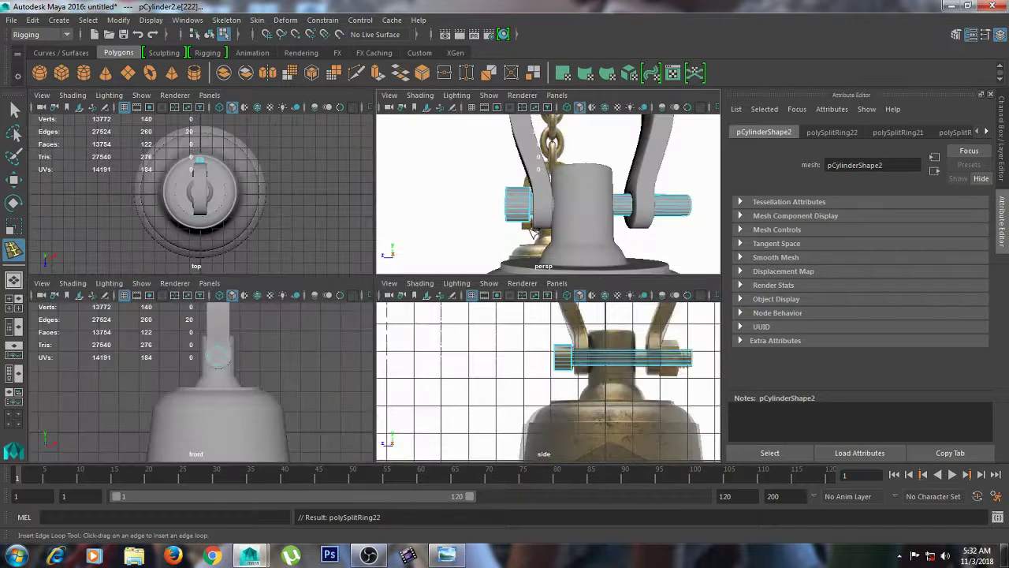
pyautogui.keyDown('alt'); pyautogui.moveTo(512, 221); pyautogui.dragTo(503, 231); pyautogui.keyUp('alt')
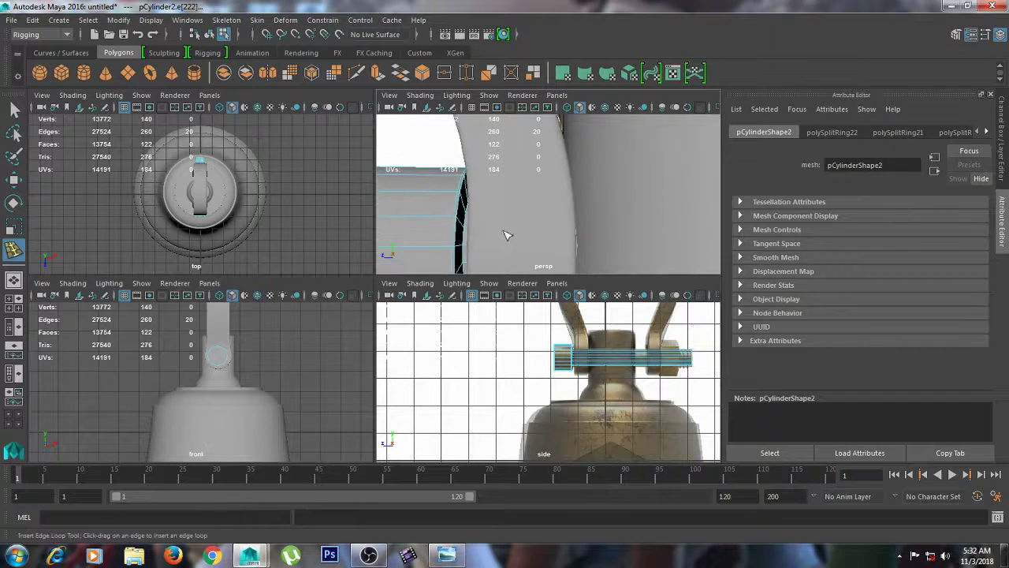
# Insert two more edge loops around the bolt where its head meets the shaft.
pyautogui.click(464, 232)
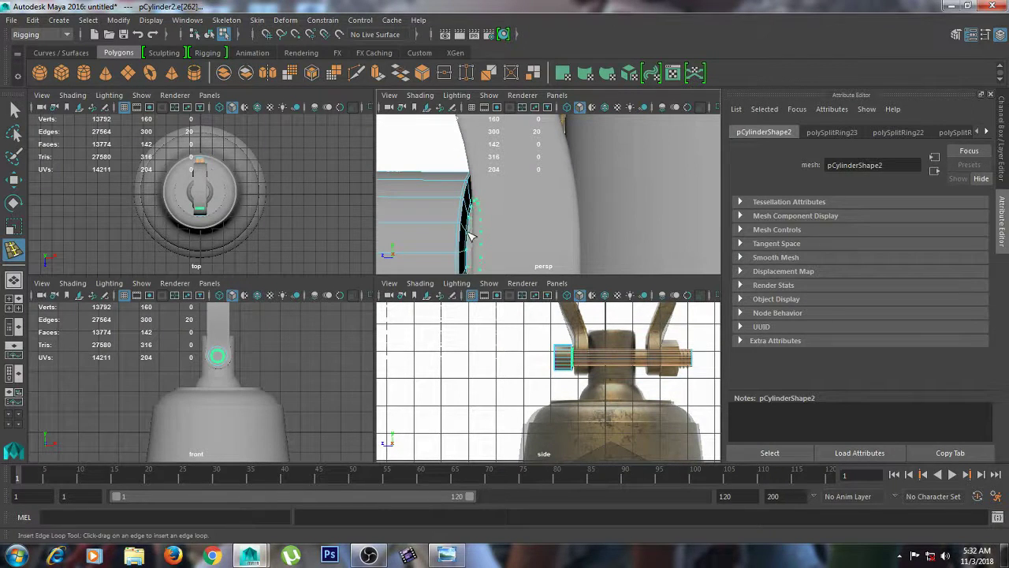
pyautogui.click(471, 236)
pyautogui.scroll(-6, 473, 236)
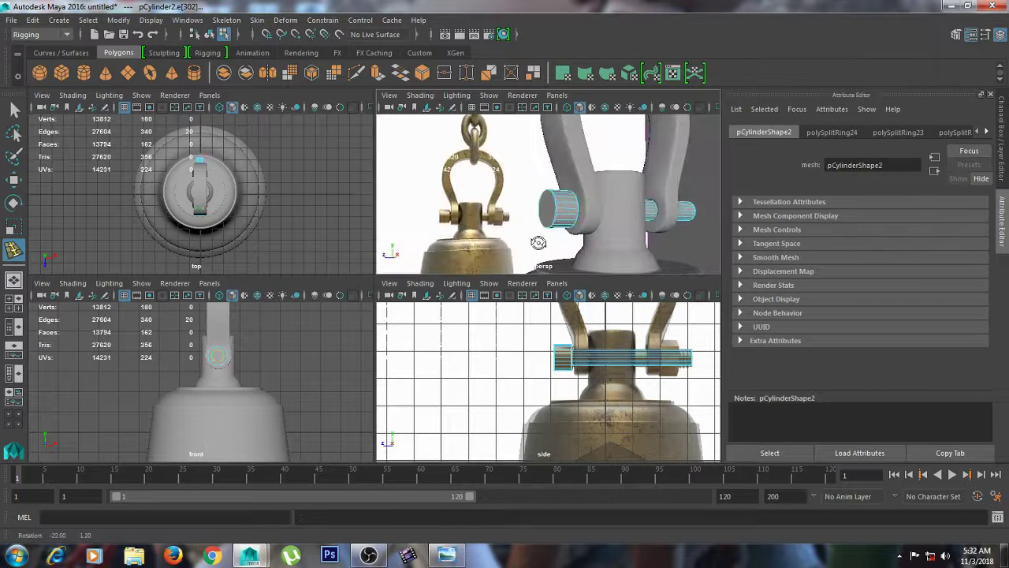
# Extrude the outer face of the bolt head with an offset of about 0.16 and poke the inset face.
pyautogui.press('w')
pyautogui.scroll(4, 595, 229)
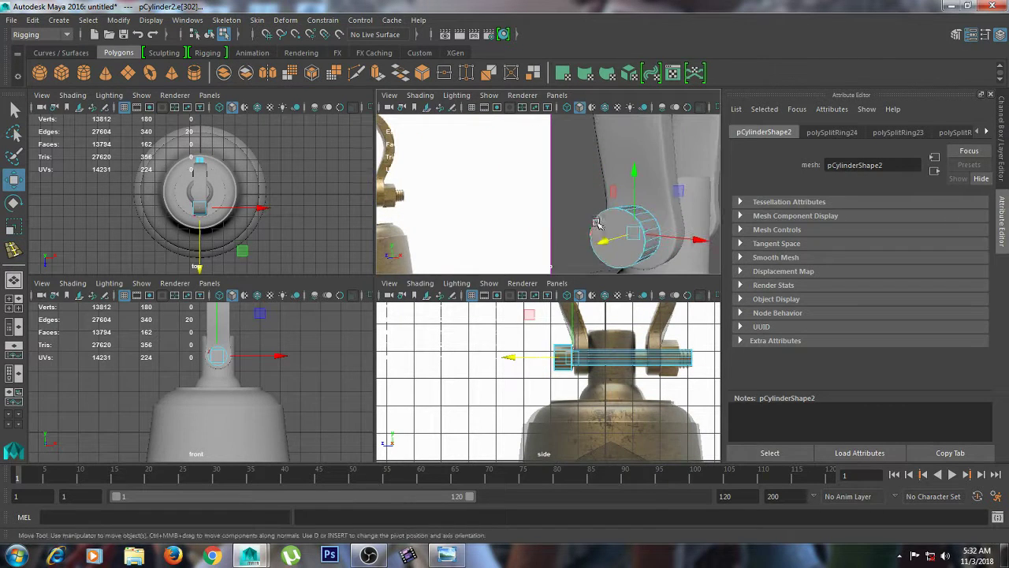
pyautogui.click(603, 227)
pyautogui.keyDown('shift'); pyautogui.moveTo(604, 226); pyautogui.dragTo(606, 260, button='right'); pyautogui.keyUp('shift')
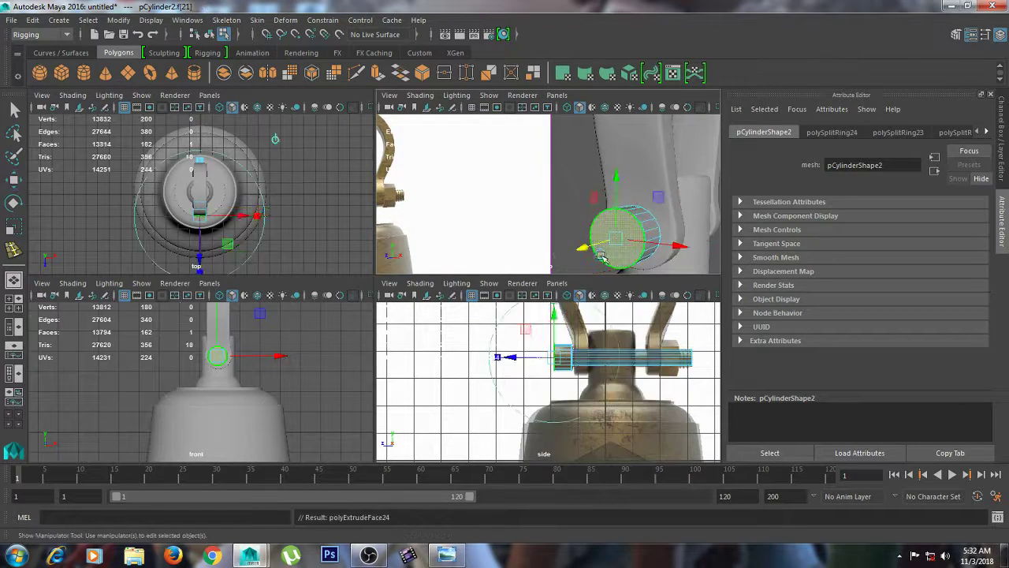
pyautogui.moveTo(413, 210); pyautogui.dragTo(425, 210)
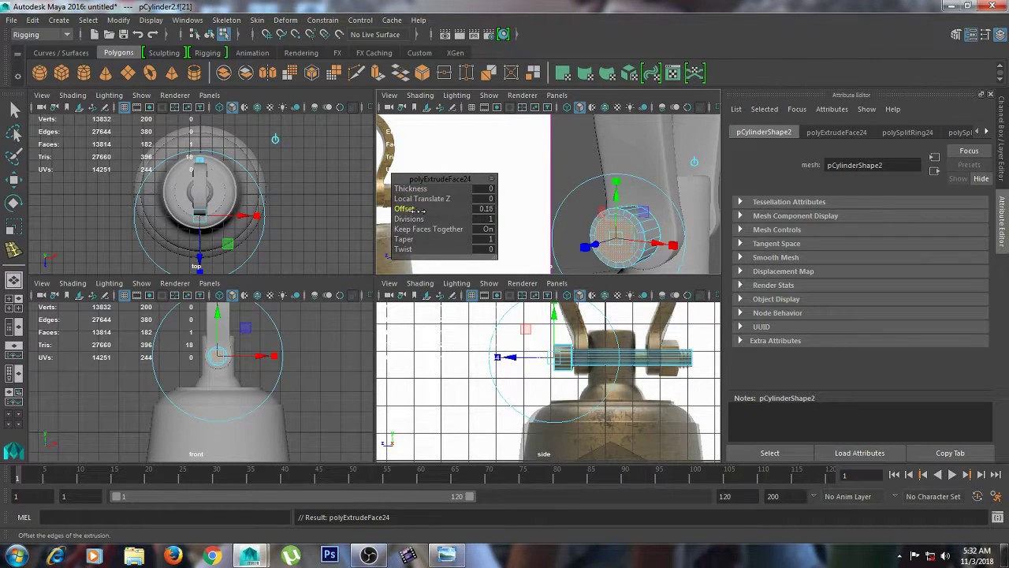
pyautogui.keyDown('shift'); pyautogui.moveTo(621, 234); pyautogui.dragTo(680, 186, button='right'); pyautogui.keyUp('shift')
pyautogui.click(678, 215)
pyautogui.keyDown('alt'); pyautogui.moveTo(691, 231); pyautogui.dragTo(642, 229); pyautogui.keyUp('alt')
pyautogui.click(667, 239)
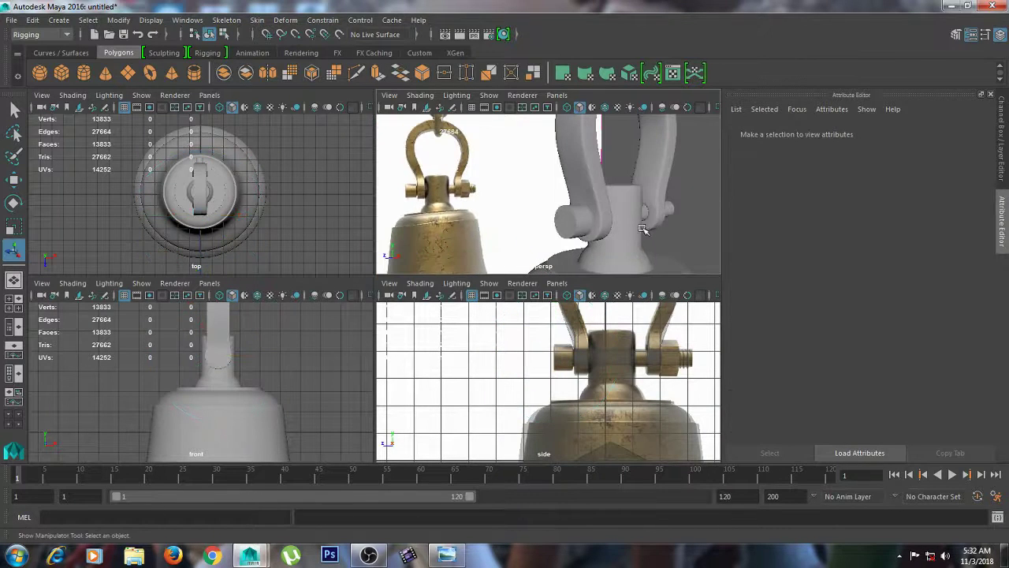
# Display the whole bolt with smooth mesh preview and inspect it from the side against the bell reference.
pyautogui.click(591, 223)
pyautogui.press('3')
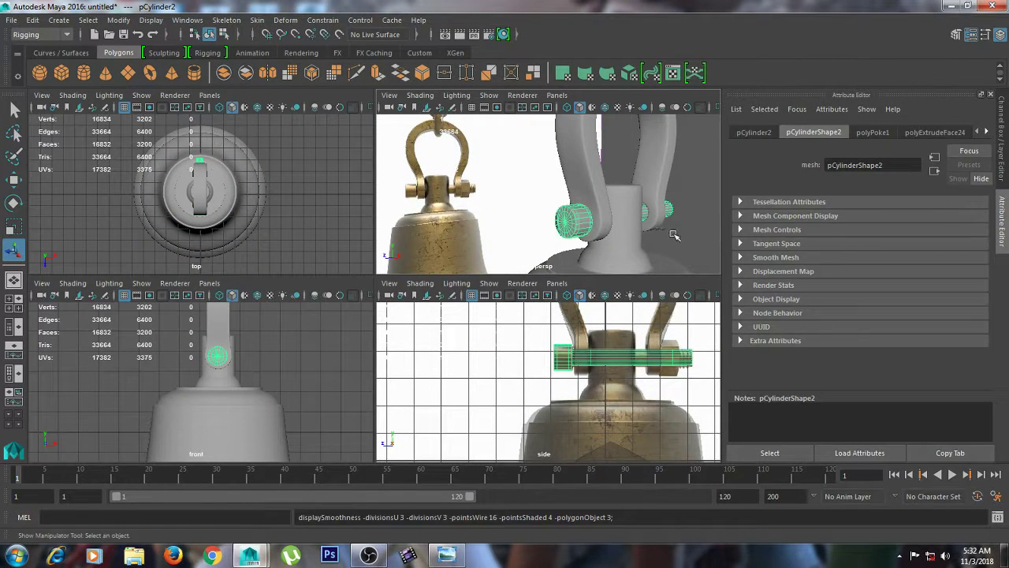
pyautogui.click(674, 234)
pyautogui.scroll(-3, 680, 236)
pyautogui.keyDown('alt'); pyautogui.moveTo(683, 238); pyautogui.dragTo(617, 240); pyautogui.keyUp('alt')
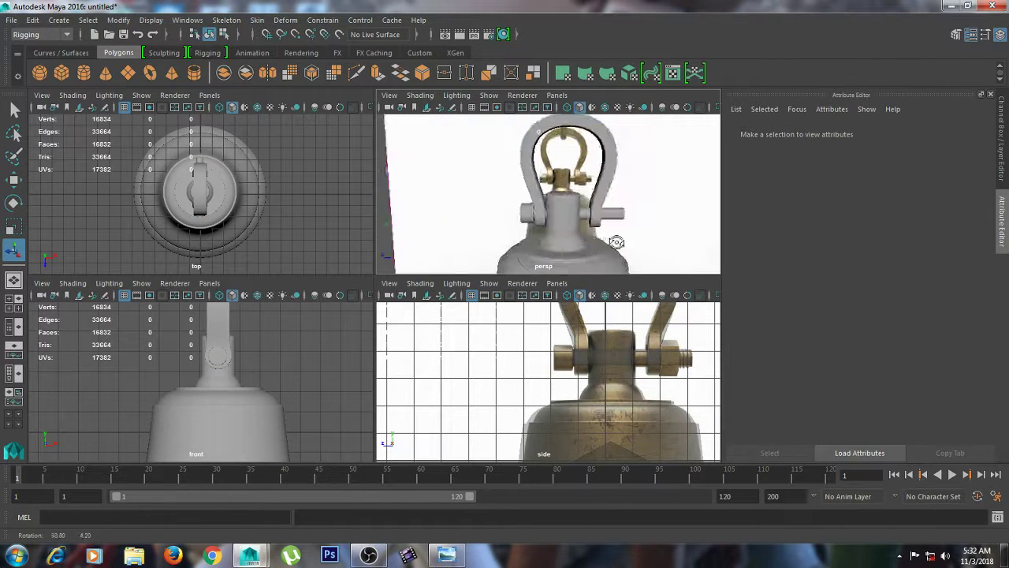
pyautogui.scroll(4, 620, 234)
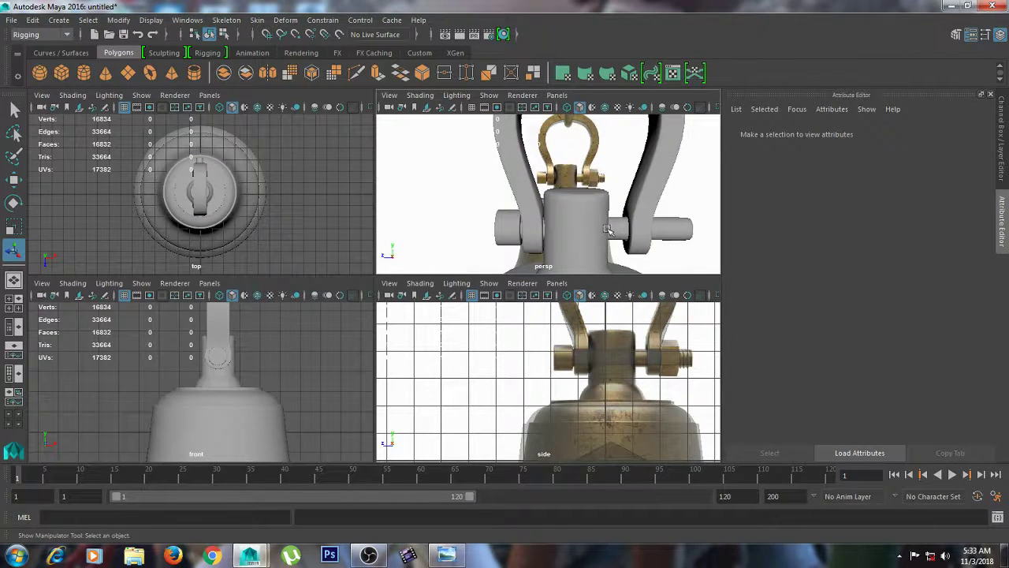
# Create a polygon helix beside the bolt in the front view, about 4.03 high and 2.31 wide.
pyautogui.press('space')
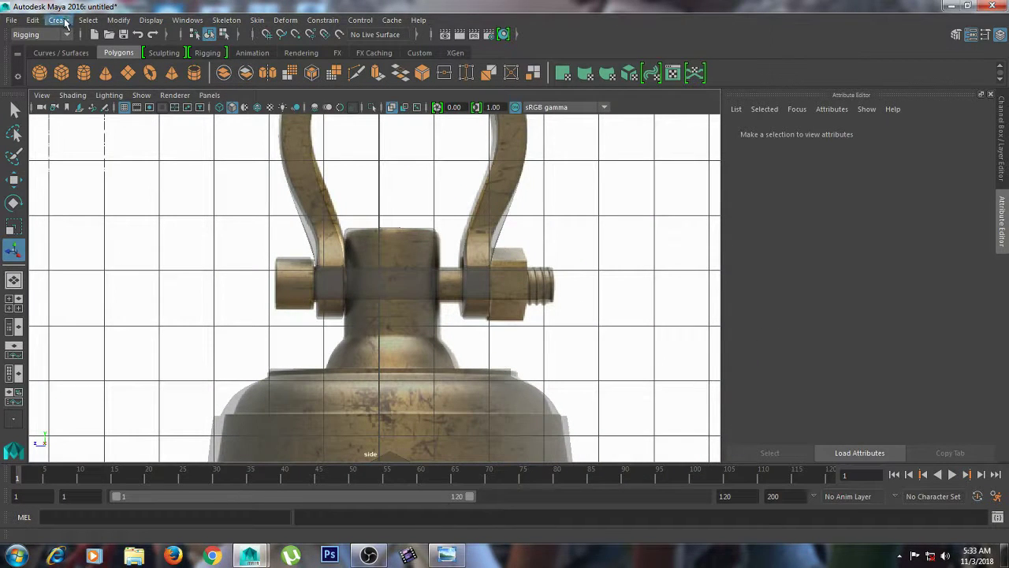
pyautogui.click(64, 20)
pyautogui.moveTo(100, 68)
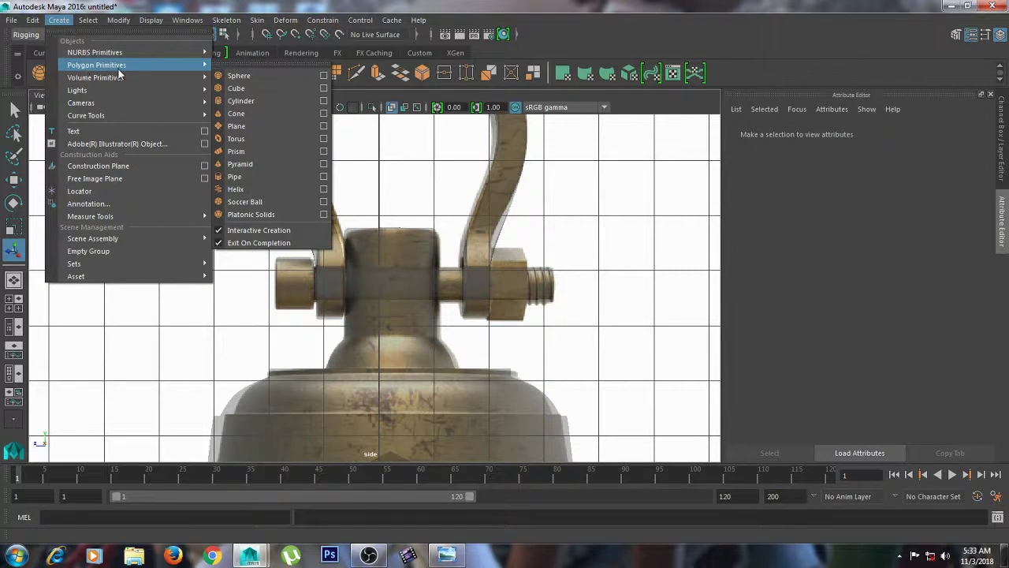
pyautogui.click(239, 195)
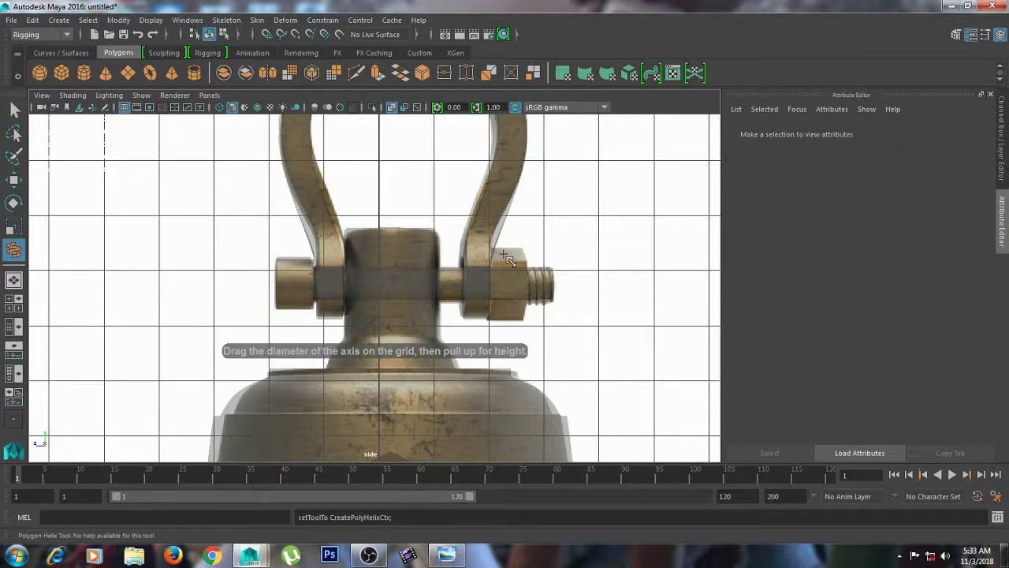
pyautogui.press('space')
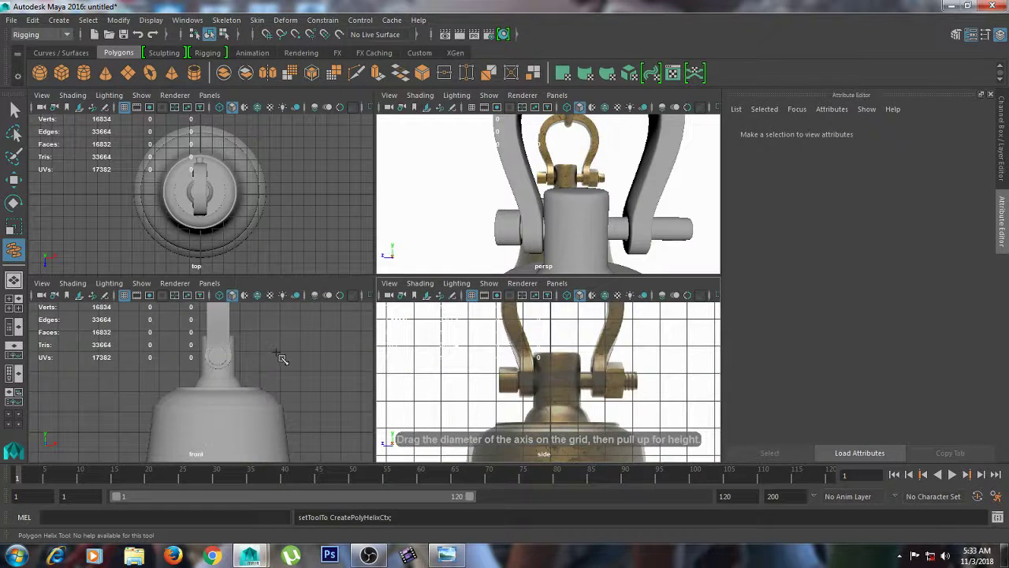
pyautogui.moveTo(276, 353); pyautogui.dragTo(296, 270)
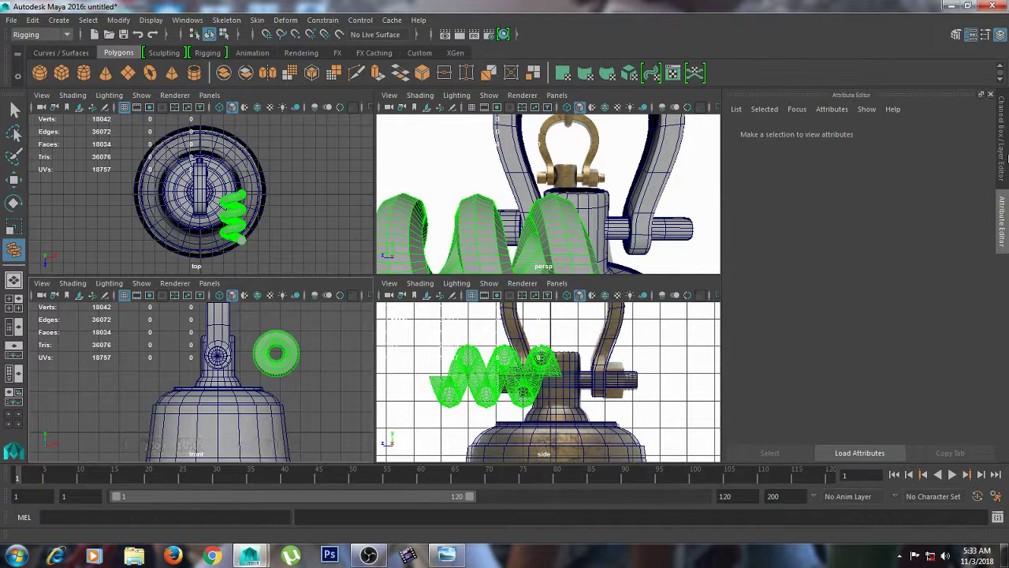
pyautogui.click(1003, 216)
pyautogui.click(1004, 217)
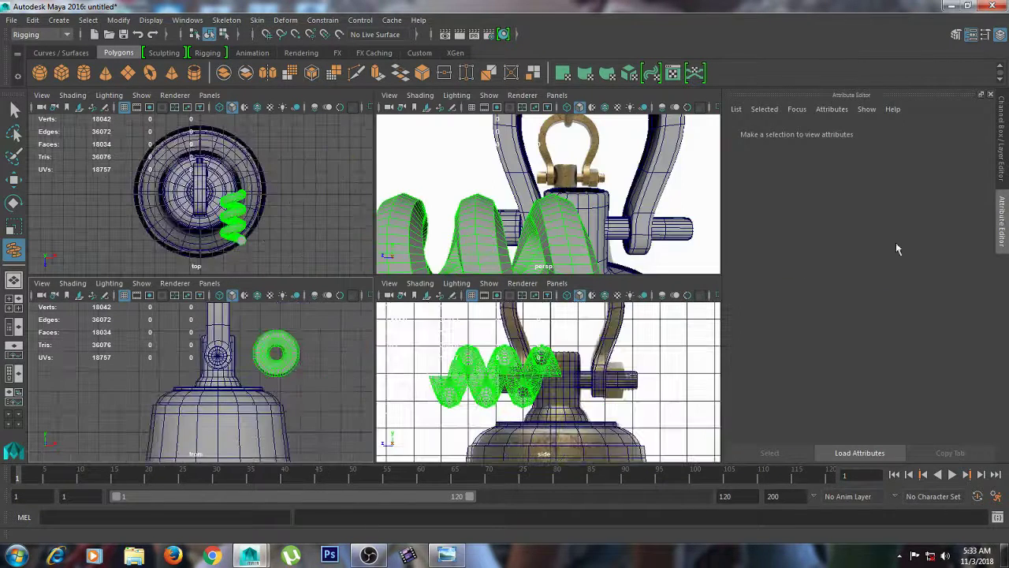
pyautogui.moveTo(445, 349); pyautogui.dragTo(465, 349)
pyautogui.press('w')
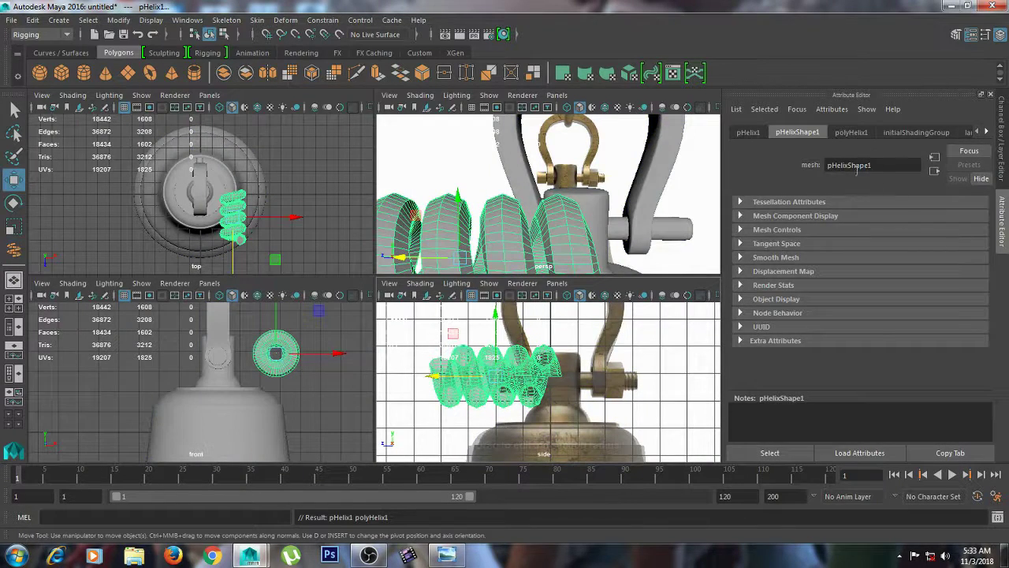
# Set the helix to 4.891 coils with a radius of 0.275.
pyautogui.click(864, 134)
pyautogui.moveTo(894, 217); pyautogui.dragTo(898, 218)
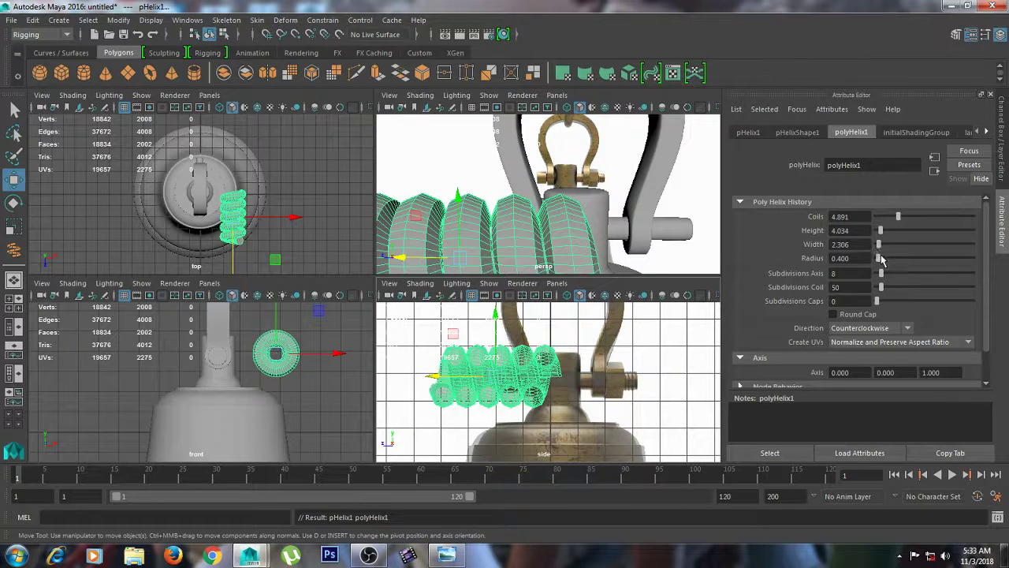
pyautogui.moveTo(880, 260); pyautogui.dragTo(880, 260)
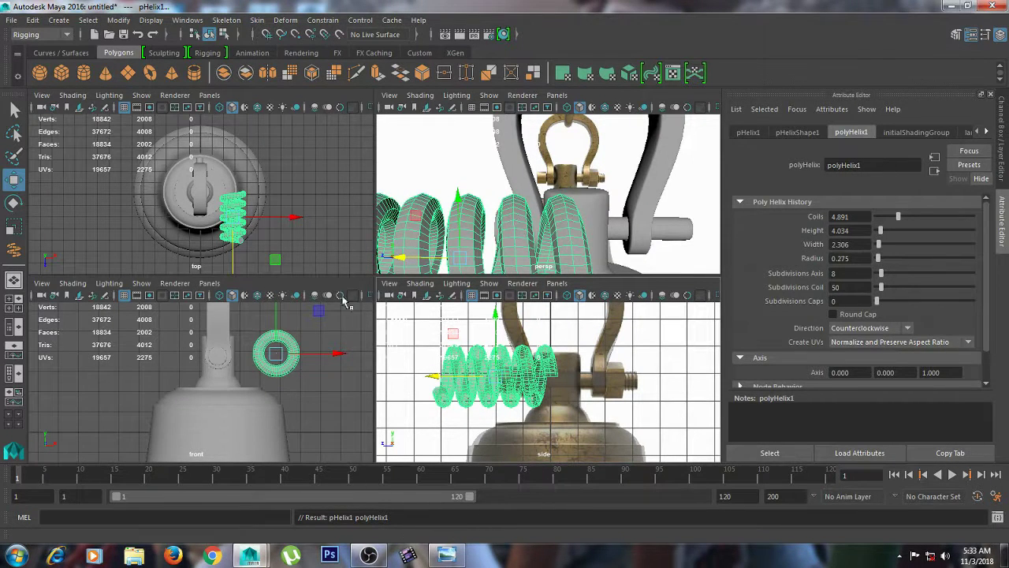
# Centre the helix on the bolt's axis in the front view and scale it down to about the bolt head's diameter.
pyautogui.press('e')
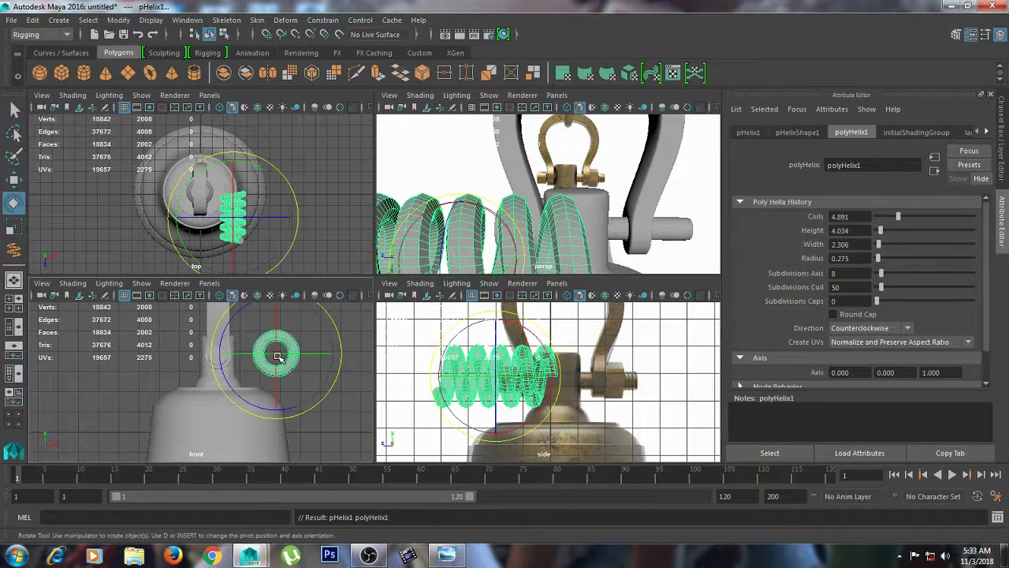
pyautogui.press('w')
pyautogui.press('e')
pyautogui.press('r')
pyautogui.press('w')
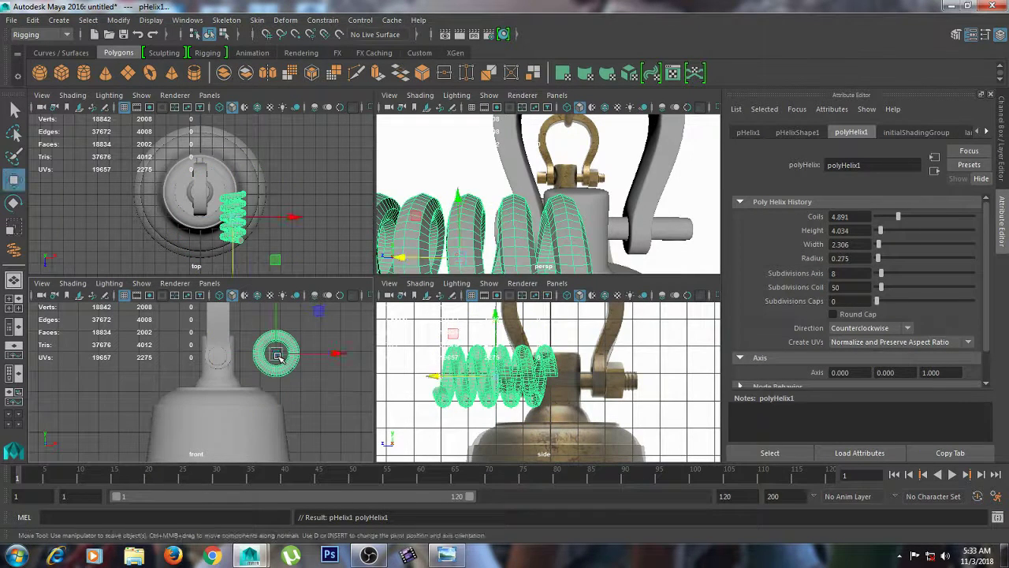
pyautogui.press('e')
pyautogui.press('w')
pyautogui.moveTo(278, 356); pyautogui.dragTo(194, 333)
pyautogui.press('r')
pyautogui.press('w')
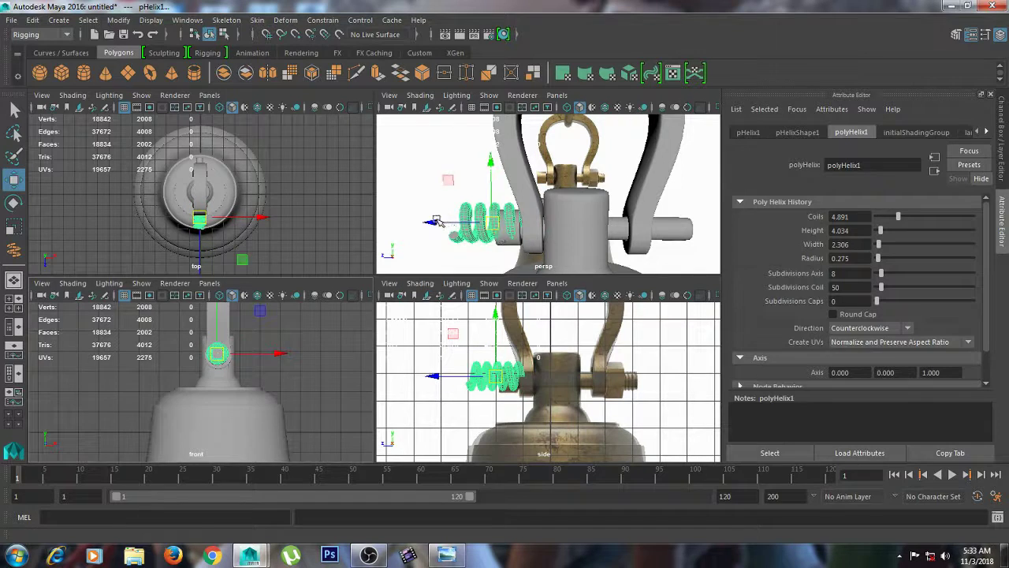
# Move the helix to the bolt's end opposite the head and scale it down to wrap closely around the shaft.
pyautogui.moveTo(473, 217); pyautogui.dragTo(672, 251)
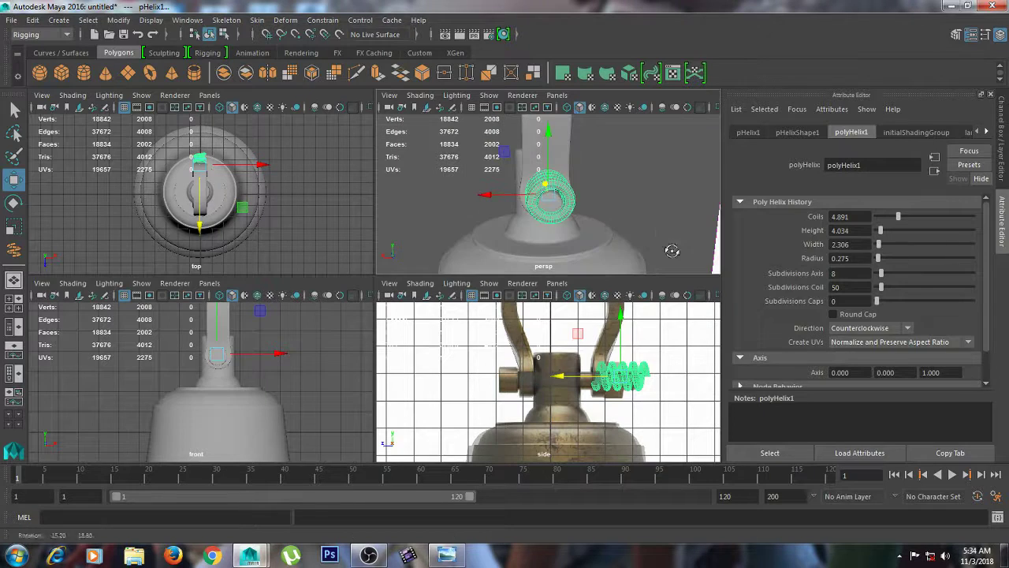
pyautogui.click(550, 138)
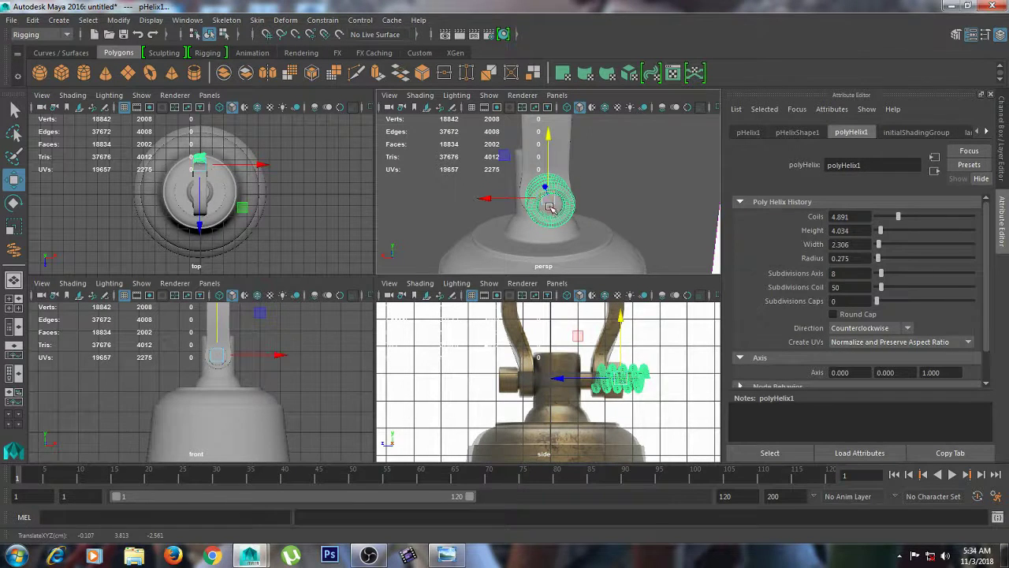
pyautogui.press('r')
pyautogui.moveTo(546, 195); pyautogui.dragTo(577, 199)
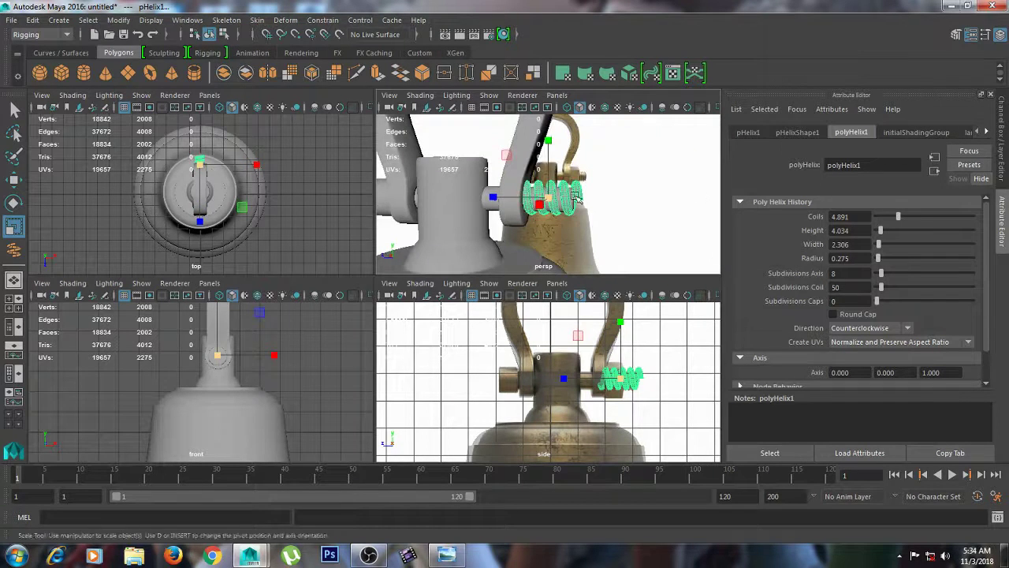
pyautogui.press('w')
pyautogui.moveTo(506, 199); pyautogui.dragTo(500, 196)
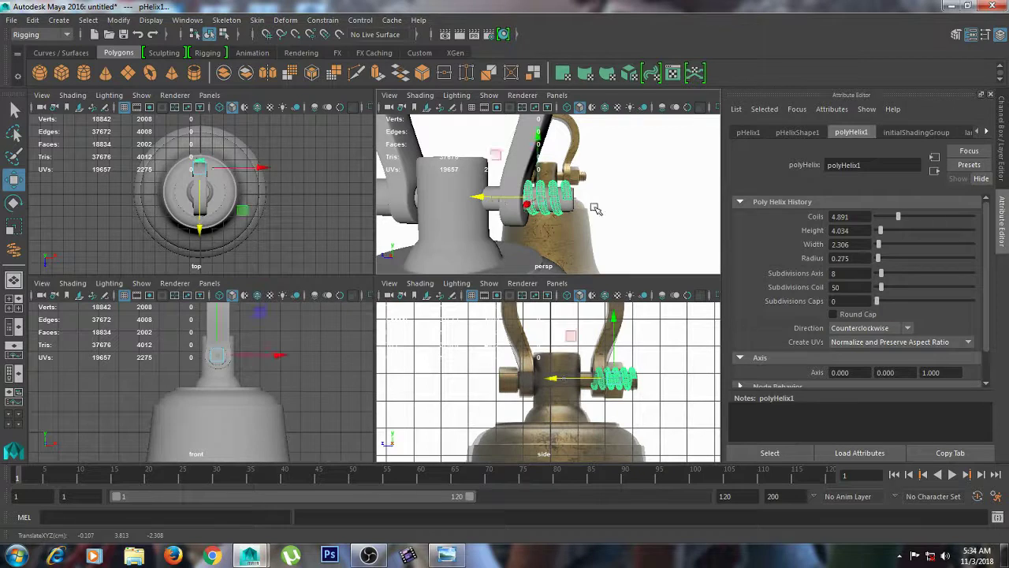
# Compress the helix along the bolt's length and slide it outward to sit at the tip of the shaft.
pyautogui.press('e')
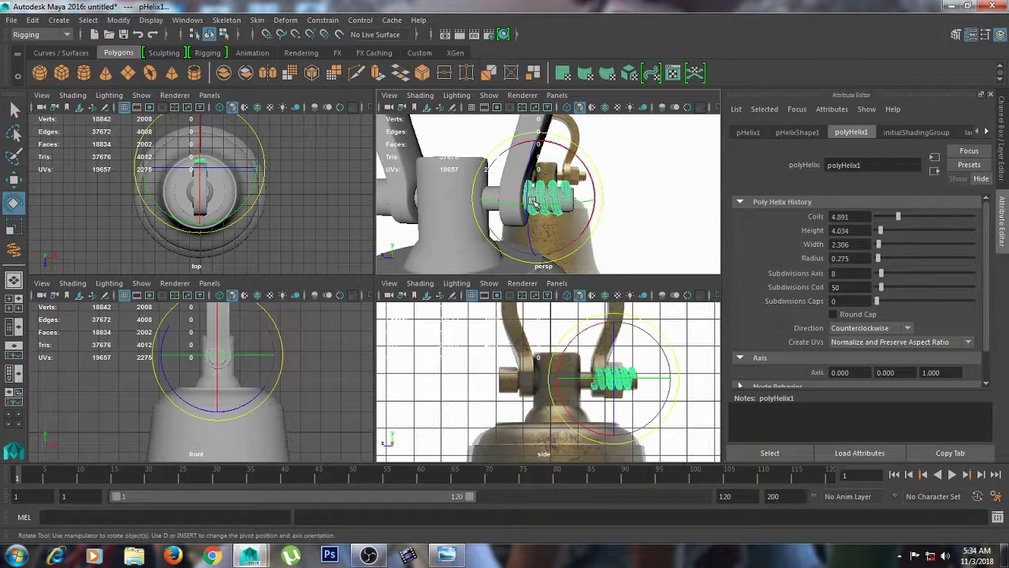
pyautogui.press('r')
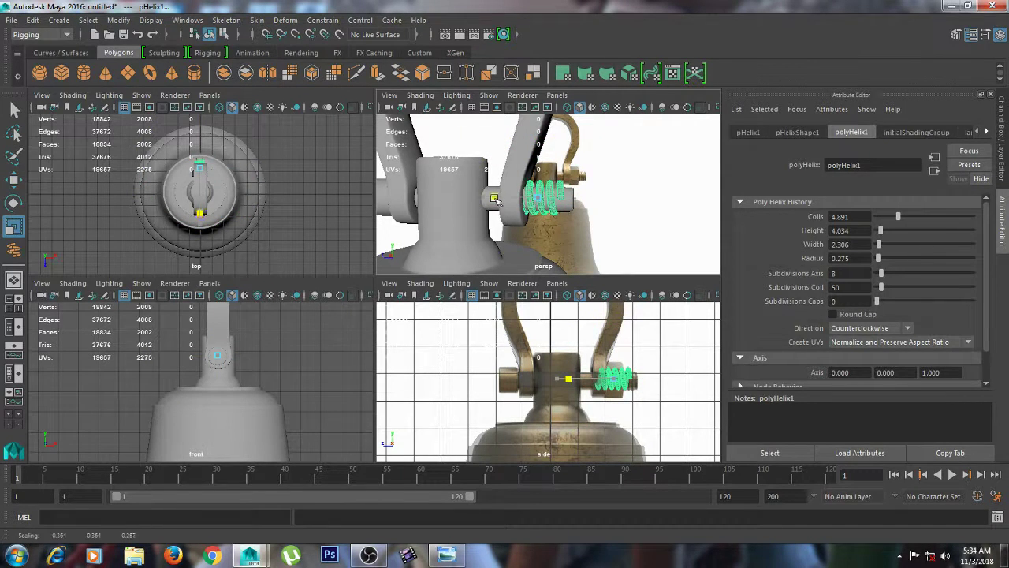
pyautogui.press('w')
pyautogui.moveTo(495, 198); pyautogui.dragTo(502, 198)
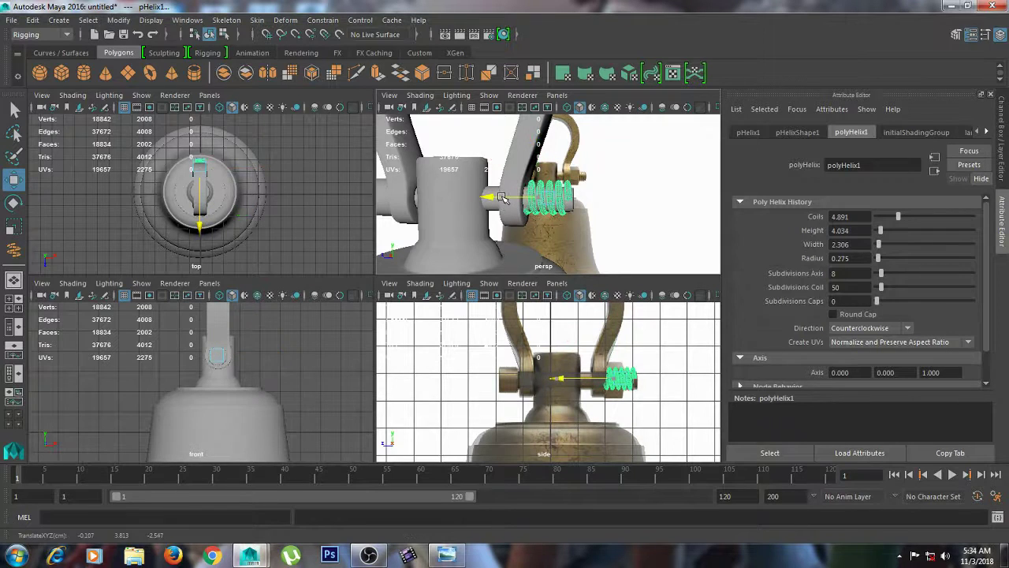
# Extrude the end face of the bolt's threaded tip with an offset of 0.1, with smooth preview turned off.
pyautogui.keyDown('alt'); pyautogui.moveTo(599, 201); pyautogui.dragTo(466, 187); pyautogui.keyUp('alt')
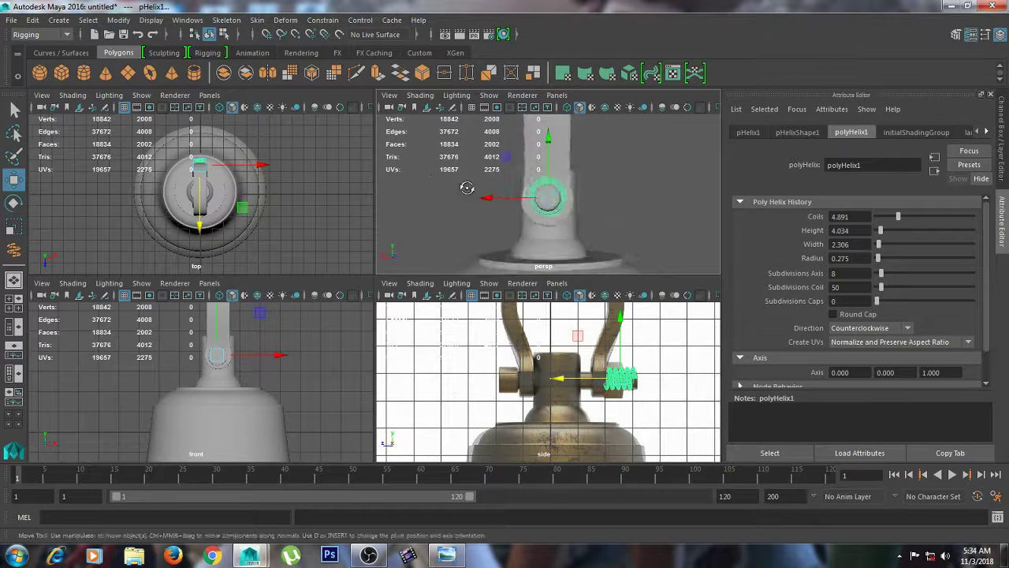
pyautogui.keyDown('alt'); pyautogui.moveTo(465, 187); pyautogui.dragTo(616, 218, button='right'); pyautogui.keyUp('alt')
pyautogui.keyDown('alt'); pyautogui.moveTo(619, 219); pyautogui.dragTo(592, 222); pyautogui.keyUp('alt')
pyautogui.click(593, 221)
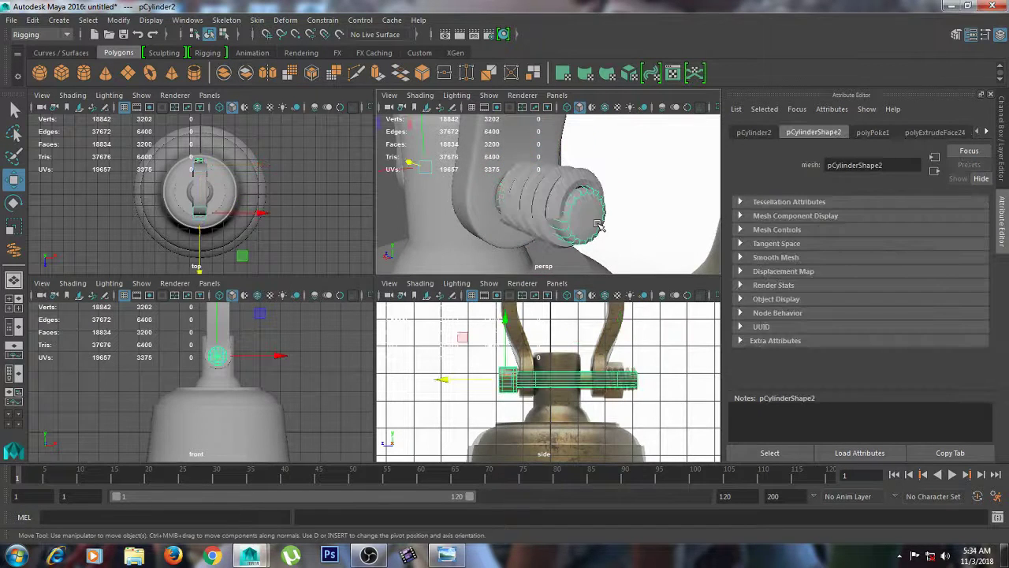
pyautogui.rightClick(594, 221)
pyautogui.click(597, 233)
pyautogui.click(591, 219)
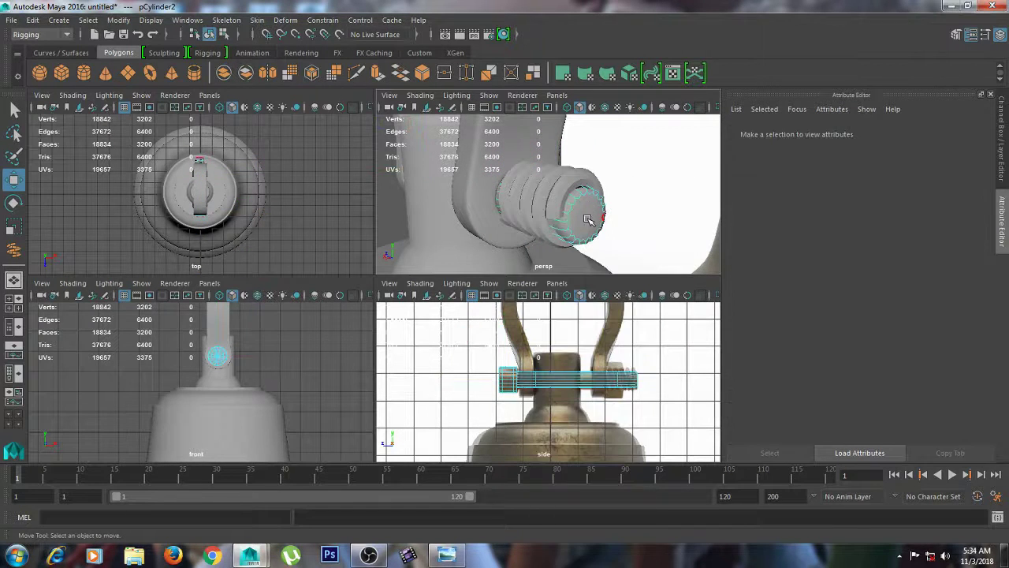
pyautogui.keyDown('shift'); pyautogui.rightClick(596, 232); pyautogui.keyUp('shift')
pyautogui.click(596, 240)
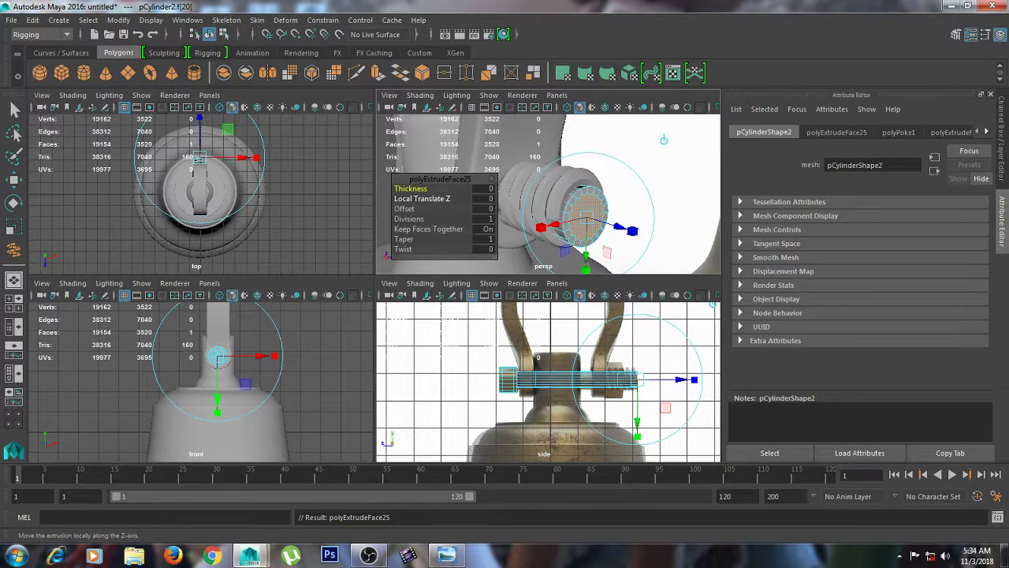
pyautogui.press('1')
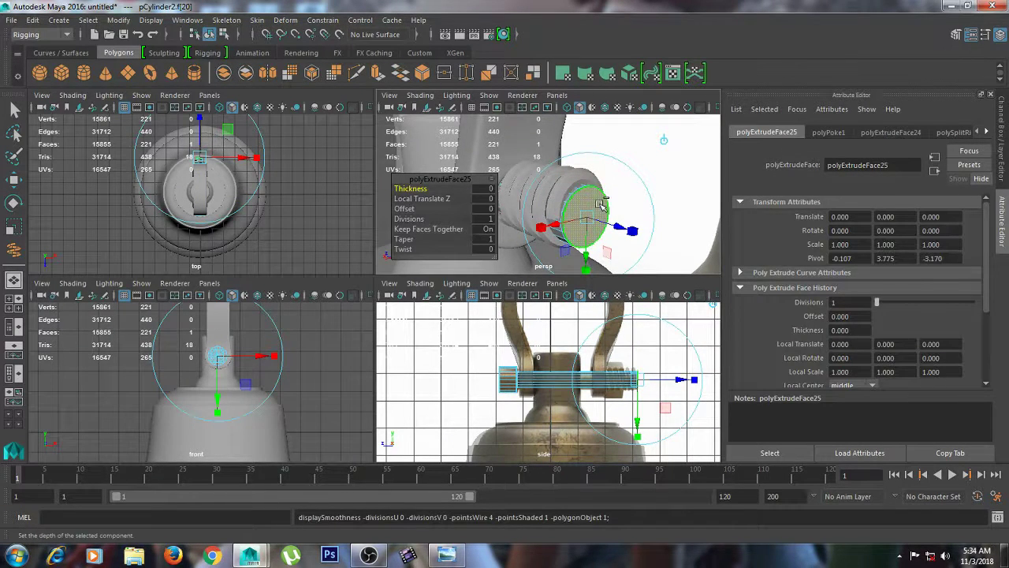
pyautogui.moveTo(406, 208); pyautogui.dragTo(418, 207)
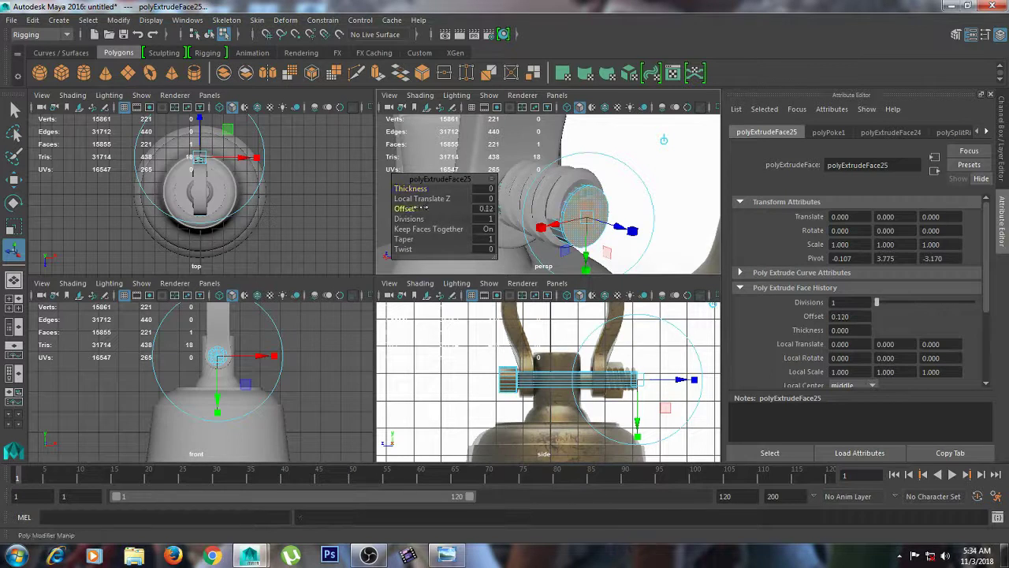
# Poke the inset face on the bolt's threaded tip and display the bolt smoothed.
pyautogui.keyDown('shift'); pyautogui.moveTo(609, 209); pyautogui.dragTo(632, 144, button='right'); pyautogui.keyUp('shift')
pyautogui.press('3')
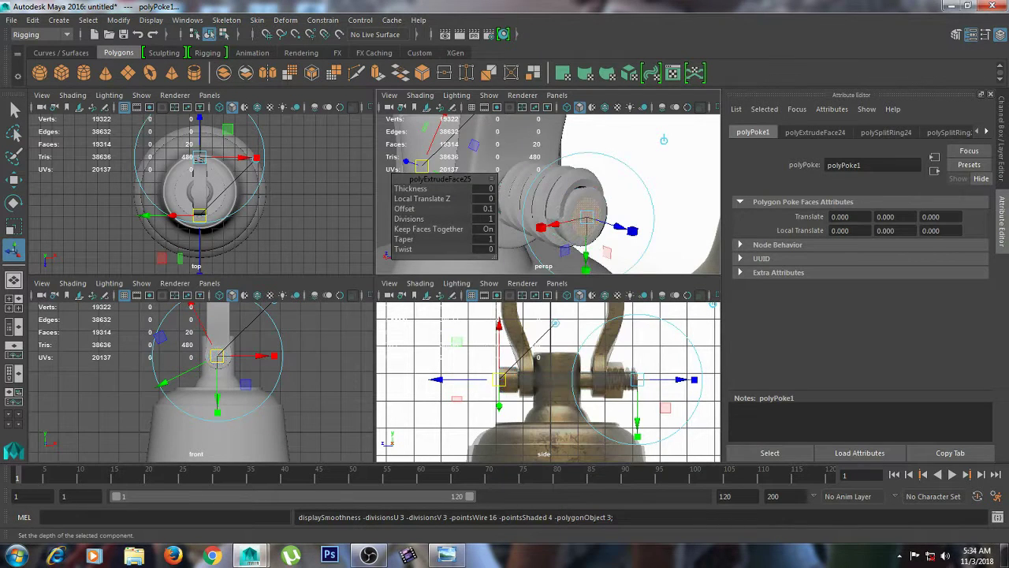
# Display the thread helix at the bolt's end smoothed.
pyautogui.click(596, 219)
pyautogui.keyDown('alt'); pyautogui.moveTo(596, 220); pyautogui.dragTo(552, 197); pyautogui.keyUp('alt')
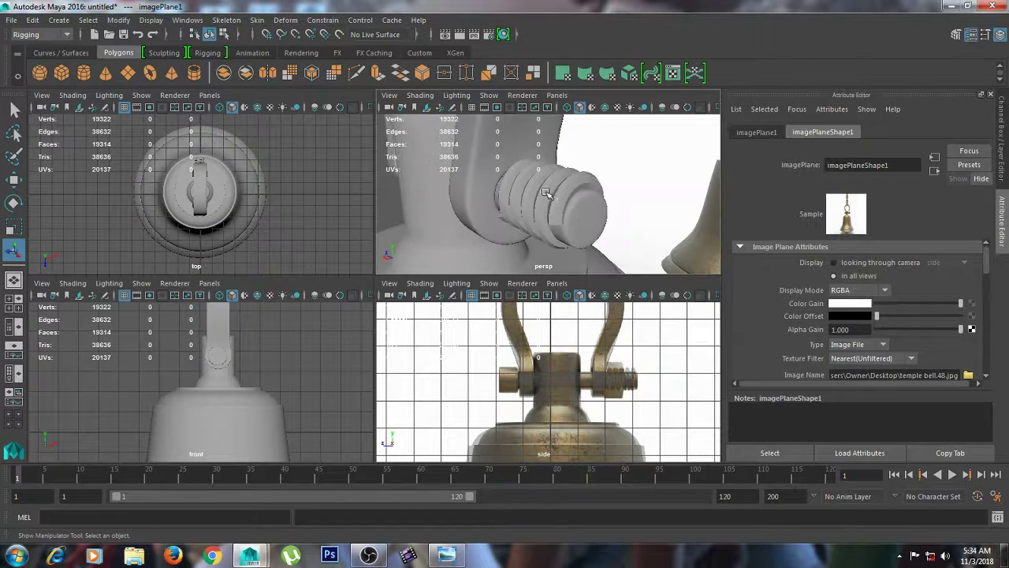
pyautogui.click(547, 193)
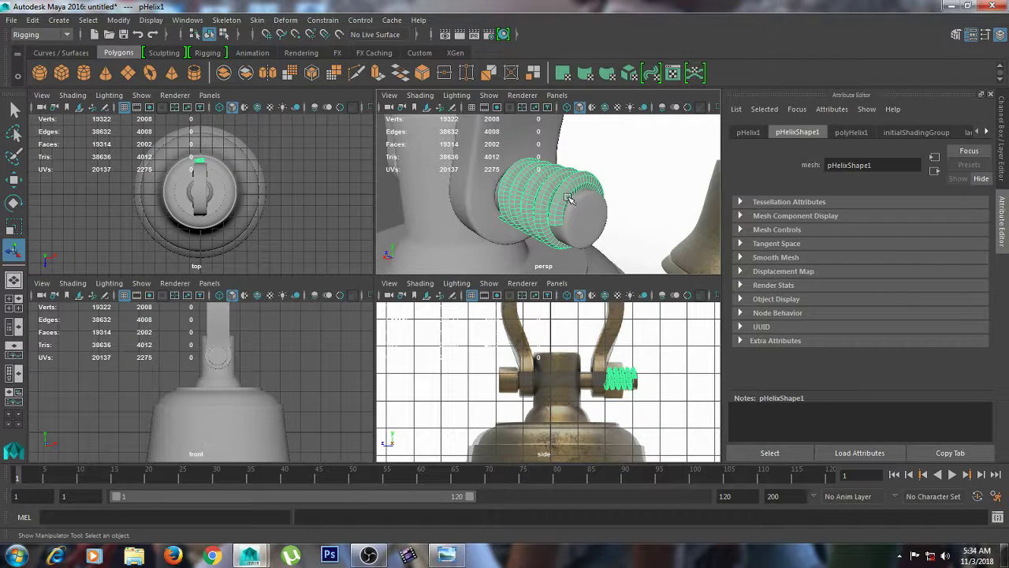
pyautogui.press('3')
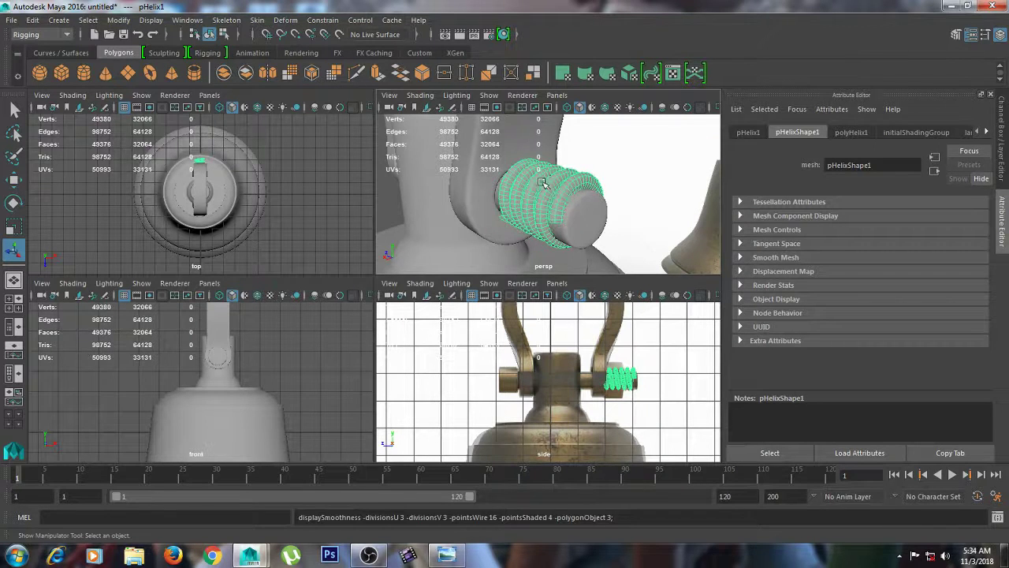
pyautogui.keyDown('alt'); pyautogui.moveTo(543, 182); pyautogui.dragTo(566, 155); pyautogui.keyUp('alt')
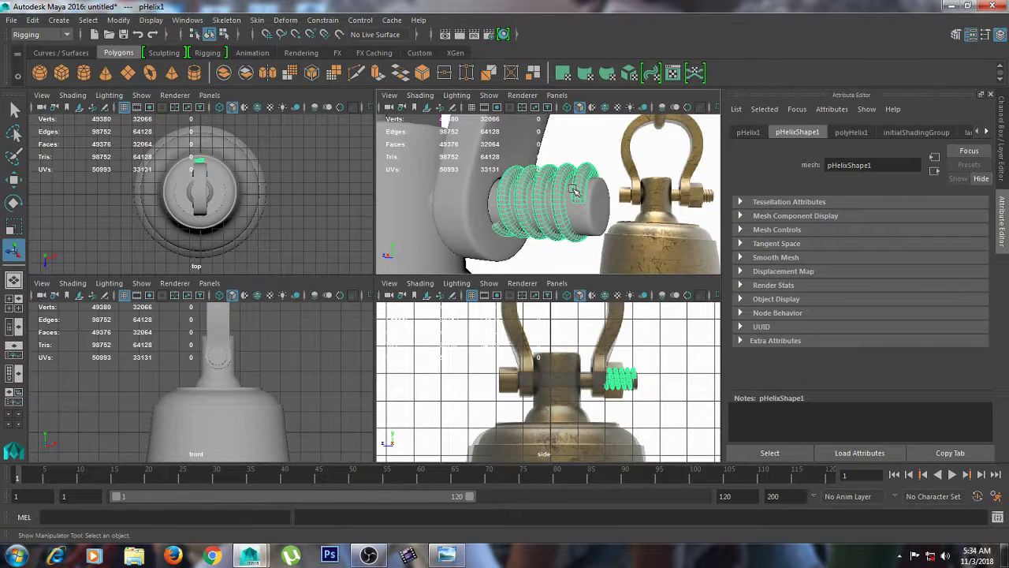
# Rotate the helix around the bolt's long axis.
pyautogui.press('e')
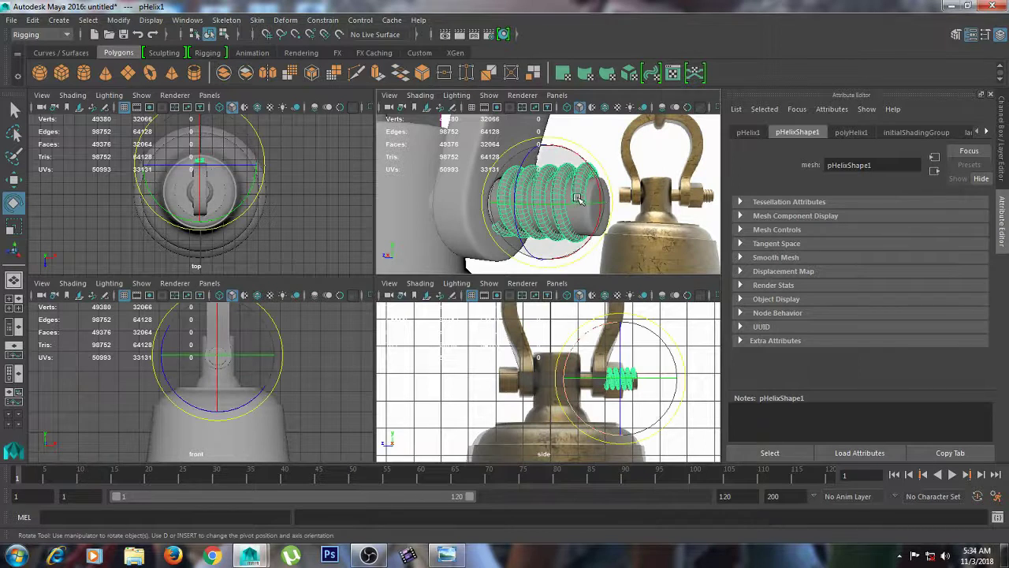
pyautogui.moveTo(519, 197)
pyautogui.mouseDown()
pyautogui.moveTo(539, 136)
pyautogui.moveTo(542, 193)
pyautogui.moveTo(516, 179)
pyautogui.mouseUp()
pyautogui.moveTo(588, 275); pyautogui.dragTo(588, 275)
pyautogui.keyDown('alt'); pyautogui.moveTo(554, 234); pyautogui.dragTo(561, 227); pyautogui.keyUp('alt')
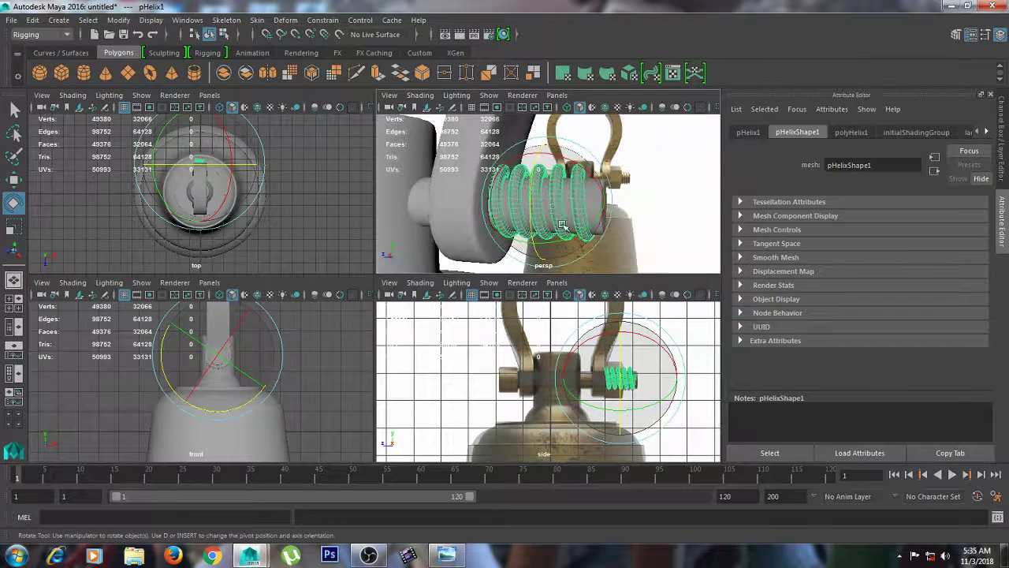
pyautogui.moveTo(553, 203); pyautogui.dragTo(579, 185, button='right')
# Increase the helix's number of coils to 5.924 in its construction history.
pyautogui.press('w')
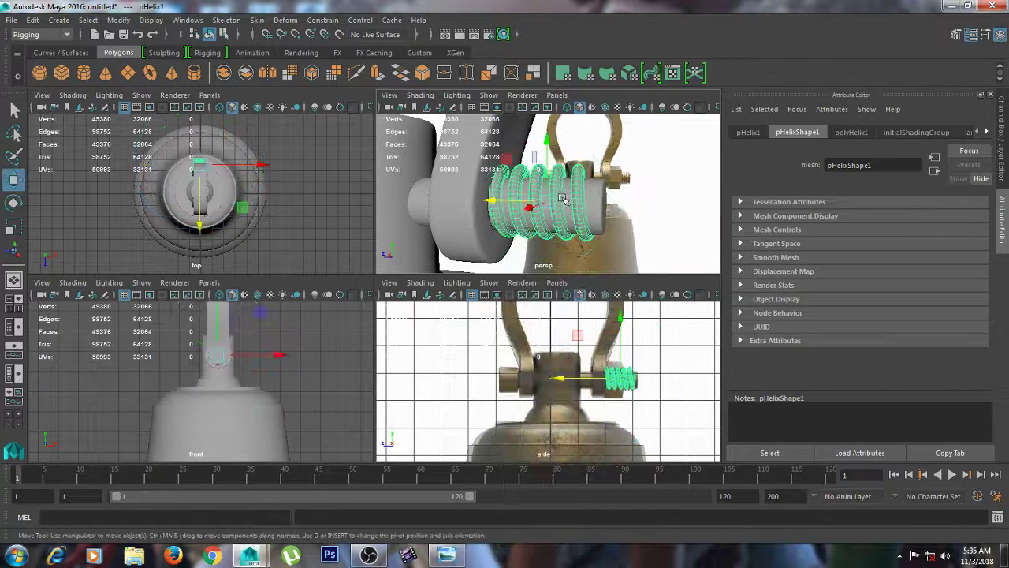
pyautogui.click(860, 133)
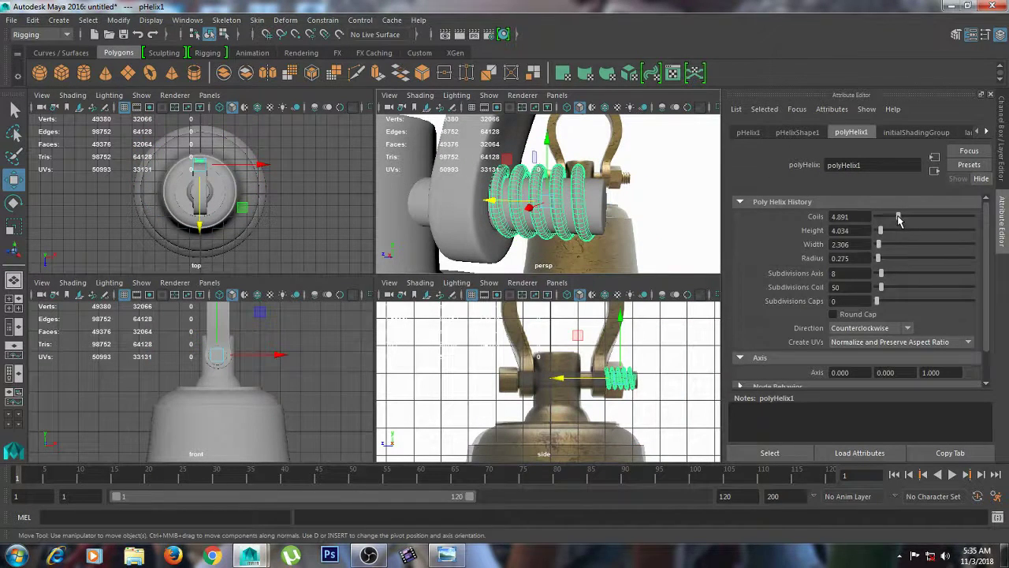
pyautogui.moveTo(901, 221)
pyautogui.mouseDown()
pyautogui.moveTo(912, 219)
pyautogui.moveTo(902, 218)
pyautogui.mouseUp()
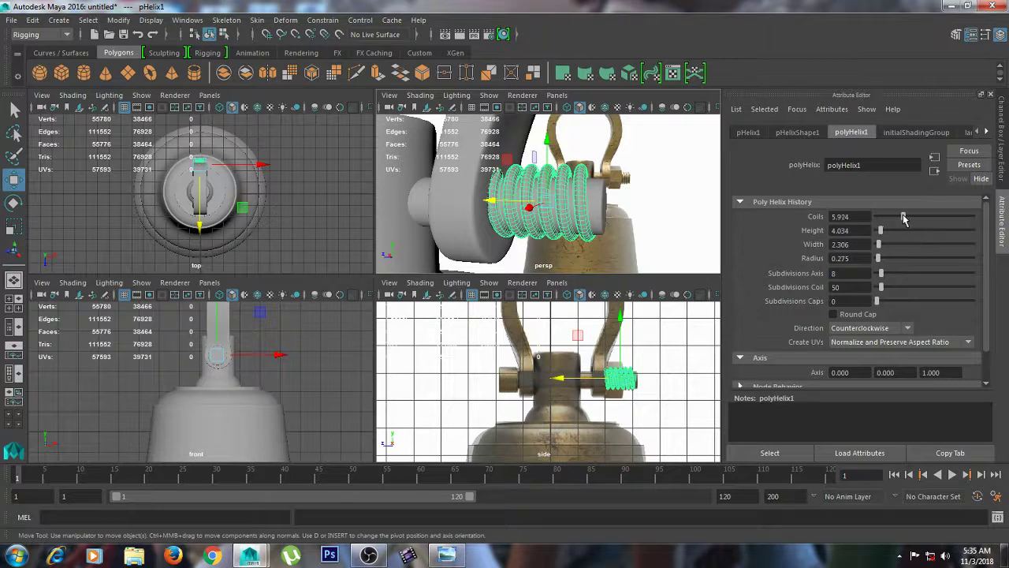
# Stretch the helix slightly along the bolt's length and nudge its position along the shaft.
pyautogui.press('e')
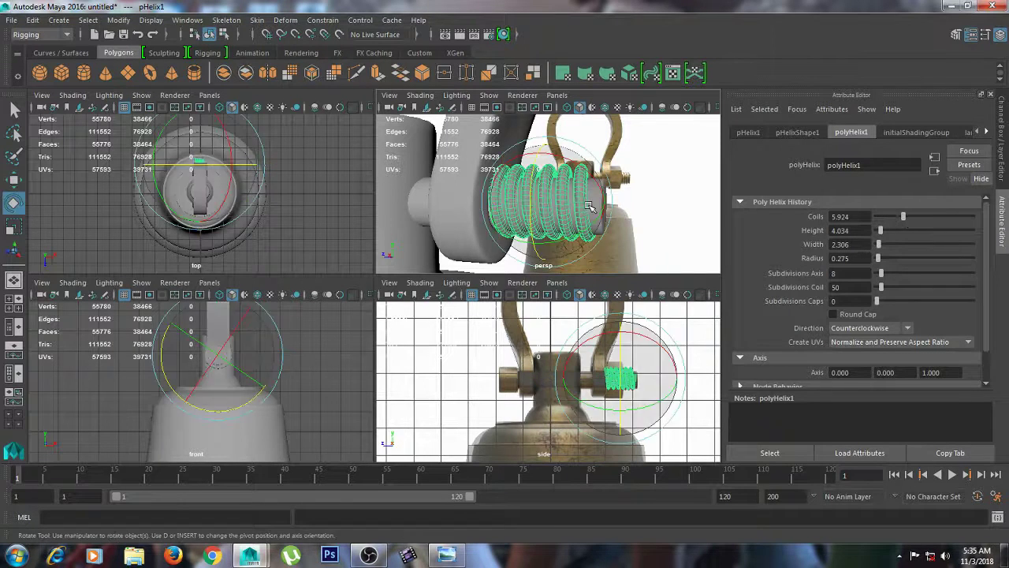
pyautogui.press('r')
pyautogui.moveTo(546, 199); pyautogui.dragTo(490, 200)
pyautogui.press('e')
pyautogui.press('r')
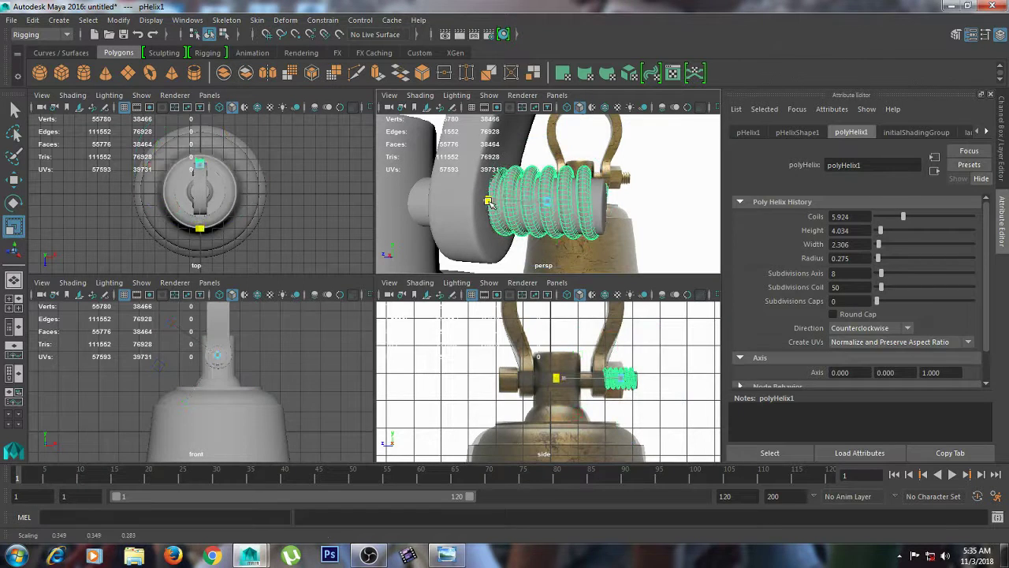
pyautogui.press('w')
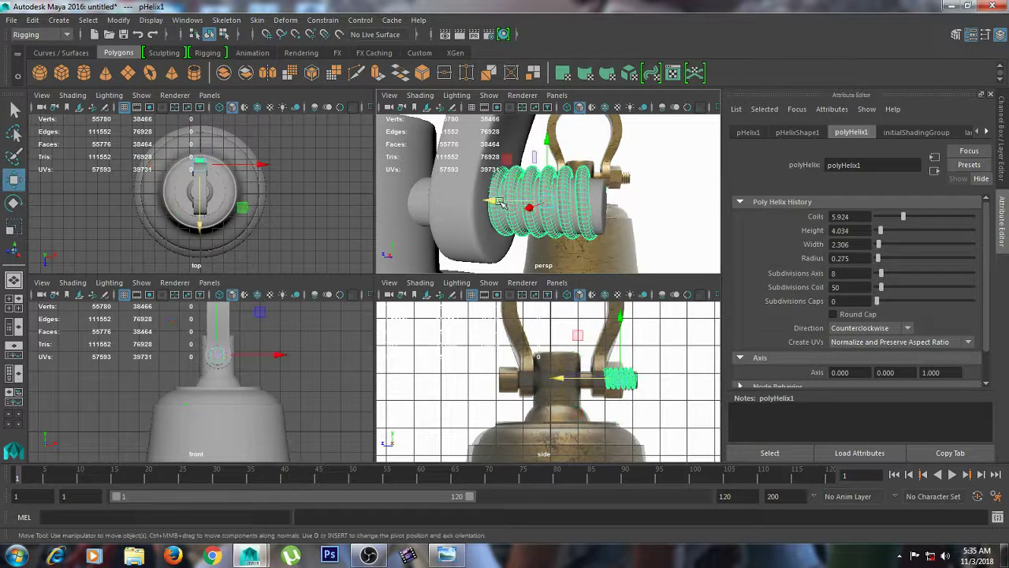
pyautogui.moveTo(502, 203); pyautogui.dragTo(502, 204)
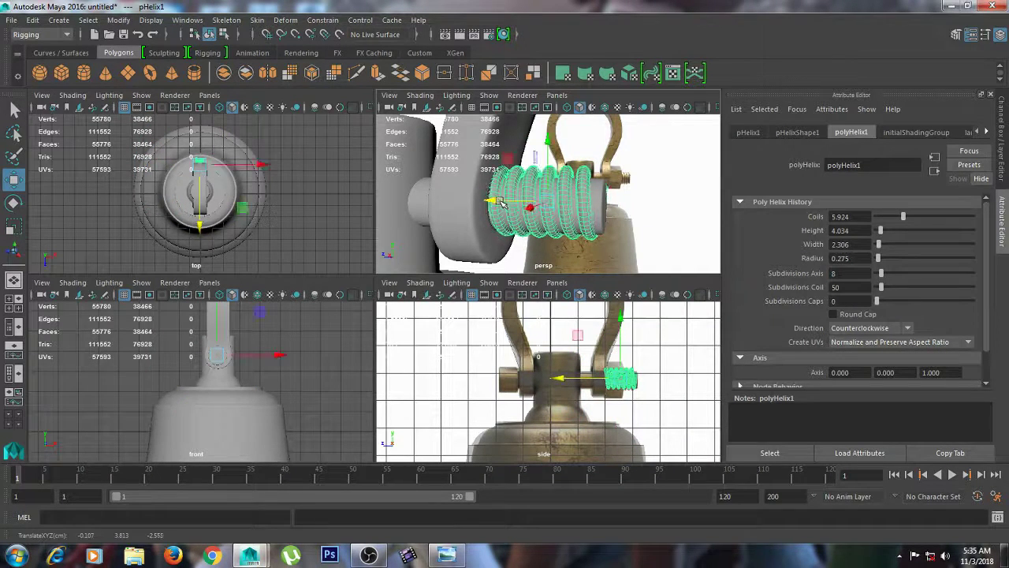
# Spin the helix further around the bolt's axis and compare the threads with the reference image.
pyautogui.press('e')
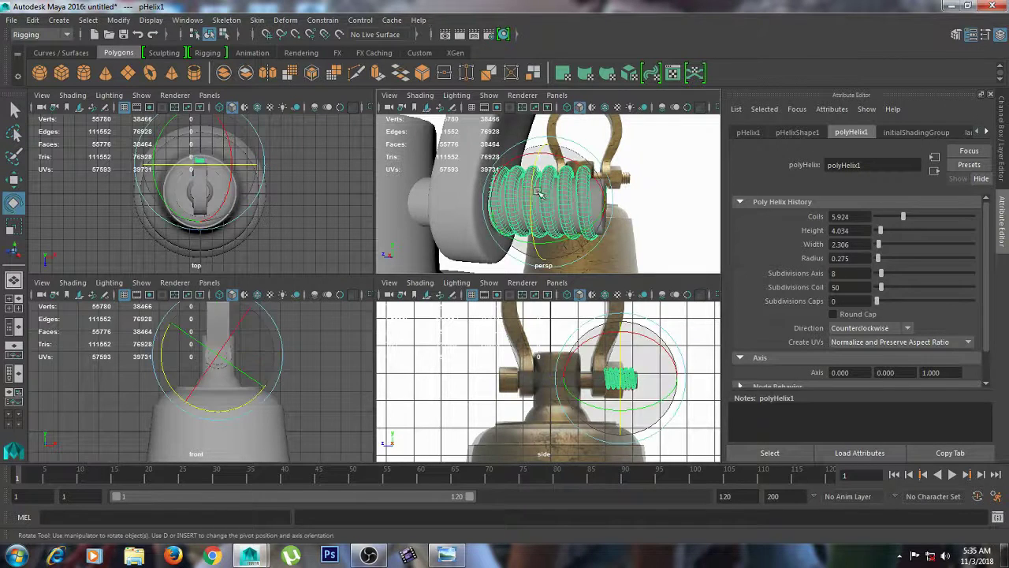
pyautogui.moveTo(535, 160)
pyautogui.mouseDown()
pyautogui.moveTo(531, 193)
pyautogui.moveTo(535, 153)
pyautogui.mouseUp()
pyautogui.click(706, 245)
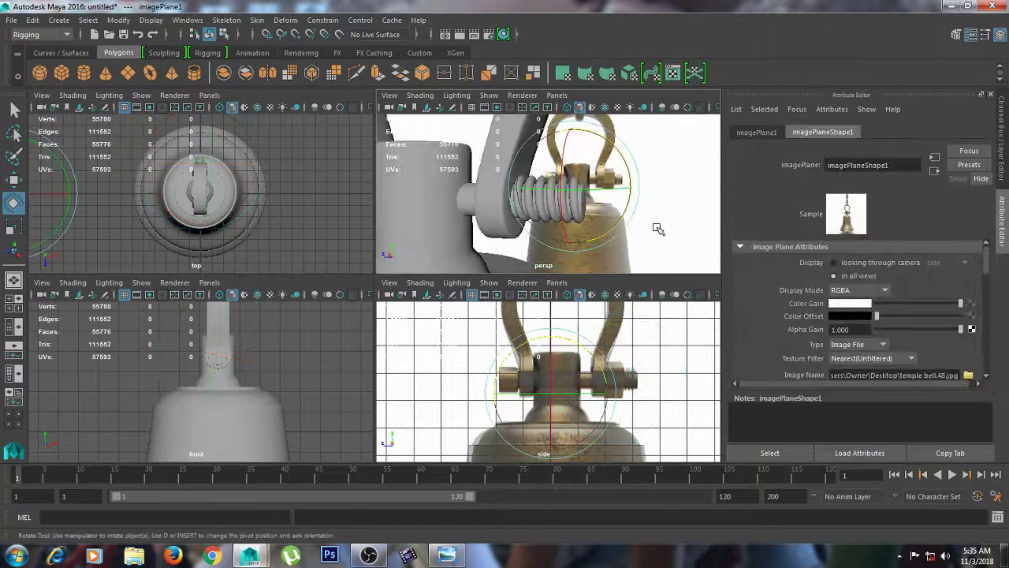
pyautogui.press('f')
pyautogui.keyDown('alt'); pyautogui.moveTo(661, 235); pyautogui.dragTo(631, 236); pyautogui.keyUp('alt')
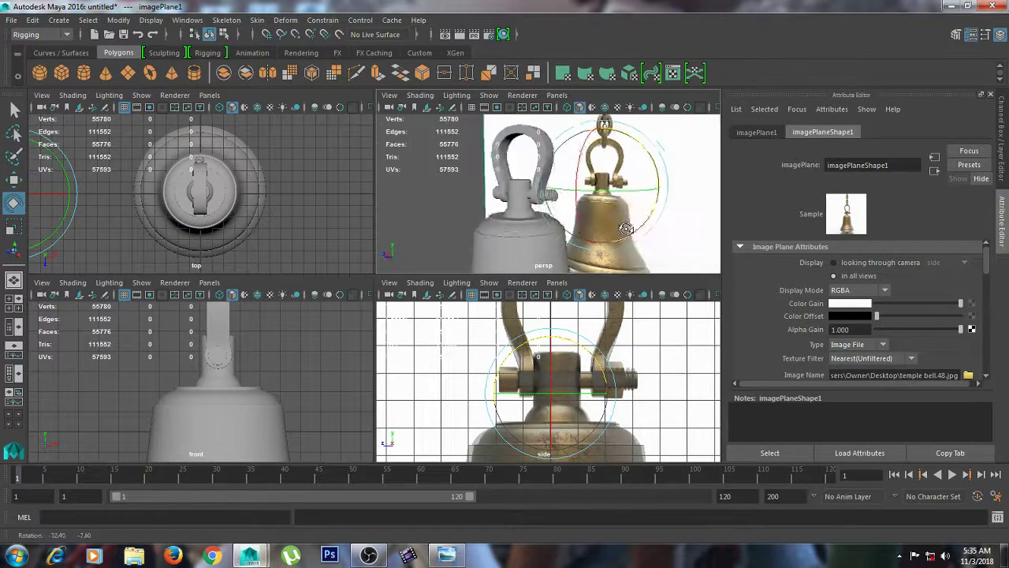
pyautogui.keyDown('alt'); pyautogui.moveTo(630, 236); pyautogui.dragTo(872, 270, button='right'); pyautogui.keyUp('alt')
pyautogui.keyDown('alt'); pyautogui.moveTo(646, 238); pyautogui.dragTo(687, 243); pyautogui.keyUp('alt')
# Adjust the helix's vertical position so it wraps evenly around the shaft.
pyautogui.click(584, 211)
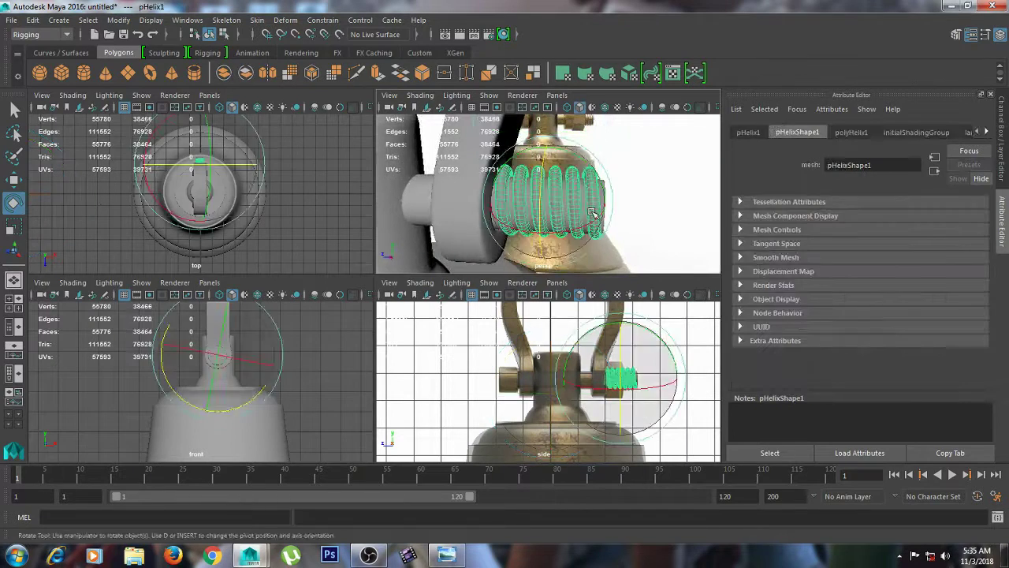
pyautogui.press('f')
pyautogui.press('r')
pyautogui.keyDown('alt'); pyautogui.moveTo(584, 216); pyautogui.dragTo(556, 216); pyautogui.keyUp('alt')
pyautogui.press('w')
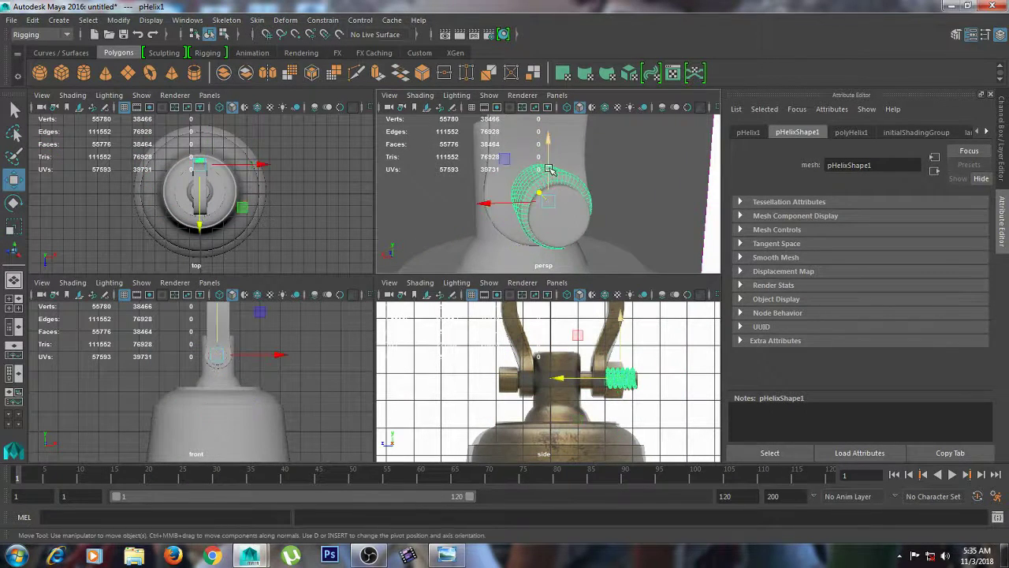
pyautogui.moveTo(552, 160); pyautogui.dragTo(552, 150)
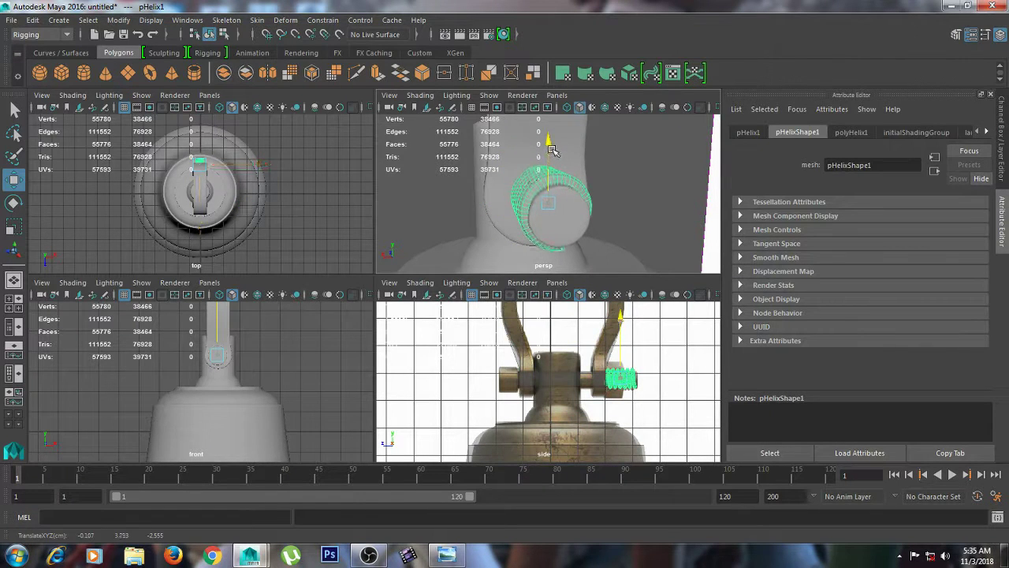
# Create a polygon pipe for the nut beside the bolt in the front view, radius about 0.8, height about 1.56, thickness 0.5.
pyautogui.click(651, 210)
pyautogui.keyDown('alt'); pyautogui.moveTo(652, 210); pyautogui.dragTo(705, 218); pyautogui.keyUp('alt')
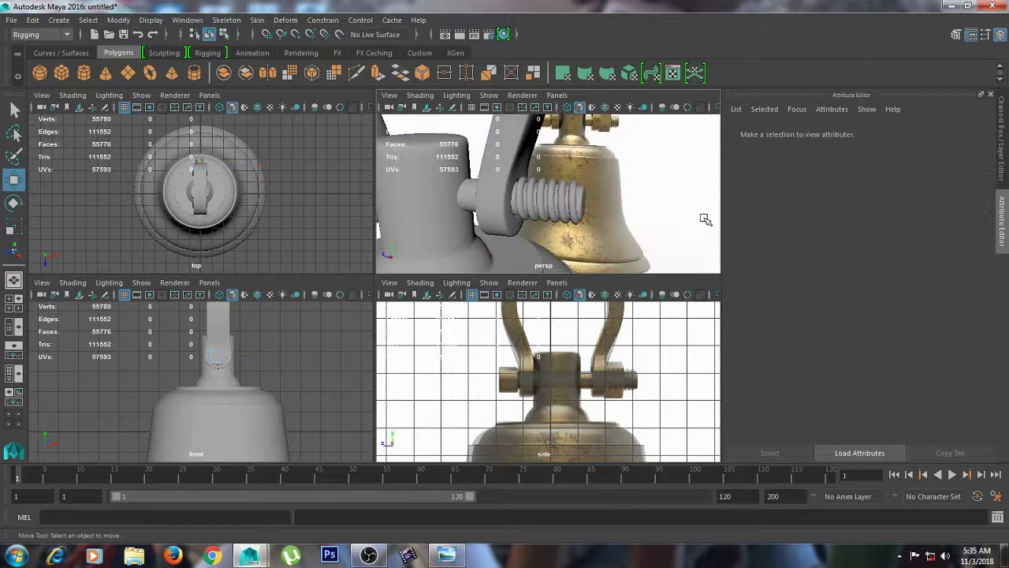
pyautogui.keyDown('alt'); pyautogui.moveTo(705, 218); pyautogui.dragTo(603, 205, button='right'); pyautogui.keyUp('alt')
pyautogui.keyDown('alt'); pyautogui.moveTo(603, 205); pyautogui.dragTo(675, 216); pyautogui.keyUp('alt')
pyautogui.keyDown('alt'); pyautogui.moveTo(676, 216); pyautogui.dragTo(481, 195, button='right'); pyautogui.keyUp('alt')
pyautogui.keyDown('alt'); pyautogui.moveTo(553, 211); pyautogui.dragTo(567, 170, button='middle'); pyautogui.keyUp('alt')
pyautogui.keyDown('alt'); pyautogui.moveTo(566, 170); pyautogui.dragTo(552, 253); pyautogui.keyUp('alt')
pyautogui.press('space')
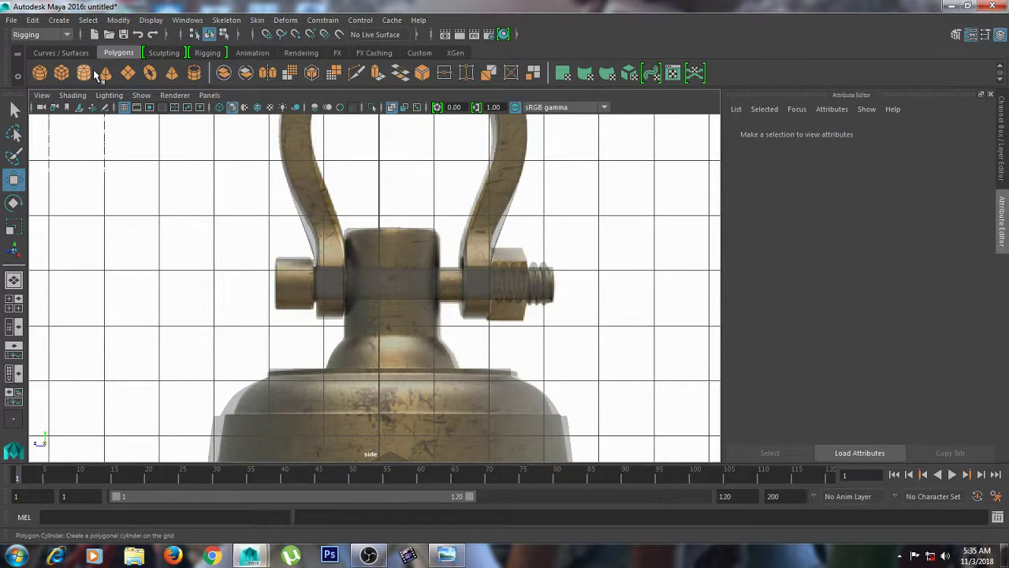
pyautogui.click(190, 73)
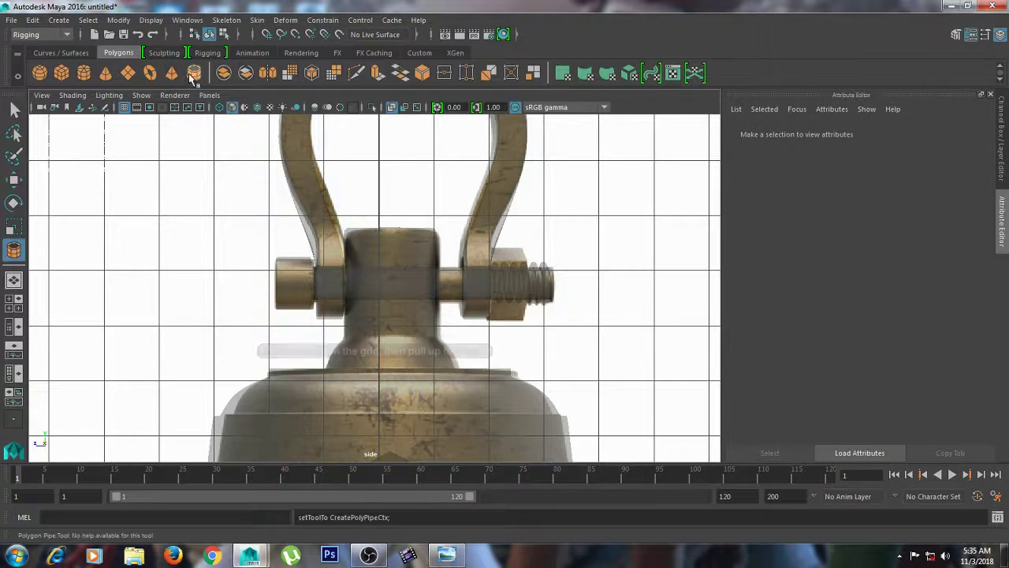
pyautogui.press('space')
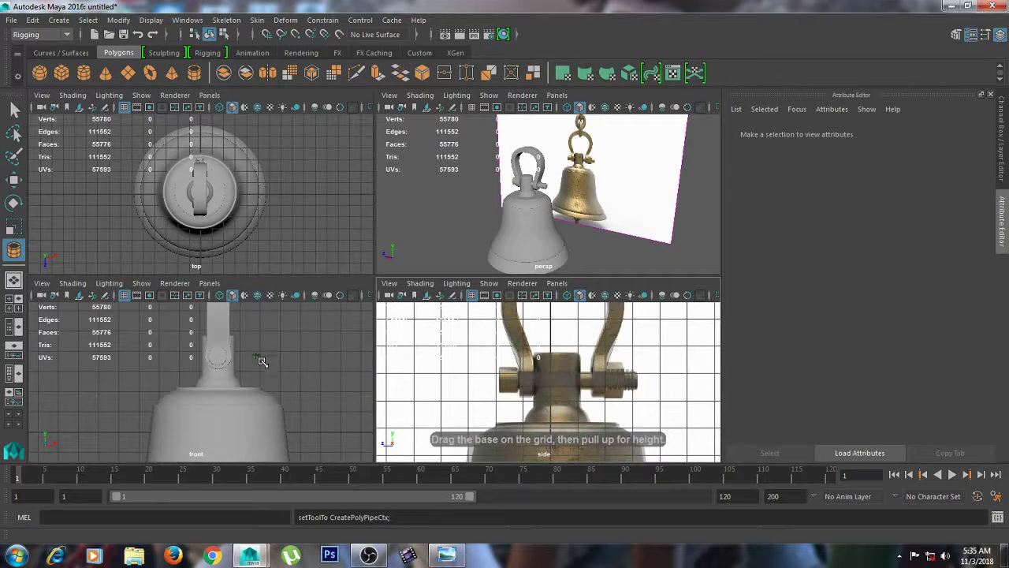
pyautogui.moveTo(255, 352); pyautogui.dragTo(268, 333)
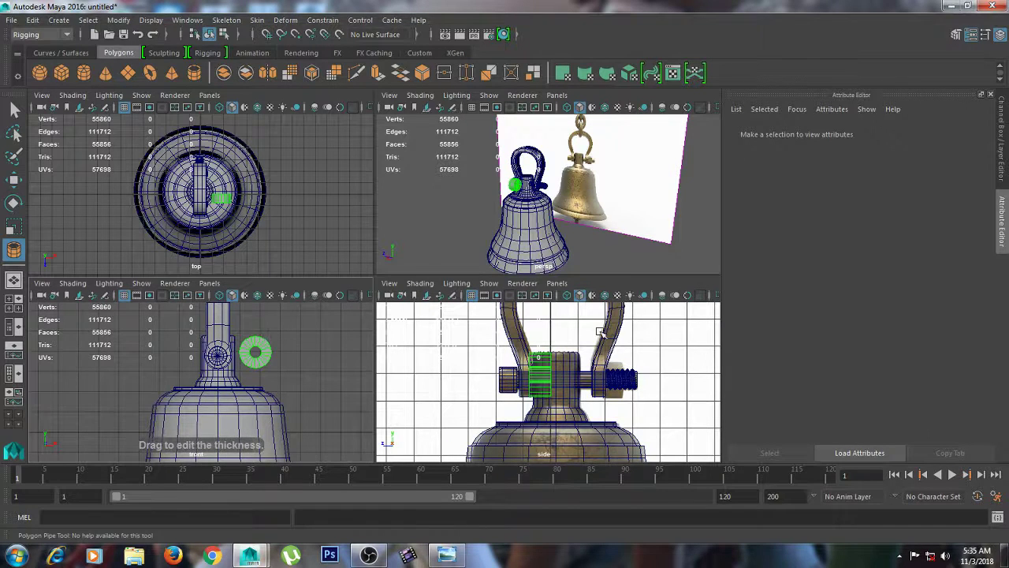
pyautogui.click(567, 379)
# Move the pipe over the reference nut in the side view and scale it uniformly down to match the nut's height.
pyautogui.moveTo(498, 373); pyautogui.dragTo(574, 382)
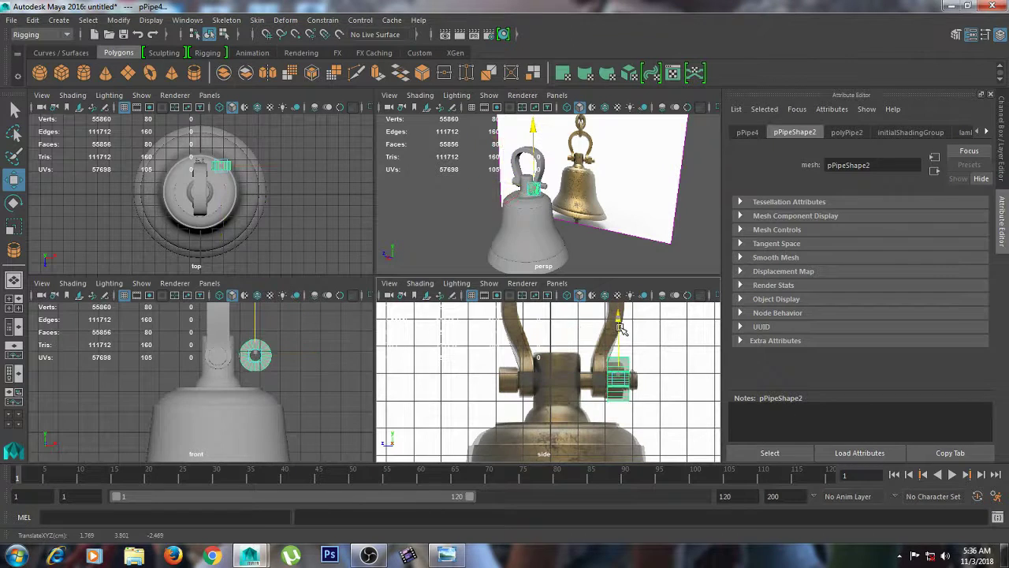
pyautogui.press('e')
pyautogui.press('r')
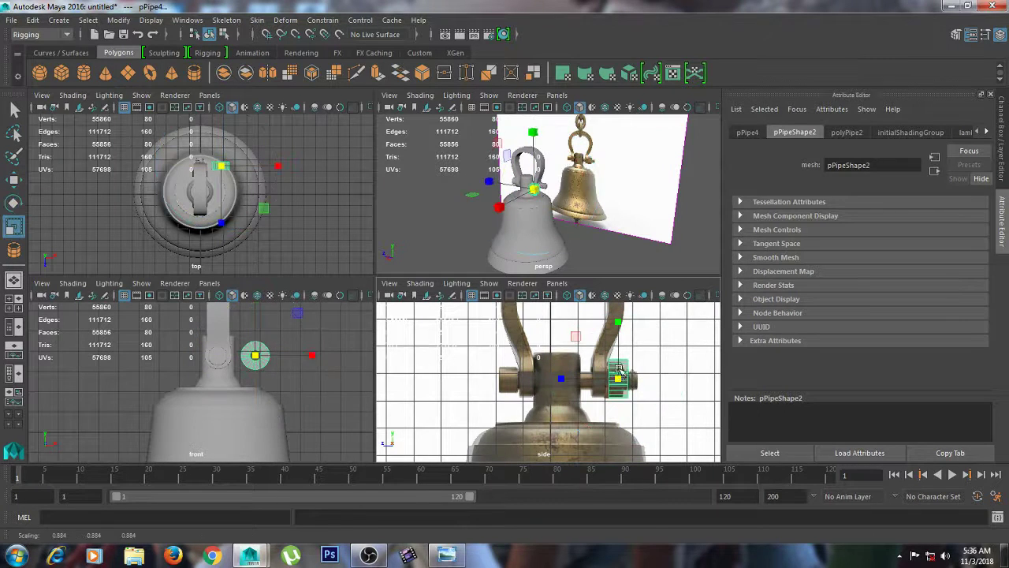
pyautogui.press('w')
pyautogui.moveTo(619, 334); pyautogui.dragTo(619, 335)
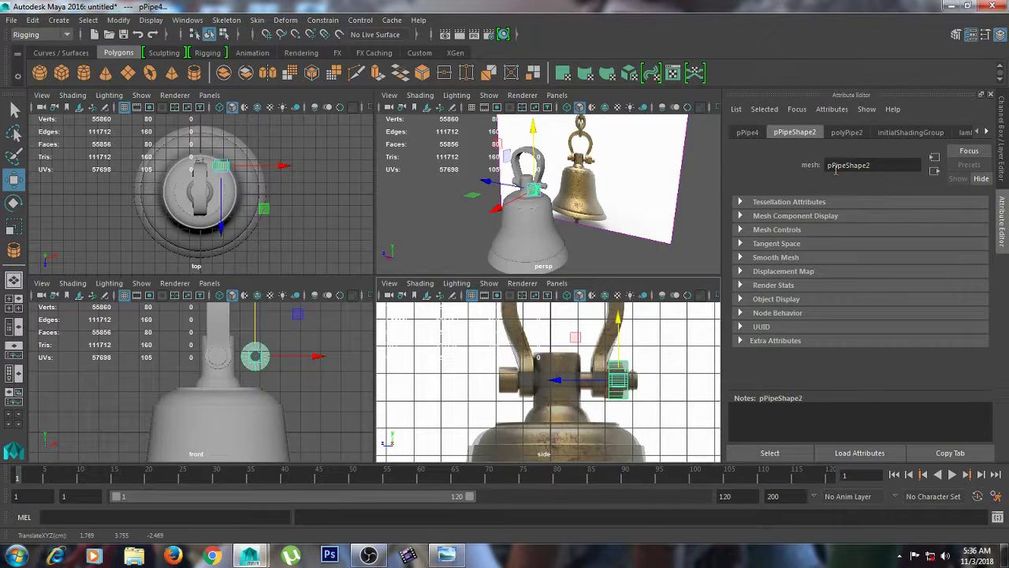
# Set the pipe's axis subdivisions to 6 to make it a hexagonal nut.
pyautogui.click(846, 132)
pyautogui.moveTo(912, 263); pyautogui.dragTo(887, 263)
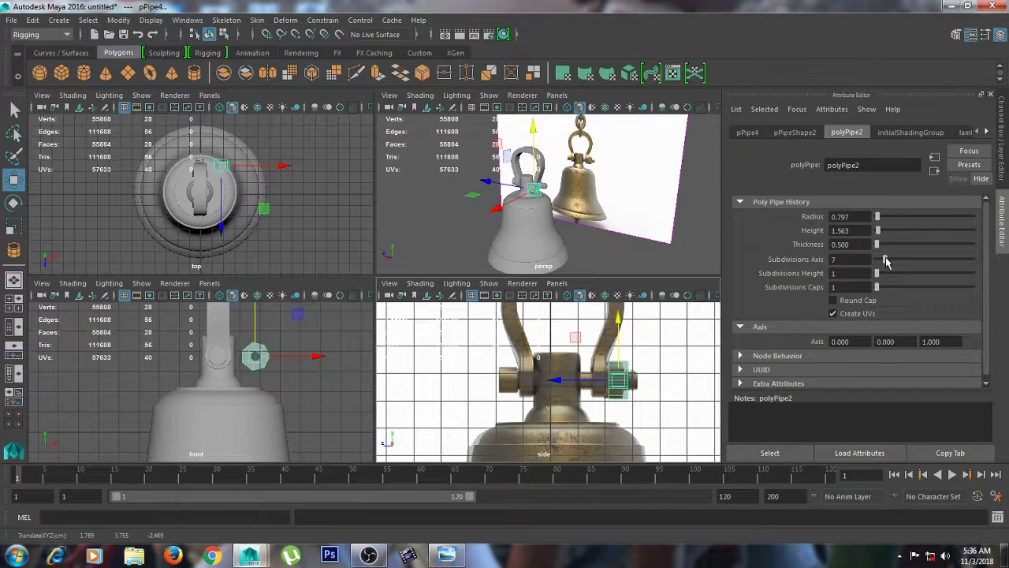
pyautogui.press('space')
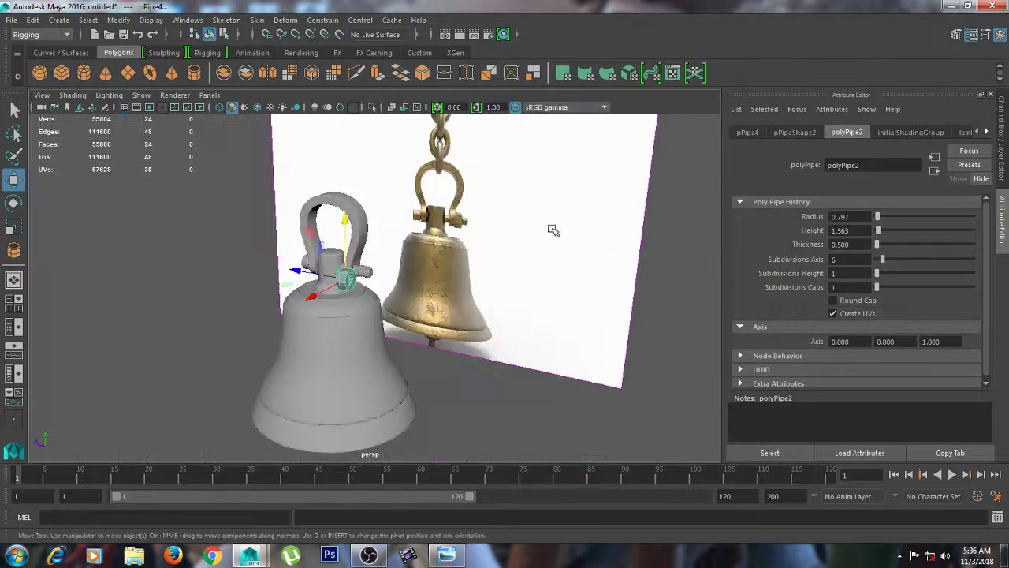
# Move the hexagonal nut sideways onto the bolt and raise it to centre it around the threads.
pyautogui.keyDown('alt'); pyautogui.moveTo(460, 262); pyautogui.dragTo(622, 279, button='right'); pyautogui.keyUp('alt')
pyautogui.keyDown('alt'); pyautogui.moveTo(448, 275); pyautogui.dragTo(533, 277, button='middle'); pyautogui.keyUp('alt')
pyautogui.keyDown('alt'); pyautogui.moveTo(533, 278); pyautogui.dragTo(483, 271); pyautogui.keyUp('alt')
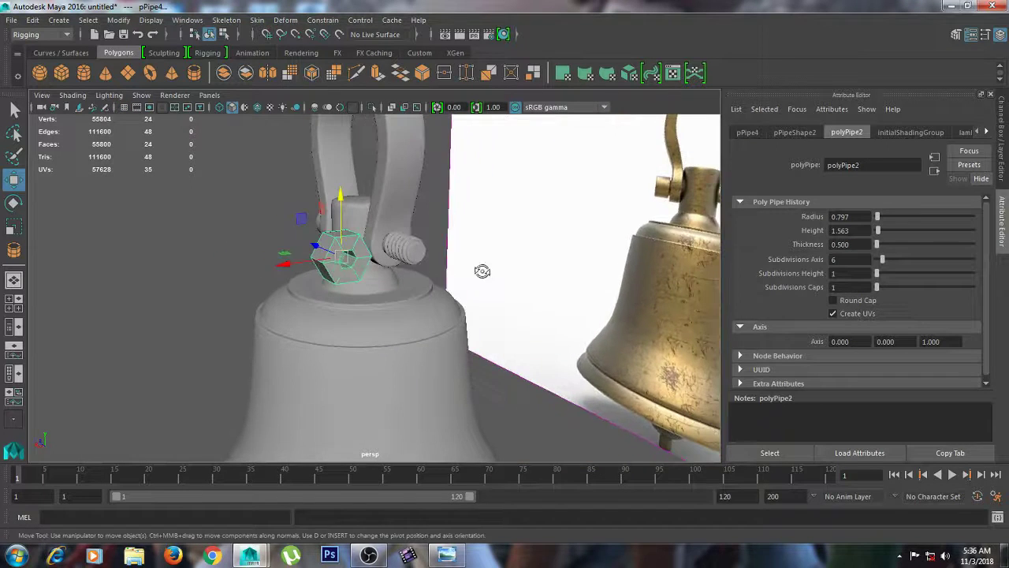
pyautogui.moveTo(298, 267); pyautogui.dragTo(354, 258)
pyautogui.keyDown('alt'); pyautogui.moveTo(486, 264); pyautogui.dragTo(508, 278); pyautogui.keyUp('alt')
pyautogui.moveTo(408, 211); pyautogui.dragTo(408, 205)
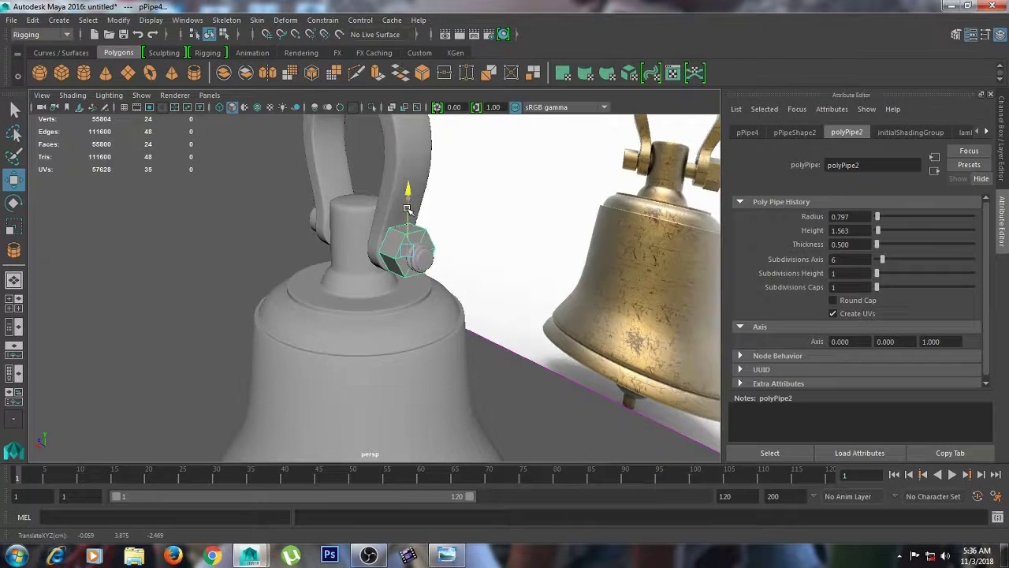
pyautogui.keyDown('alt'); pyautogui.moveTo(453, 231); pyautogui.dragTo(568, 259, button='right'); pyautogui.keyUp('alt')
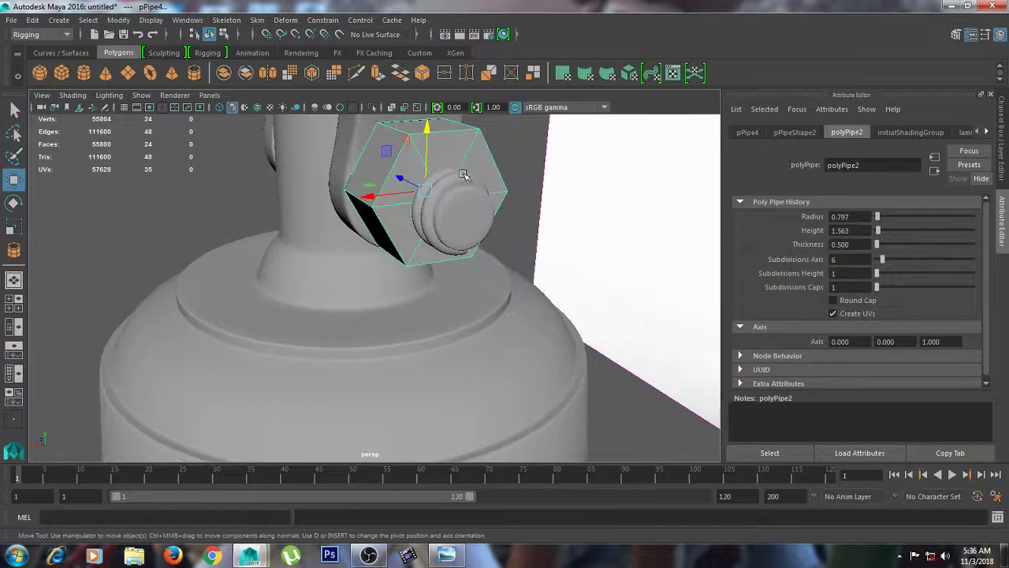
# Slide the nut outward clear of the bolt's tip and select the inner faces of its hole.
pyautogui.moveTo(400, 179); pyautogui.dragTo(478, 217)
pyautogui.moveTo(544, 241); pyautogui.dragTo(544, 253, button='right')
pyautogui.click(544, 253)
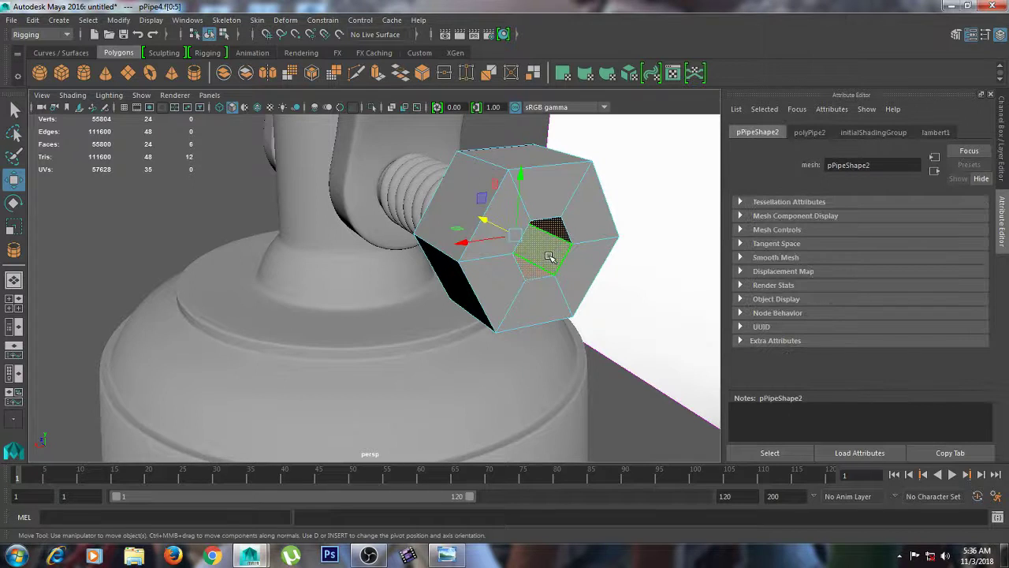
# Try to widen the nut's hole by uniformly scaling up its inner faces.
pyautogui.press('e')
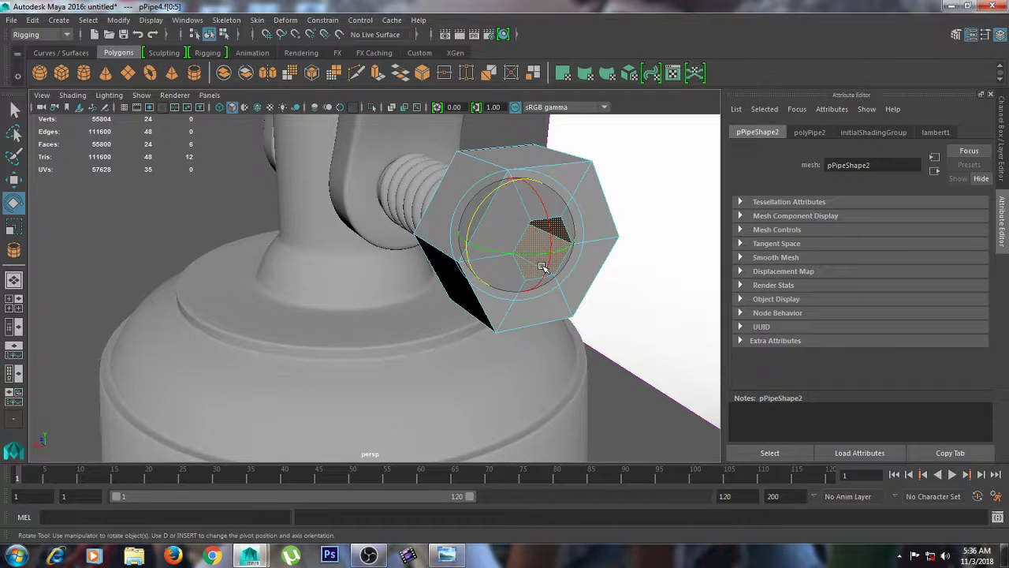
pyautogui.press('r')
pyautogui.moveTo(516, 235); pyautogui.dragTo(536, 247)
pyautogui.press('space')
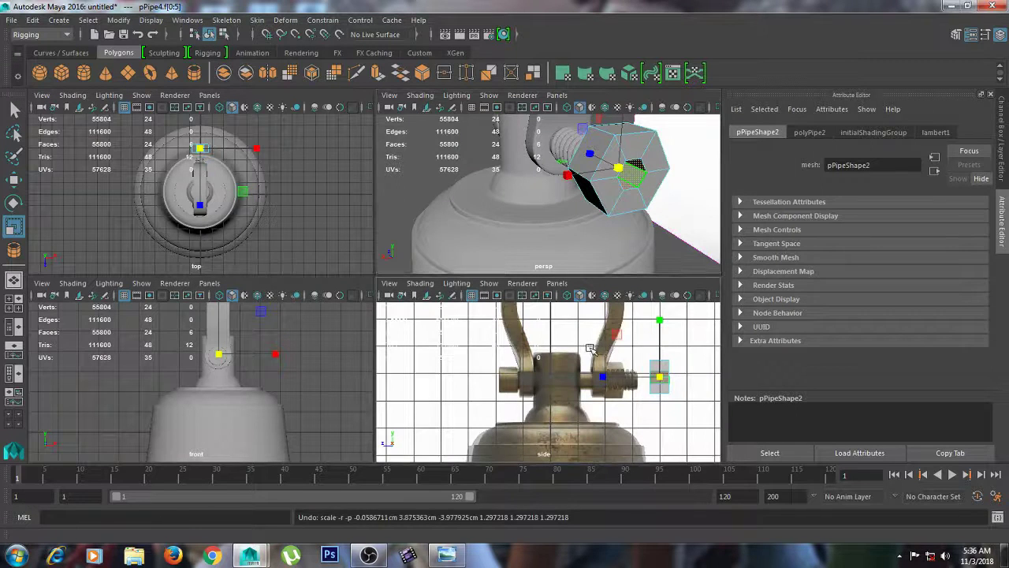
# Try to scale the inner faces of the nut's hole, including along the bolt's axis.
pyautogui.press('f')
pyautogui.moveTo(546, 359); pyautogui.dragTo(562, 367)
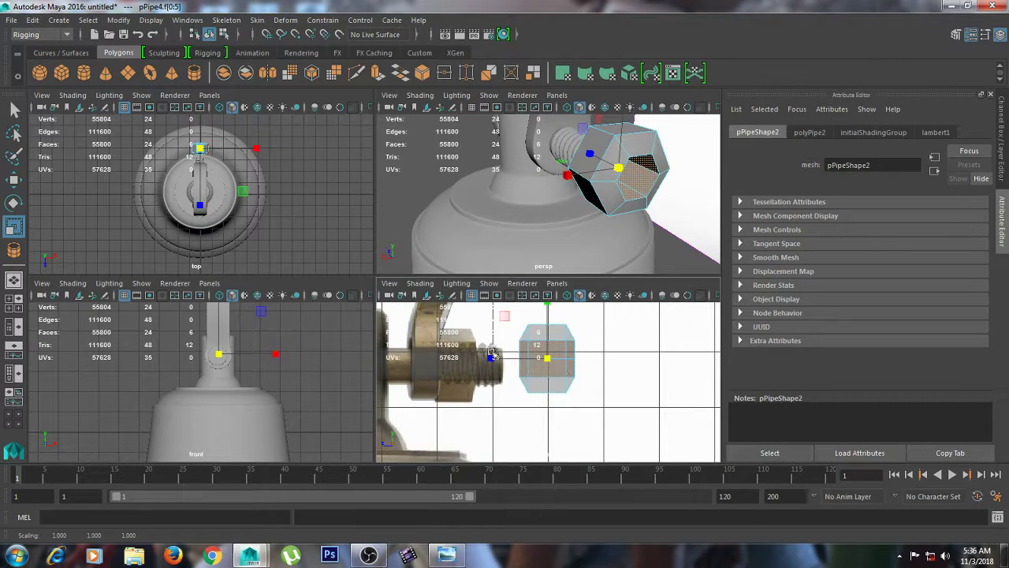
pyautogui.moveTo(492, 352); pyautogui.dragTo(502, 358)
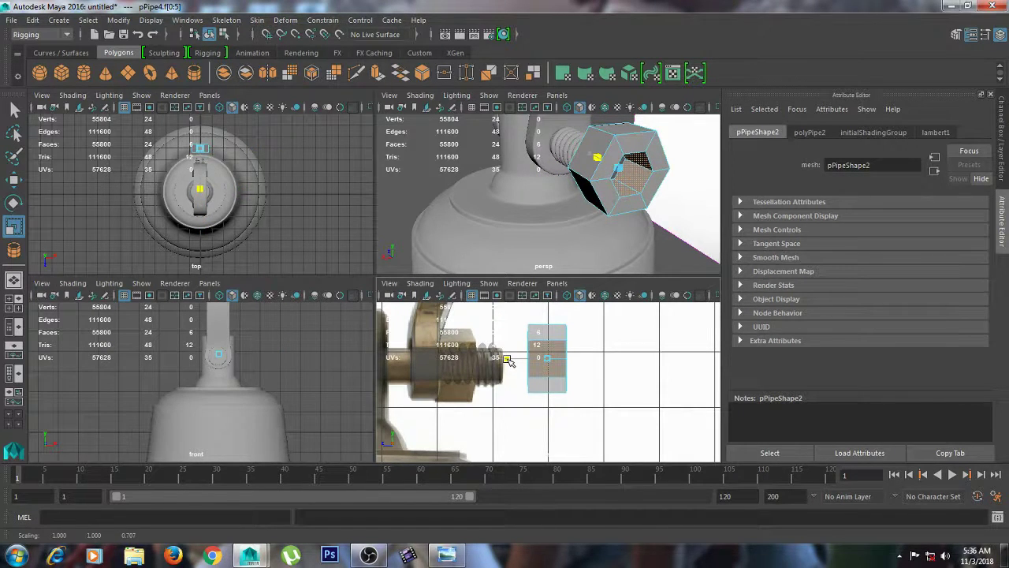
pyautogui.moveTo(509, 361); pyautogui.dragTo(509, 360)
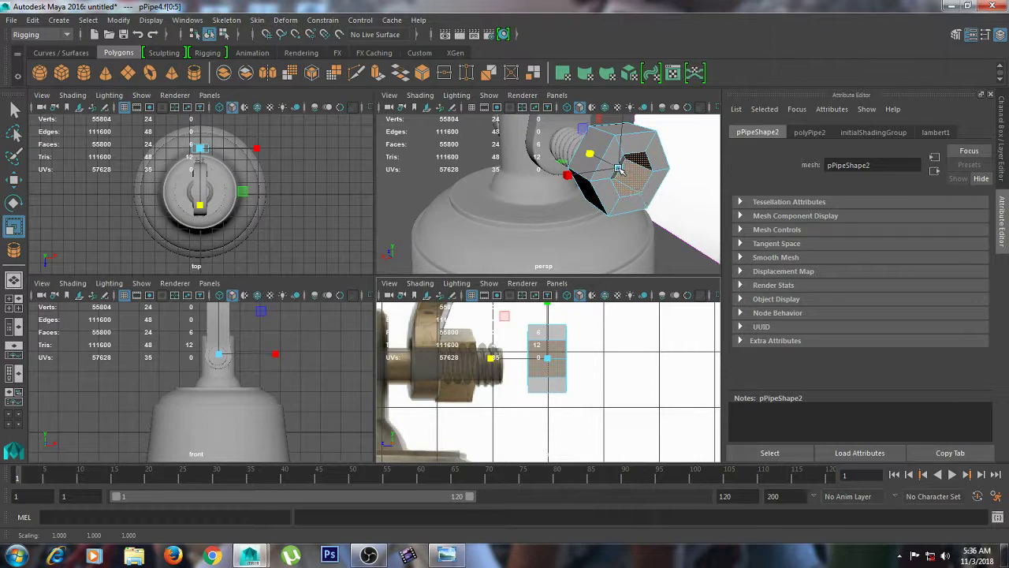
# Slide the whole nut back onto the bolt against the shackle and lower it slightly to match the reference nut.
pyautogui.press('w')
pyautogui.moveTo(603, 151); pyautogui.dragTo(664, 133, button='right')
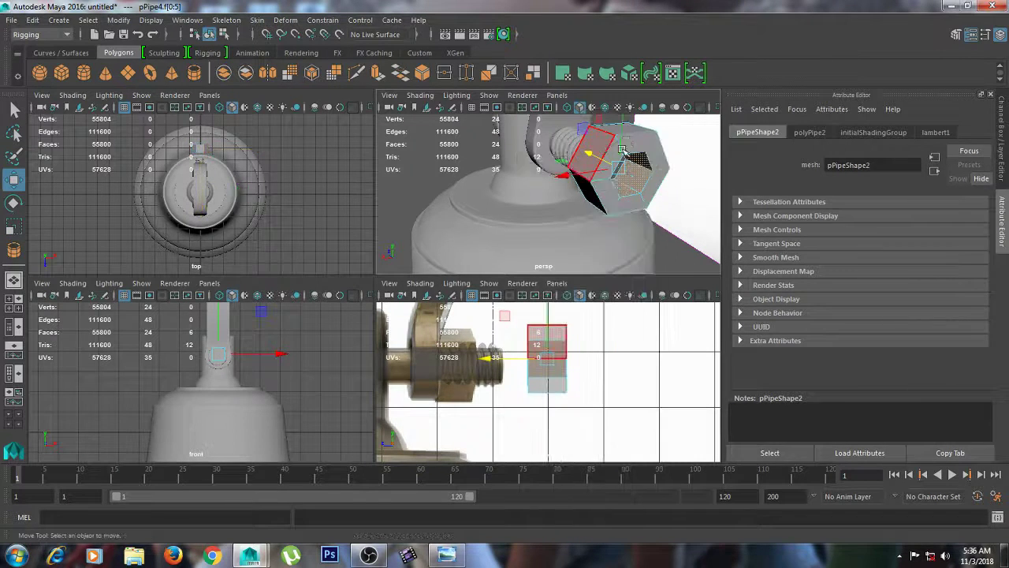
pyautogui.moveTo(592, 161); pyautogui.dragTo(551, 137)
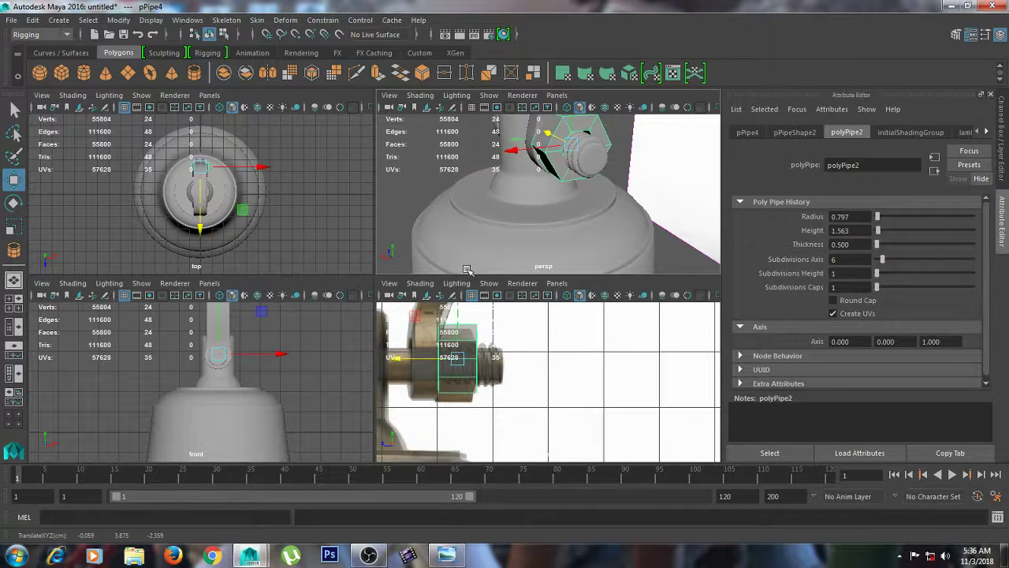
pyautogui.moveTo(458, 326); pyautogui.dragTo(458, 329)
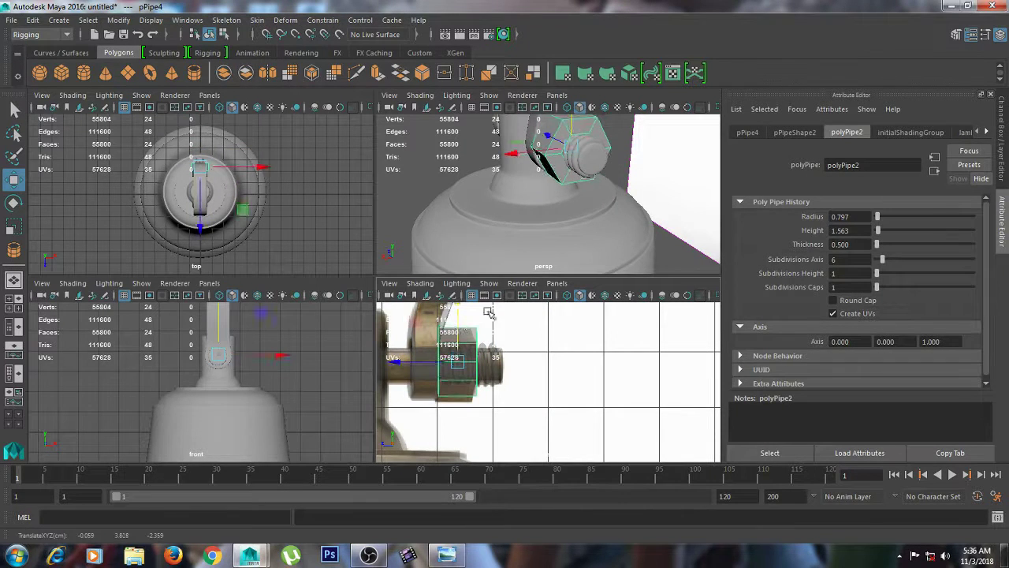
# Rotate the nut around the bolt's axis so one of its flat sides faces outward as in the reference.
pyautogui.click(643, 192)
pyautogui.press('space')
pyautogui.keyDown('alt'); pyautogui.moveTo(628, 194); pyautogui.dragTo(515, 223); pyautogui.keyUp('alt')
pyautogui.keyDown('alt'); pyautogui.moveTo(515, 222); pyautogui.dragTo(552, 231, button='right'); pyautogui.keyUp('alt')
pyautogui.keyDown('alt'); pyautogui.moveTo(552, 232); pyautogui.dragTo(484, 226); pyautogui.keyUp('alt')
pyautogui.click(492, 203)
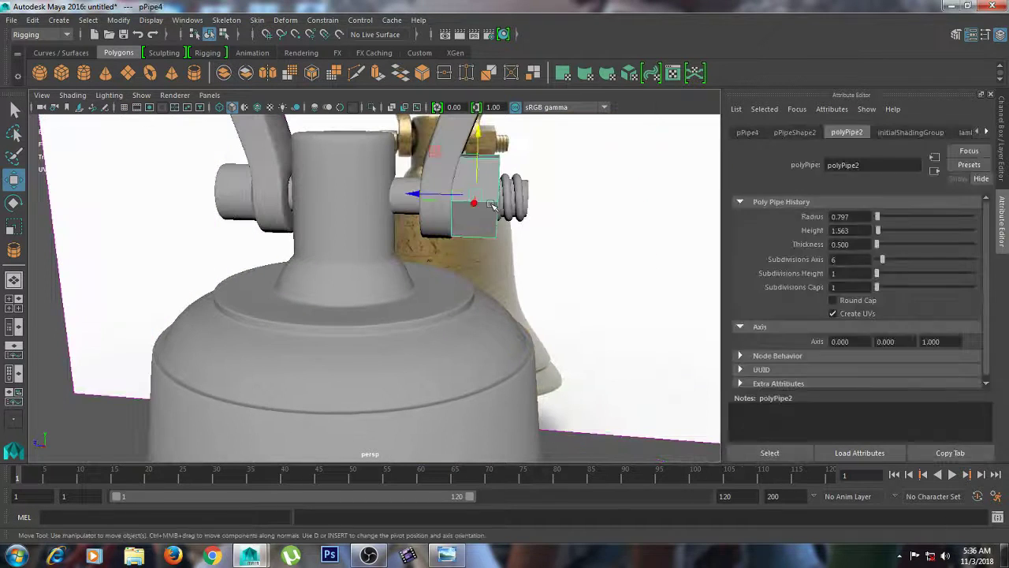
pyautogui.press('e')
pyautogui.moveTo(478, 186); pyautogui.dragTo(489, 160)
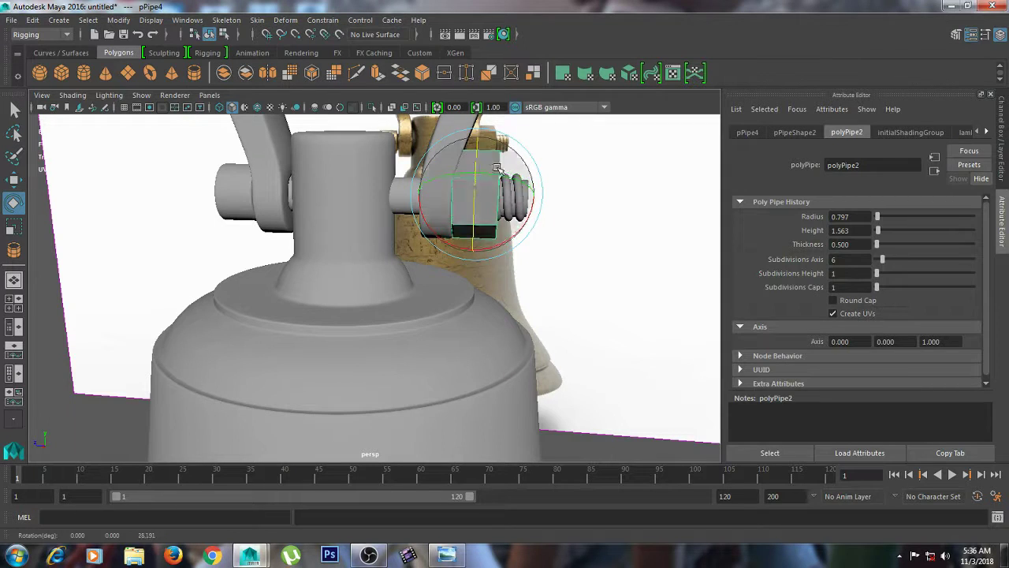
pyautogui.click(592, 273)
# Scale the nut thinner along the bolt's axis and shift it snugly against the shackle arm.
pyautogui.click(439, 205)
pyautogui.press('r')
pyautogui.moveTo(418, 194); pyautogui.dragTo(428, 195)
pyautogui.press('w')
pyautogui.press('space')
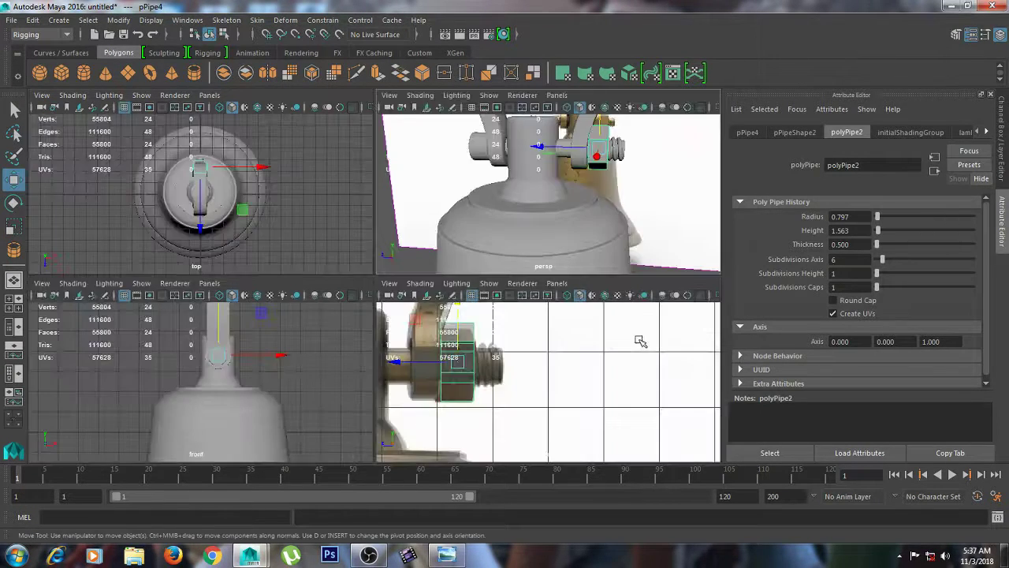
pyautogui.press('e')
pyautogui.press('r')
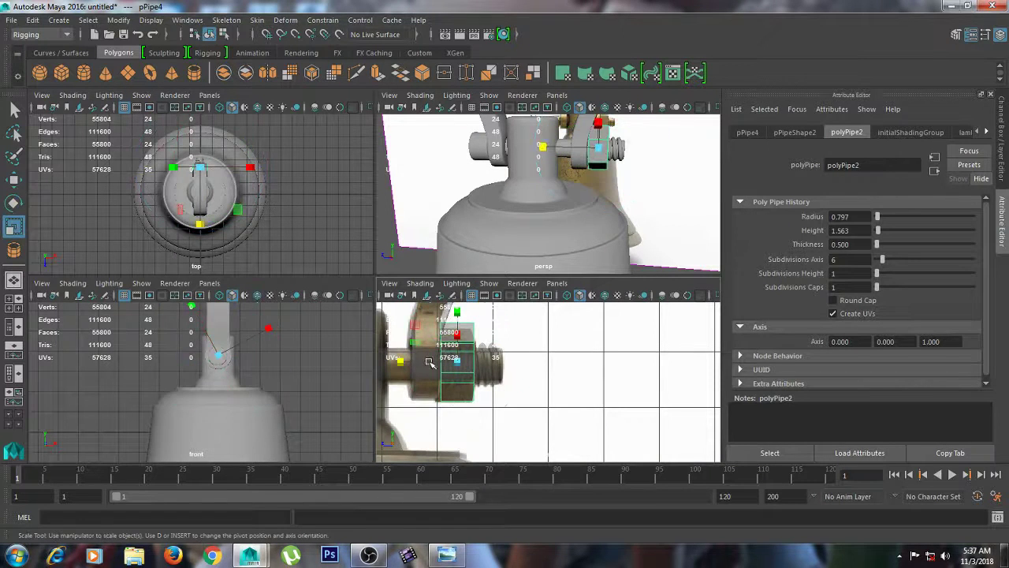
pyautogui.moveTo(428, 361); pyautogui.dragTo(408, 362)
pyautogui.press('w')
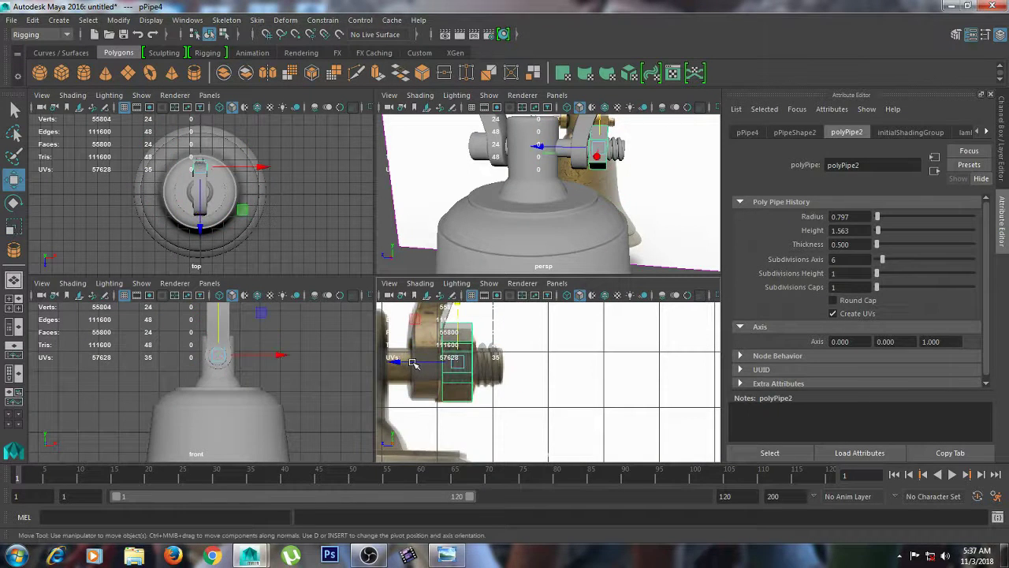
pyautogui.press('r')
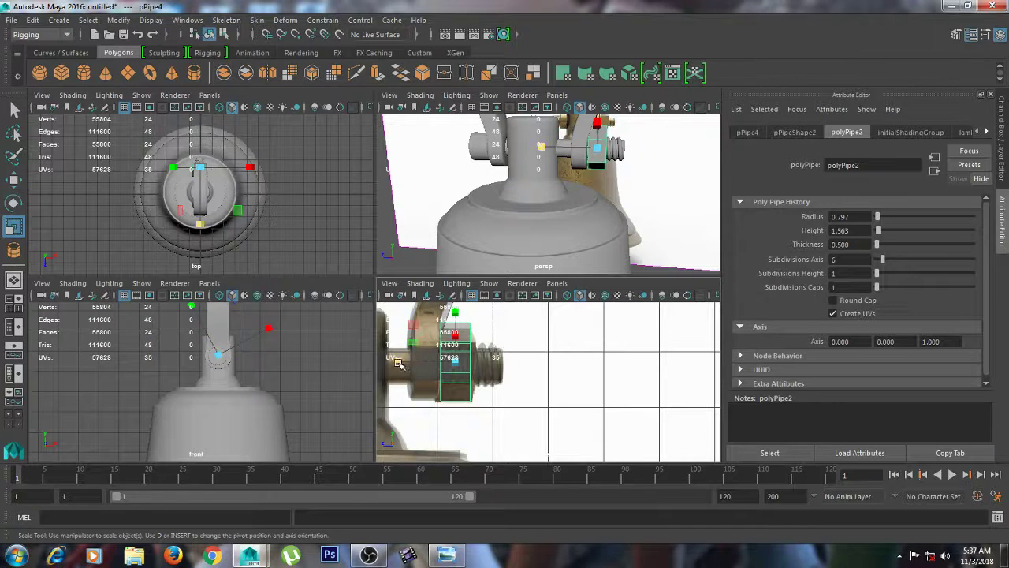
pyautogui.press('space')
pyautogui.click(635, 249)
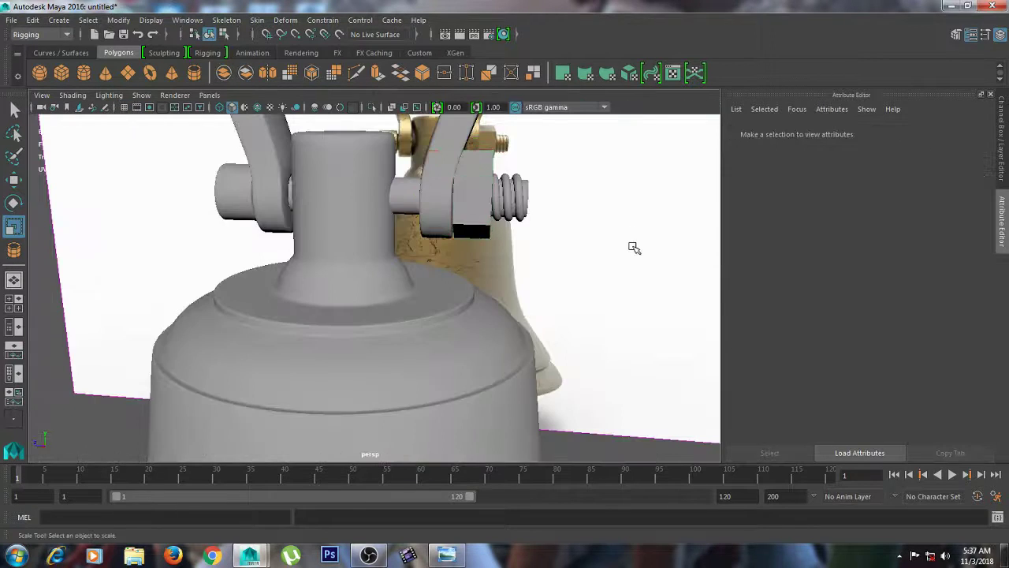
# Rotate the helix thread about 287 degrees around the bolt's axis.
pyautogui.keyDown('alt'); pyautogui.moveTo(635, 248); pyautogui.dragTo(568, 277); pyautogui.keyUp('alt')
pyautogui.keyDown('alt'); pyautogui.moveTo(567, 277); pyautogui.dragTo(679, 278, button='right'); pyautogui.keyUp('alt')
pyautogui.click(530, 202)
pyautogui.press('e')
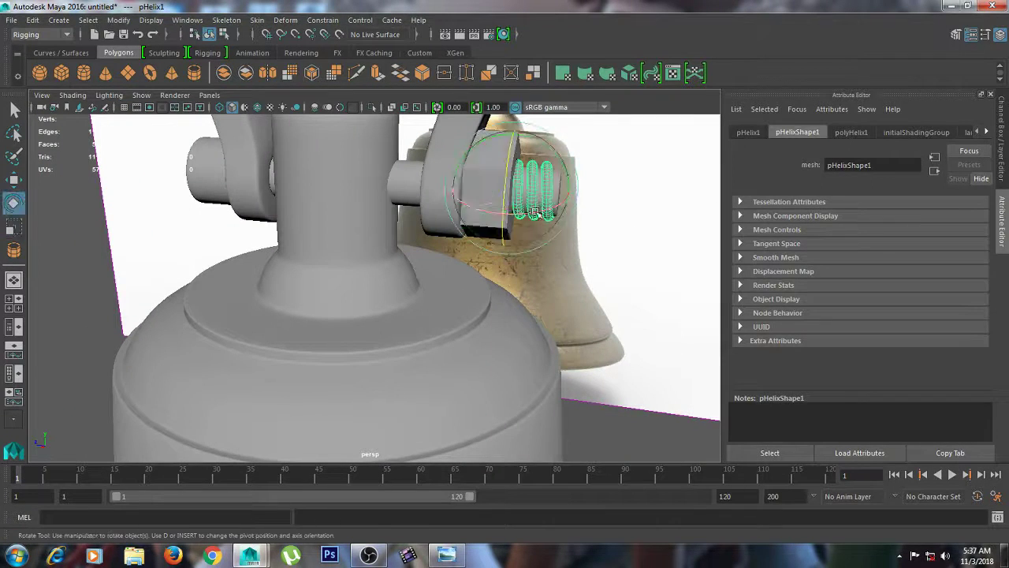
pyautogui.moveTo(534, 211); pyautogui.dragTo(615, 249)
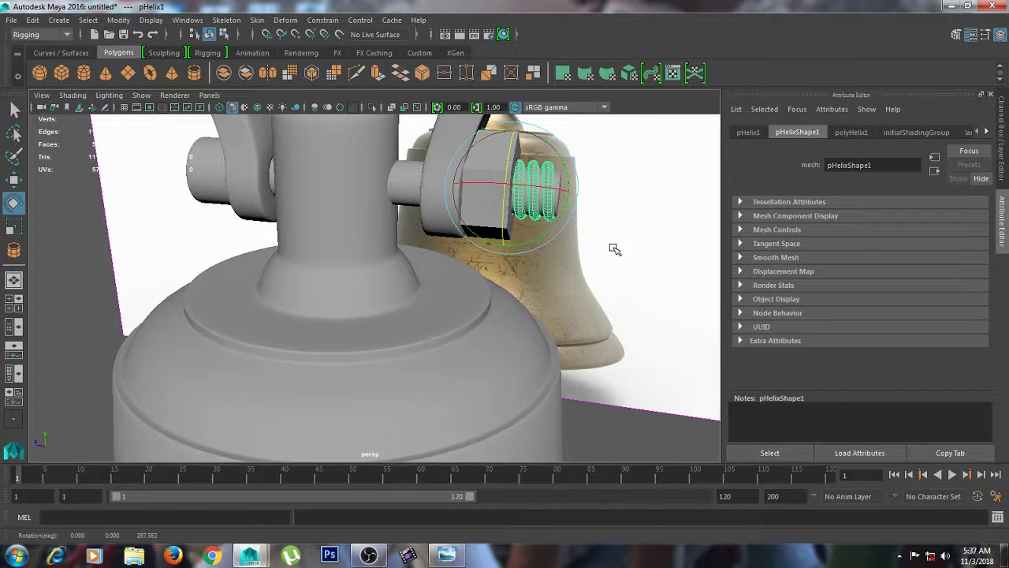
pyautogui.click(628, 272)
# Set the helix thread's radius to 0.200 and its coils to 7.990.
pyautogui.scroll(-5, 630, 278)
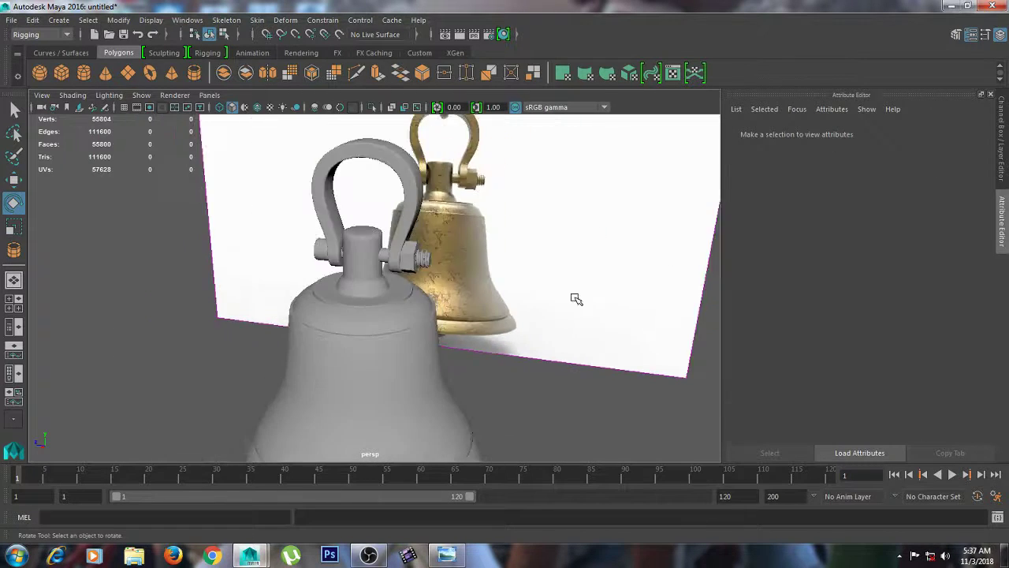
pyautogui.keyDown('alt'); pyautogui.moveTo(497, 299); pyautogui.dragTo(528, 279); pyautogui.keyUp('alt')
pyautogui.scroll(8, 581, 286)
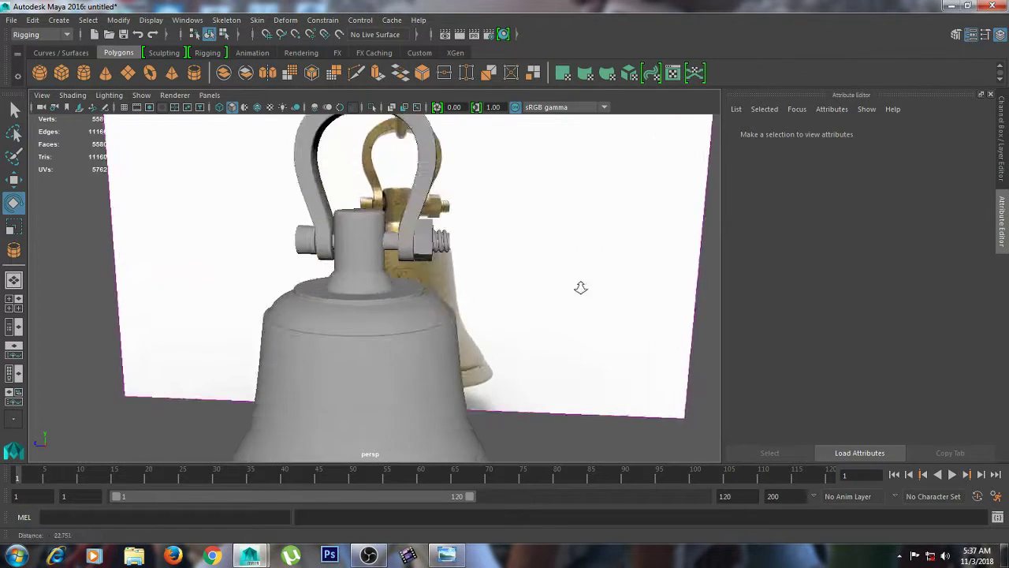
pyautogui.click(477, 227)
pyautogui.scroll(2, 620, 251)
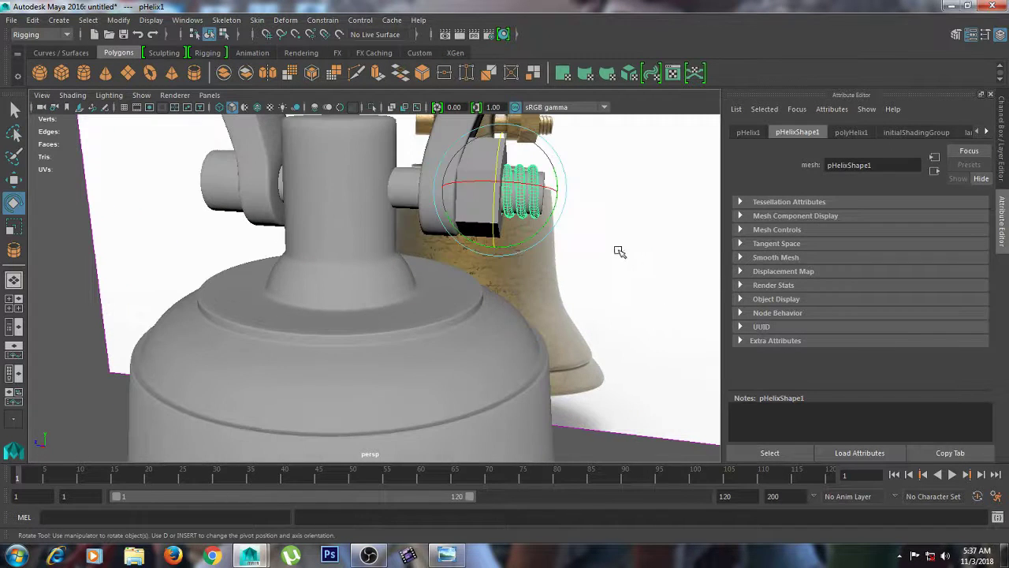
pyautogui.press('r')
pyautogui.click(850, 133)
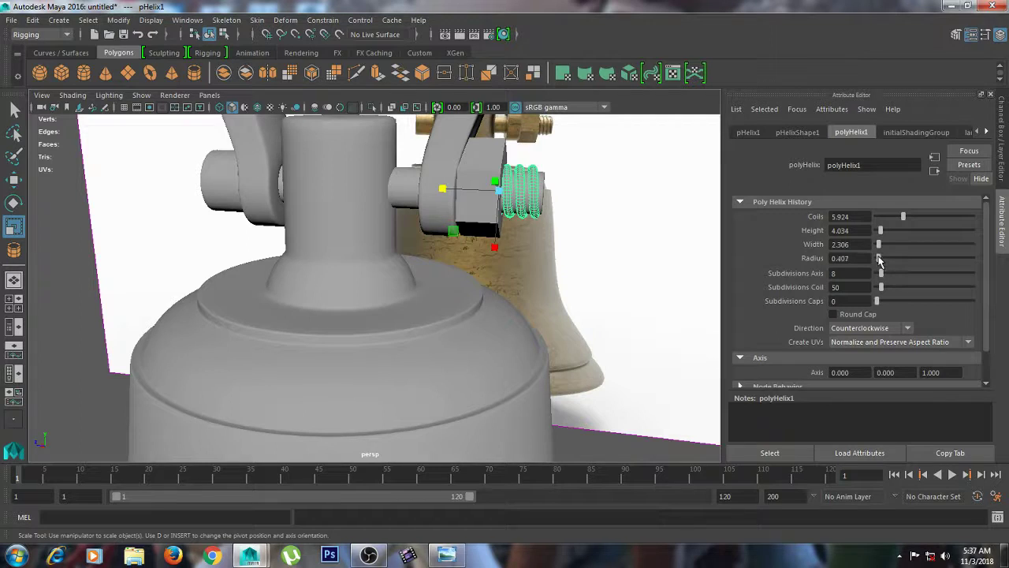
pyautogui.moveTo(879, 260); pyautogui.dragTo(877, 261)
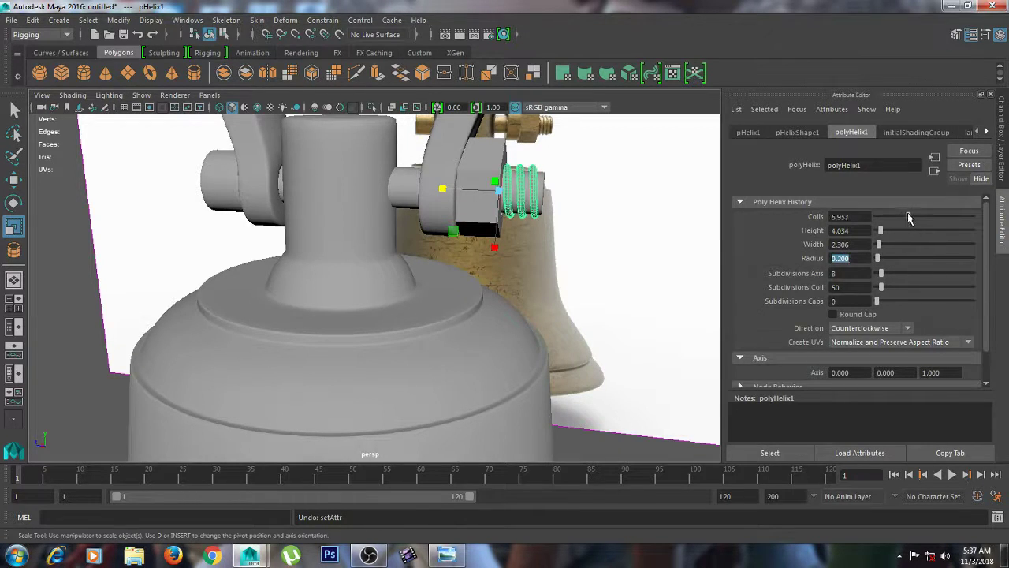
pyautogui.moveTo(908, 218)
pyautogui.mouseDown()
pyautogui.moveTo(932, 219)
pyautogui.moveTo(913, 211)
pyautogui.mouseUp()
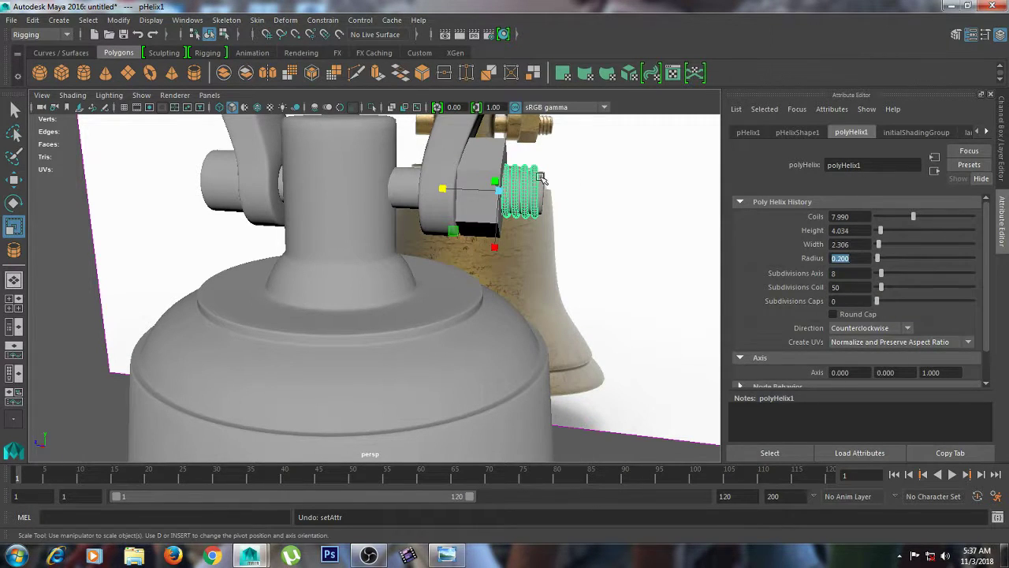
pyautogui.moveTo(540, 177); pyautogui.dragTo(596, 159, button='right')
pyautogui.click(630, 306)
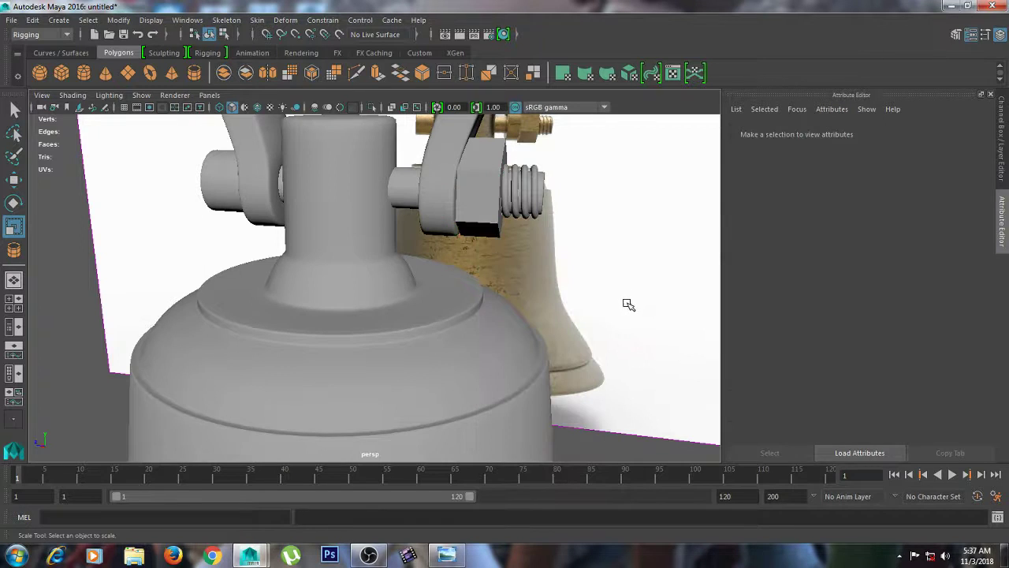
# Examine the threads, nut and shackle from several angles and compare them with the reference image.
pyautogui.scroll(-3, 628, 305)
pyautogui.keyDown('alt'); pyautogui.moveTo(591, 302); pyautogui.dragTo(612, 295); pyautogui.keyUp('alt')
pyautogui.keyDown('alt'); pyautogui.moveTo(530, 284); pyautogui.dragTo(585, 244, button='middle'); pyautogui.keyUp('alt')
pyautogui.scroll(-1, 586, 243)
pyautogui.keyDown('alt'); pyautogui.moveTo(578, 256); pyautogui.dragTo(358, 235); pyautogui.keyUp('alt')
pyautogui.click(372, 229)
pyautogui.click(456, 253)
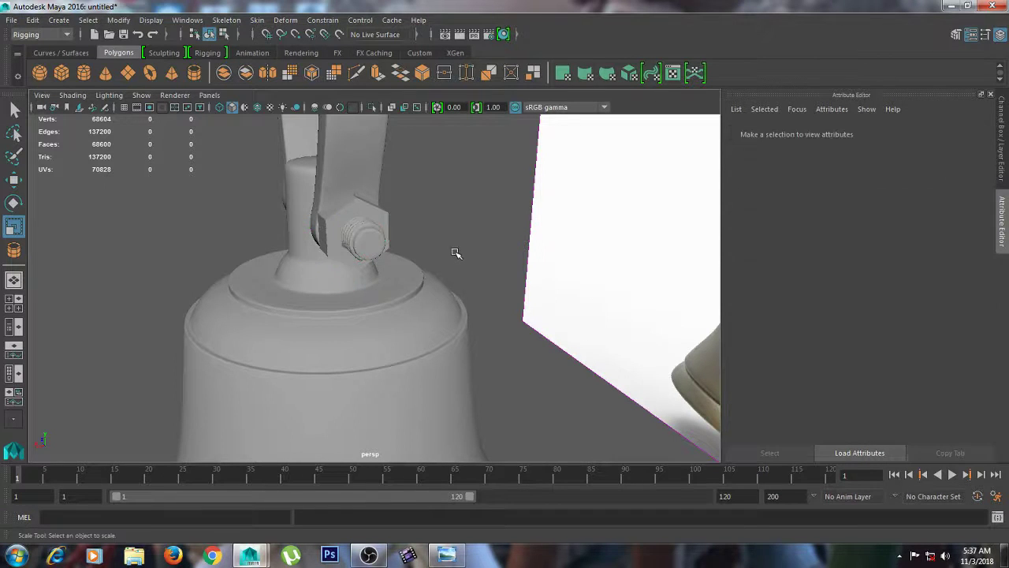
pyautogui.keyDown('alt'); pyautogui.moveTo(455, 253); pyautogui.dragTo(539, 250); pyautogui.keyUp('alt')
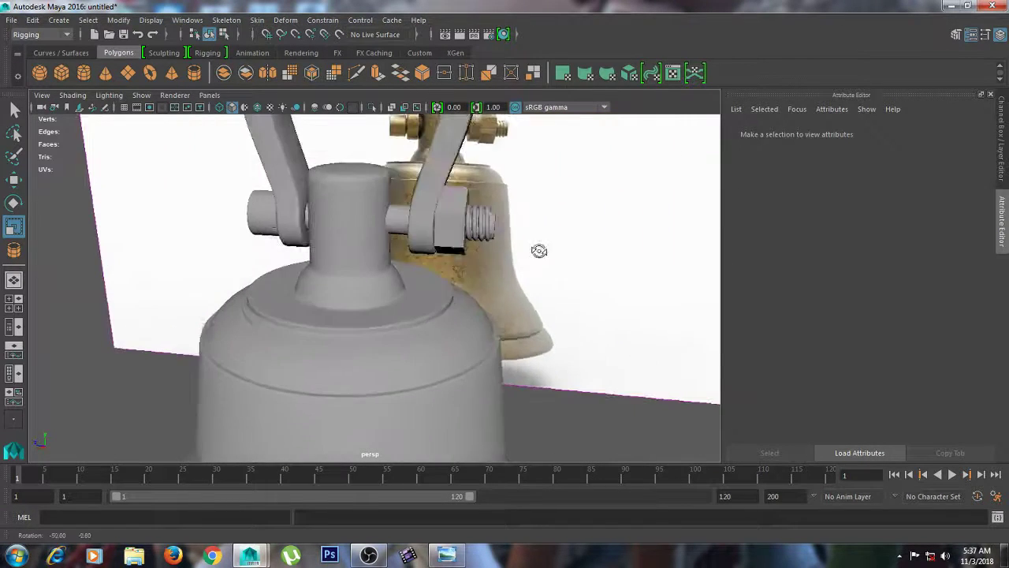
pyautogui.scroll(-5, 495, 277)
pyautogui.keyDown('alt'); pyautogui.moveTo(395, 273); pyautogui.dragTo(508, 251, button='middle'); pyautogui.keyUp('alt')
pyautogui.moveTo(509, 253)
pyautogui.keyDown('alt'); pyautogui.mouseDown()
pyautogui.moveTo(523, 229)
pyautogui.moveTo(495, 255)
pyautogui.mouseUp(); pyautogui.keyUp('alt')
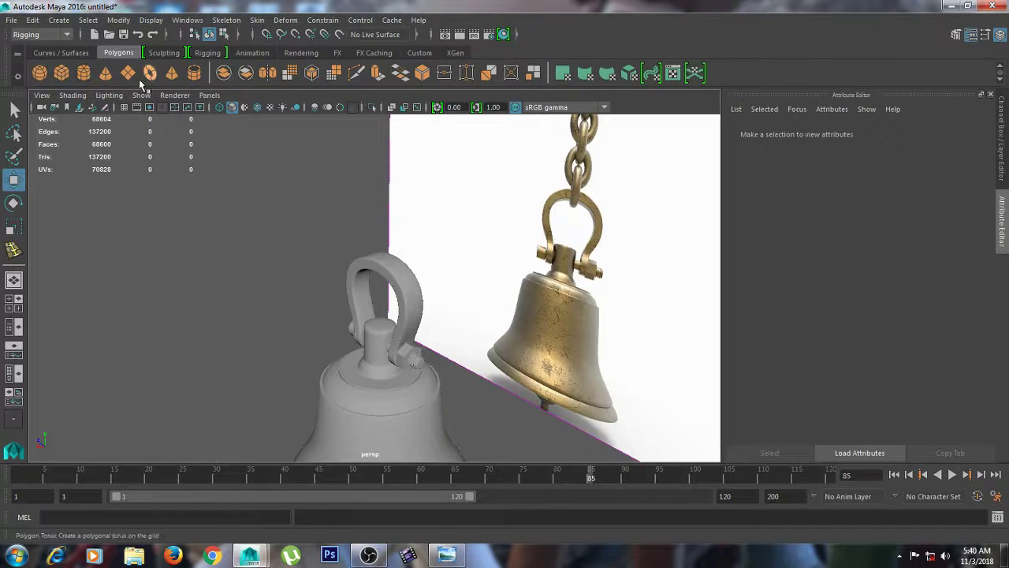
# Create a polygon torus above the shackle in the front view, with radius about 1.22 and section radius 0.4.
pyautogui.click(150, 74)
pyautogui.press('space')
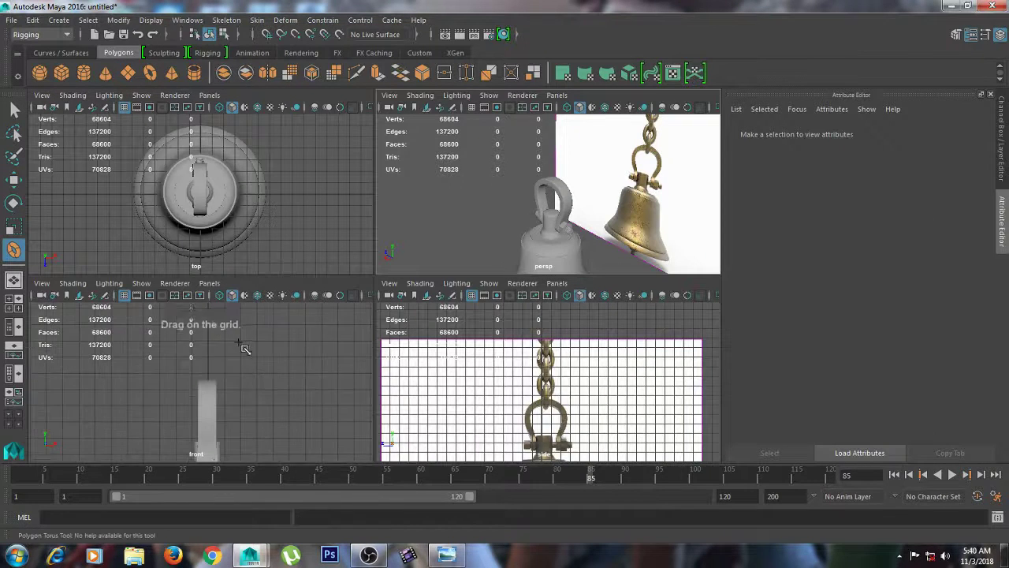
pyautogui.press('space')
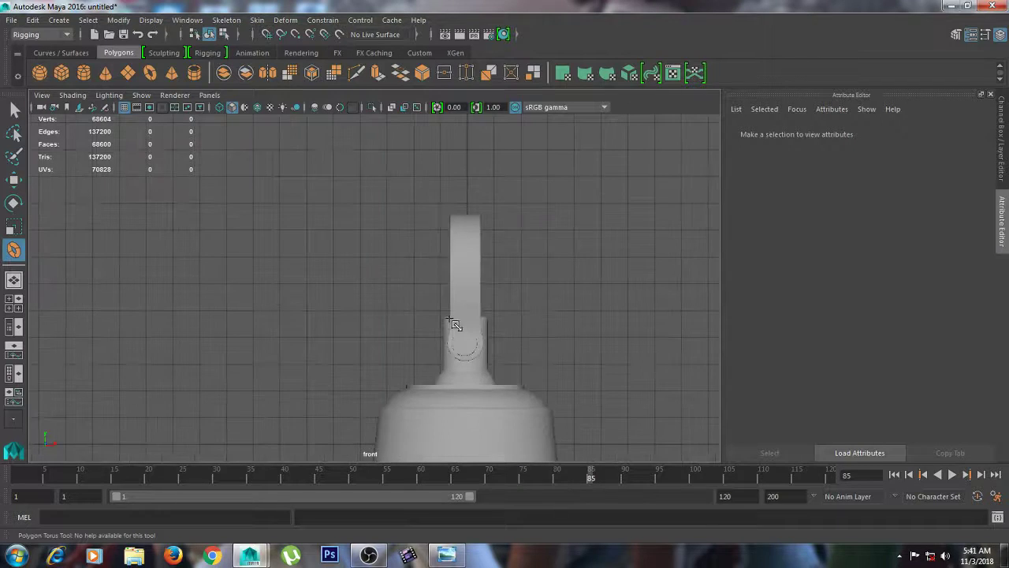
pyautogui.moveTo(462, 173)
pyautogui.mouseDown()
pyautogui.moveTo(484, 198)
pyautogui.moveTo(475, 179)
pyautogui.mouseUp()
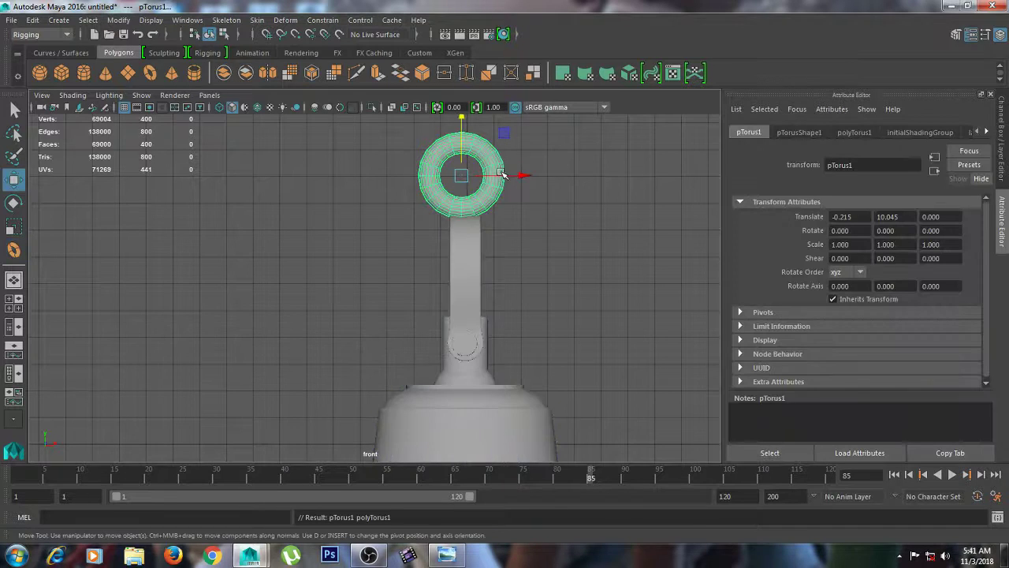
# Select the torus's lower-half vertices and pull them down through the shackle to form an elongated chain link.
pyautogui.rightClick(465, 180)
pyautogui.click(426, 173)
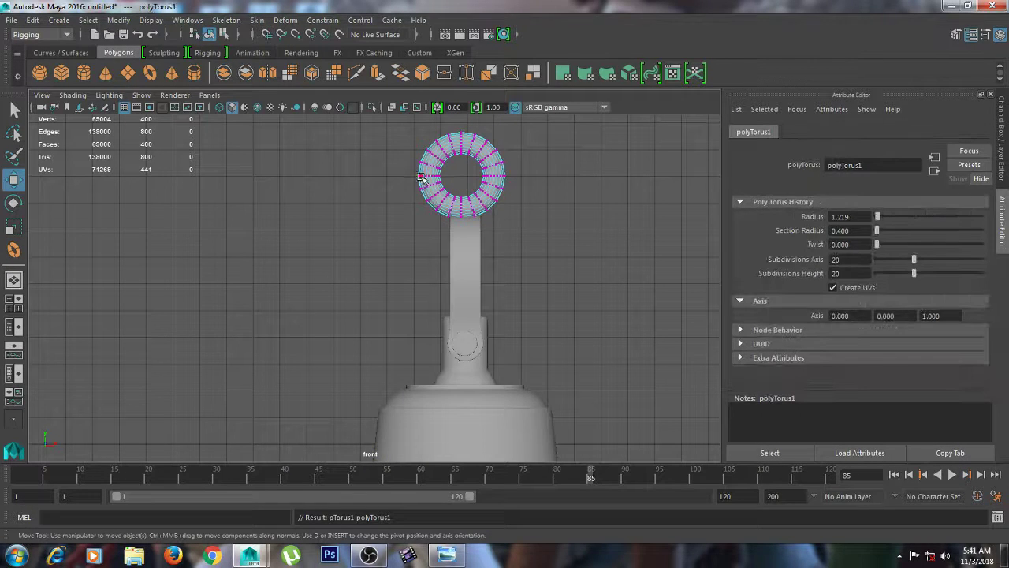
pyautogui.moveTo(511, 215); pyautogui.dragTo(512, 216)
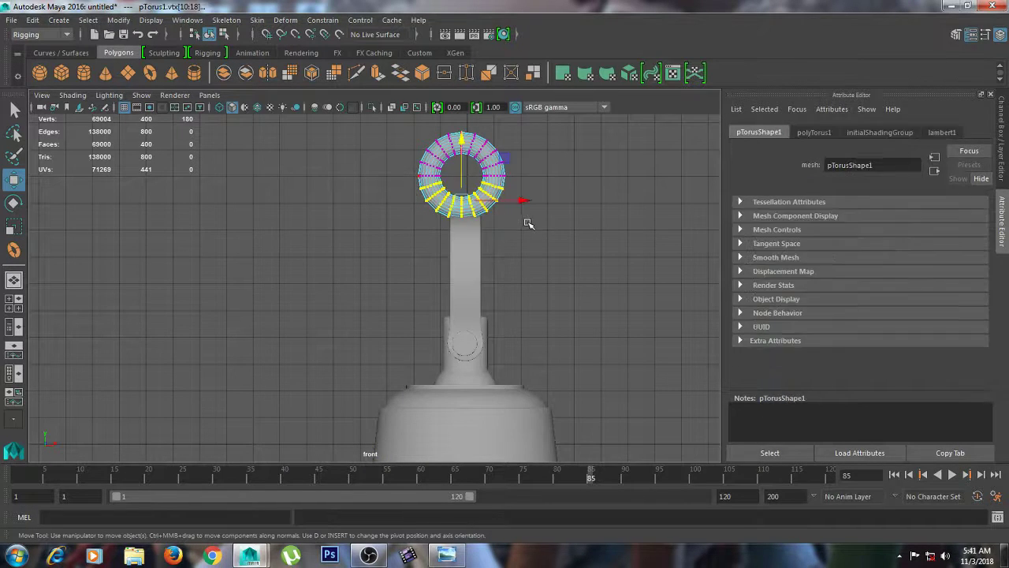
pyautogui.click(460, 171)
pyautogui.hotkey('ctrl', 'z')
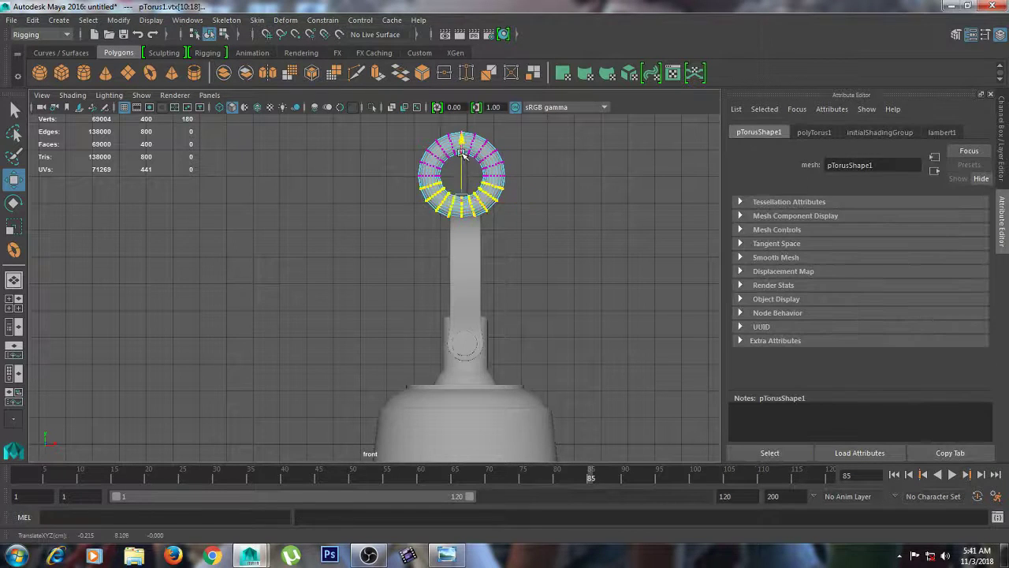
pyautogui.moveTo(464, 155); pyautogui.dragTo(466, 198)
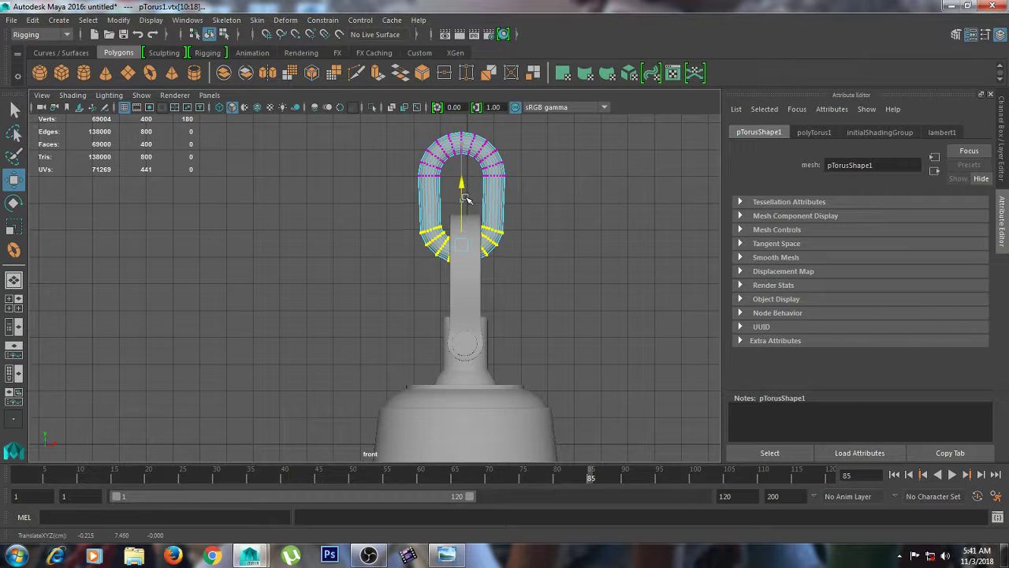
pyautogui.click(554, 139)
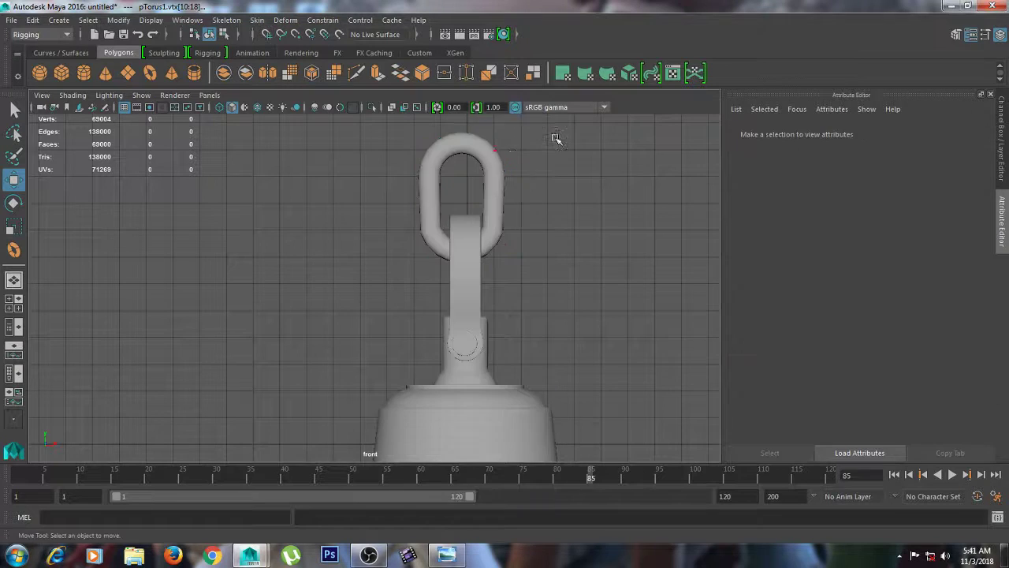
# Centre the chain link horizontally over the shackle, scale it down uniformly and lower it onto the shackle's top.
pyautogui.click(480, 158)
pyautogui.press('e')
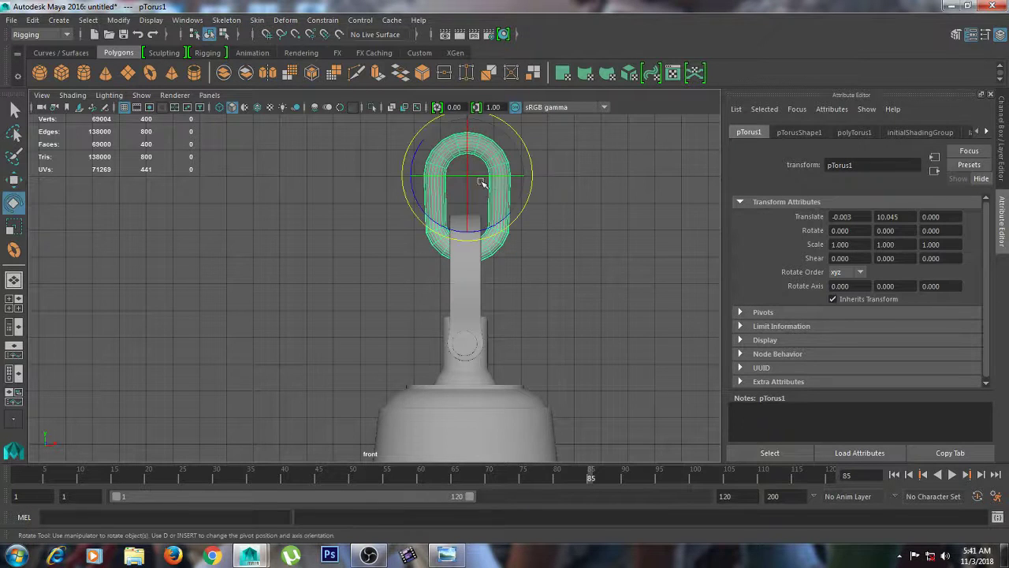
pyautogui.press('r')
pyautogui.moveTo(467, 174)
pyautogui.mouseDown()
pyautogui.moveTo(448, 168)
pyautogui.moveTo(455, 173)
pyautogui.mouseUp()
pyautogui.press('w')
pyautogui.moveTo(466, 135); pyautogui.dragTo(462, 153)
pyautogui.click(530, 207)
pyautogui.keyDown('alt'); pyautogui.moveTo(543, 234); pyautogui.dragTo(508, 235); pyautogui.keyUp('alt')
pyautogui.press('space')
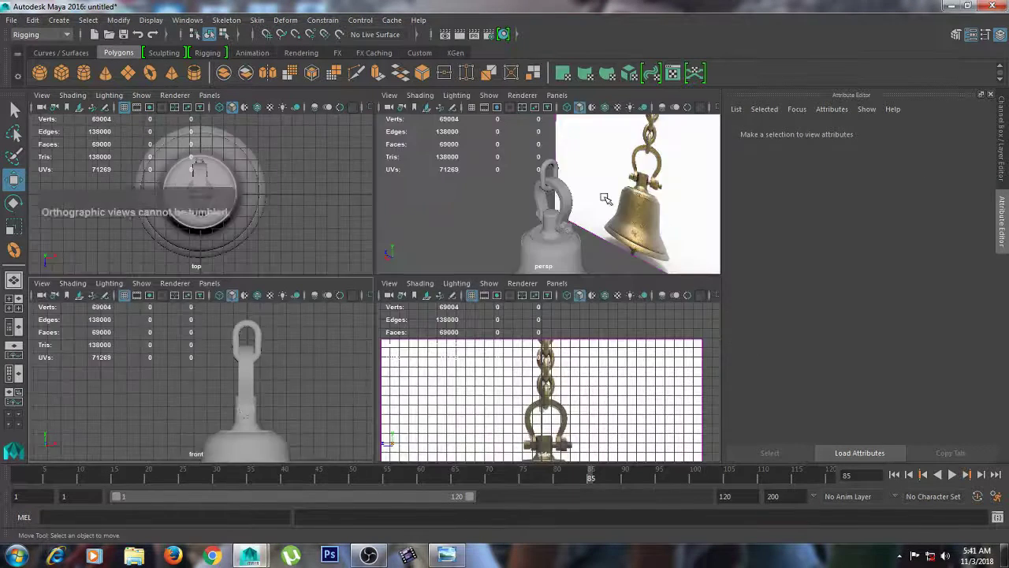
# Shift the chain link slightly sideways over the shackle to an X position of about -0.043.
pyautogui.press('space')
pyautogui.keyDown('alt'); pyautogui.moveTo(552, 204); pyautogui.dragTo(556, 226); pyautogui.keyUp('alt')
pyautogui.click(432, 220)
pyautogui.moveTo(318, 197); pyautogui.dragTo(440, 224)
pyautogui.moveTo(432, 186); pyautogui.dragTo(431, 178)
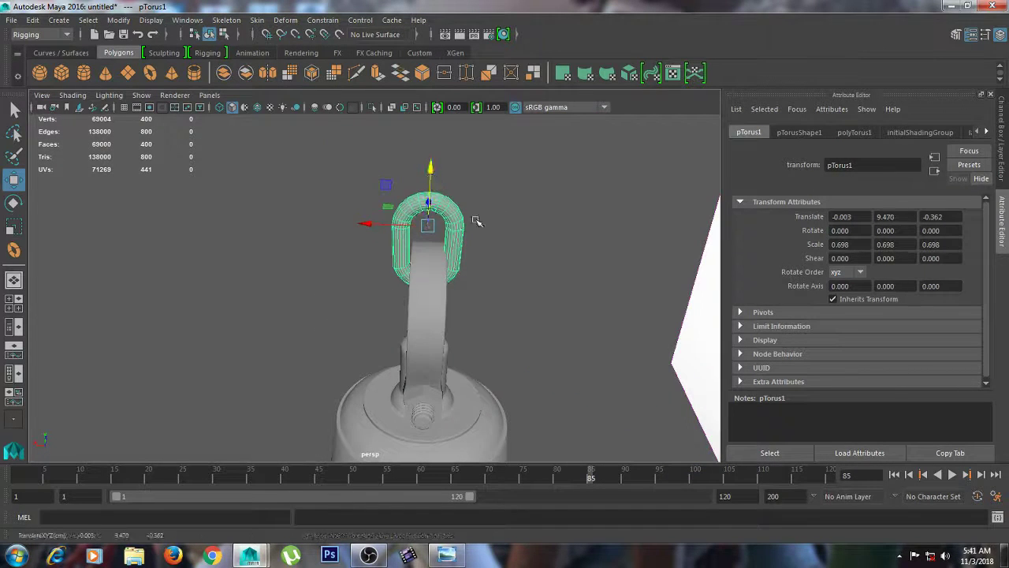
pyautogui.moveTo(378, 226); pyautogui.dragTo(377, 227)
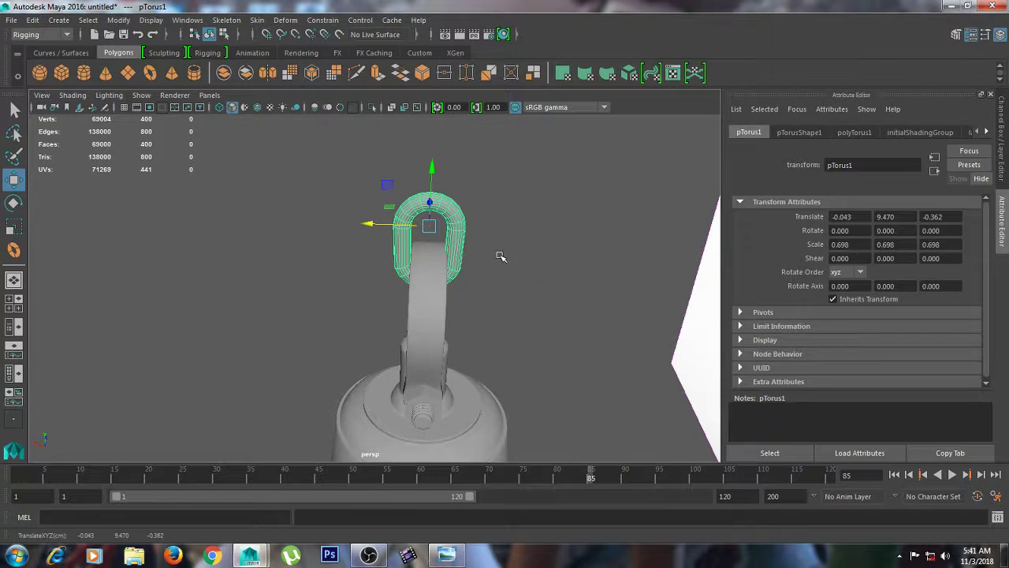
pyautogui.click(502, 256)
# Align the chain link with the reference chain in the side view, at a Z position of about -0.461.
pyautogui.keyDown('alt'); pyautogui.moveTo(500, 254); pyautogui.dragTo(620, 235); pyautogui.keyUp('alt')
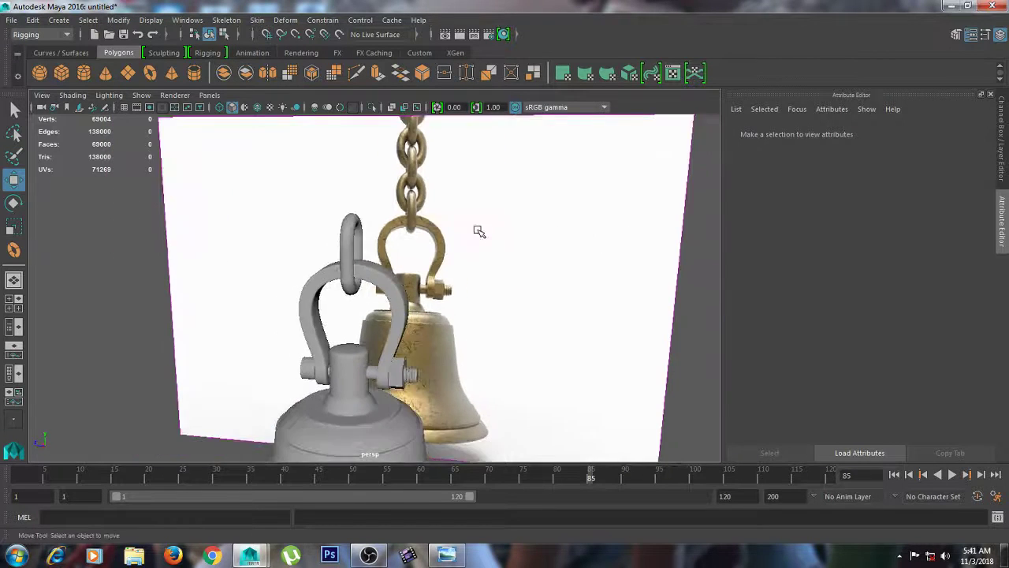
pyautogui.keyDown('alt'); pyautogui.moveTo(478, 231); pyautogui.dragTo(505, 230); pyautogui.keyUp('alt')
pyautogui.press('space')
pyautogui.press('space')
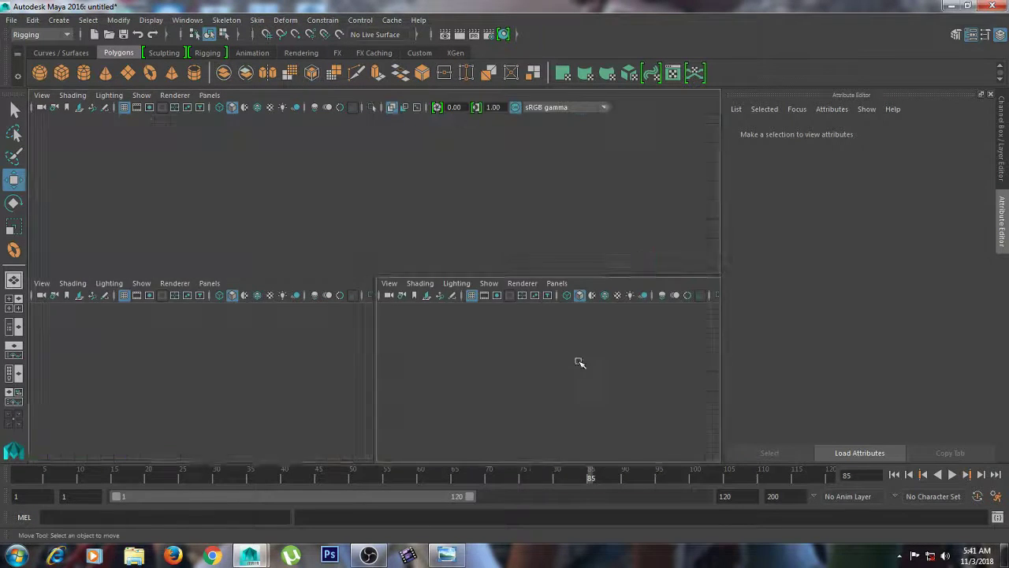
pyautogui.click(370, 318)
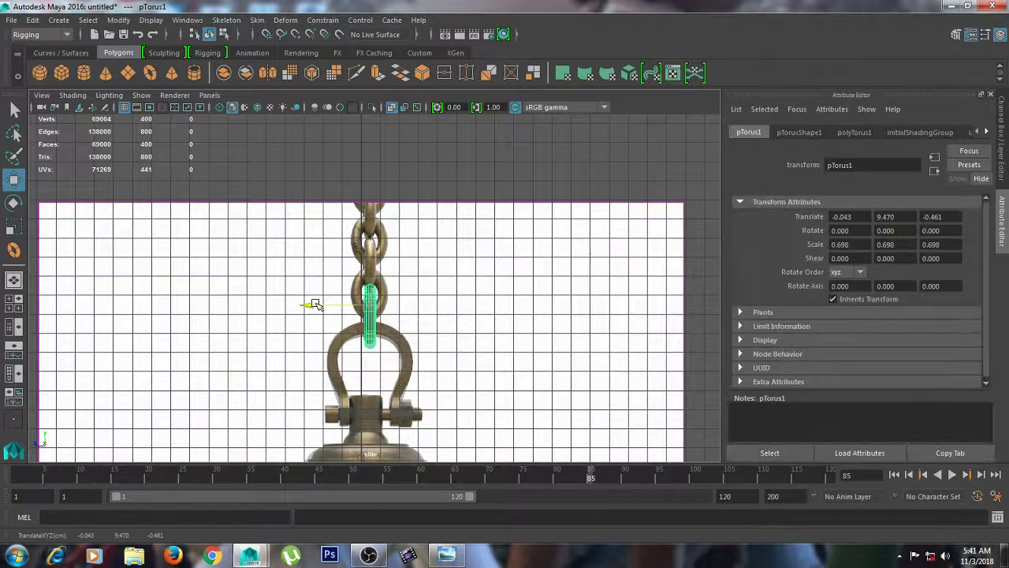
pyautogui.click(520, 244)
pyautogui.click(375, 314)
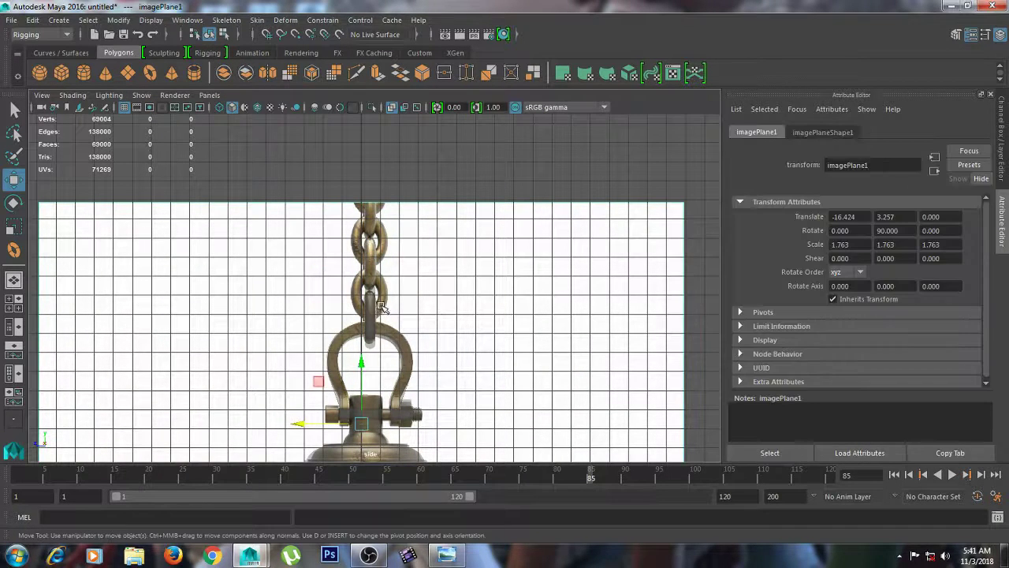
# Select the vertices of the chain link's upper half and lower them slightly to shorten the link.
pyautogui.press('e')
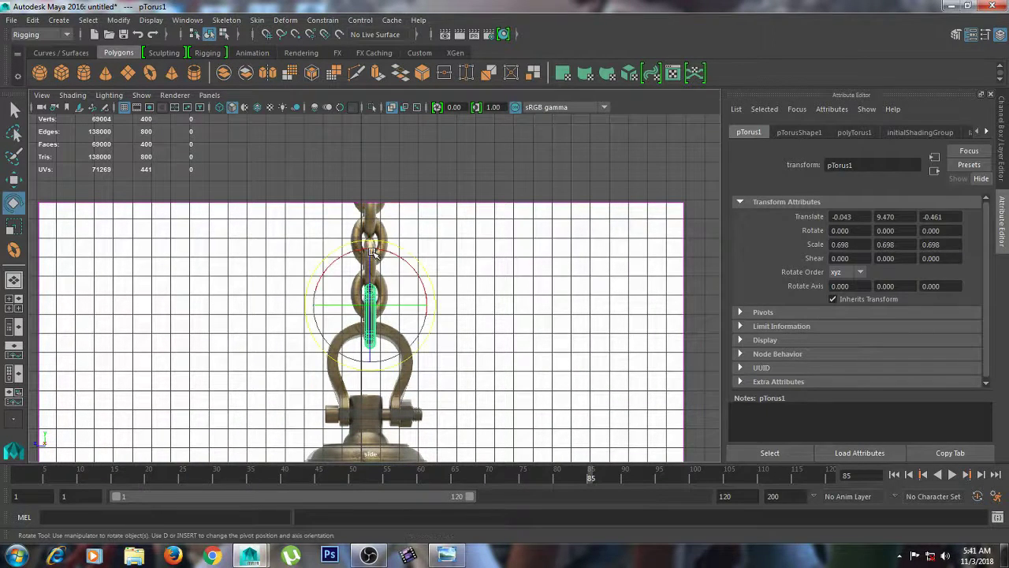
pyautogui.press('r')
pyautogui.press('space')
pyautogui.press('space')
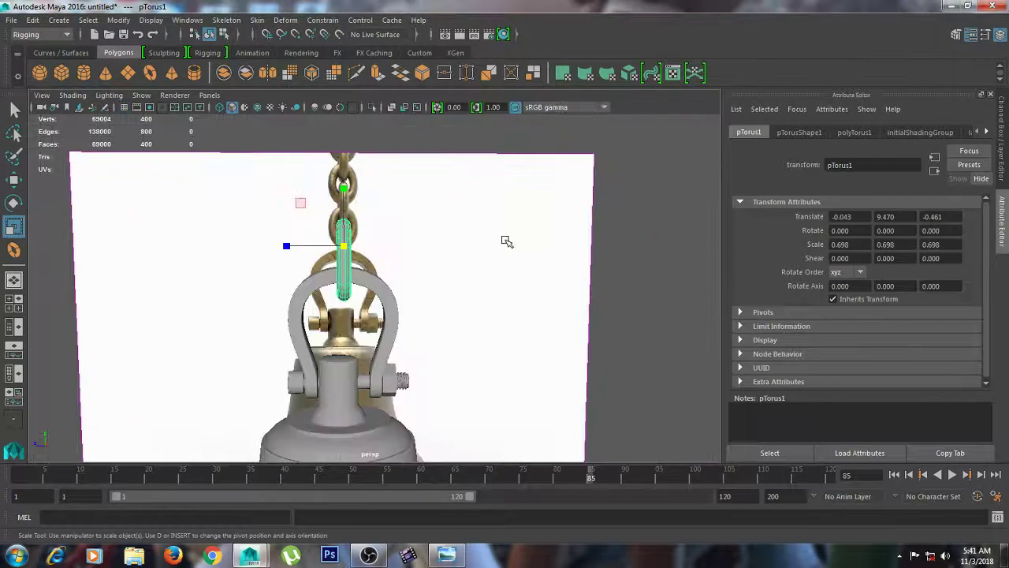
pyautogui.keyDown('alt'); pyautogui.moveTo(506, 239); pyautogui.dragTo(417, 245); pyautogui.keyUp('alt')
pyautogui.moveTo(377, 203); pyautogui.dragTo(330, 202, button='right')
pyautogui.moveTo(335, 198); pyautogui.dragTo(444, 257)
pyautogui.press('space')
pyautogui.press('e')
pyautogui.press('w')
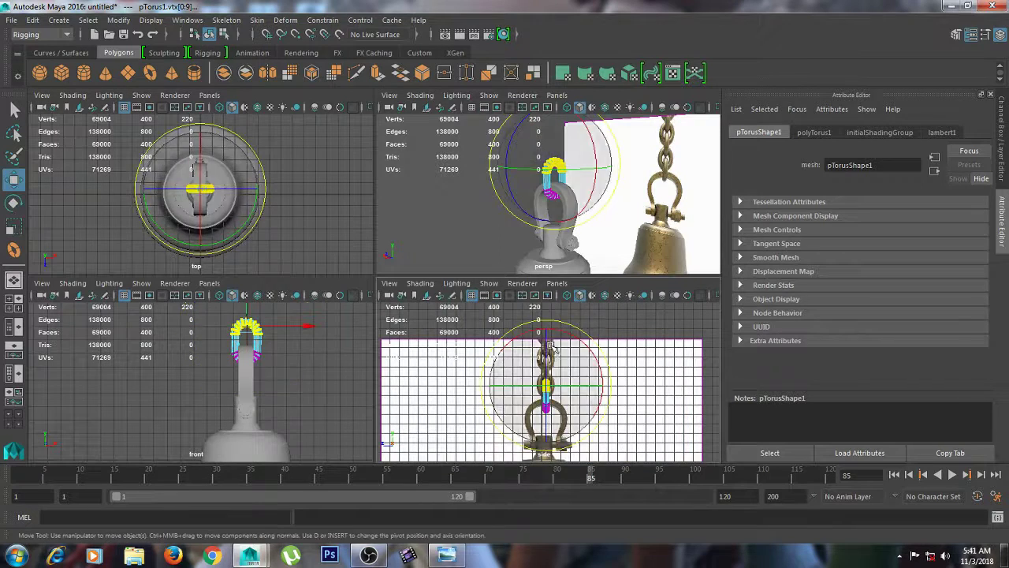
pyautogui.moveTo(547, 331); pyautogui.dragTo(550, 342)
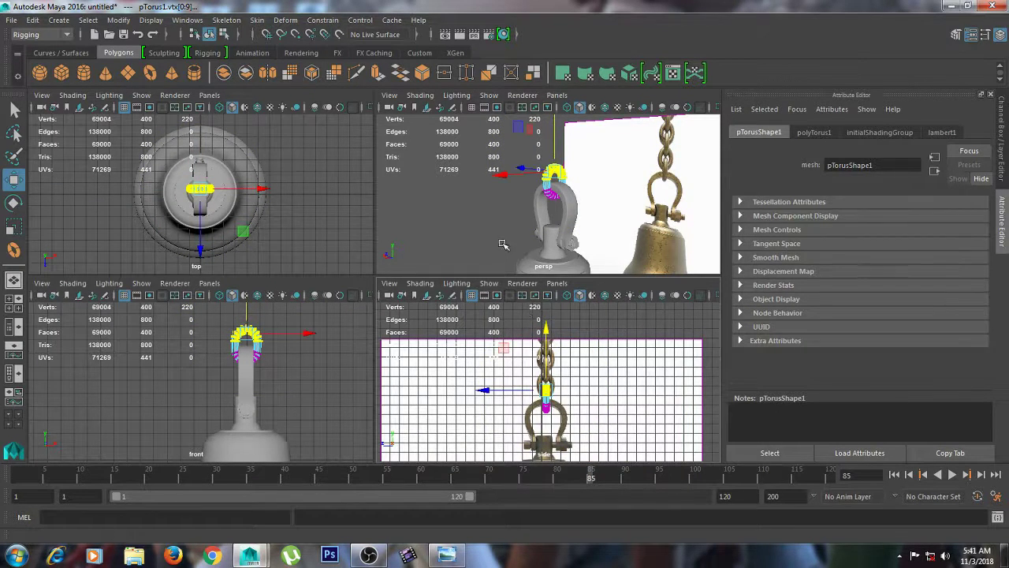
# Return to object mode, duplicate the chain link and raise the copy to a Y position of about 11.212.
pyautogui.click(499, 212)
pyautogui.press('space')
pyautogui.moveTo(415, 231); pyautogui.dragTo(459, 188, button='right')
pyautogui.click(434, 198)
pyautogui.moveTo(435, 198)
pyautogui.keyDown('alt'); pyautogui.mouseDown()
pyautogui.moveTo(397, 200)
pyautogui.moveTo(434, 209)
pyautogui.mouseUp(); pyautogui.keyUp('alt')
pyautogui.click(411, 234)
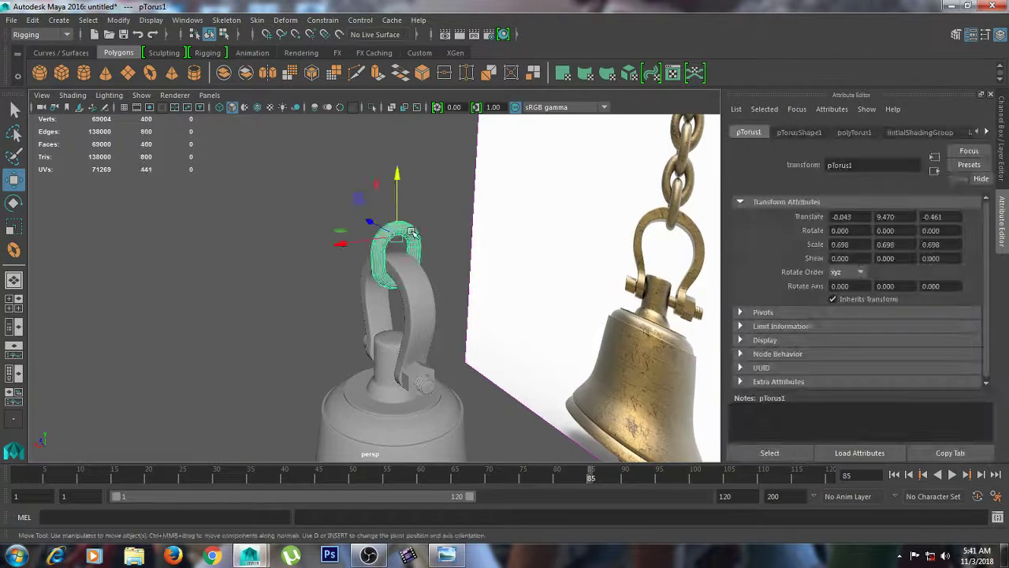
pyautogui.hotkey('ctrl', 'd')
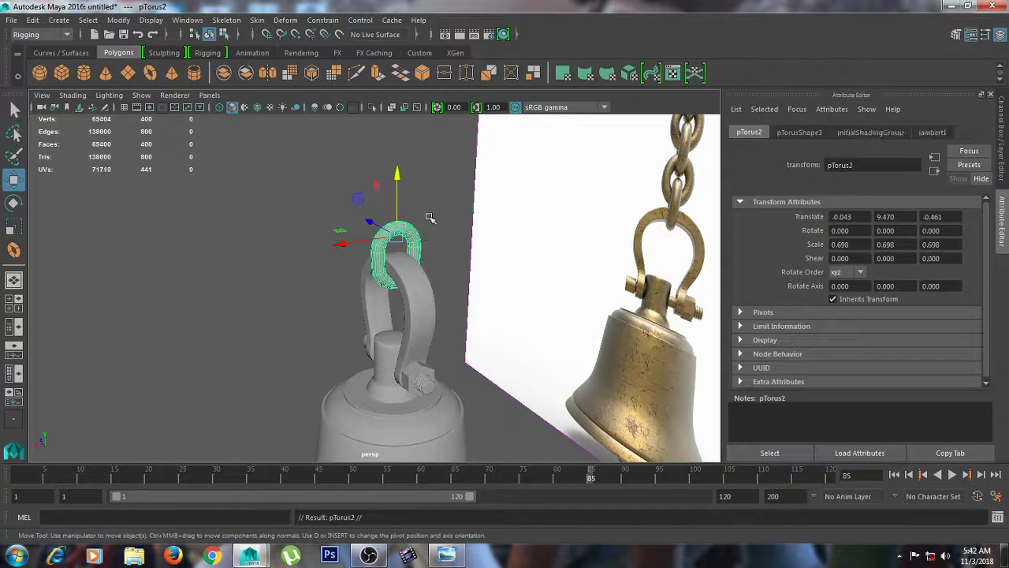
pyautogui.moveTo(397, 170); pyautogui.dragTo(398, 86)
# Rotate the duplicated link to -90 degrees about the Y axis so it interlocks with the lower link.
pyautogui.press('space')
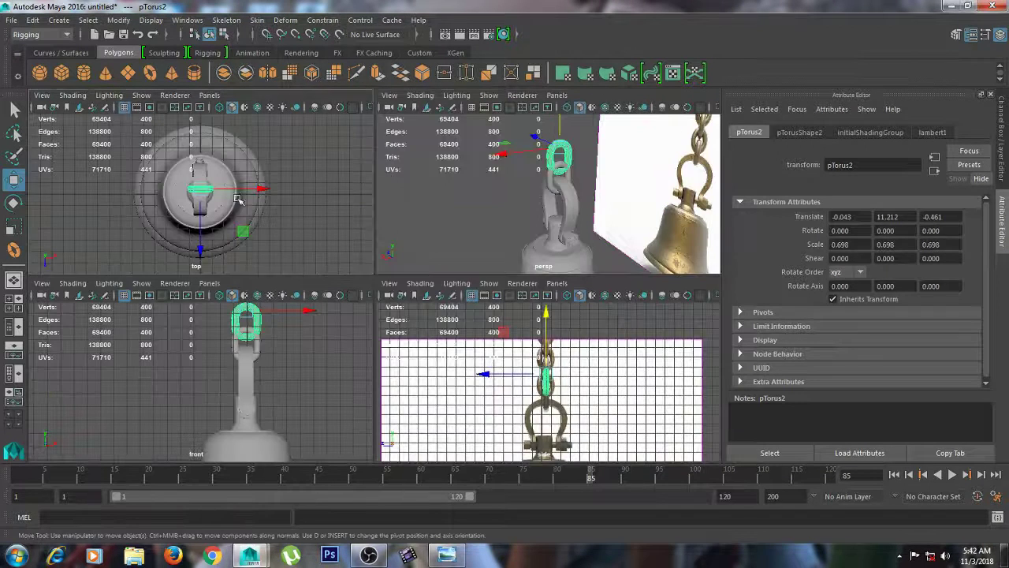
pyautogui.press('e')
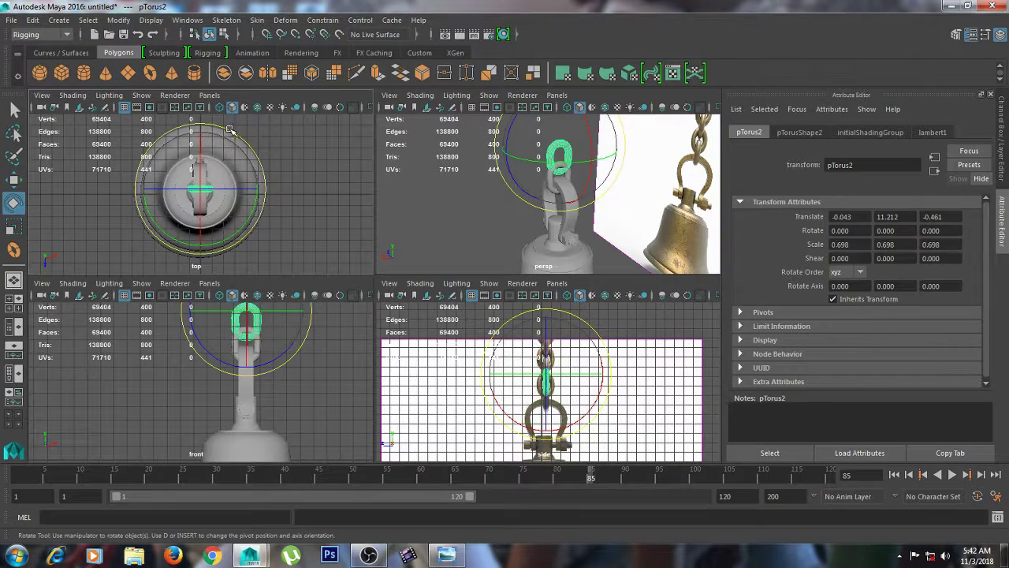
pyautogui.moveTo(203, 124); pyautogui.dragTo(272, 193)
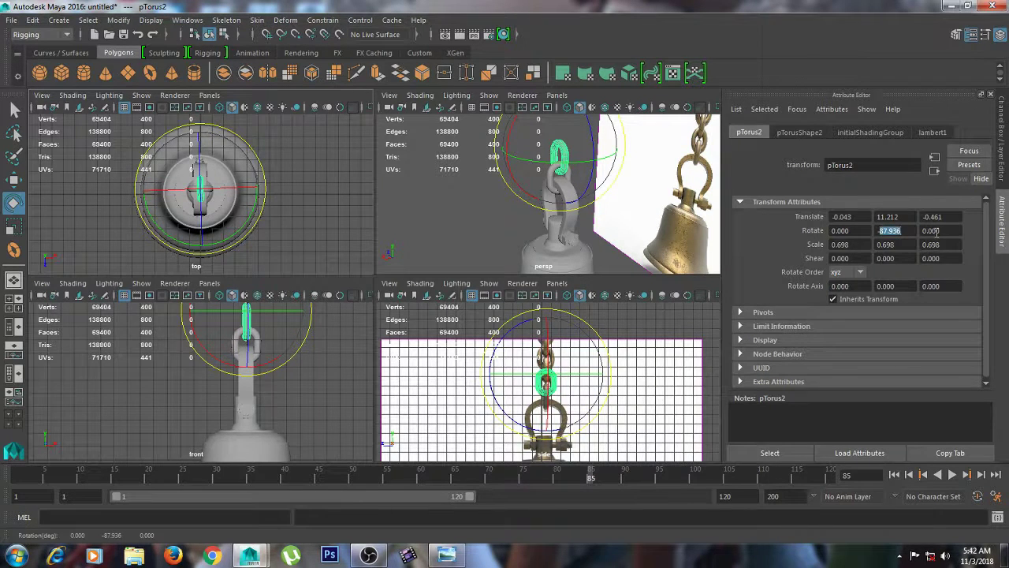
pyautogui.write('0')
pyautogui.press('Return')
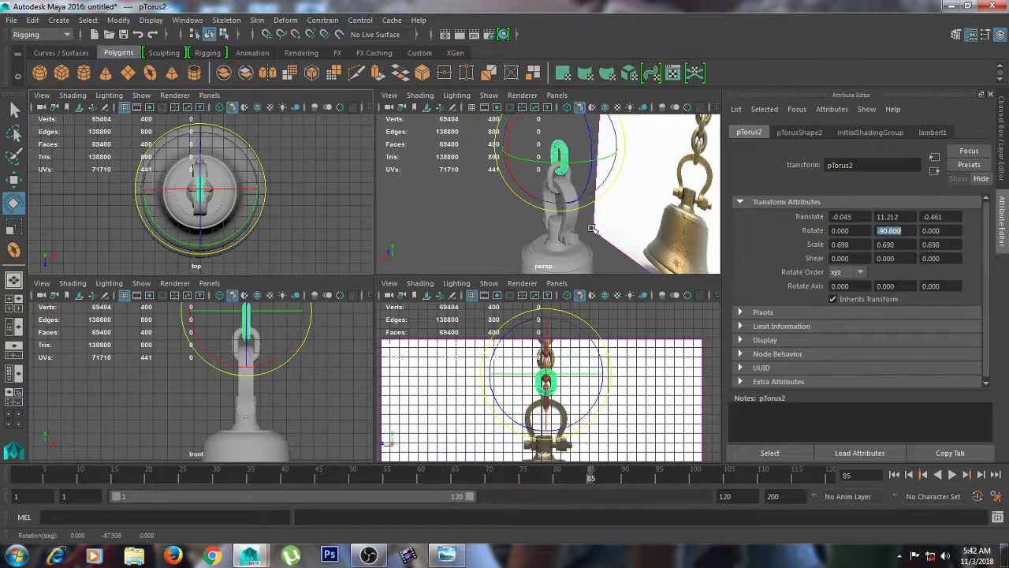
pyautogui.click(475, 227)
# Duplicate both chain links together and raise the copies until the upper one sits at Y about 14.740.
pyautogui.press('w')
pyautogui.keyDown('alt'); pyautogui.moveTo(552, 225); pyautogui.dragTo(435, 210); pyautogui.keyUp('alt')
pyautogui.press('space')
pyautogui.click(398, 201)
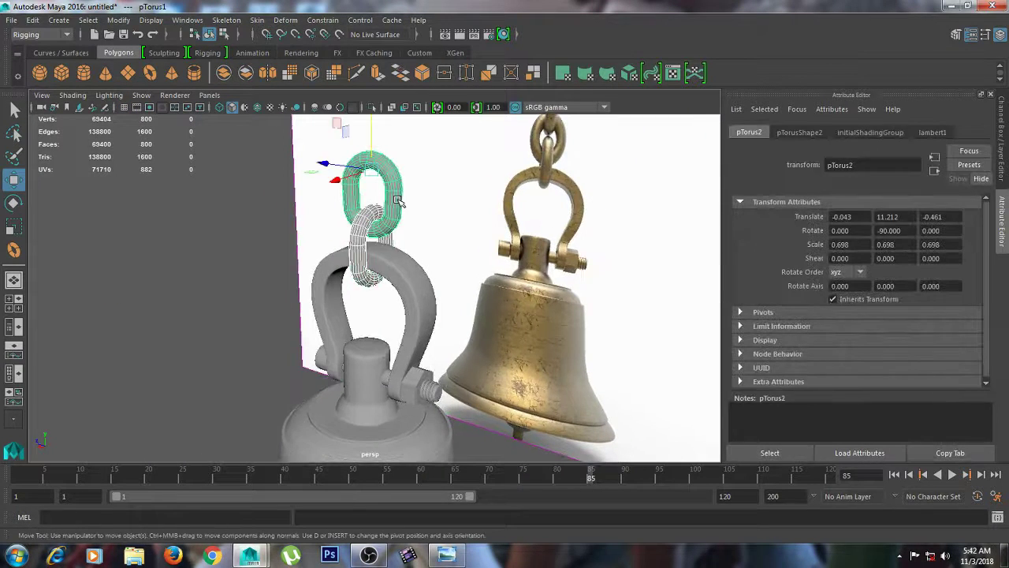
pyautogui.scroll(-3, 403, 206)
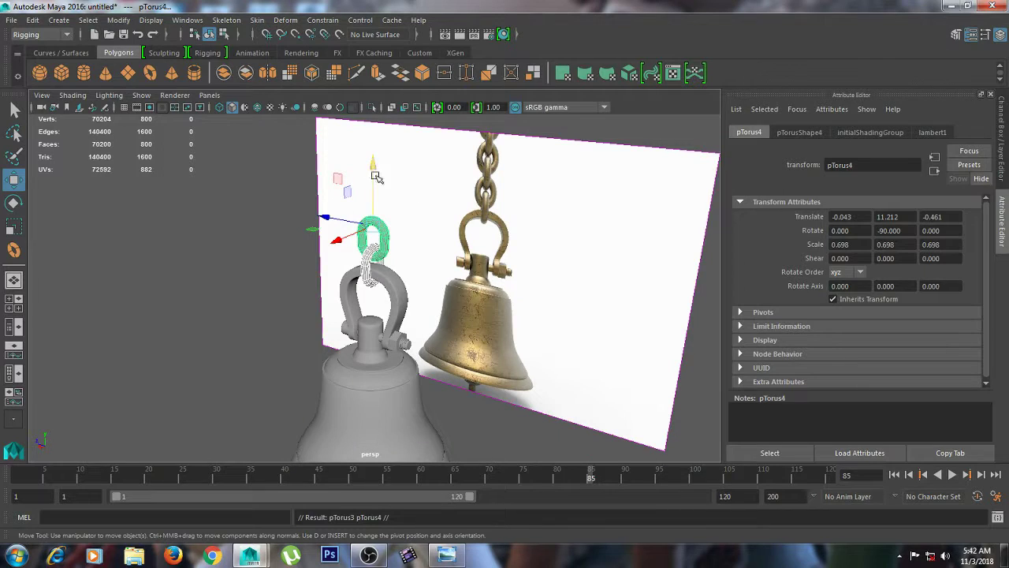
pyautogui.click(376, 149)
pyautogui.hotkey('ctrl', 'z')
pyautogui.moveTo(375, 150); pyautogui.dragTo(381, 110)
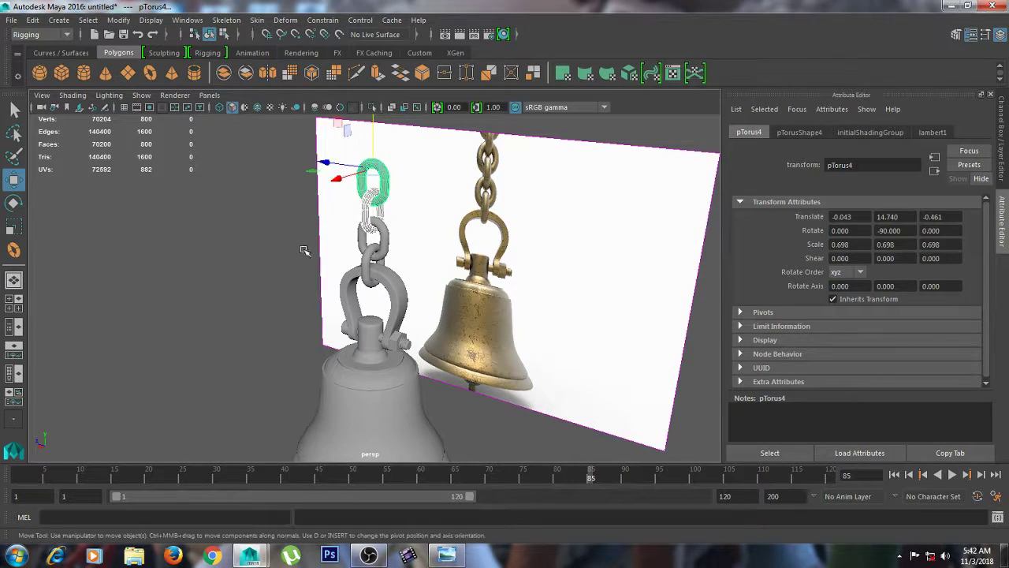
# Duplicate all four chain links and raise the copies until the topmost link sits at Y about 21.734.
pyautogui.click(305, 254)
pyautogui.keyDown('alt'); pyautogui.moveTo(304, 254); pyautogui.dragTo(416, 258); pyautogui.keyUp('alt')
pyautogui.click(387, 253)
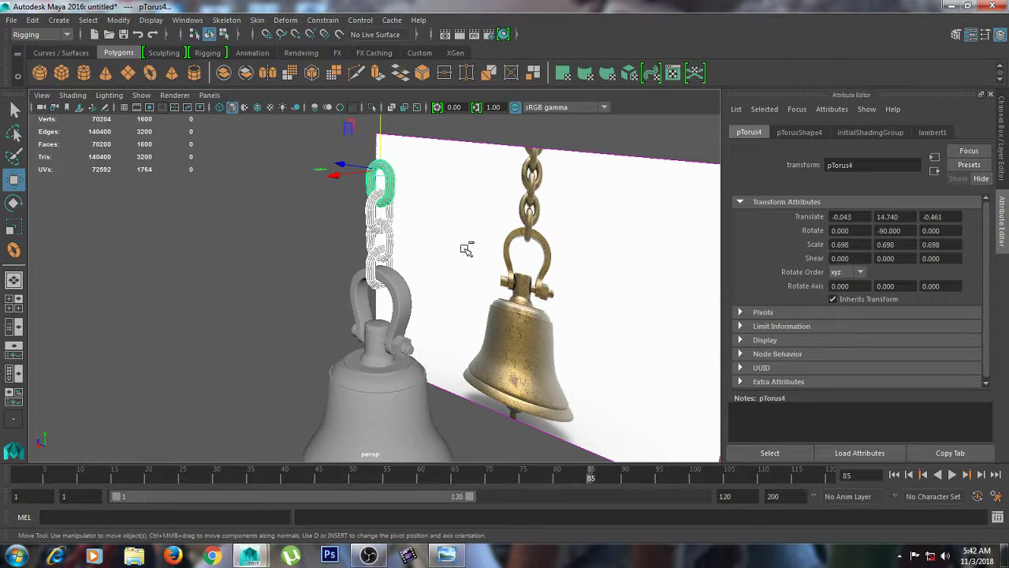
pyautogui.moveTo(388, 135); pyautogui.dragTo(392, 6)
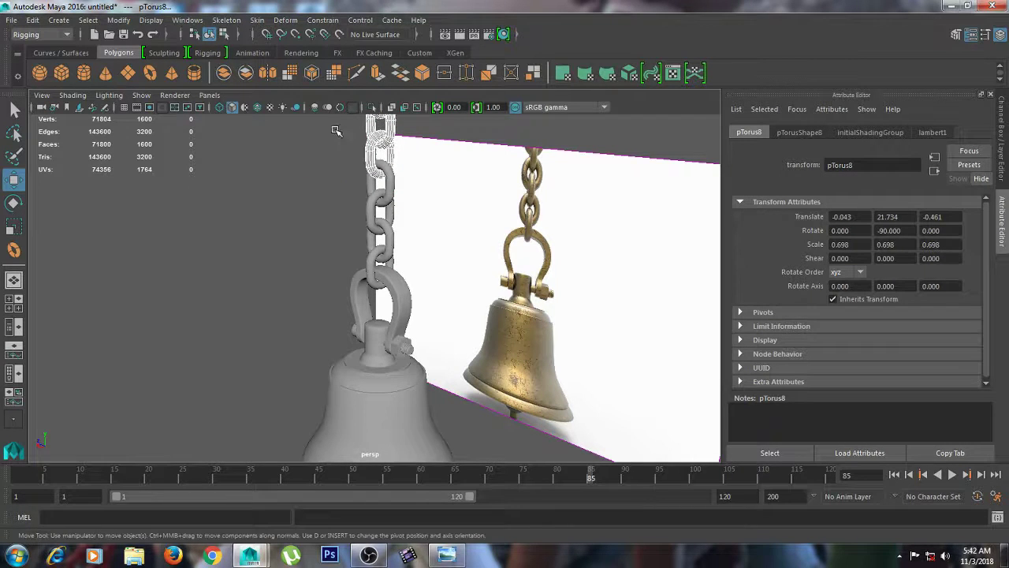
# Examine the lengthened chain and bell from above and in perspective beside the reference image.
pyautogui.click(318, 188)
pyautogui.press('space')
pyautogui.press('space')
pyautogui.scroll(-2, 466, 266)
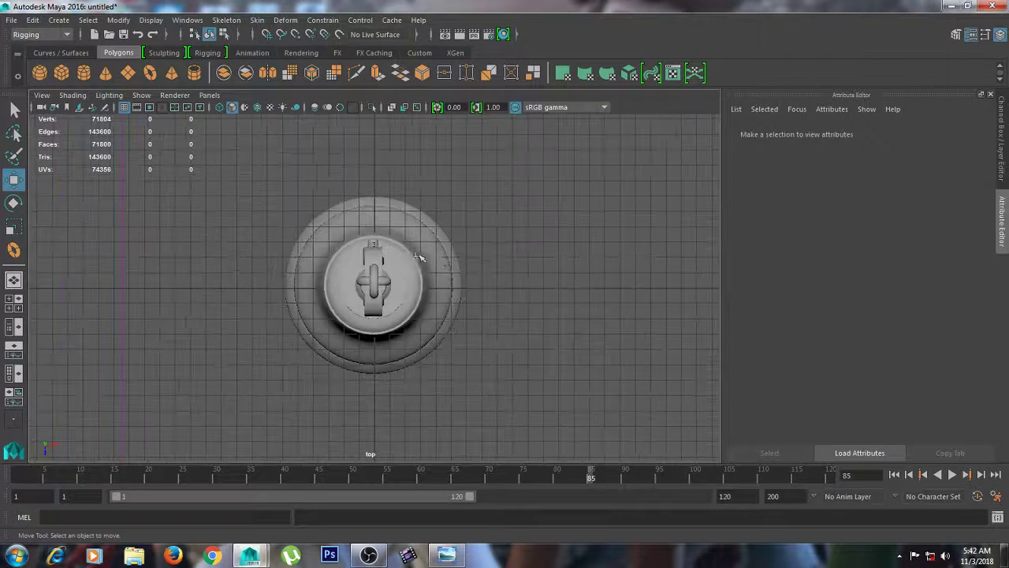
pyautogui.press('space')
pyautogui.press('space')
pyautogui.scroll(-2, 473, 241)
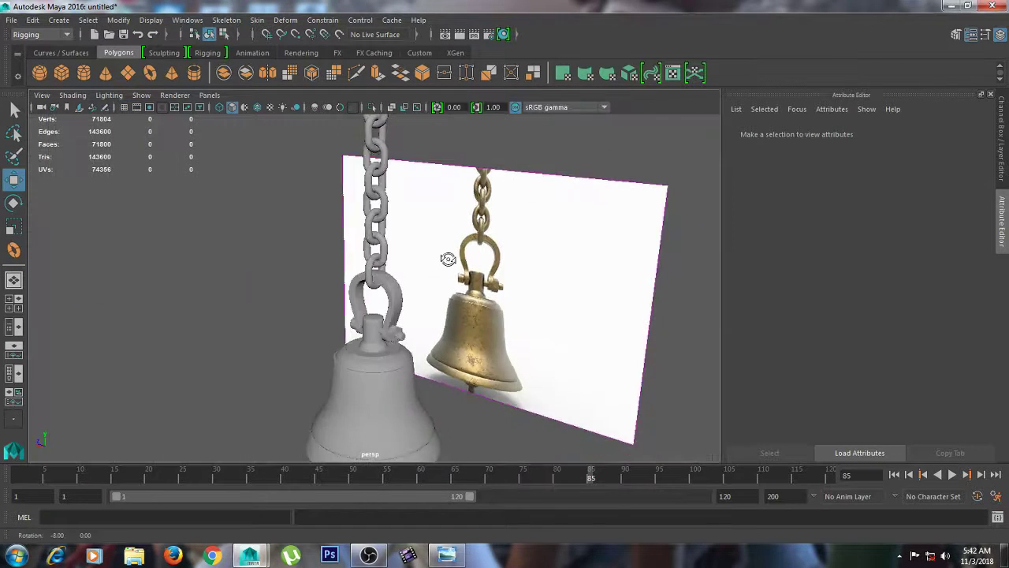
pyautogui.keyDown('alt'); pyautogui.moveTo(448, 260); pyautogui.dragTo(489, 247); pyautogui.keyUp('alt')
pyautogui.keyDown('alt'); pyautogui.moveTo(489, 248); pyautogui.dragTo(445, 268, button='middle'); pyautogui.keyUp('alt')
pyautogui.scroll(-3, 394, 273)
pyautogui.keyDown('alt'); pyautogui.moveTo(349, 277); pyautogui.dragTo(341, 199); pyautogui.keyUp('alt')
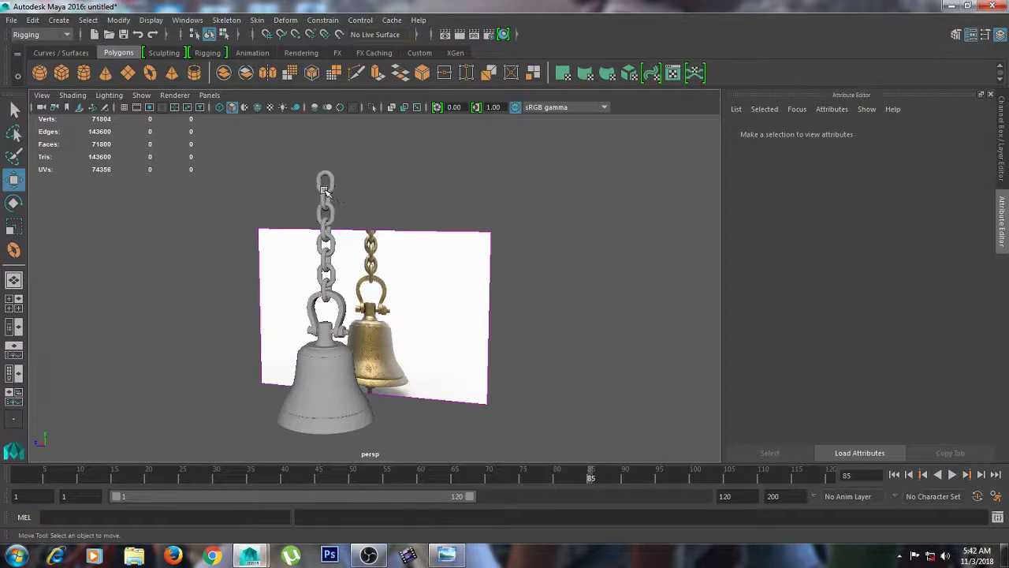
# Delete the topmost link of the chain.
pyautogui.click(324, 189)
pyautogui.hotkey('shift', 'd')
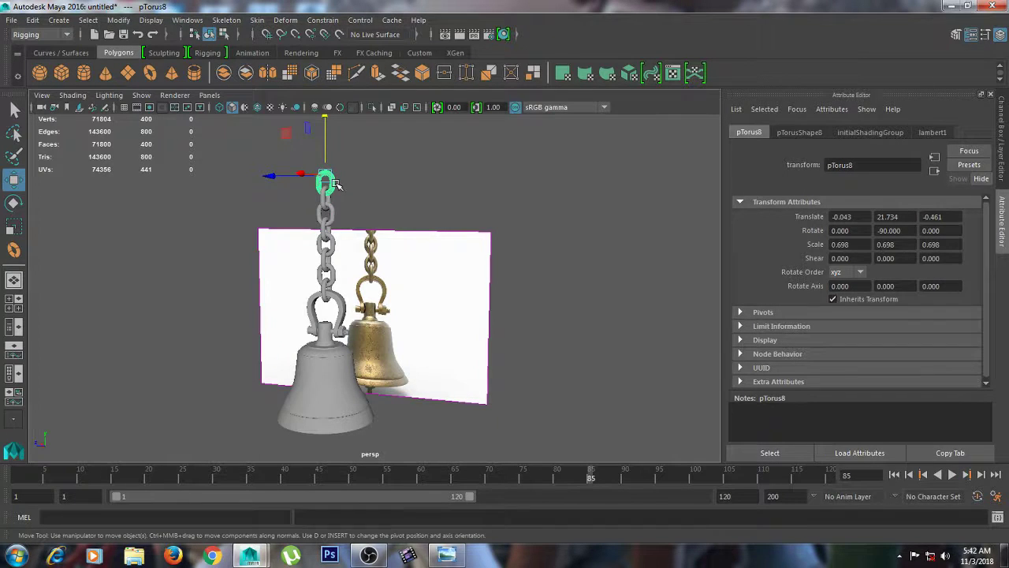
pyautogui.click(336, 184)
# Create a small polygon sphere beside the bell in the top view for the clapper.
pyautogui.keyDown('alt'); pyautogui.moveTo(455, 336); pyautogui.dragTo(491, 291, button='middle'); pyautogui.keyUp('alt')
pyautogui.keyDown('alt'); pyautogui.moveTo(491, 291); pyautogui.dragTo(496, 289); pyautogui.keyUp('alt')
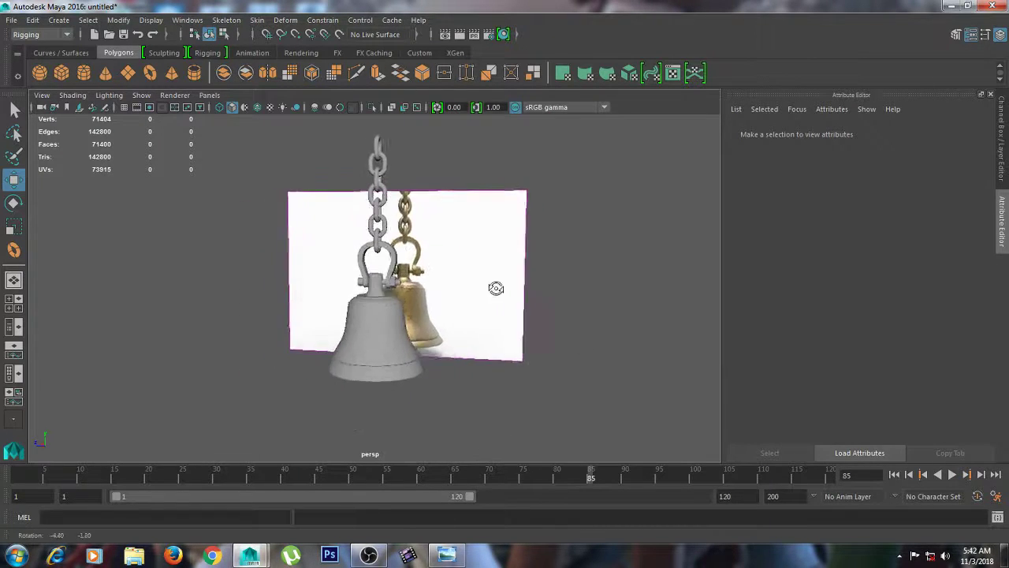
pyautogui.keyDown('alt'); pyautogui.moveTo(496, 288); pyautogui.dragTo(636, 311, button='right'); pyautogui.keyUp('alt')
pyautogui.keyDown('alt'); pyautogui.moveTo(495, 306); pyautogui.dragTo(524, 271, button='middle'); pyautogui.keyUp('alt')
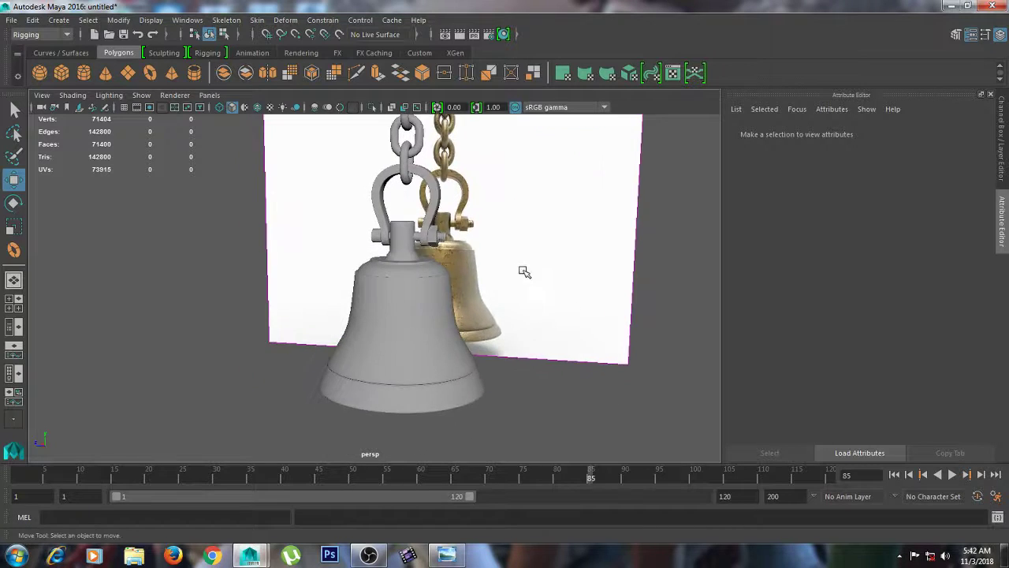
pyautogui.keyDown('alt'); pyautogui.moveTo(524, 272); pyautogui.dragTo(489, 289); pyautogui.keyUp('alt')
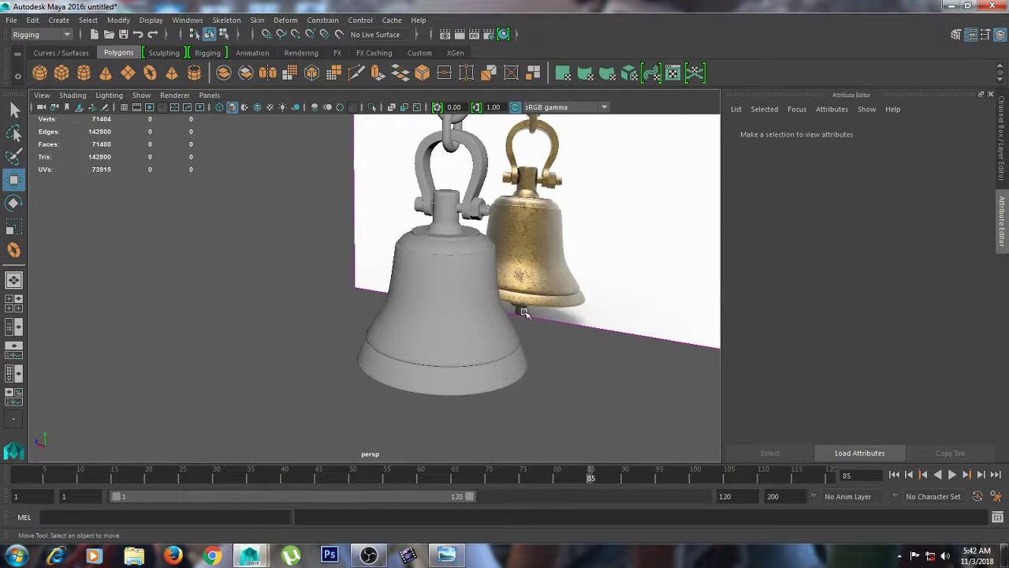
pyautogui.click(45, 73)
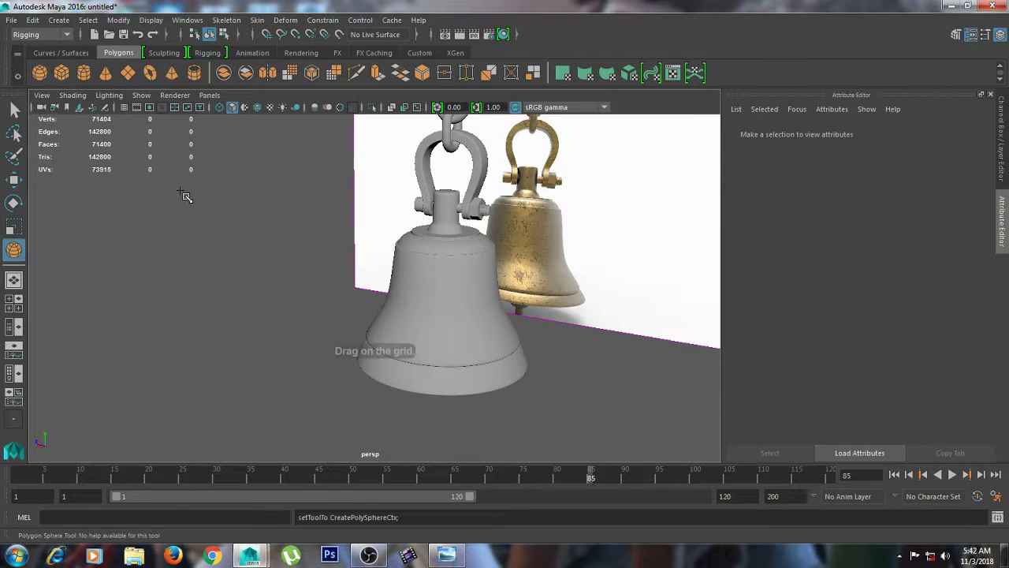
pyautogui.press('space')
pyautogui.moveTo(288, 202); pyautogui.dragTo(298, 205)
# Lower the sphere to the reference clapper's height in the side view and align it horizontally with the bell's centre.
pyautogui.press('space')
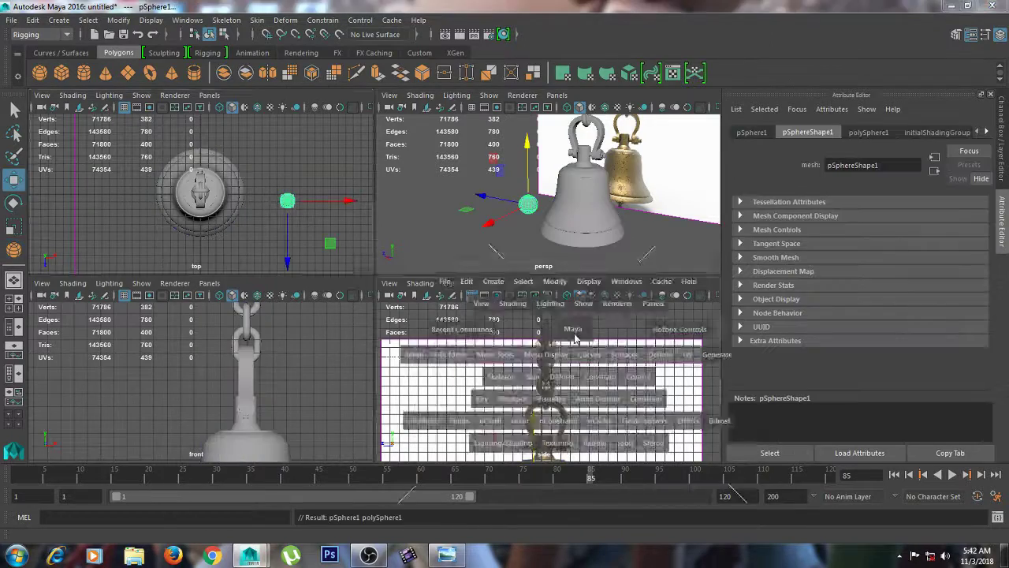
pyautogui.keyDown('alt'); pyautogui.moveTo(534, 378); pyautogui.dragTo(565, 318, button='middle'); pyautogui.keyUp('alt')
pyautogui.keyDown('alt'); pyautogui.moveTo(565, 317); pyautogui.dragTo(350, 337, button='right'); pyautogui.keyUp('alt')
pyautogui.keyDown('alt'); pyautogui.moveTo(350, 337); pyautogui.dragTo(414, 230, button='middle'); pyautogui.keyUp('alt')
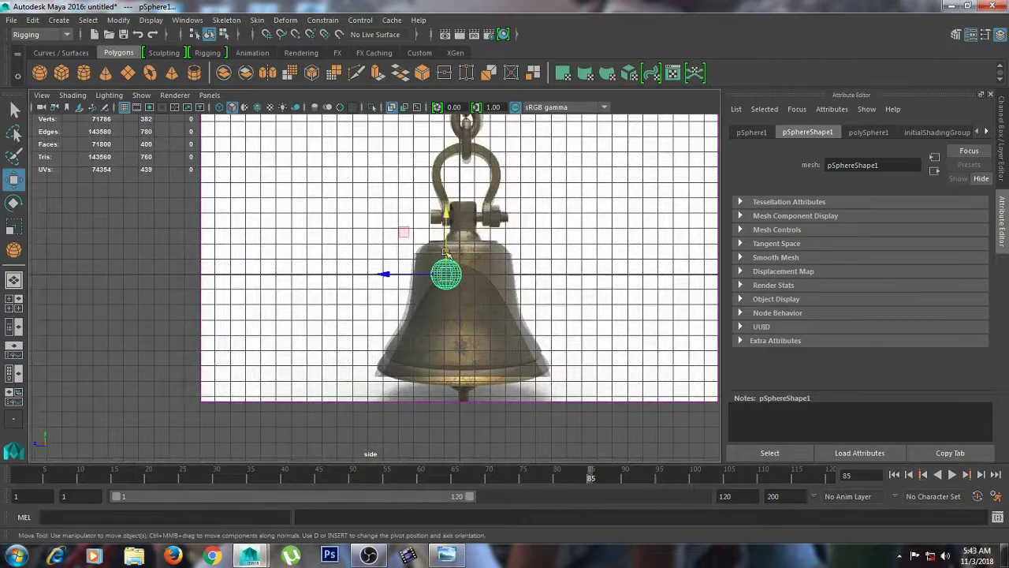
pyautogui.moveTo(447, 231); pyautogui.dragTo(446, 340)
pyautogui.moveTo(379, 382); pyautogui.dragTo(399, 382)
# Select the four topmost rings of faces on the clapper sphere in the perspective view.
pyautogui.press('space')
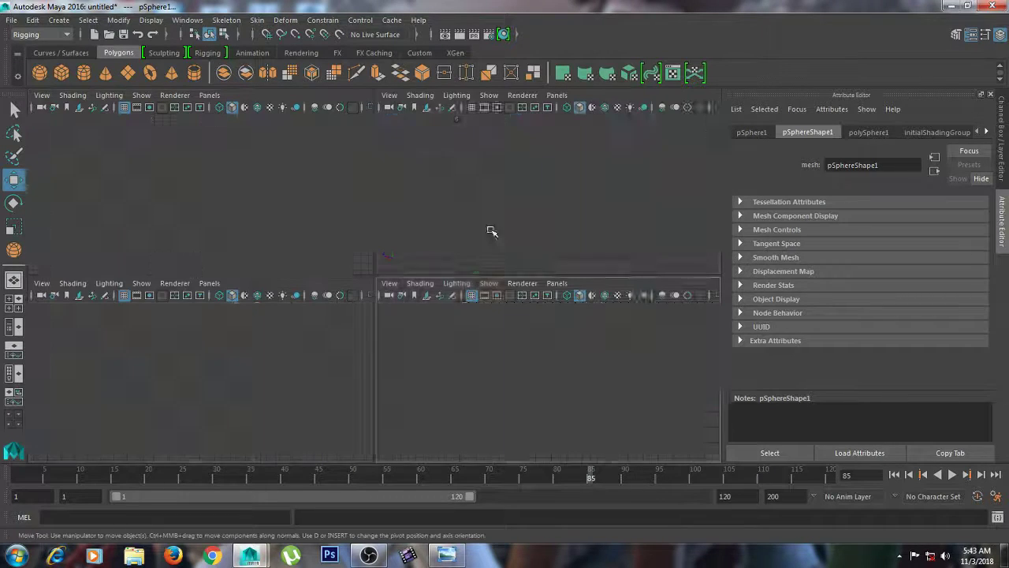
pyautogui.press('space')
pyautogui.keyDown('alt'); pyautogui.moveTo(425, 320); pyautogui.dragTo(479, 175, button='middle'); pyautogui.keyUp('alt')
pyautogui.keyDown('alt'); pyautogui.moveTo(480, 176); pyautogui.dragTo(403, 234); pyautogui.keyUp('alt')
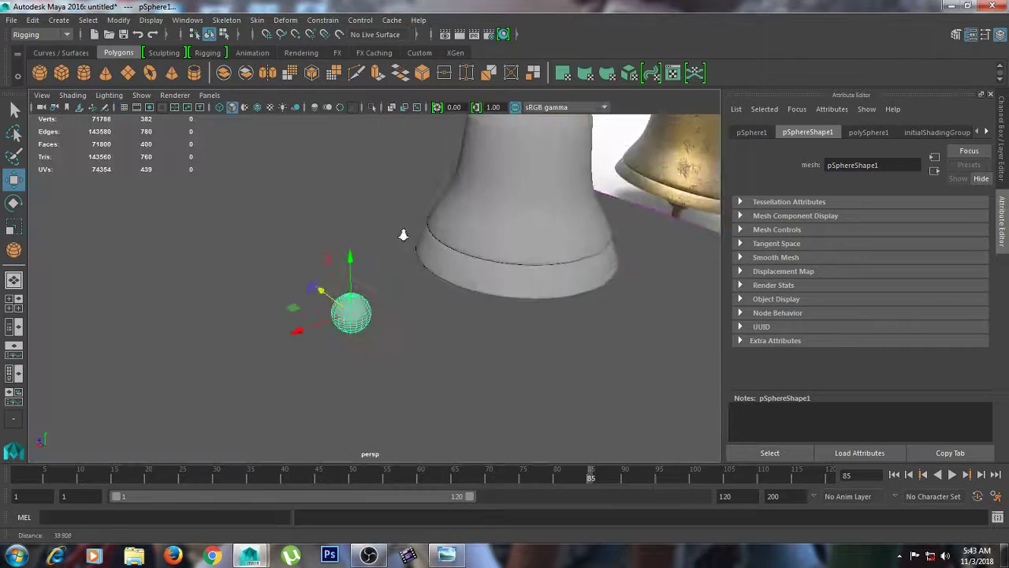
pyautogui.scroll(3, 403, 234)
pyautogui.keyDown('alt'); pyautogui.moveTo(425, 249); pyautogui.dragTo(552, 178, button='middle'); pyautogui.keyUp('alt')
pyautogui.keyDown('alt'); pyautogui.moveTo(472, 207); pyautogui.dragTo(418, 268, button='middle'); pyautogui.keyUp('alt')
pyautogui.keyDown('alt'); pyautogui.moveTo(417, 269); pyautogui.dragTo(566, 280, button='right'); pyautogui.keyUp('alt')
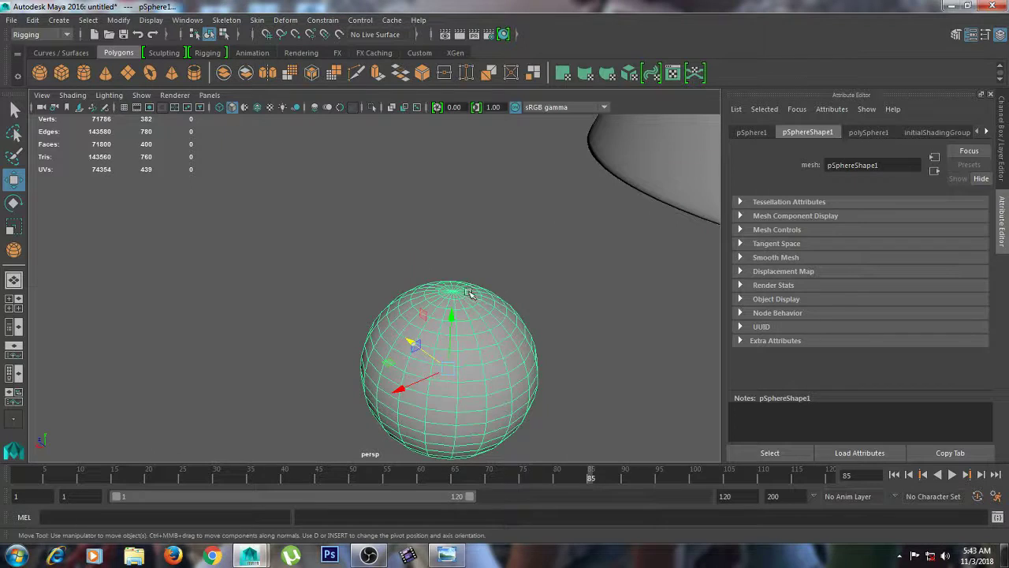
pyautogui.moveTo(469, 292); pyautogui.dragTo(467, 239, button='right')
pyautogui.click(451, 316)
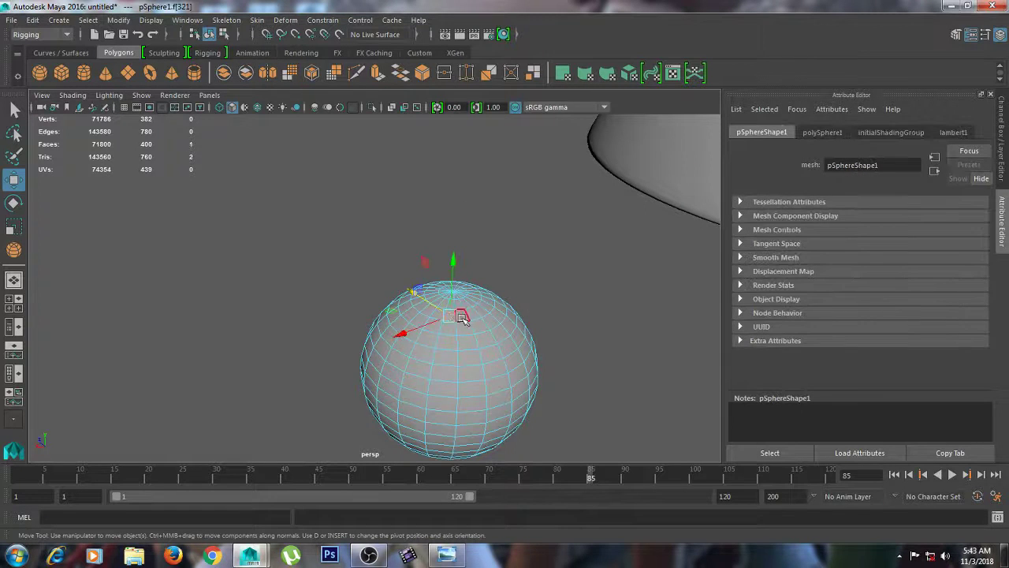
pyautogui.keyDown('shift'); pyautogui.doubleClick(464, 316); pyautogui.keyUp('shift')
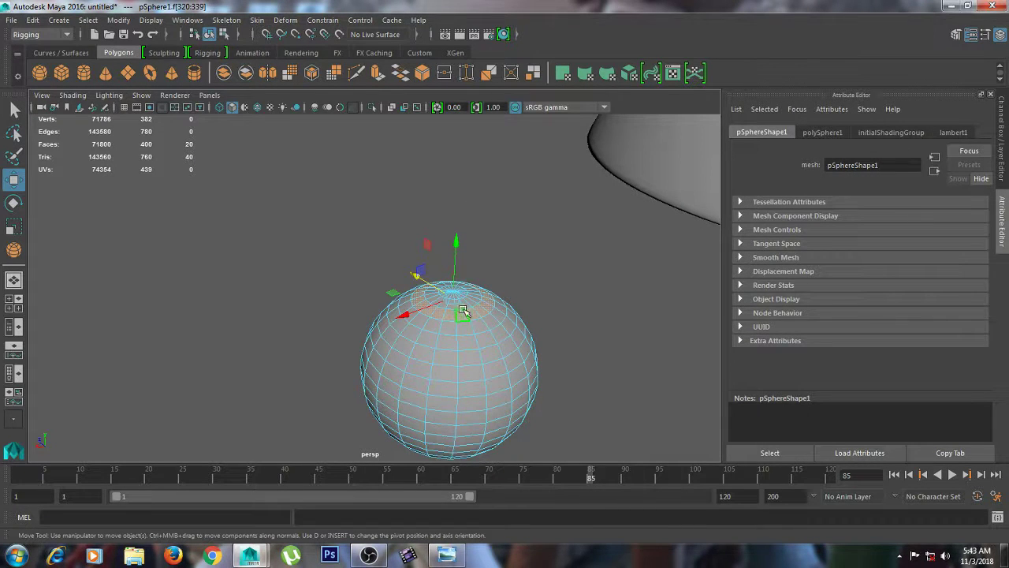
pyautogui.scroll(3, 478, 298)
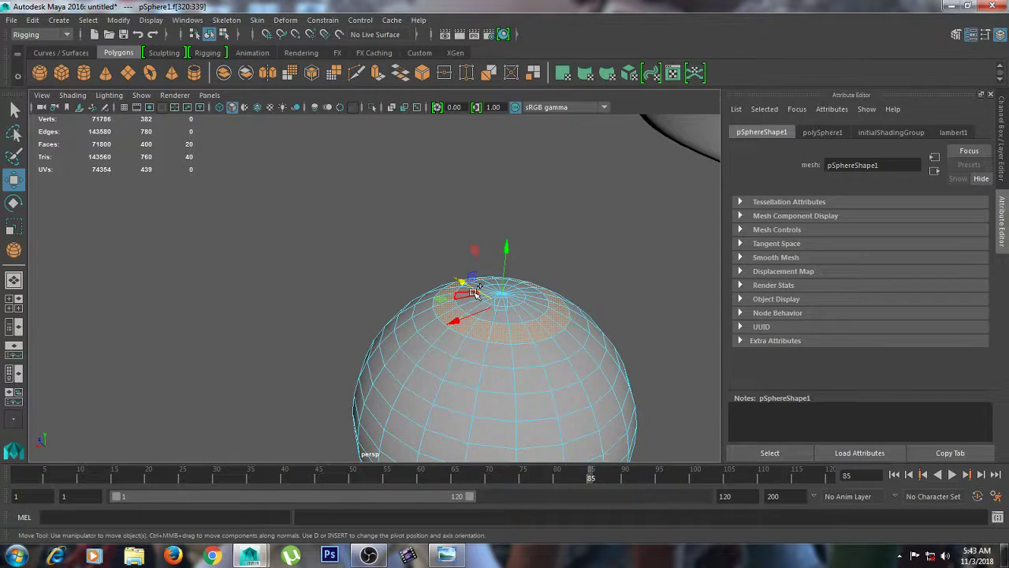
pyautogui.hotkey('shift', '.')
pyautogui.hotkey('shift', '.')
pyautogui.hotkey('shift', ',')
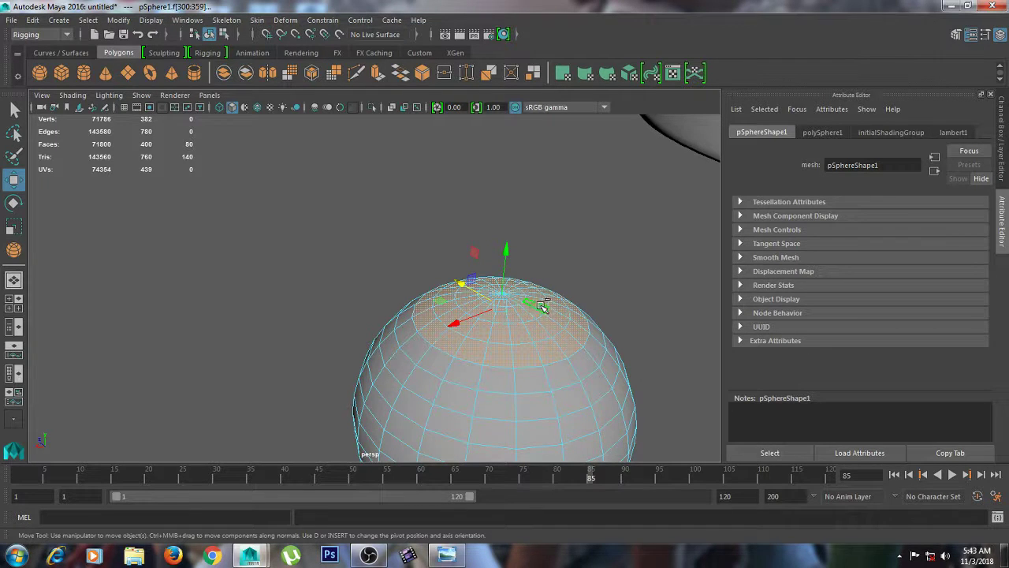
# Try to extrude the sphere's selected top faces upward into a thick rod reaching the upper part of the bell.
pyautogui.keyDown('shift'); pyautogui.moveTo(543, 306); pyautogui.dragTo(534, 342, button='right'); pyautogui.keyUp('shift')
pyautogui.press('w')
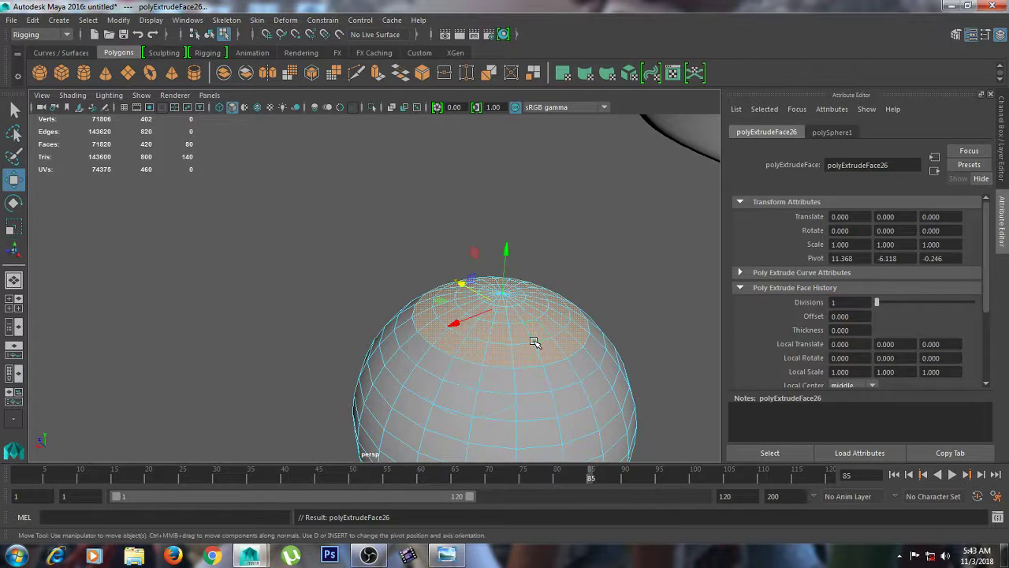
pyautogui.press('space')
pyautogui.moveTo(593, 364); pyautogui.dragTo(598, 311)
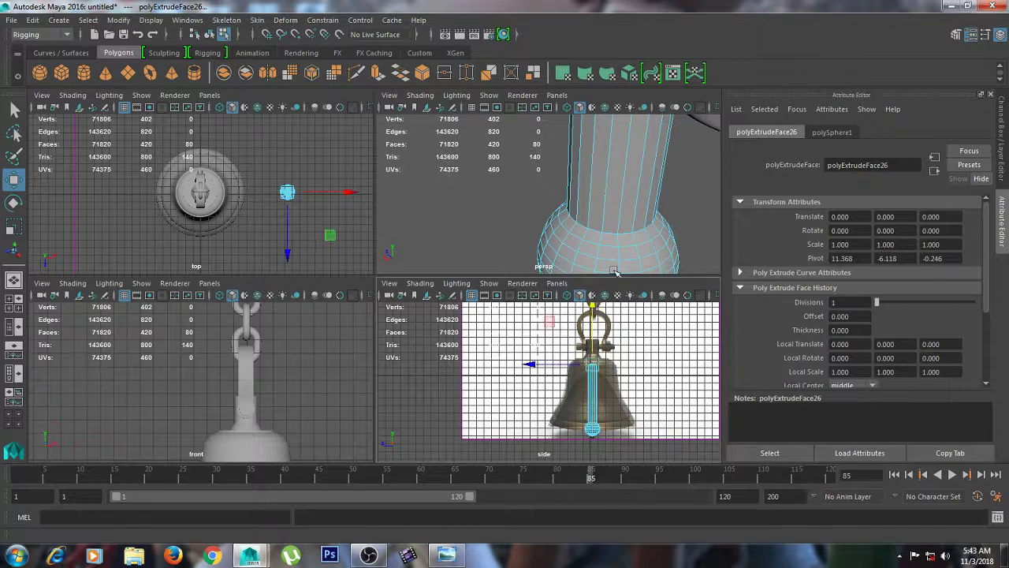
pyautogui.press('space')
# Undo the upward move of the extruded top faces.
pyautogui.hotkey('ctrl', 'z')
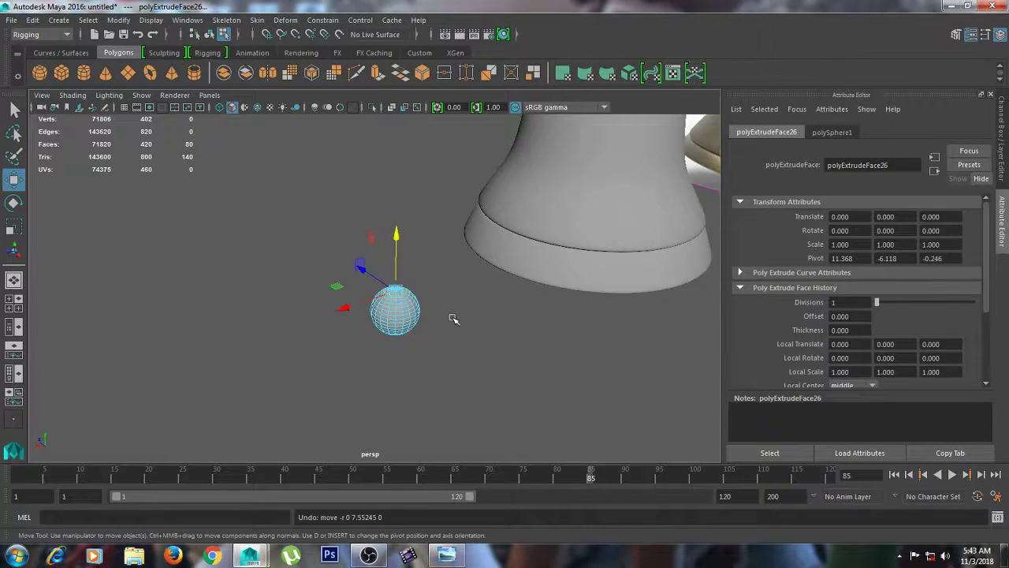
pyautogui.hotkey('ctrl', 'z')
pyautogui.scroll(5, 451, 320)
pyautogui.hotkey('ctrl', 'z')
pyautogui.hotkey('shift', 'z')
pyautogui.hotkey('shift', 'z')
pyautogui.hotkey('shift', 'z')
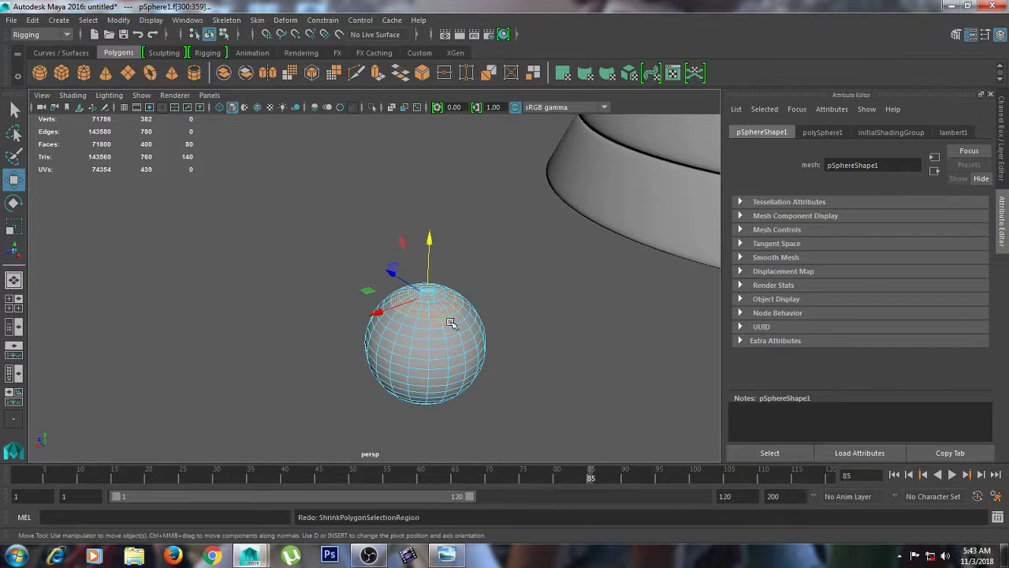
pyautogui.hotkey('ctrl', 'z')
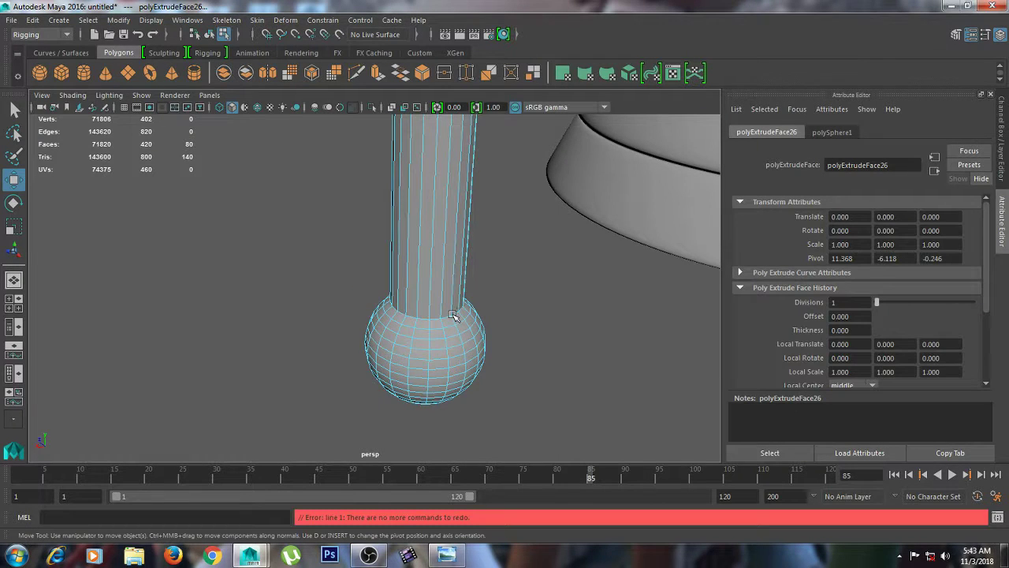
pyautogui.hotkey('ctrl', 'z')
# Remove the outermost ring from the sphere's top selection and extrude the remaining cap faces up into a thinner rod inside the bell.
pyautogui.click(451, 311)
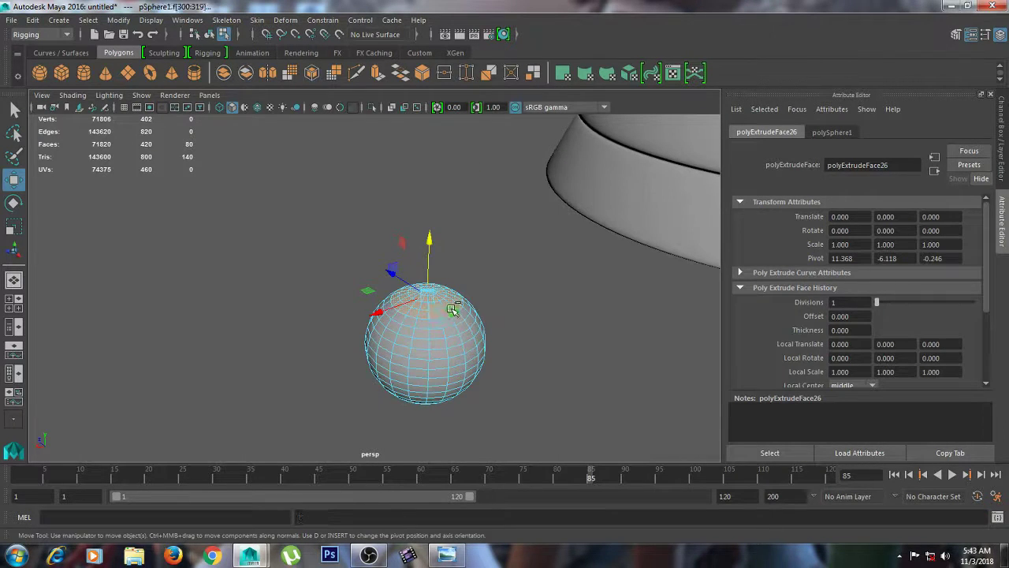
pyautogui.doubleClick(455, 309)
pyautogui.scroll(5, 455, 315)
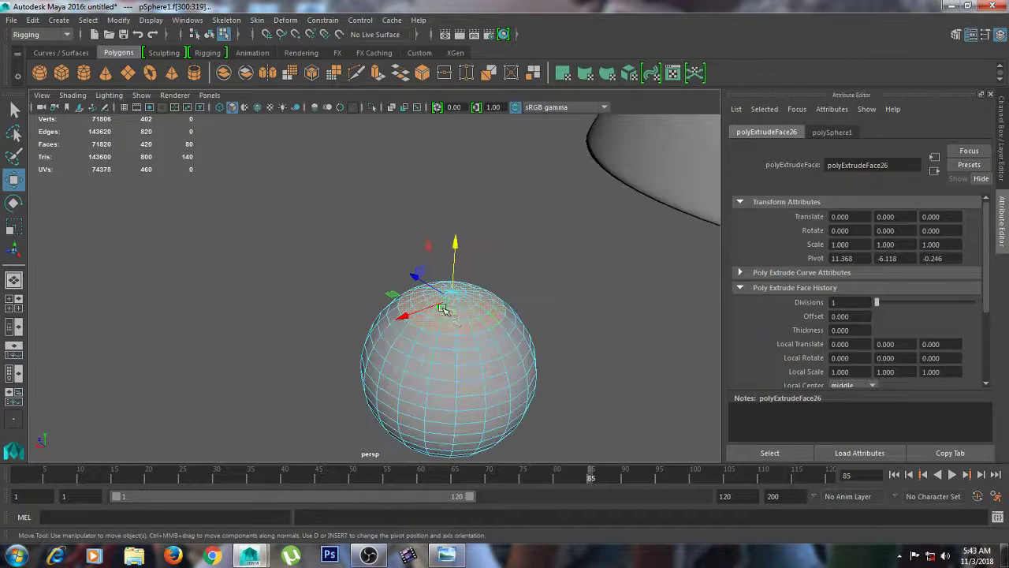
pyautogui.keyDown('ctrl'); pyautogui.click(550, 348); pyautogui.keyUp('ctrl')
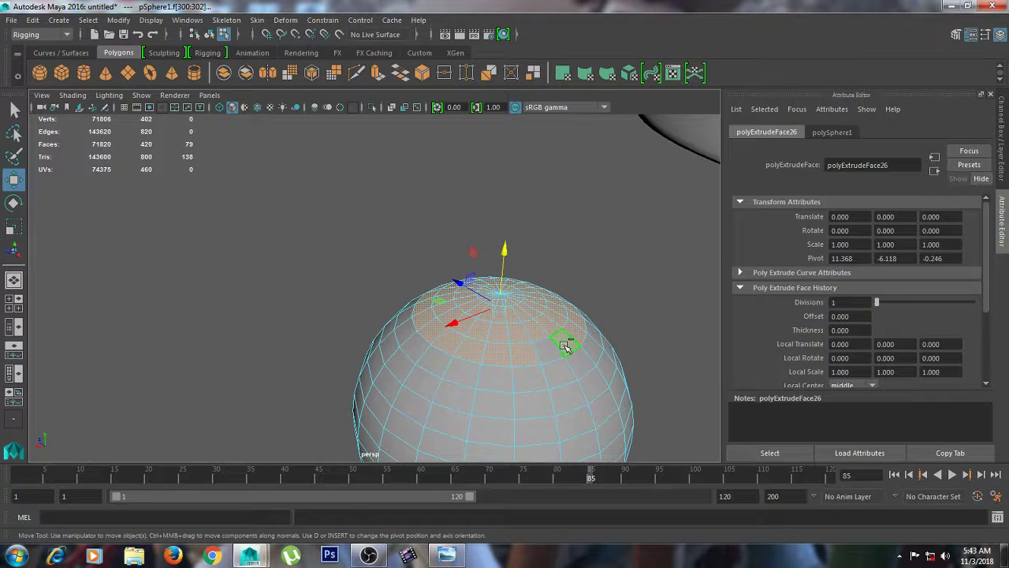
pyautogui.keyDown('ctrl'); pyautogui.doubleClick(565, 345); pyautogui.keyUp('ctrl')
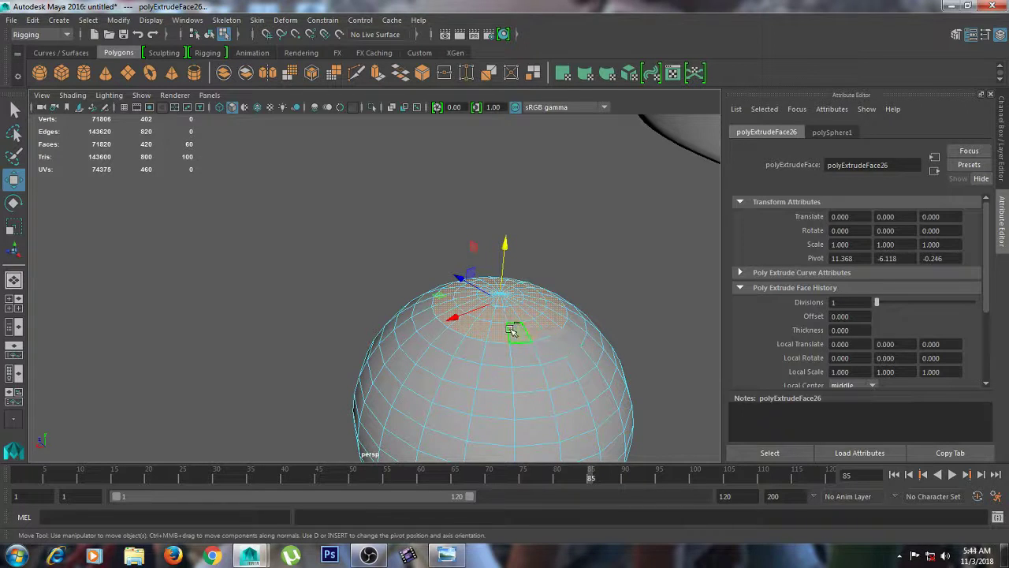
pyautogui.keyDown('shift'); pyautogui.moveTo(511, 329); pyautogui.dragTo(508, 335, button='right'); pyautogui.keyUp('shift')
pyautogui.press('w')
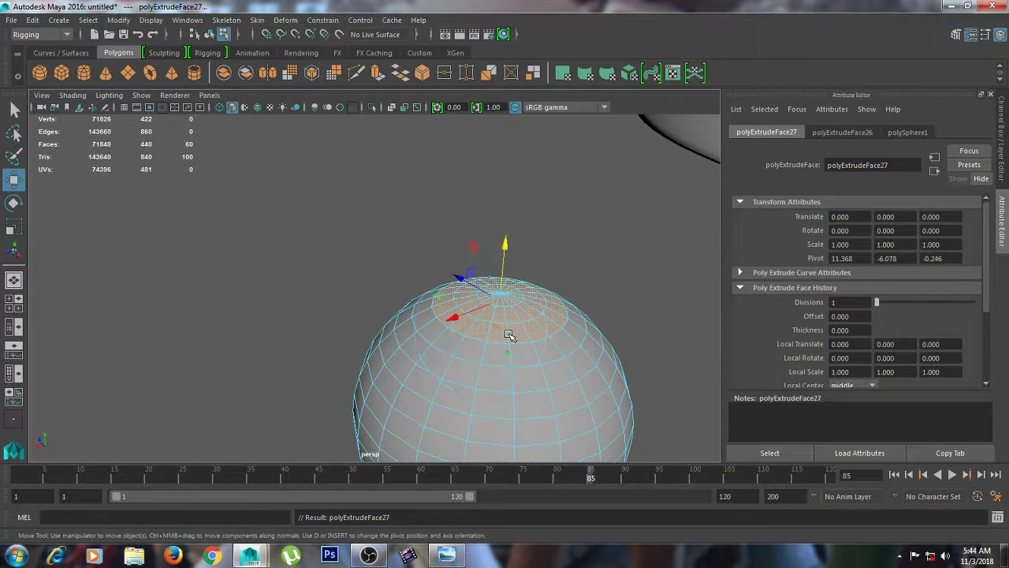
pyautogui.press('space')
pyautogui.moveTo(594, 368); pyautogui.dragTo(596, 318)
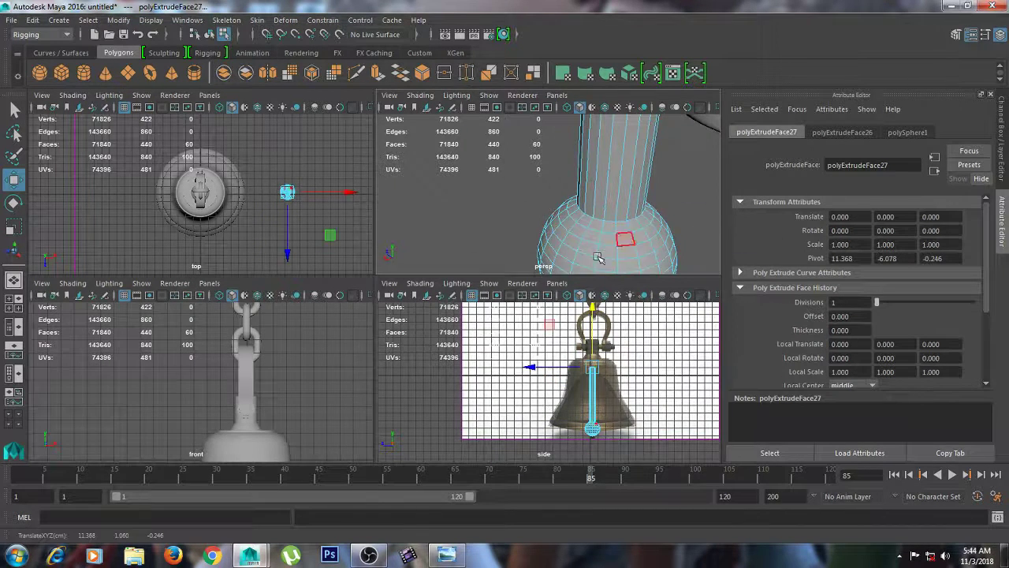
# Extrude the three lowest rings of faces on the sphere downward into a short stub just below the reference bell.
pyautogui.press('space')
pyautogui.keyDown('alt'); pyautogui.moveTo(487, 369); pyautogui.dragTo(406, 294); pyautogui.keyUp('alt')
pyautogui.scroll(5, 407, 294)
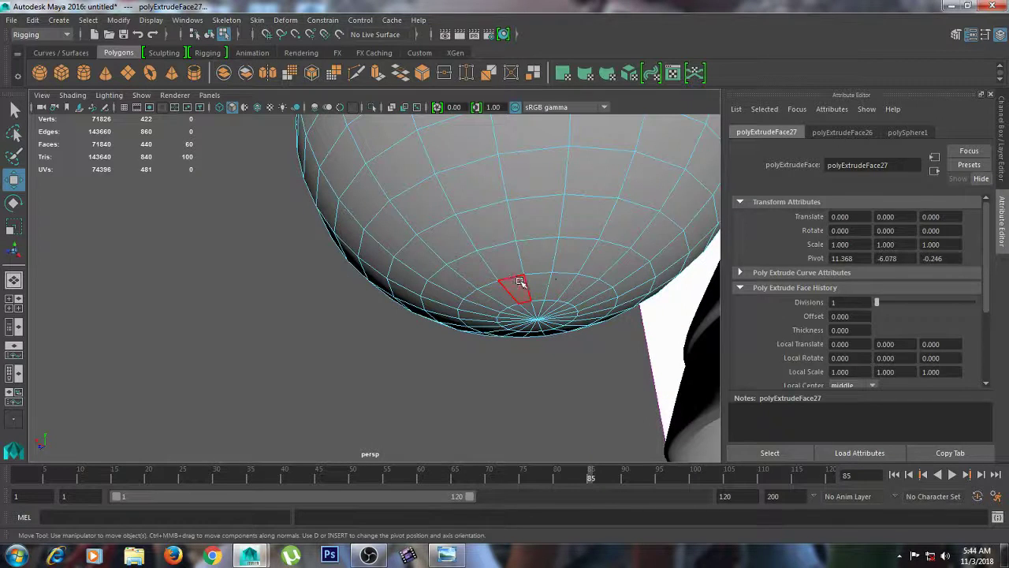
pyautogui.click(516, 286)
pyautogui.doubleClick(546, 287)
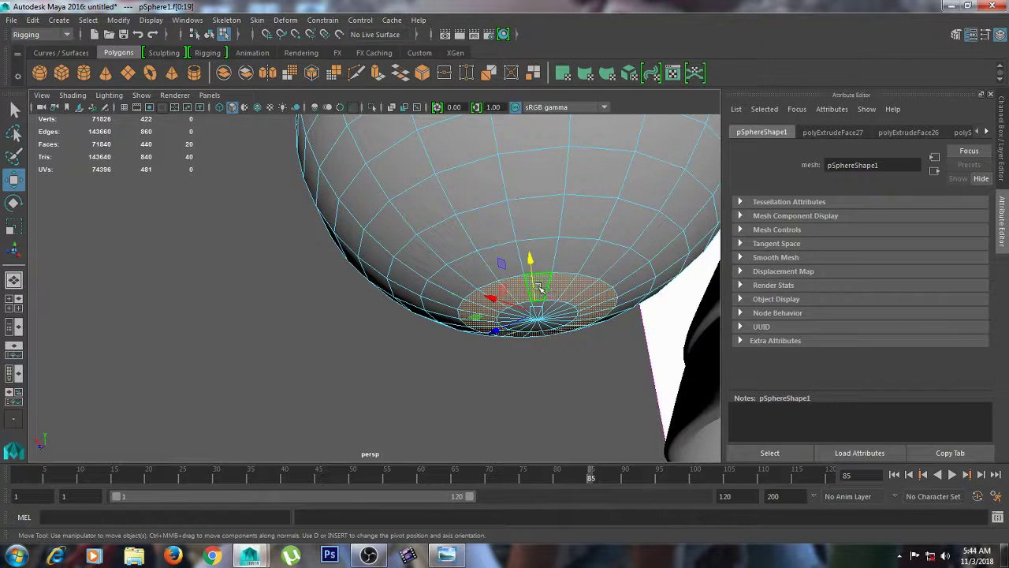
pyautogui.hotkey('shift', '.')
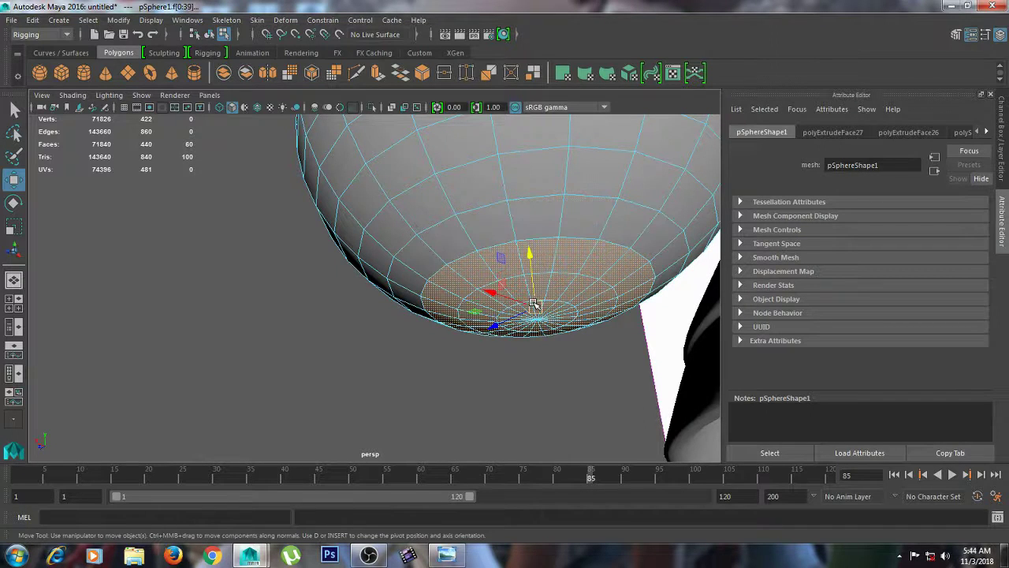
pyautogui.hotkey('shift', ',')
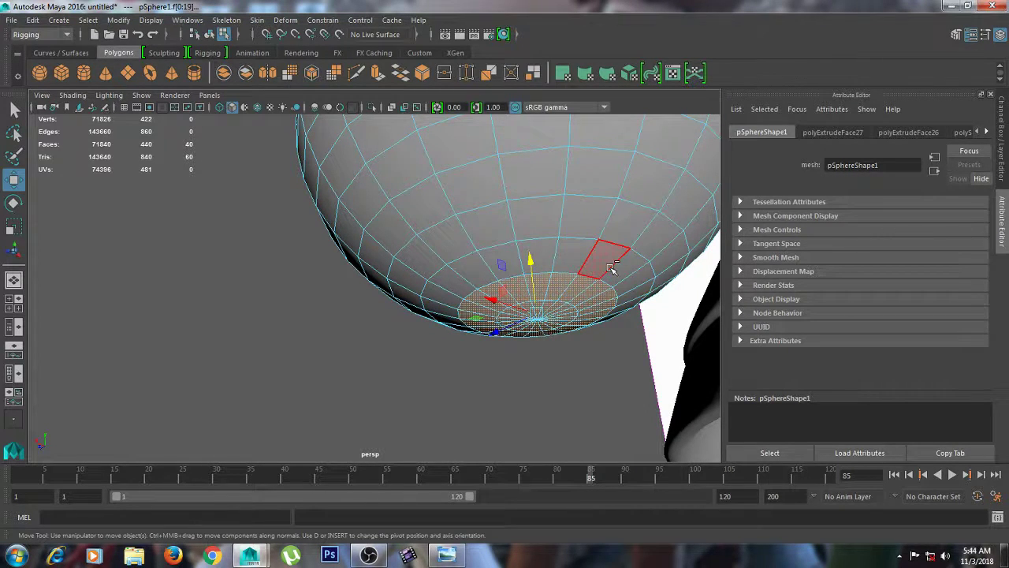
pyautogui.hotkey('shift', '.')
pyautogui.keyDown('shift'); pyautogui.moveTo(591, 268); pyautogui.dragTo(573, 292, button='right'); pyautogui.keyUp('shift')
pyautogui.moveTo(530, 257); pyautogui.dragTo(543, 383)
pyautogui.press('space')
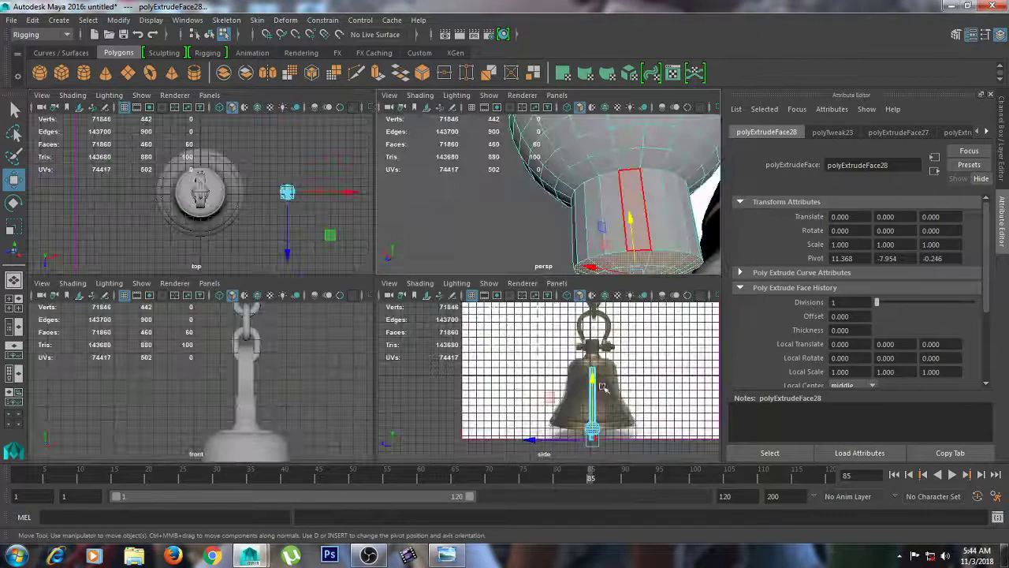
pyautogui.moveTo(592, 391); pyautogui.dragTo(594, 384)
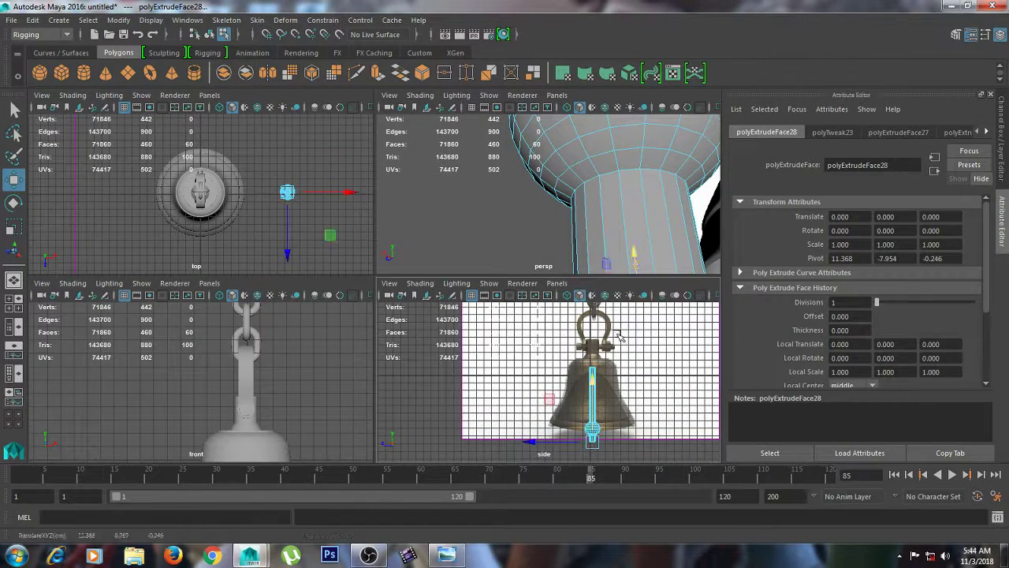
pyautogui.press('space')
# Insert edge loops around the clapper's lower stub and its long rod, including one near the rod's top end.
pyautogui.scroll(-3, 584, 211)
pyautogui.scroll(3, 620, 255)
pyautogui.press('space')
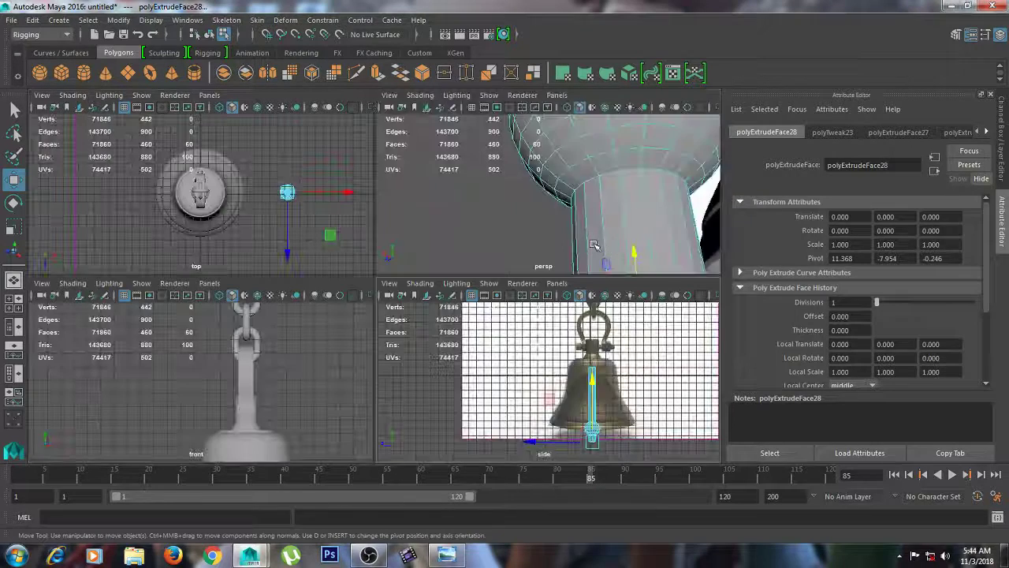
pyautogui.scroll(-5, 597, 237)
pyautogui.keyDown('alt'); pyautogui.moveTo(596, 234); pyautogui.dragTo(559, 220); pyautogui.keyUp('alt')
pyautogui.moveTo(565, 237); pyautogui.dragTo(566, 154, button='right')
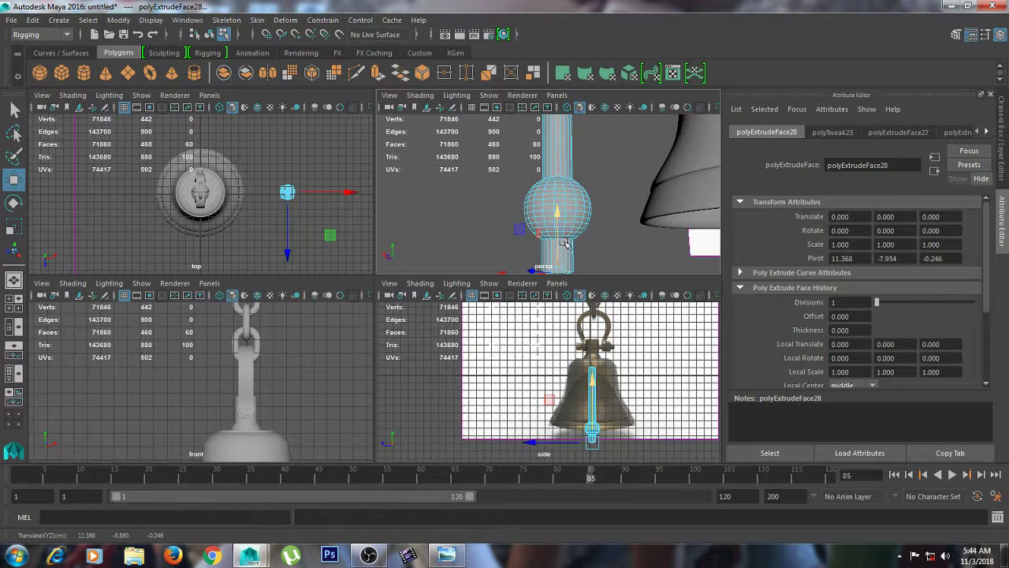
pyautogui.keyDown('shift'); pyautogui.moveTo(565, 250); pyautogui.dragTo(571, 336, button='right'); pyautogui.keyUp('shift')
pyautogui.moveTo(563, 253)
pyautogui.mouseDown()
pyautogui.moveTo(564, 239)
pyautogui.moveTo(569, 271)
pyautogui.mouseUp()
pyautogui.keyDown('alt'); pyautogui.moveTo(590, 214); pyautogui.dragTo(592, 279, button='middle'); pyautogui.keyUp('alt')
pyautogui.press('space')
pyautogui.keyDown('alt'); pyautogui.moveTo(591, 183); pyautogui.dragTo(594, 263, button='middle'); pyautogui.keyUp('alt')
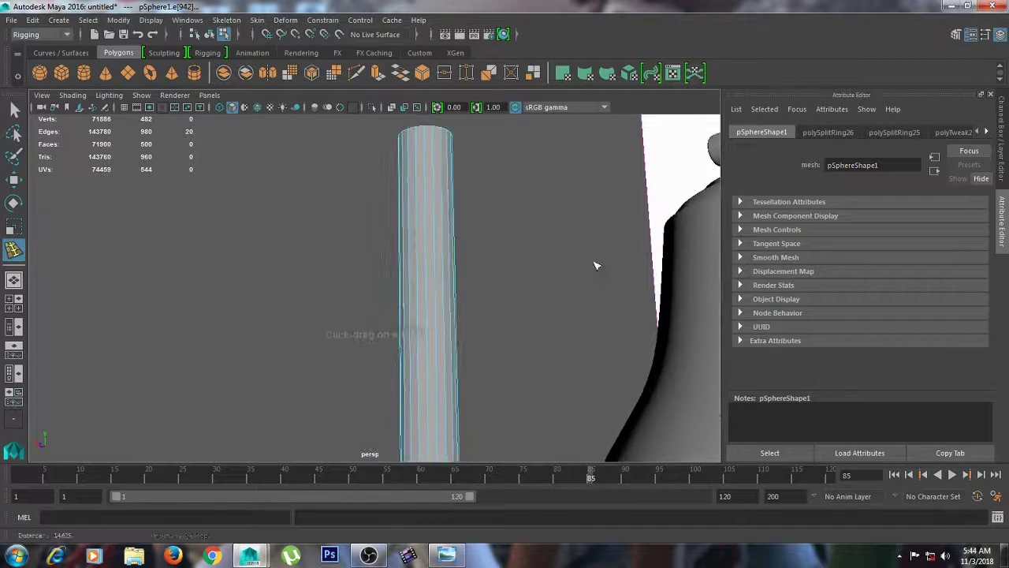
pyautogui.scroll(-4, 595, 266)
pyautogui.click(399, 219)
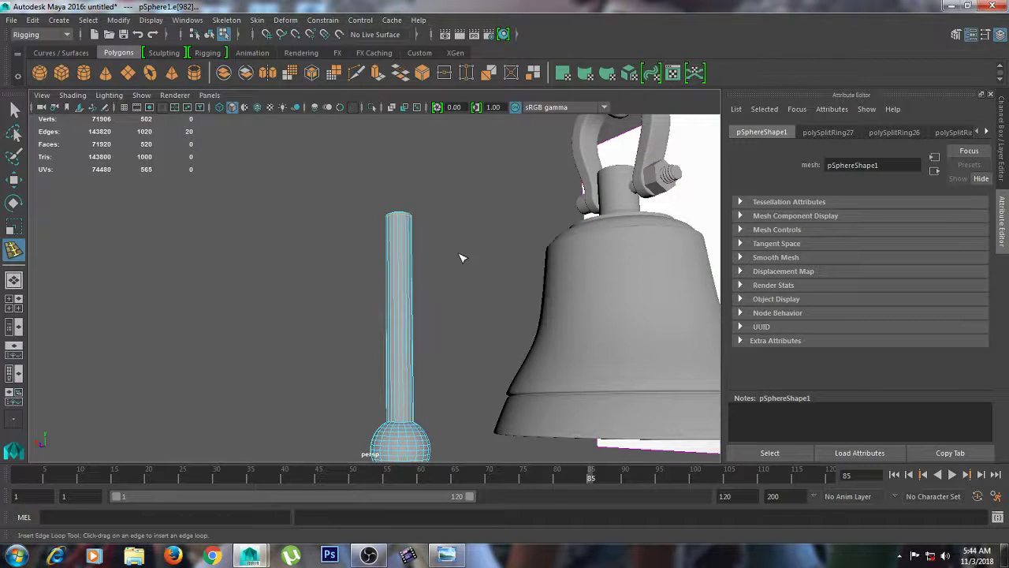
pyautogui.keyDown('alt'); pyautogui.moveTo(462, 255); pyautogui.dragTo(461, 260); pyautogui.keyUp('alt')
# Turn on smooth preview for the whole clapper and move it sideways in the top view to the bell's centre.
pyautogui.press('w')
pyautogui.moveTo(394, 209); pyautogui.dragTo(455, 189, button='right')
pyautogui.click(400, 313)
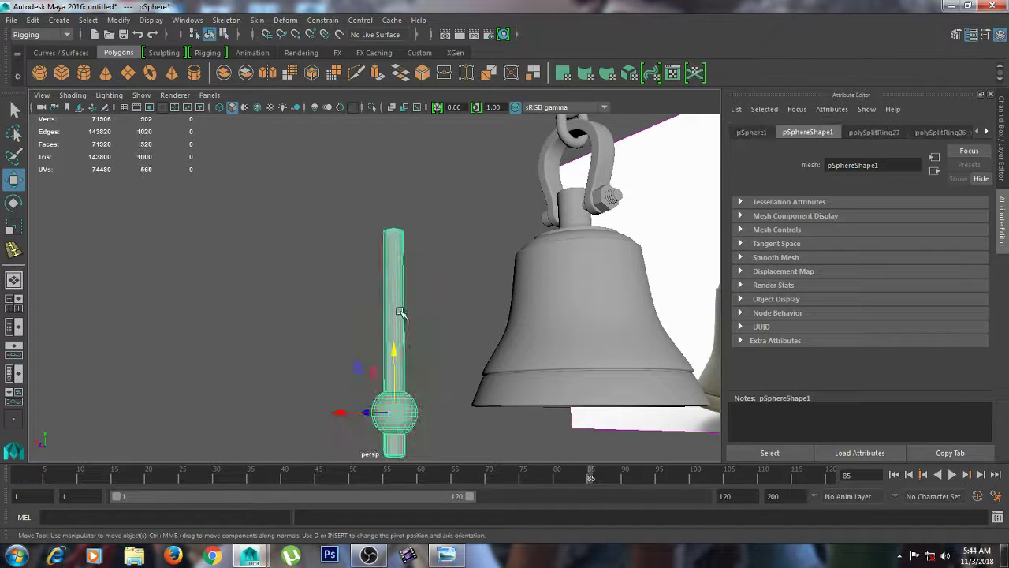
pyautogui.press('3')
pyautogui.press('space')
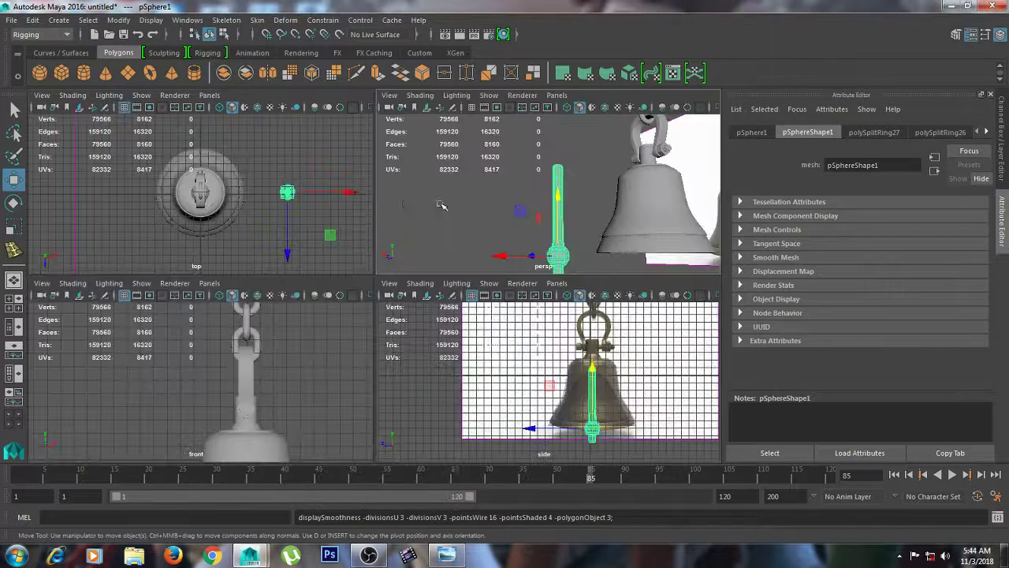
pyautogui.moveTo(341, 192); pyautogui.dragTo(257, 193)
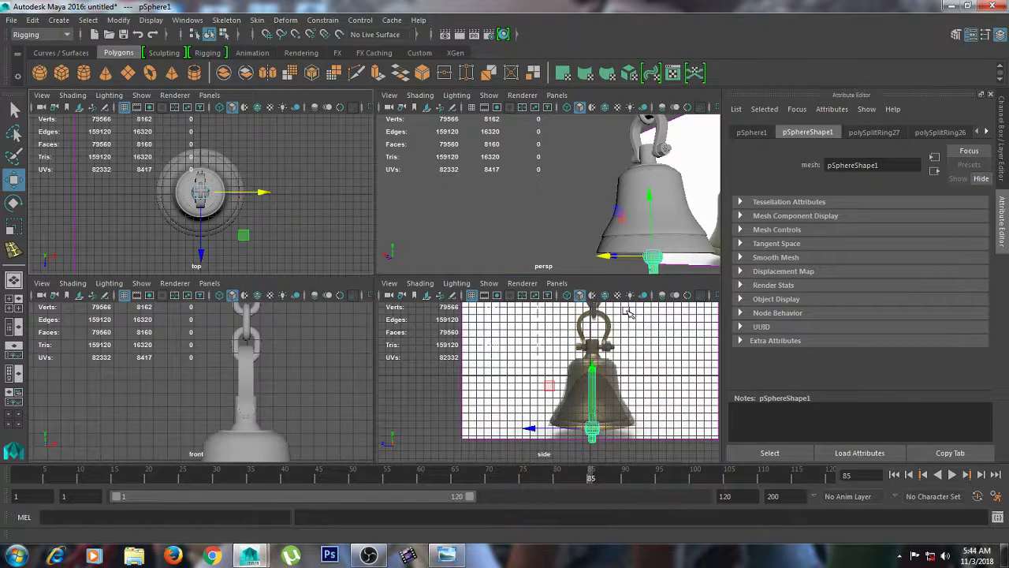
# Select the vertices of the clapper's ball and lower end in the side view and lower them slightly beneath the bell's rim.
pyautogui.press('space')
pyautogui.moveTo(466, 339); pyautogui.dragTo(417, 206, button='right')
pyautogui.click(467, 392)
pyautogui.rightClick(462, 388)
pyautogui.moveTo(462, 389); pyautogui.dragTo(400, 201, button='right')
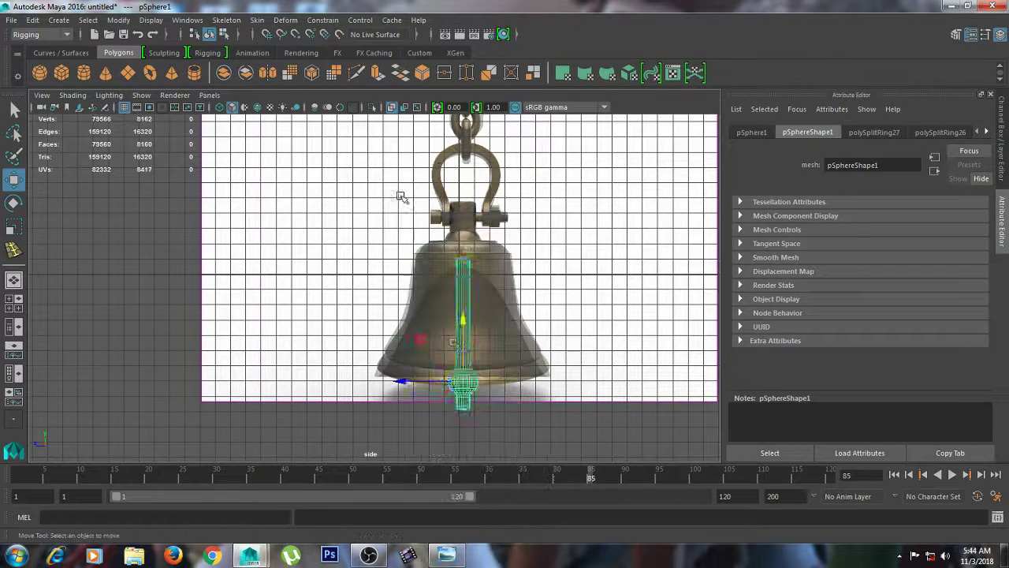
pyautogui.moveTo(438, 345); pyautogui.dragTo(513, 418)
pyautogui.moveTo(468, 326); pyautogui.dragTo(466, 330)
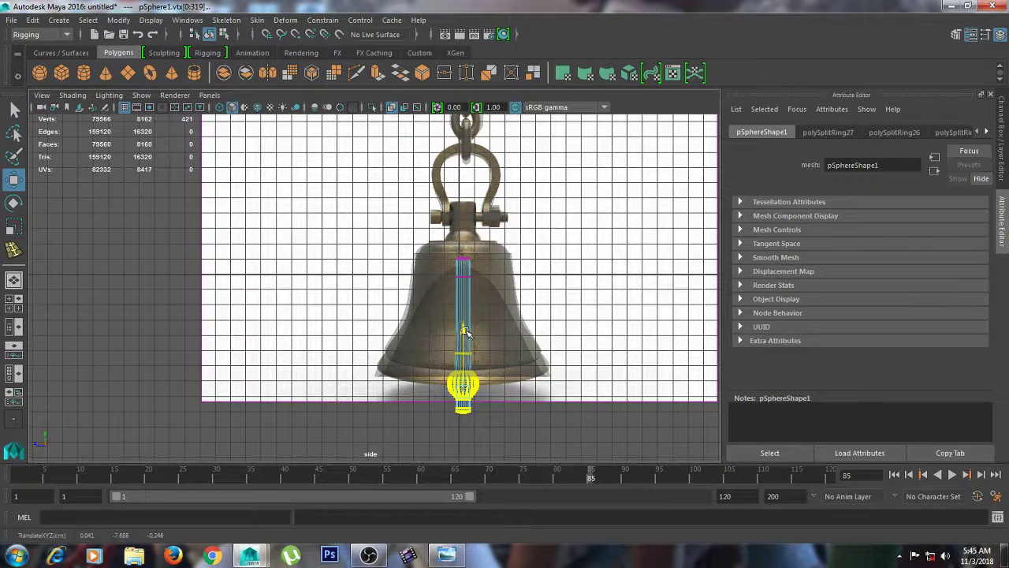
pyautogui.press('space')
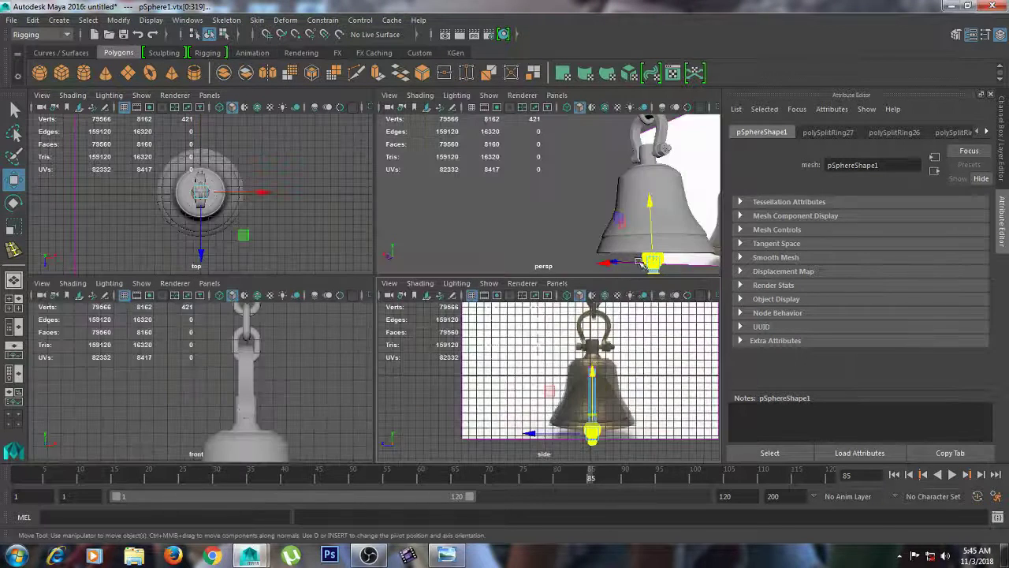
pyautogui.click(543, 226)
pyautogui.press('space')
pyautogui.keyDown('alt'); pyautogui.moveTo(548, 237); pyautogui.dragTo(500, 328); pyautogui.keyUp('alt')
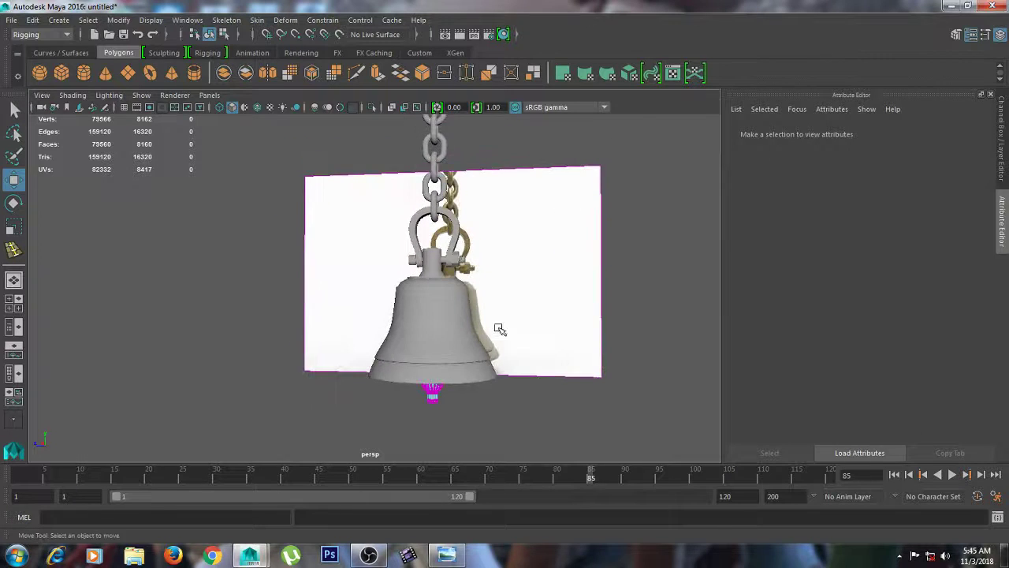
# Select the vertex ring at the bell's bottom rim and scale it outward uniformly to about 1.044.
pyautogui.scroll(2, 495, 394)
pyautogui.click(494, 401)
pyautogui.keyDown('alt'); pyautogui.moveTo(523, 402); pyautogui.dragTo(491, 405); pyautogui.keyUp('alt')
pyautogui.moveTo(491, 405); pyautogui.dragTo(410, 199, button='right')
pyautogui.keyDown('alt'); pyautogui.moveTo(349, 401); pyautogui.dragTo(493, 401); pyautogui.keyUp('alt')
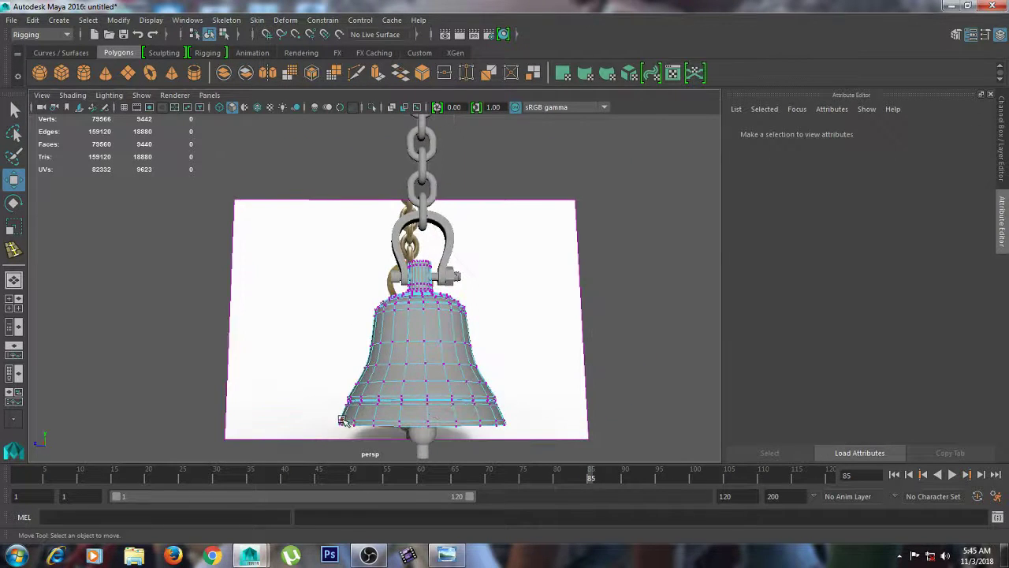
pyautogui.moveTo(481, 440); pyautogui.dragTo(482, 442)
pyautogui.press('r')
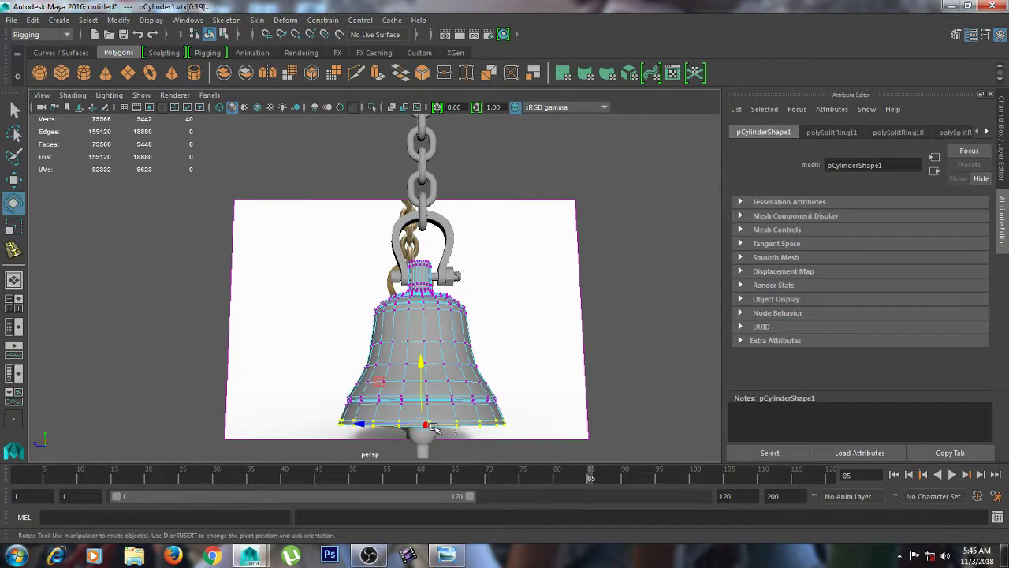
pyautogui.press('space')
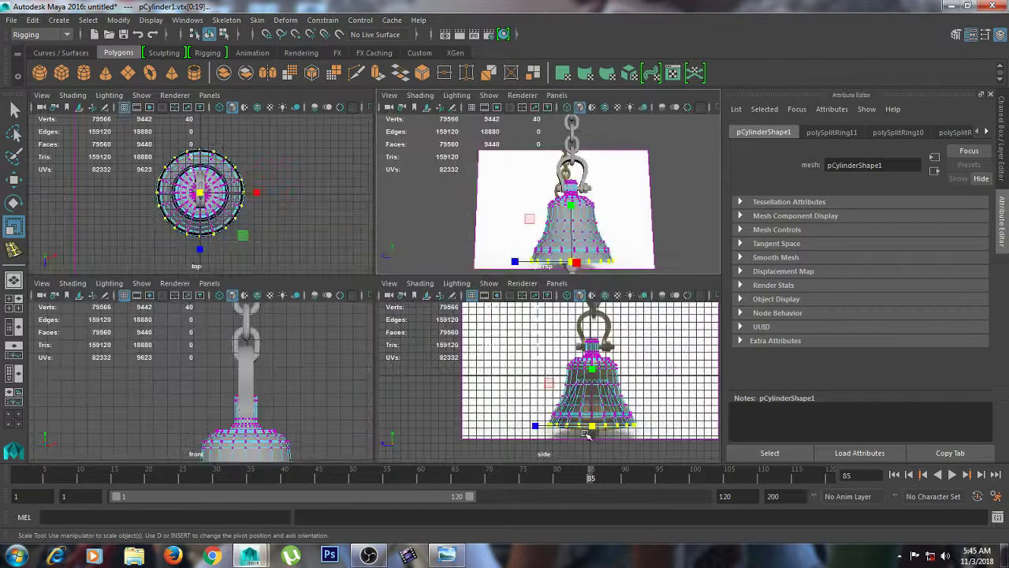
pyautogui.keyDown('alt'); pyautogui.moveTo(561, 432); pyautogui.dragTo(662, 412, button='right'); pyautogui.keyUp('alt')
pyautogui.keyDown('alt'); pyautogui.moveTo(634, 412); pyautogui.dragTo(600, 361, button='middle'); pyautogui.keyUp('alt')
pyautogui.moveTo(579, 395); pyautogui.dragTo(580, 395)
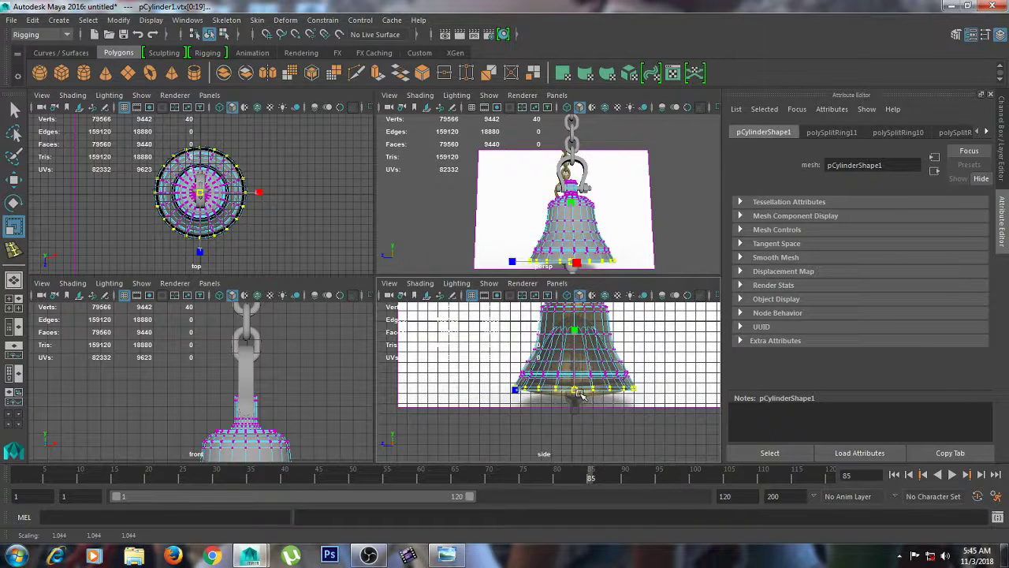
# Lower the bell's bottom rim vertices slightly in the side view, return to object mode and clear the selection.
pyautogui.press('w')
pyautogui.moveTo(576, 339); pyautogui.dragTo(577, 344)
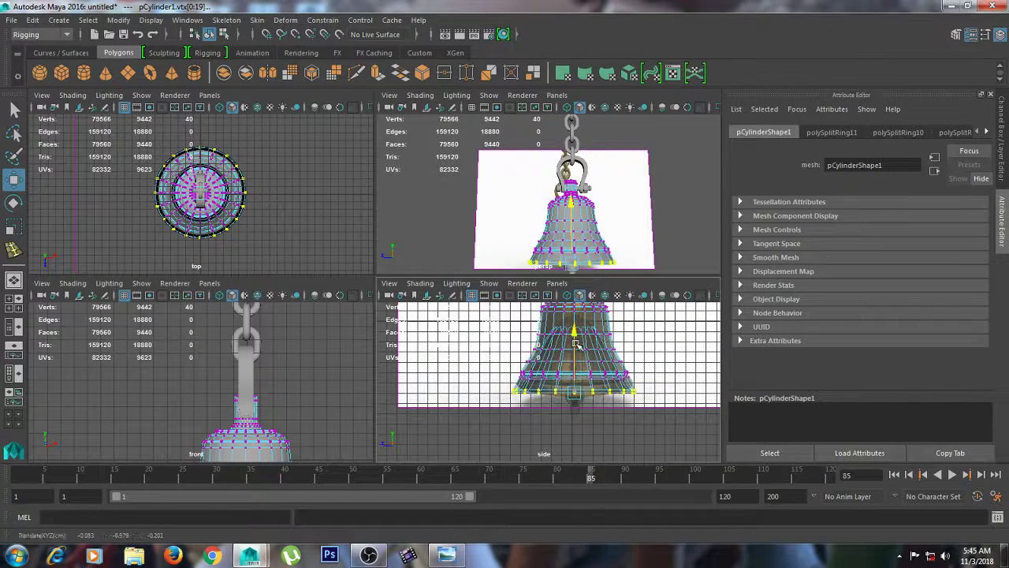
pyautogui.press('space')
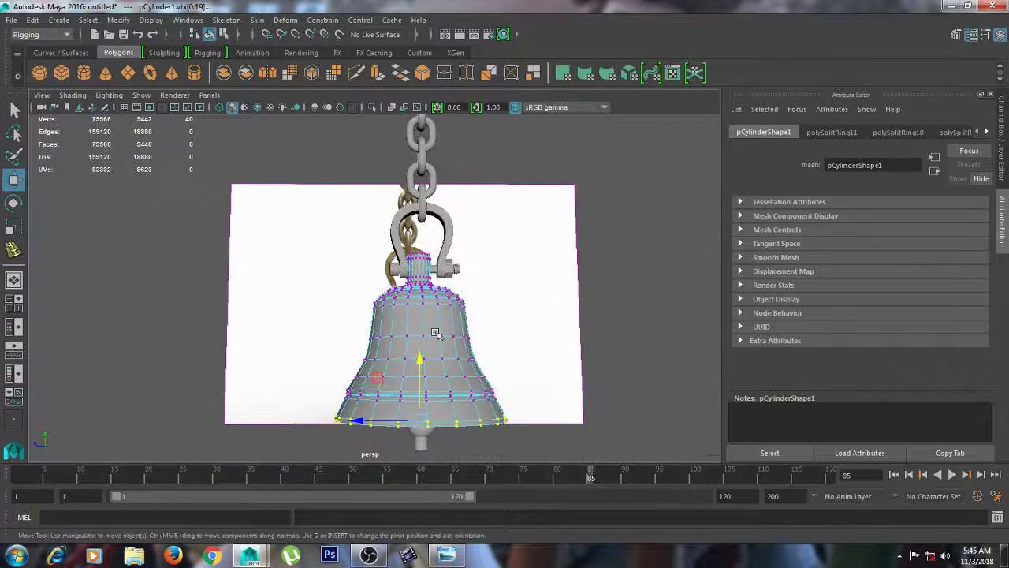
pyautogui.moveTo(415, 204); pyautogui.dragTo(478, 186, button='right')
pyautogui.keyDown('alt'); pyautogui.moveTo(644, 293); pyautogui.dragTo(562, 341); pyautogui.keyUp('alt')
pyautogui.click(526, 411)
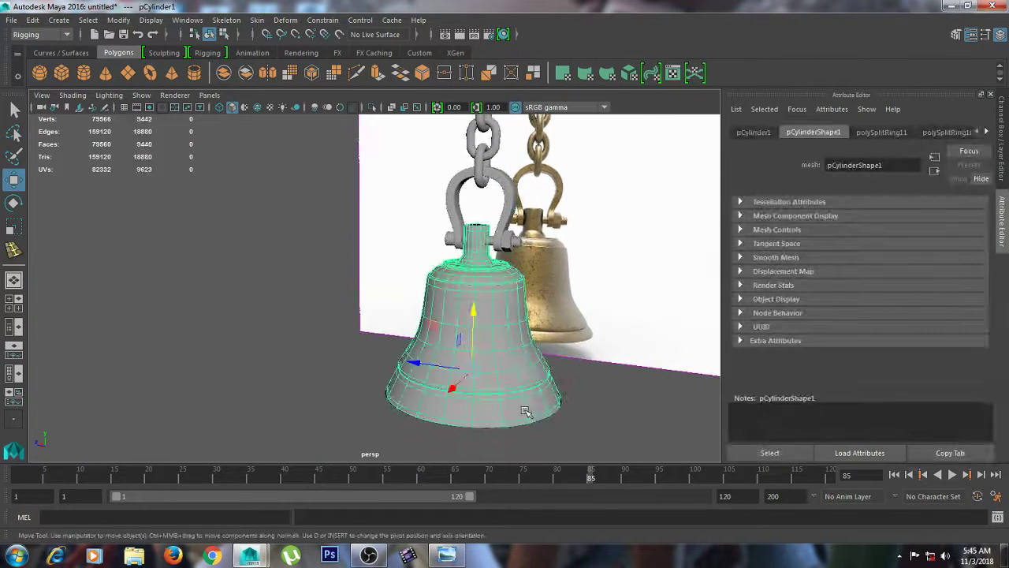
pyautogui.click(588, 407)
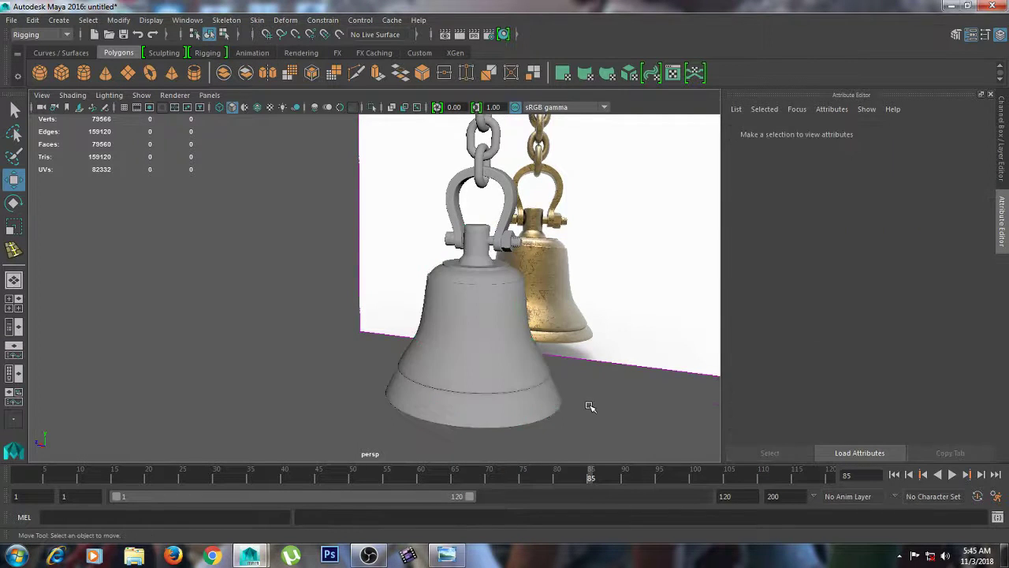
# Select all the bell, shackle, chain and clapper parts and assign them a new Blinn material.
pyautogui.keyDown('alt'); pyautogui.moveTo(588, 407); pyautogui.dragTo(457, 409); pyautogui.keyUp('alt')
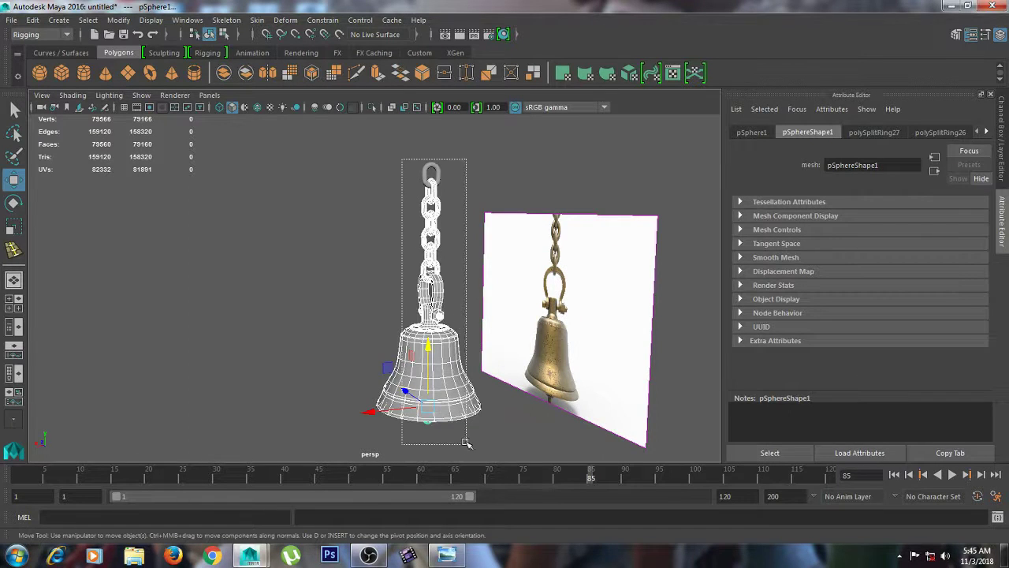
pyautogui.moveTo(431, 204); pyautogui.dragTo(455, 515, button='right')
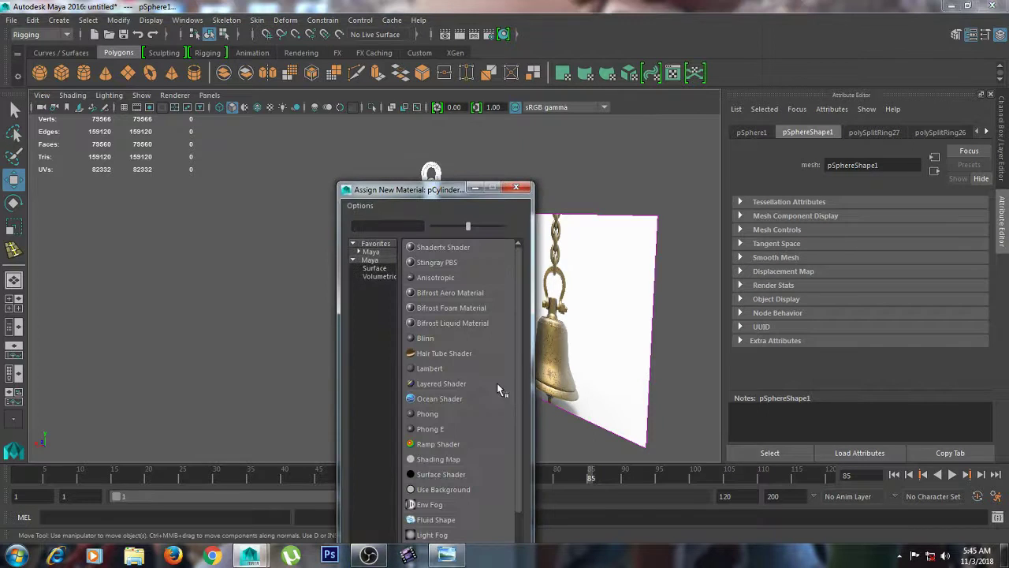
pyautogui.click(426, 338)
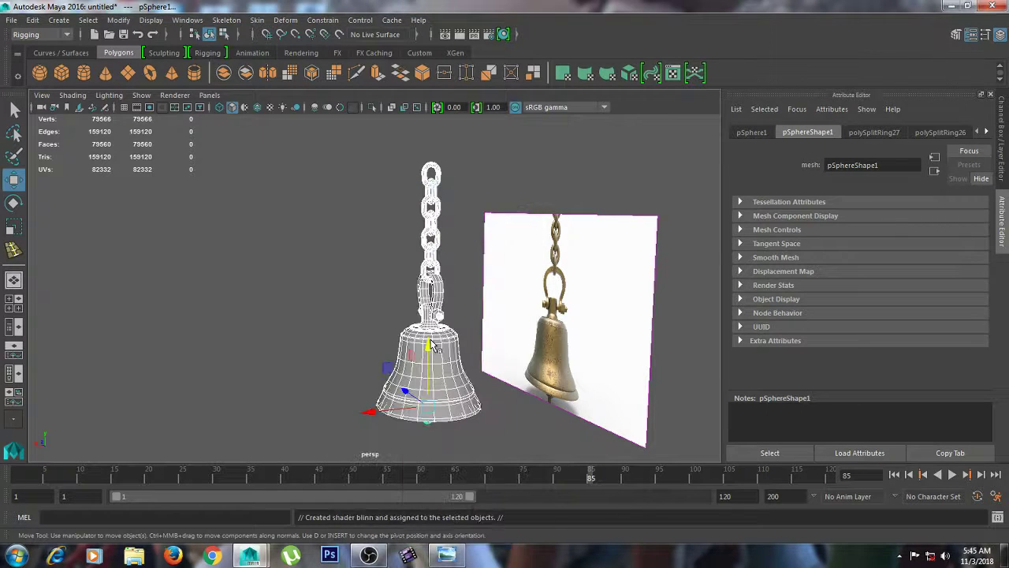
# Set the Blinn colour to a golden brown with hue 35.871, saturation 0.804 and value 0.440, and deselect the parts.
pyautogui.click(847, 277)
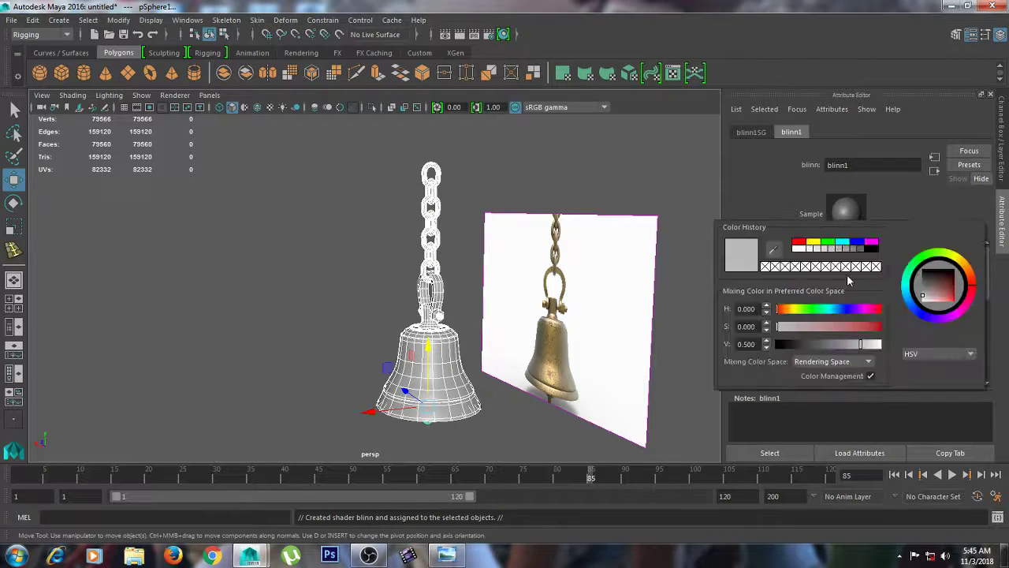
pyautogui.moveTo(972, 283)
pyautogui.mouseDown()
pyautogui.moveTo(970, 268)
pyautogui.moveTo(960, 310)
pyautogui.mouseUp()
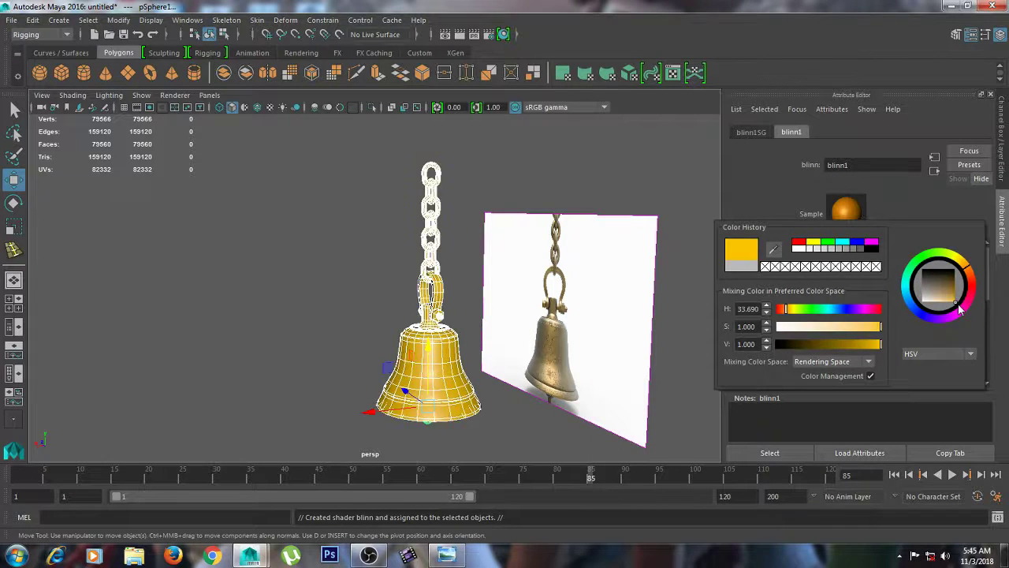
pyautogui.moveTo(971, 268); pyautogui.dragTo(973, 271)
pyautogui.click(950, 298)
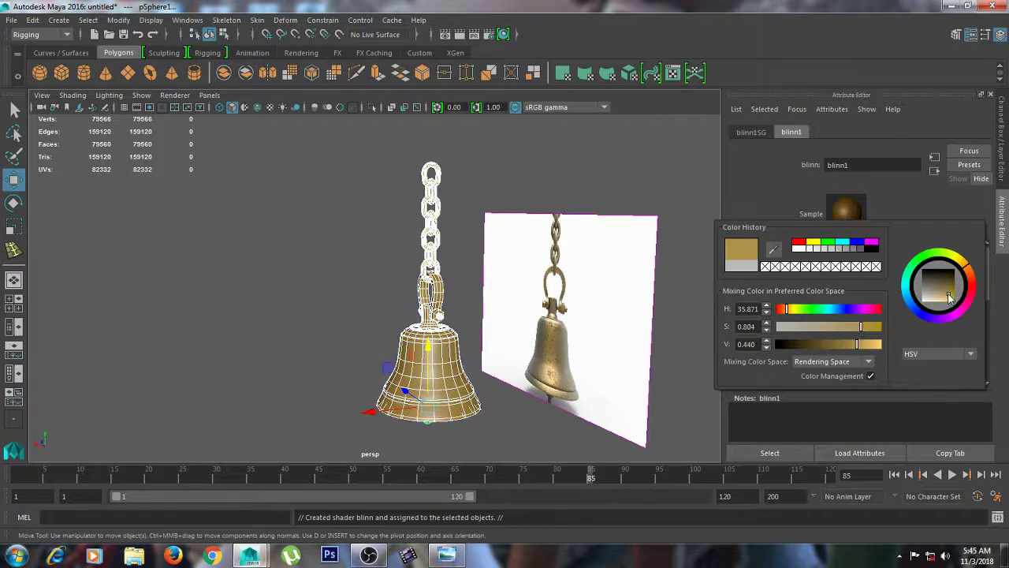
pyautogui.click(275, 292)
pyautogui.keyDown('alt'); pyautogui.moveTo(275, 291); pyautogui.dragTo(465, 341); pyautogui.keyUp('alt')
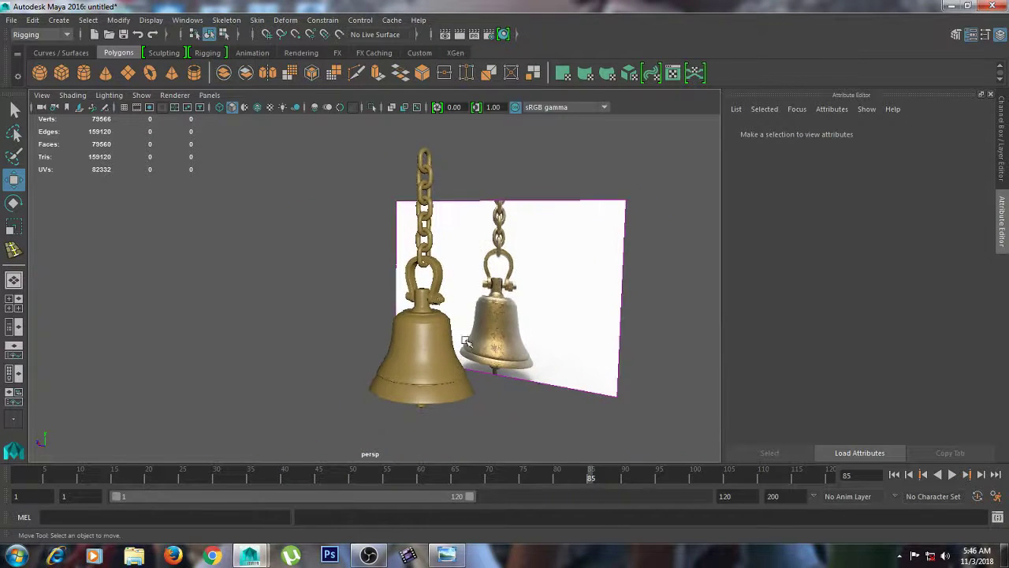
# Delete the reference image plane from behind the bell.
pyautogui.click(556, 322)
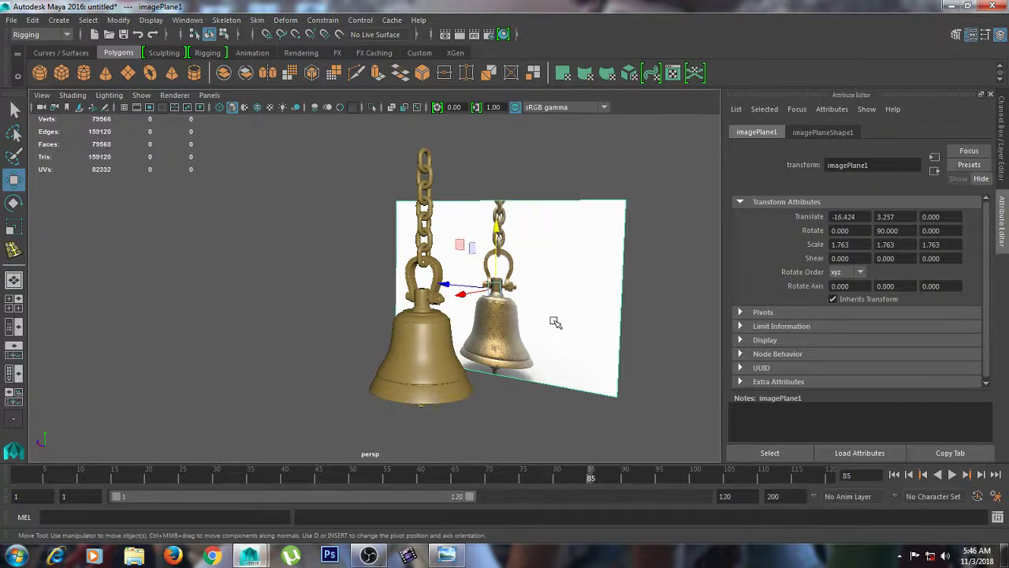
pyautogui.press('Delete')
pyautogui.scroll(3, 534, 320)
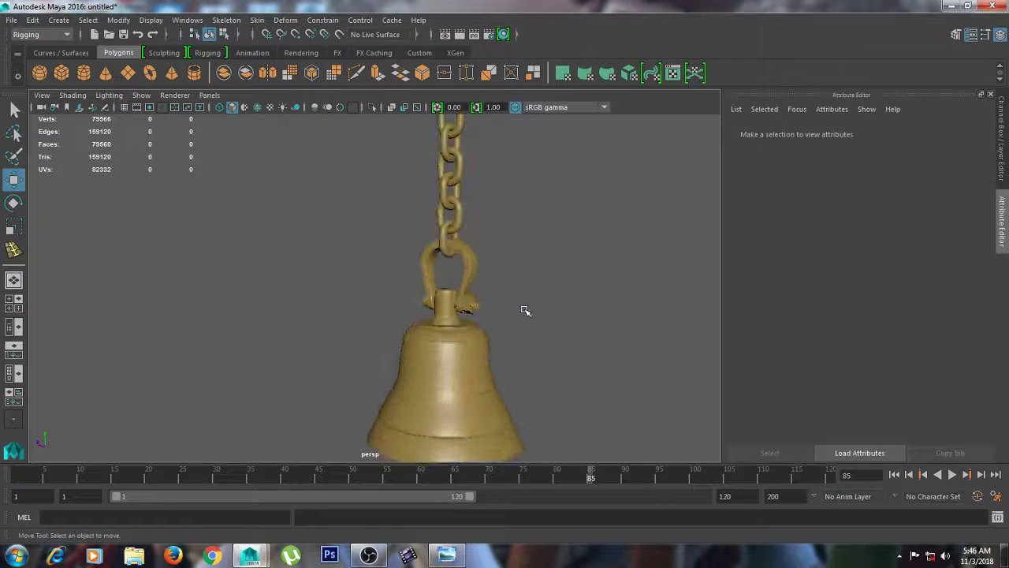
pyautogui.scroll(-2, 489, 327)
pyautogui.scroll(-2, 468, 331)
# Select all the chain links above the shackle and combine them into a single mesh.
pyautogui.moveTo(398, 170); pyautogui.dragTo(434, 265)
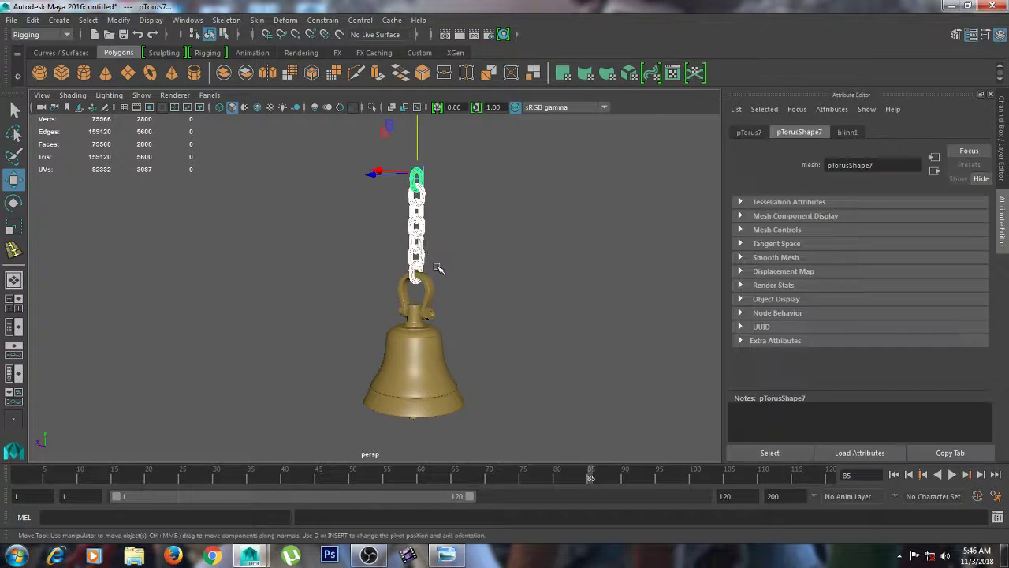
pyautogui.keyDown('shift'); pyautogui.rightClick(421, 239); pyautogui.keyUp('shift')
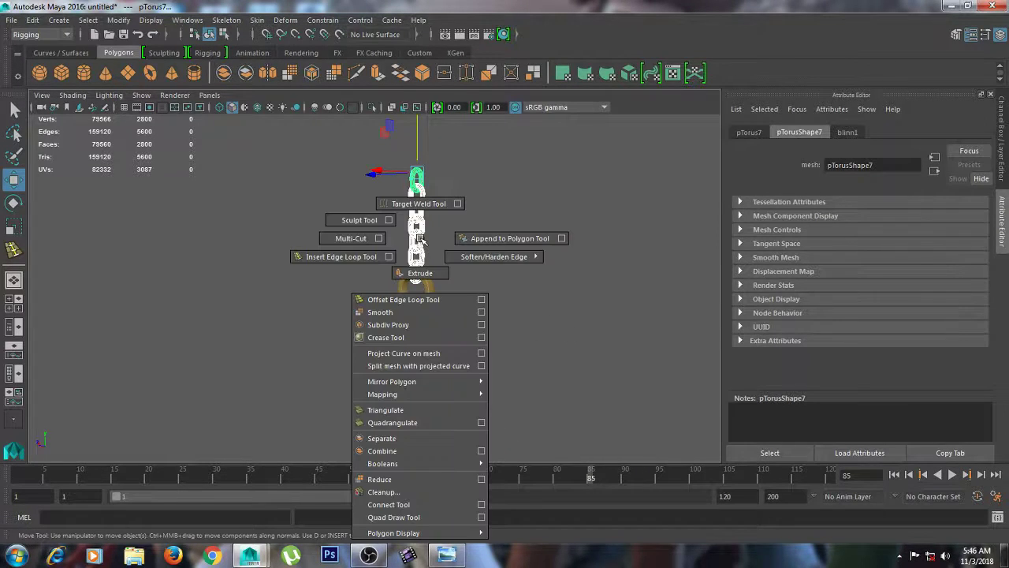
pyautogui.click(421, 238)
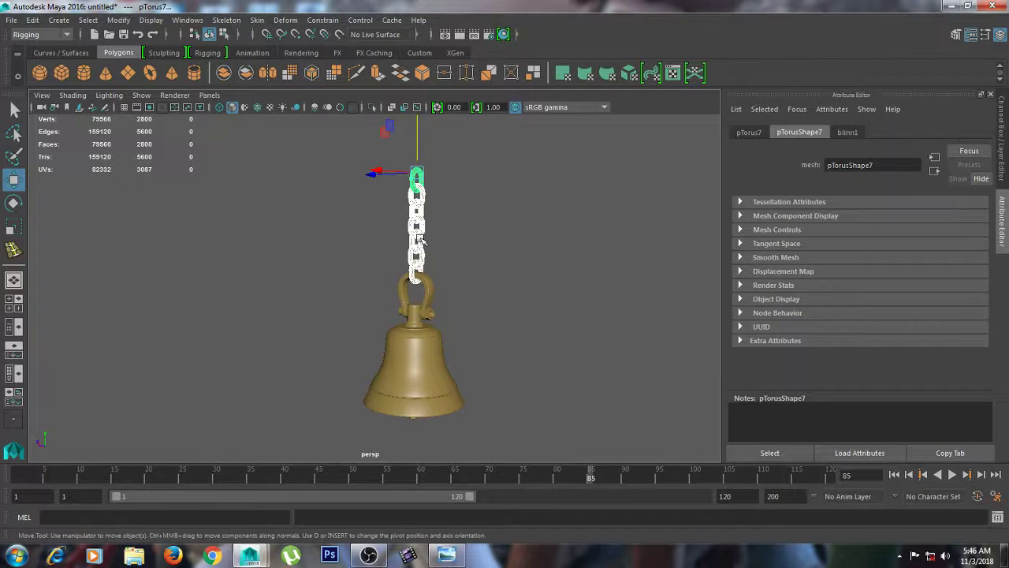
pyautogui.press('space')
pyautogui.moveTo(252, 263); pyautogui.dragTo(275, 310)
pyautogui.click(601, 279)
pyautogui.click(420, 229)
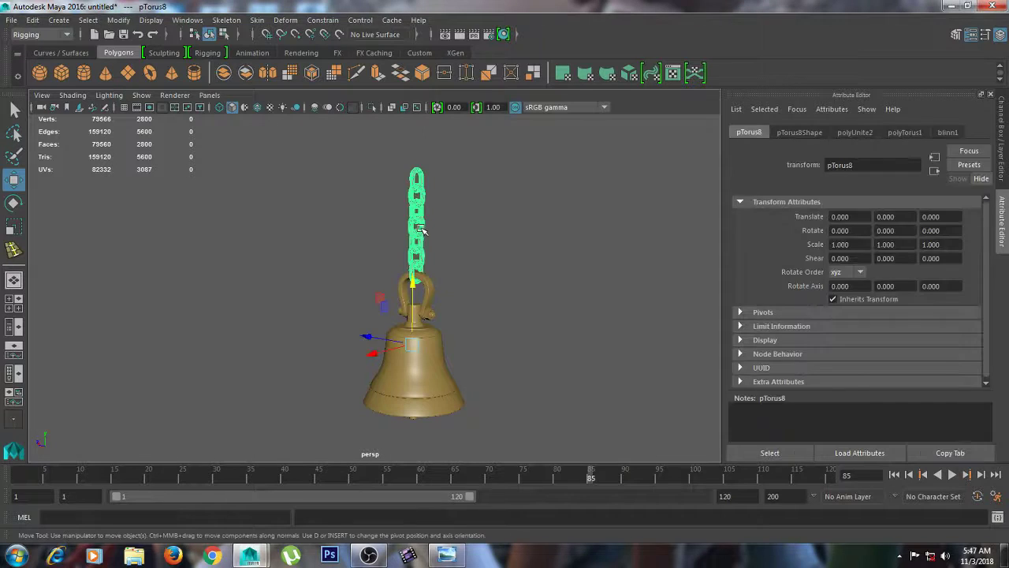
pyautogui.press('space')
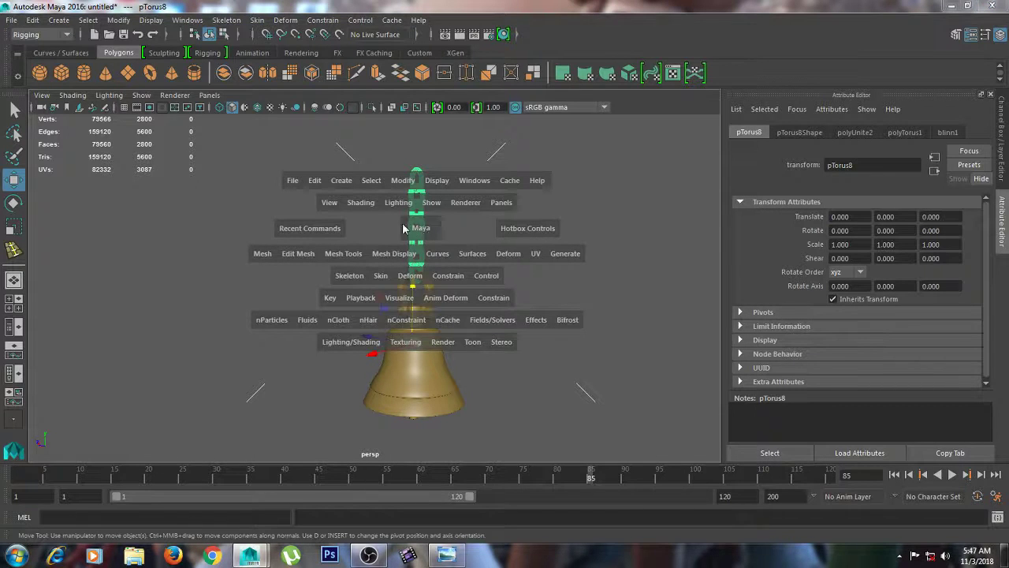
pyautogui.click(249, 224)
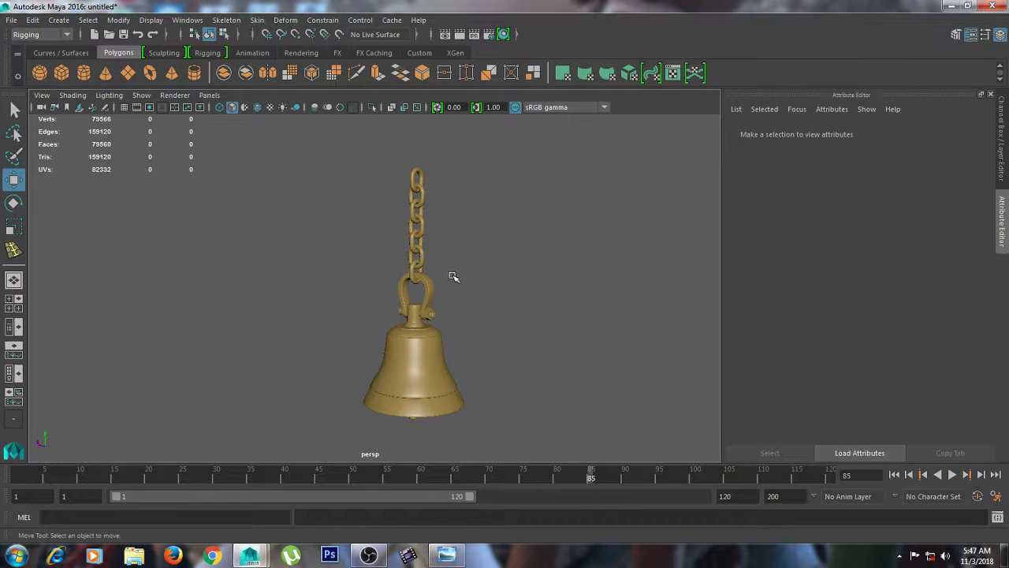
# Move the whole clapper slightly lower beneath the bell's rim and deselect it.
pyautogui.scroll(3, 500, 351)
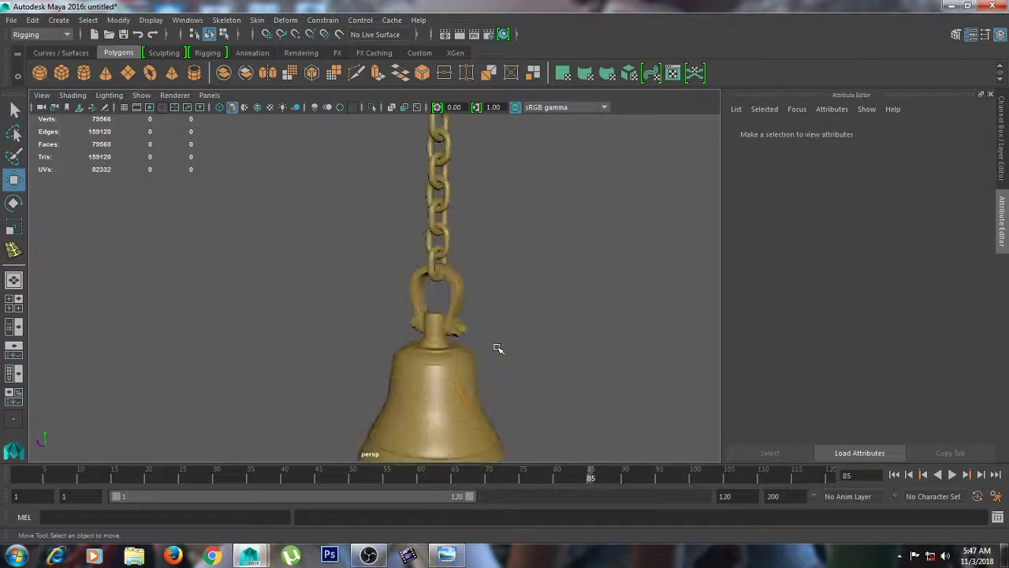
pyautogui.keyDown('alt'); pyautogui.moveTo(554, 255); pyautogui.dragTo(506, 332, button='right'); pyautogui.keyUp('alt')
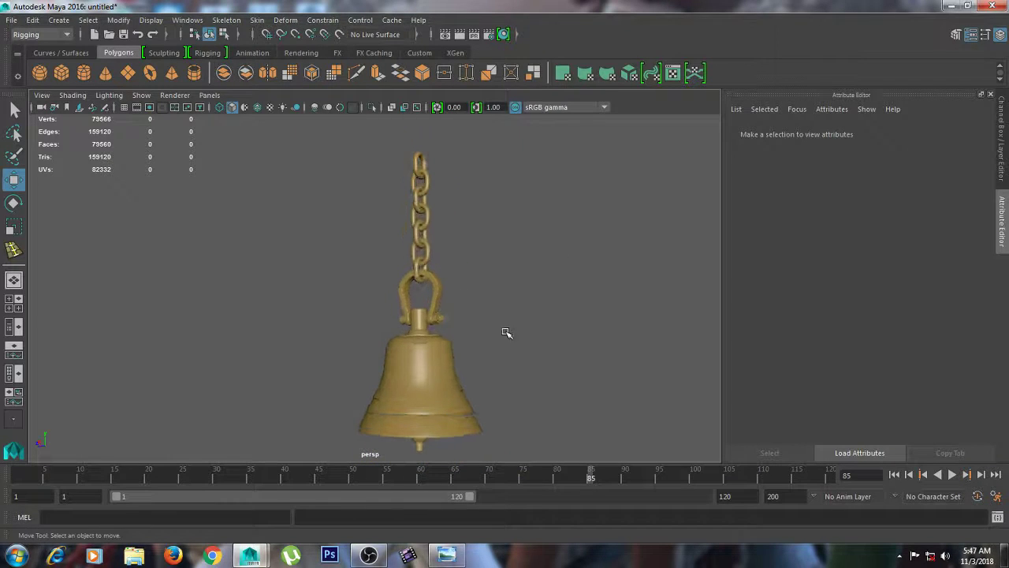
pyautogui.click(421, 443)
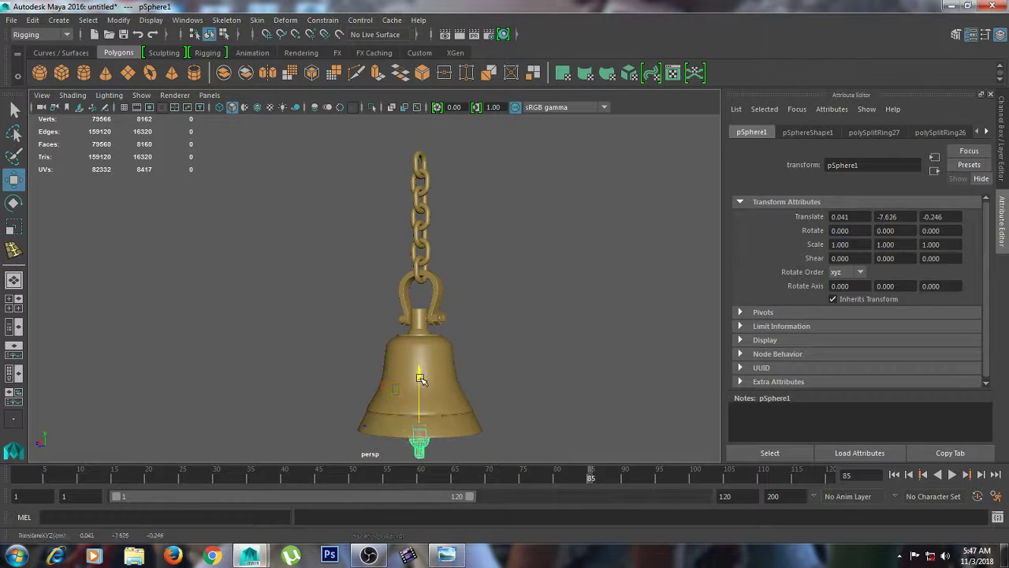
pyautogui.click(514, 376)
pyautogui.keyDown('alt'); pyautogui.moveTo(513, 376); pyautogui.dragTo(466, 378); pyautogui.keyUp('alt')
# Smooth the combined chain with exponential divisions, division level 2 and OpenSubdiv Catmull-Clark subdivision.
pyautogui.click(432, 226)
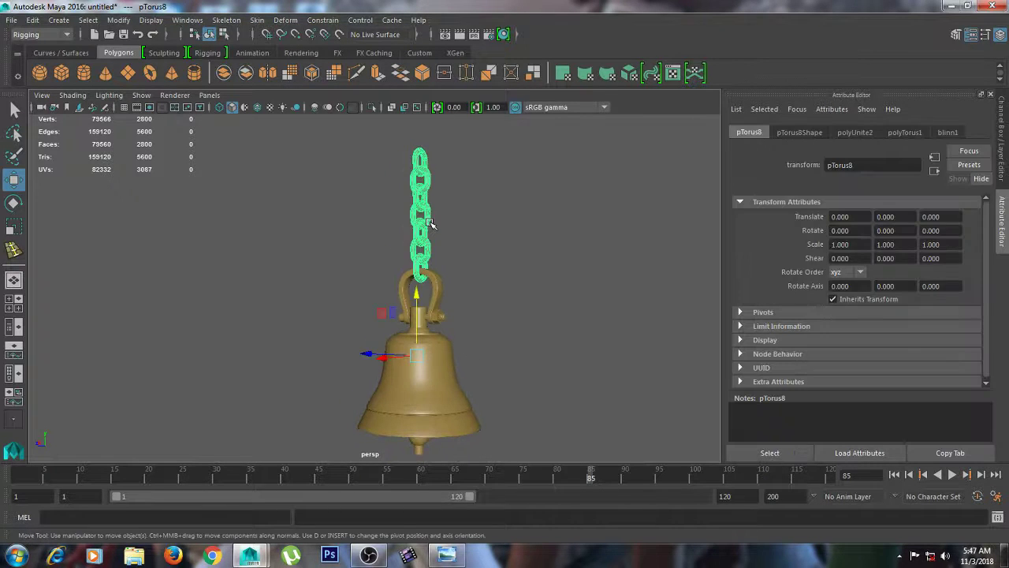
pyautogui.press('space')
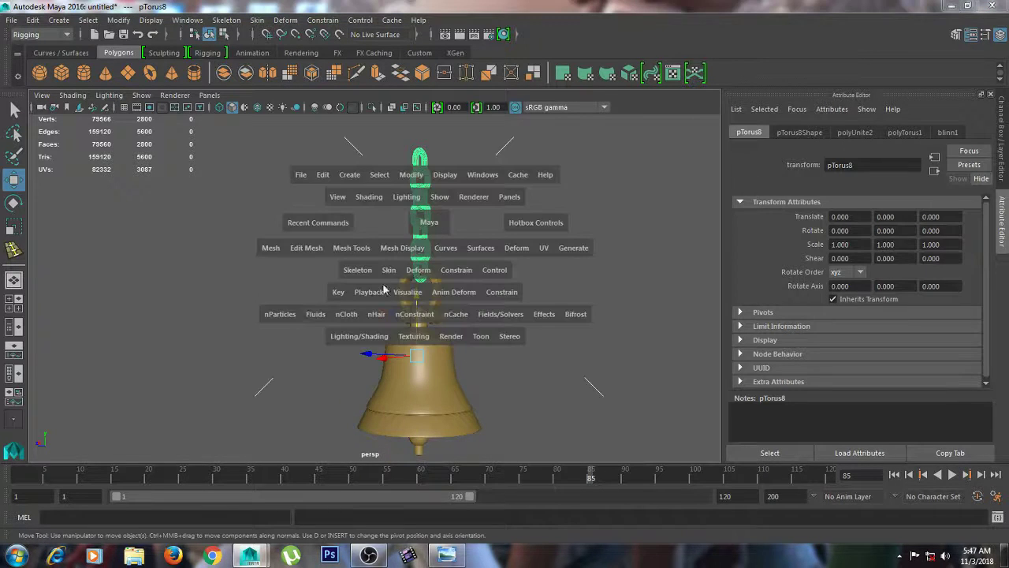
pyautogui.click(270, 249)
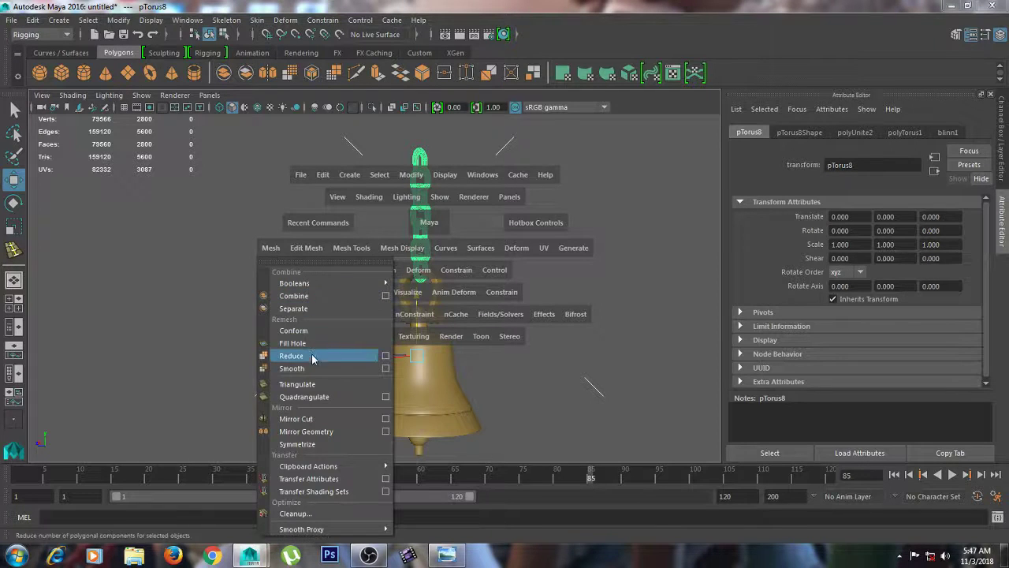
pyautogui.click(387, 368)
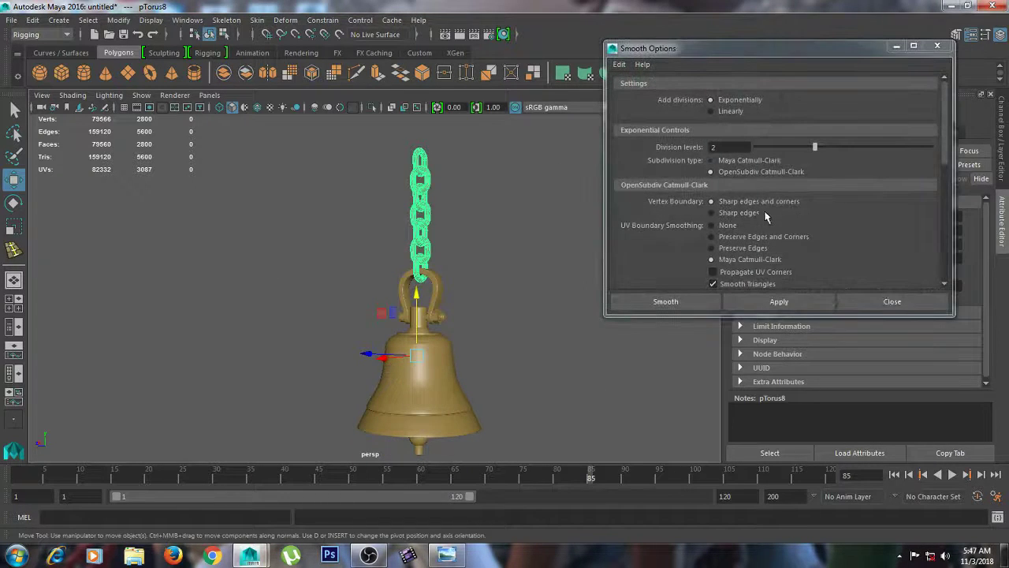
pyautogui.click(774, 301)
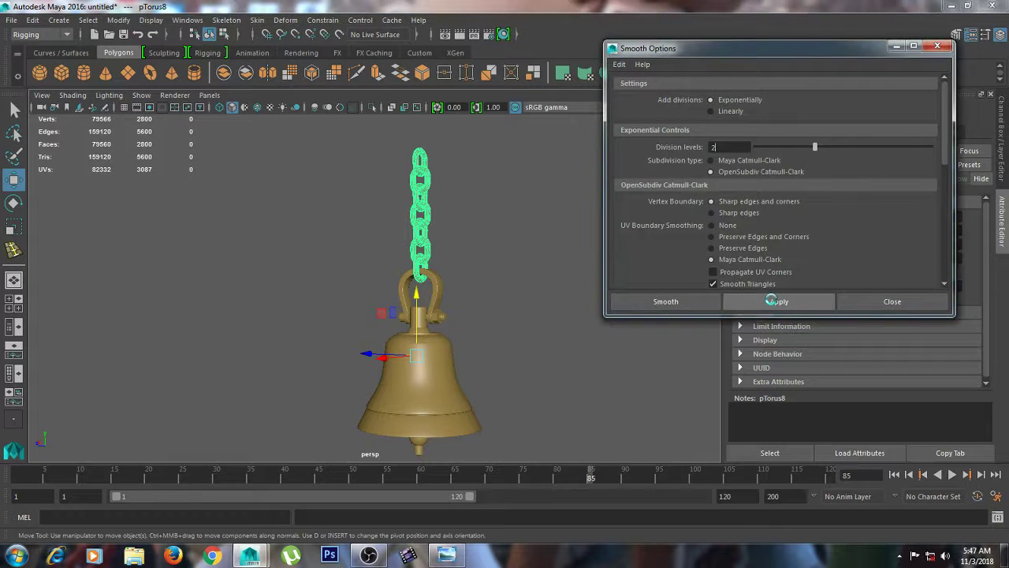
# Smooth the shackle, bell body, shackle bolt, nut and clapper separately with the same two-level exponential settings, leaving nothing selected.
pyautogui.click(438, 294)
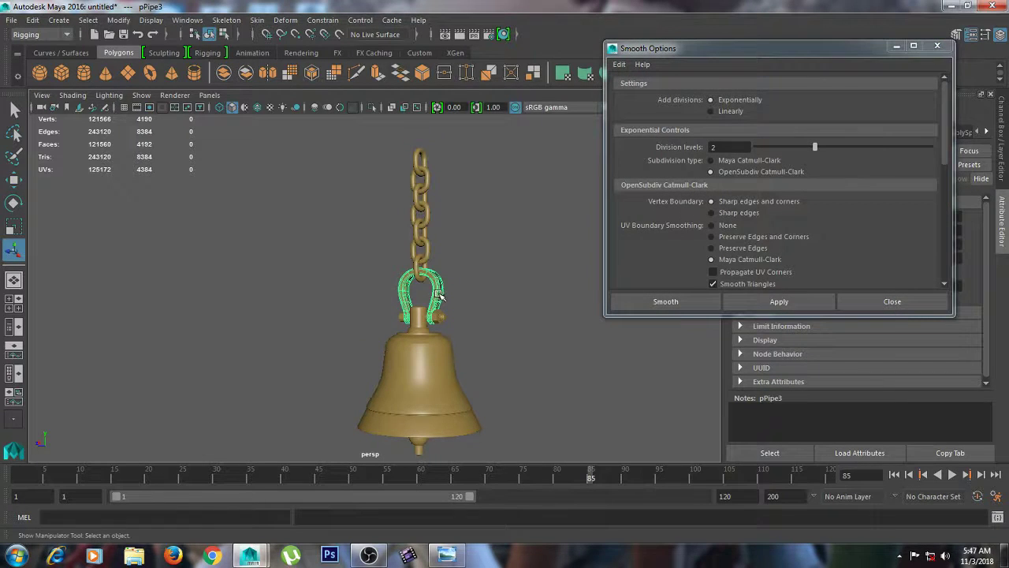
pyautogui.press('g')
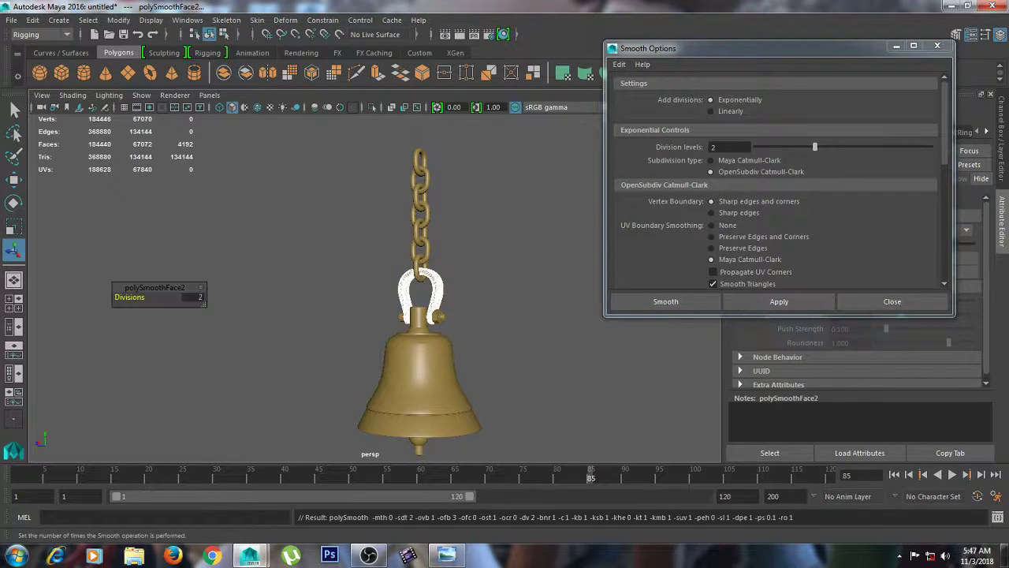
pyautogui.click(419, 382)
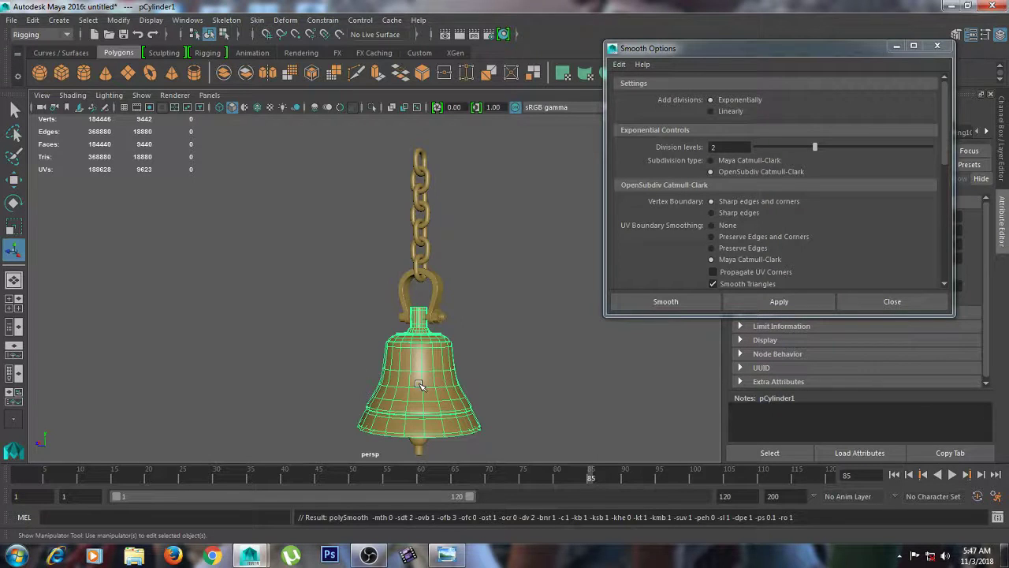
pyautogui.press('g')
pyautogui.click(400, 317)
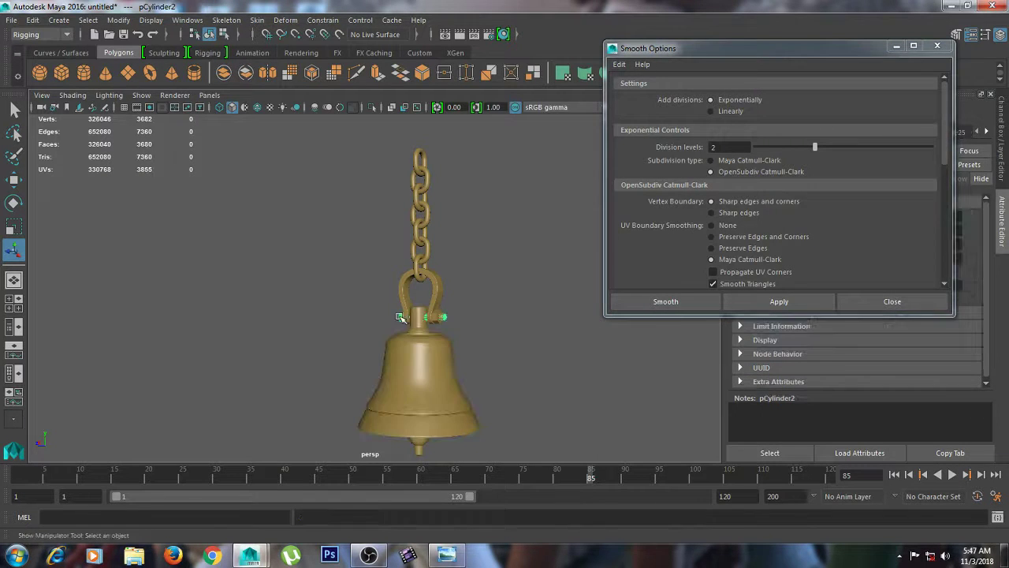
pyautogui.press('g')
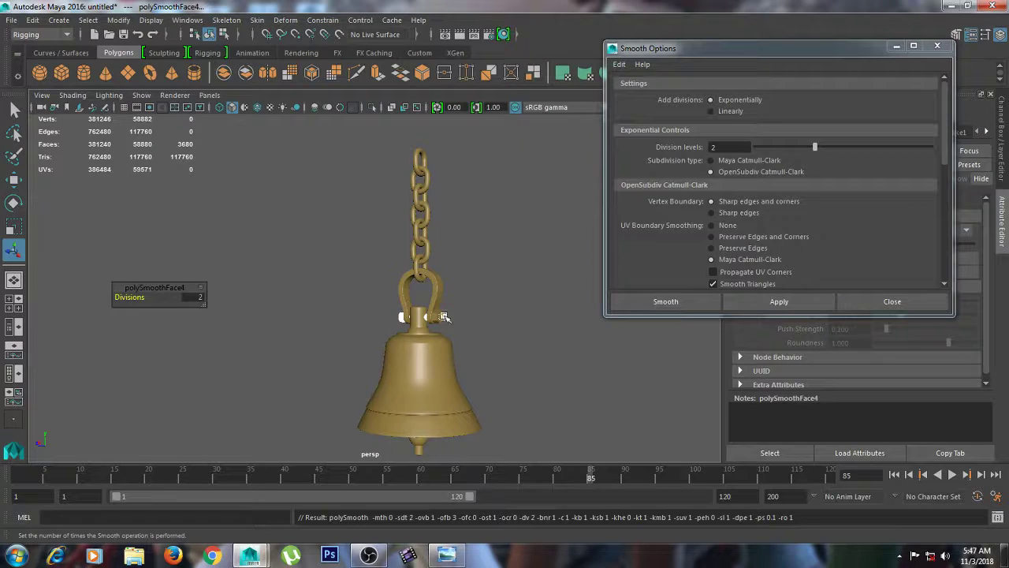
pyautogui.click(444, 316)
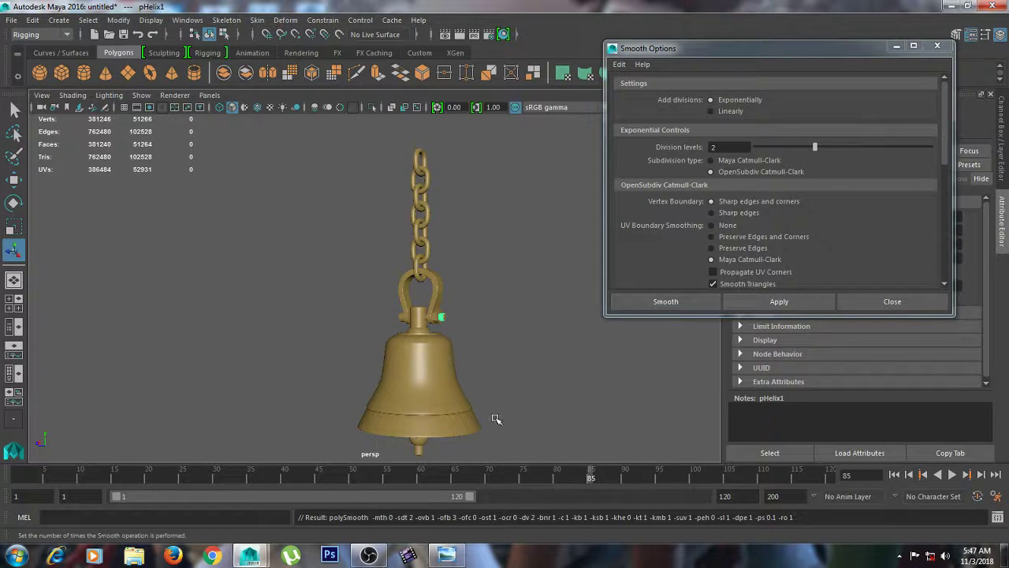
pyautogui.click(423, 448)
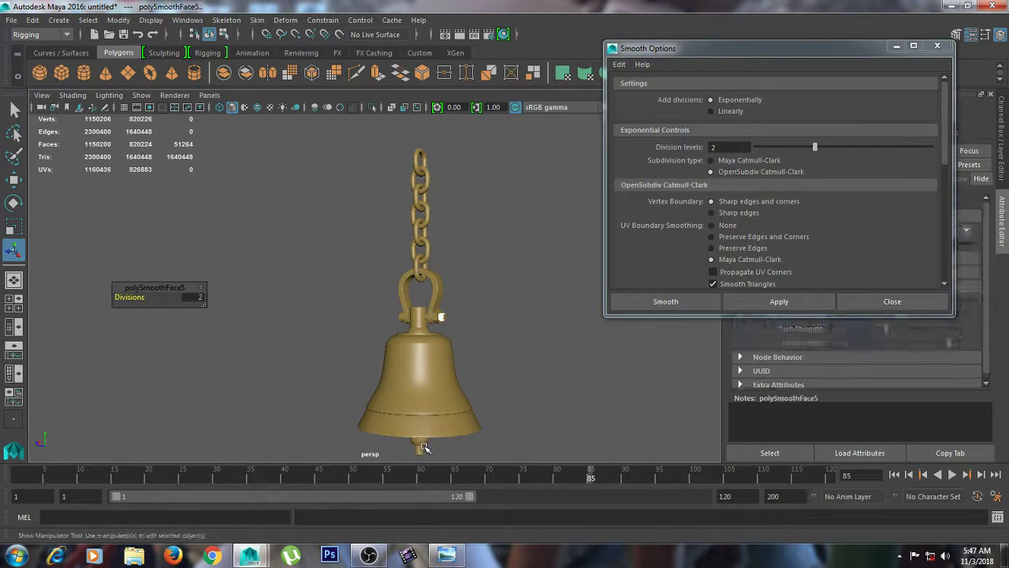
pyautogui.press('g')
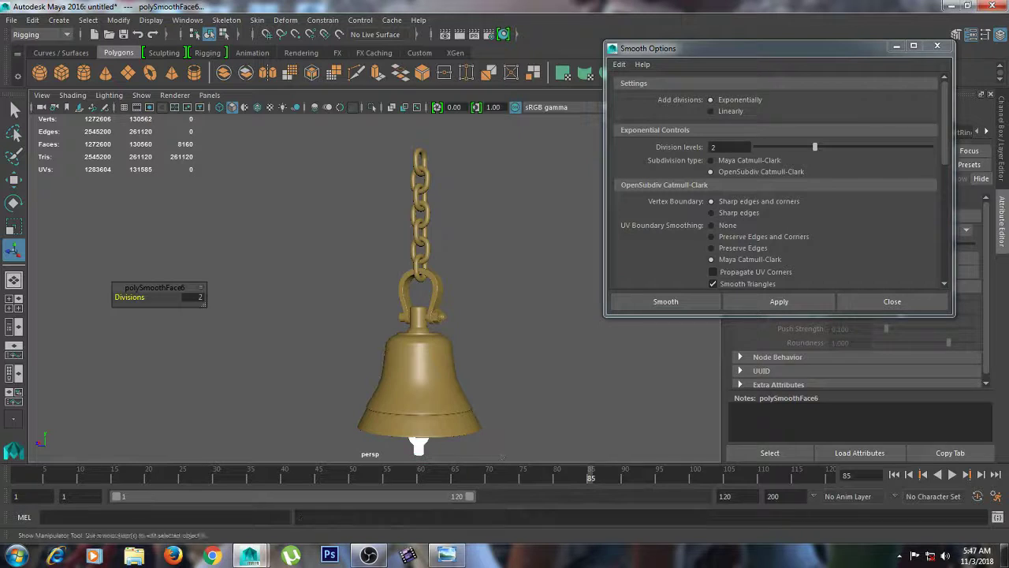
pyautogui.click(495, 405)
# Examine the smoothed bell, shackle, chain and clapper up close and from different angles.
pyautogui.scroll(-2, 495, 406)
pyautogui.keyDown('alt'); pyautogui.moveTo(488, 399); pyautogui.dragTo(534, 400); pyautogui.keyUp('alt')
pyautogui.scroll(3, 522, 388)
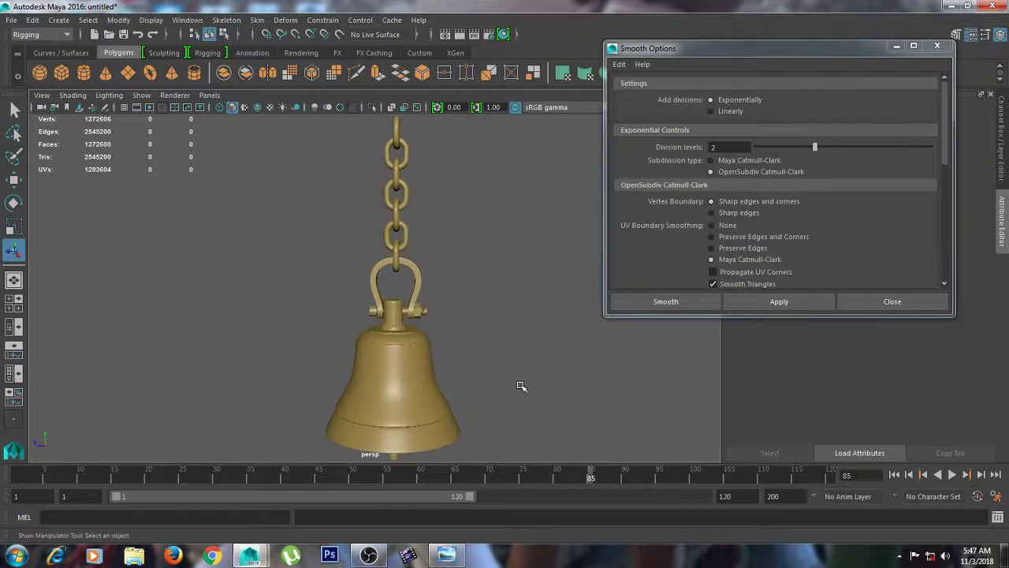
pyautogui.keyDown('alt'); pyautogui.moveTo(487, 368); pyautogui.dragTo(531, 295, button='middle'); pyautogui.keyUp('alt')
pyautogui.scroll(-3, 532, 295)
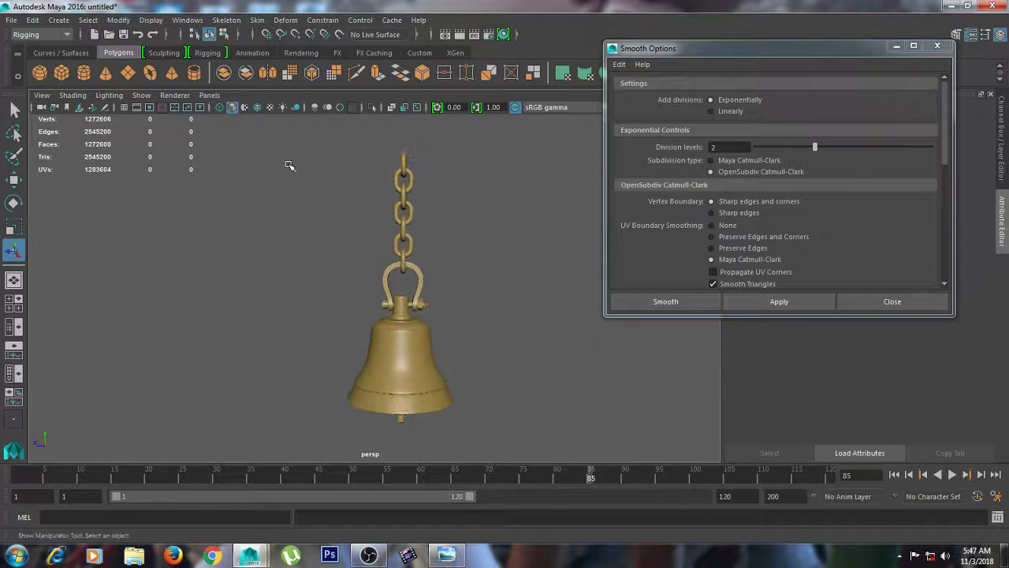
pyautogui.moveTo(290, 162)
pyautogui.mouseDown()
pyautogui.moveTo(490, 349)
pyautogui.moveTo(507, 406)
pyautogui.moveTo(509, 299)
pyautogui.moveTo(466, 363)
pyautogui.mouseUp()
pyautogui.scroll(1, 516, 355)
pyautogui.click(500, 361)
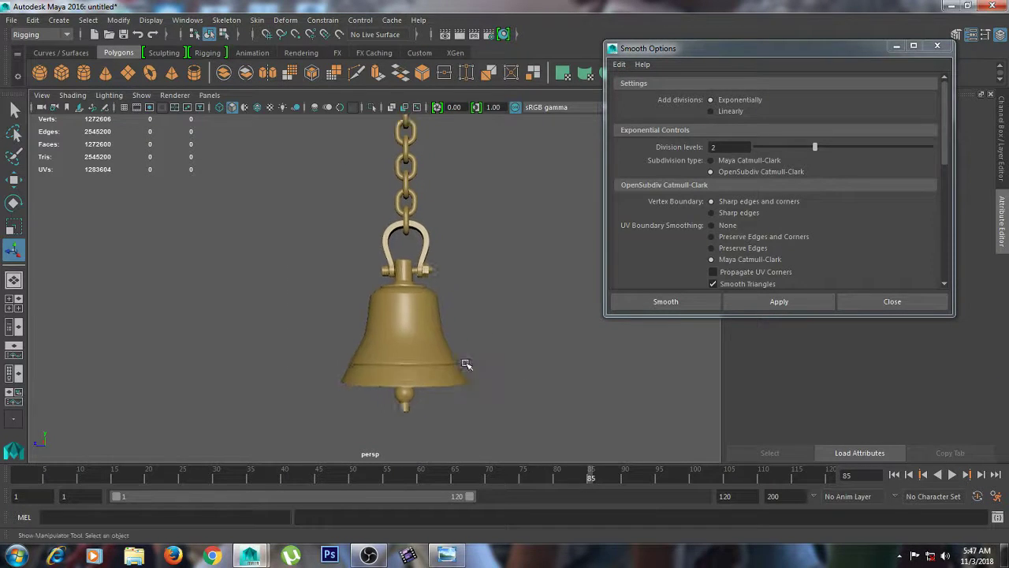
# Shift the clapper slightly sideways along the Z axis beneath the bell's rim, check it in the four-view layout and deselect it.
pyautogui.click(406, 400)
pyautogui.press('w')
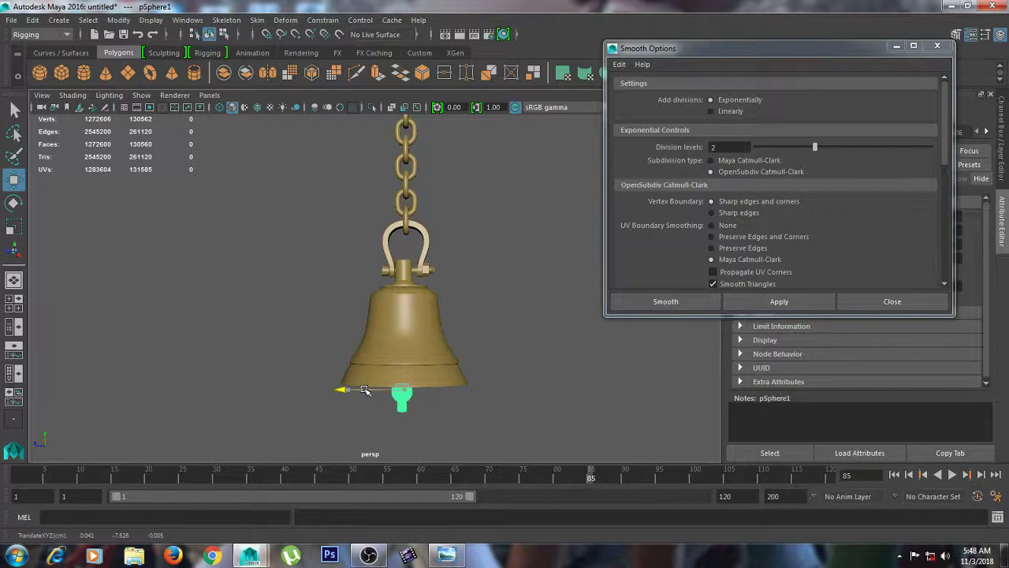
pyautogui.press('space')
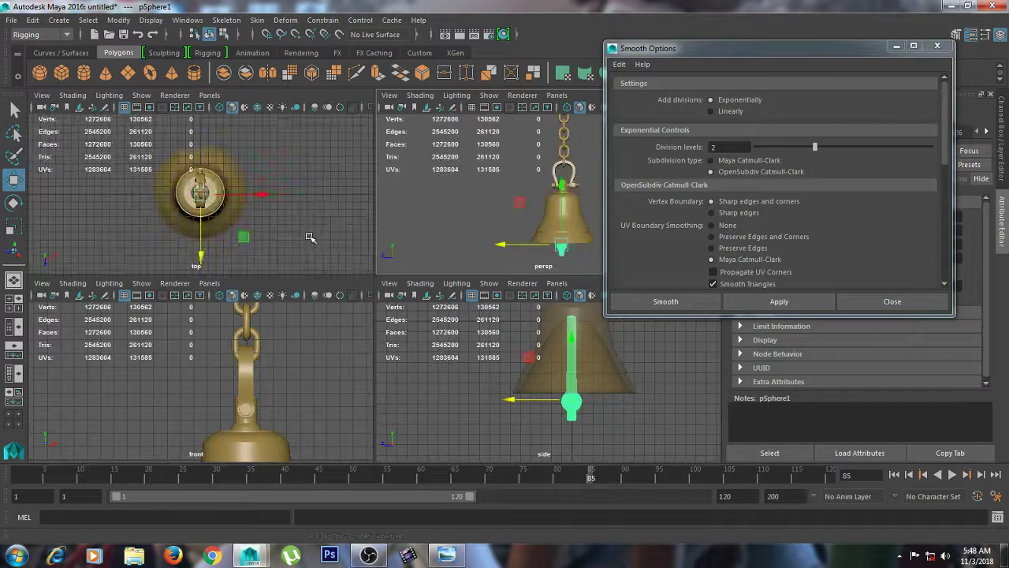
pyautogui.click(450, 244)
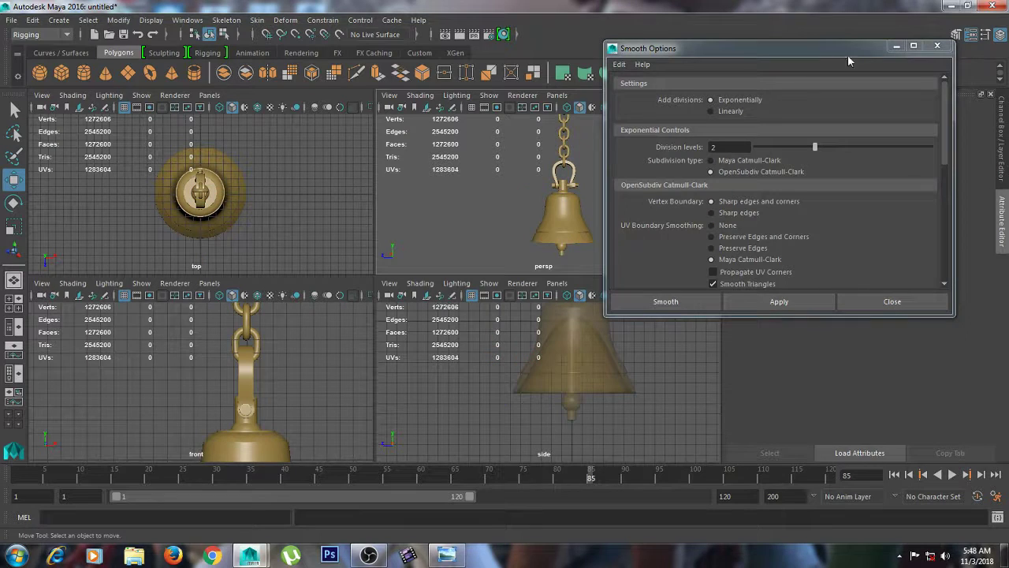
# Minimize the Smooth Options window and frame the whole bell in a full-size perspective view.
pyautogui.click(896, 45)
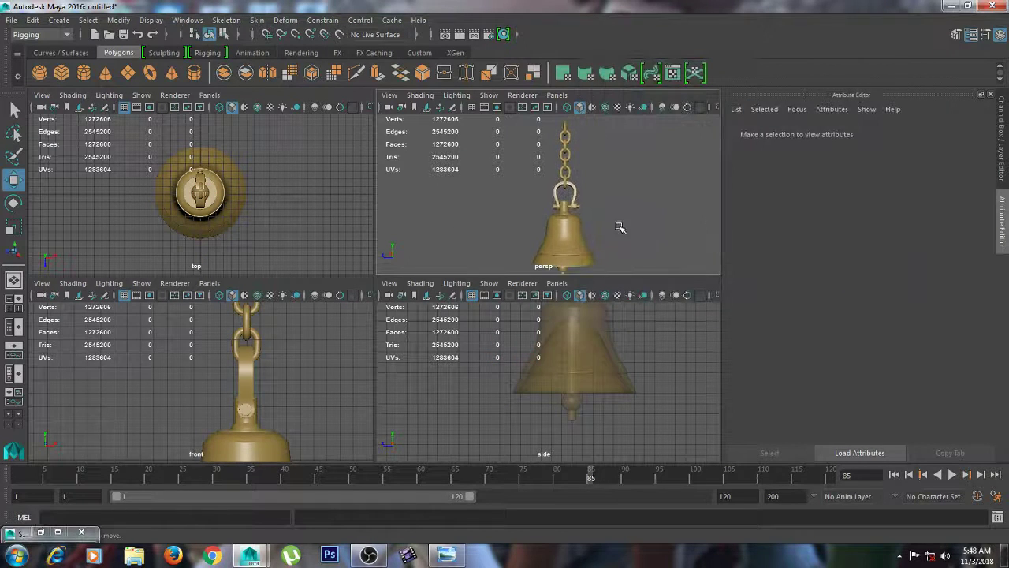
pyautogui.press('space')
pyautogui.moveTo(552, 226)
pyautogui.keyDown('alt'); pyautogui.mouseDown()
pyautogui.moveTo(559, 200)
pyautogui.moveTo(553, 217)
pyautogui.mouseUp(); pyautogui.keyUp('alt')
pyautogui.keyDown('alt'); pyautogui.moveTo(553, 217); pyautogui.dragTo(552, 243, button='middle'); pyautogui.keyUp('alt')
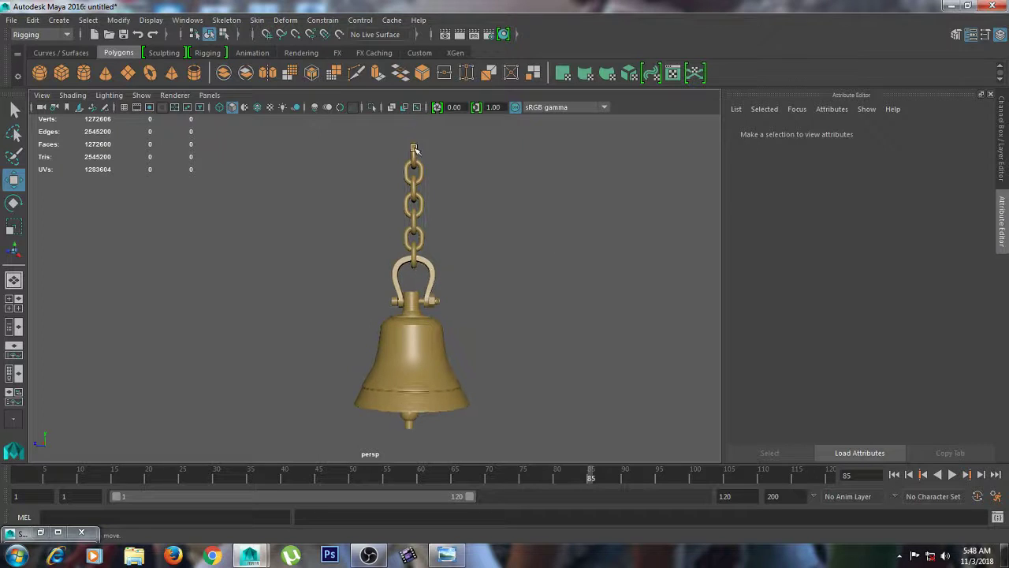
# Export the whole scene to the Desktop as an OBJ file named "temple bell".
pyautogui.click(16, 19)
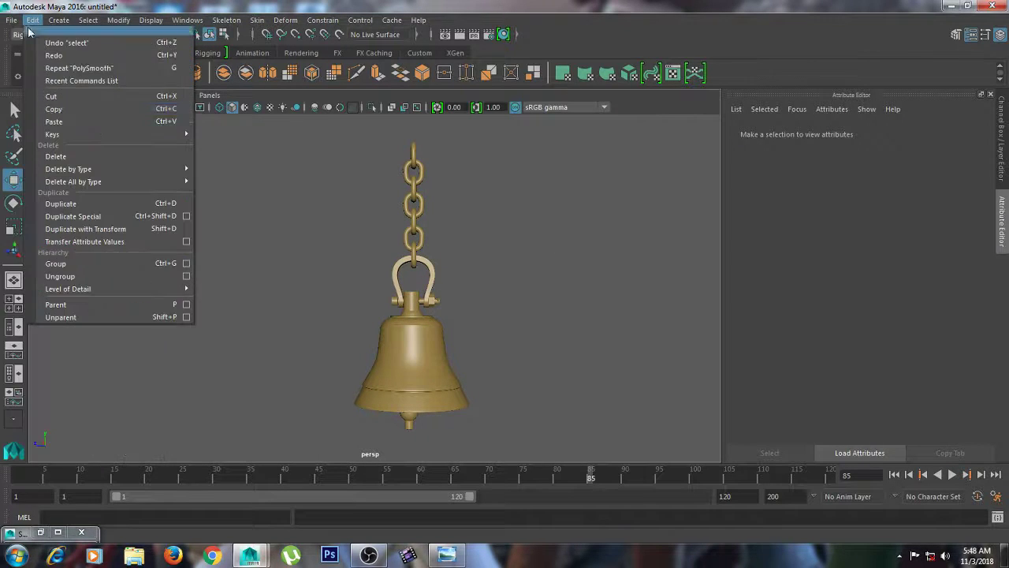
pyautogui.click(32, 20)
pyautogui.click(9, 20)
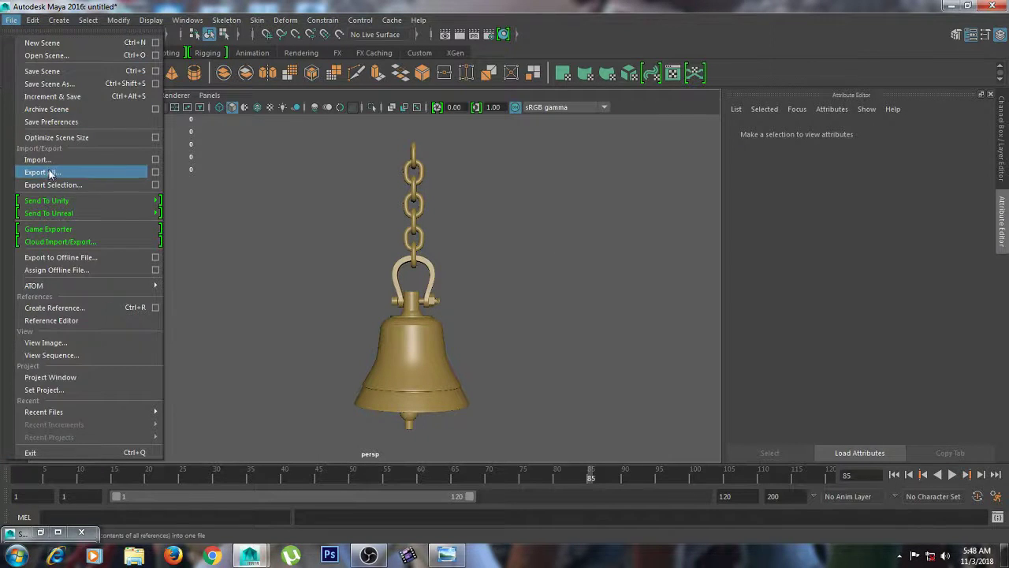
pyautogui.click(108, 173)
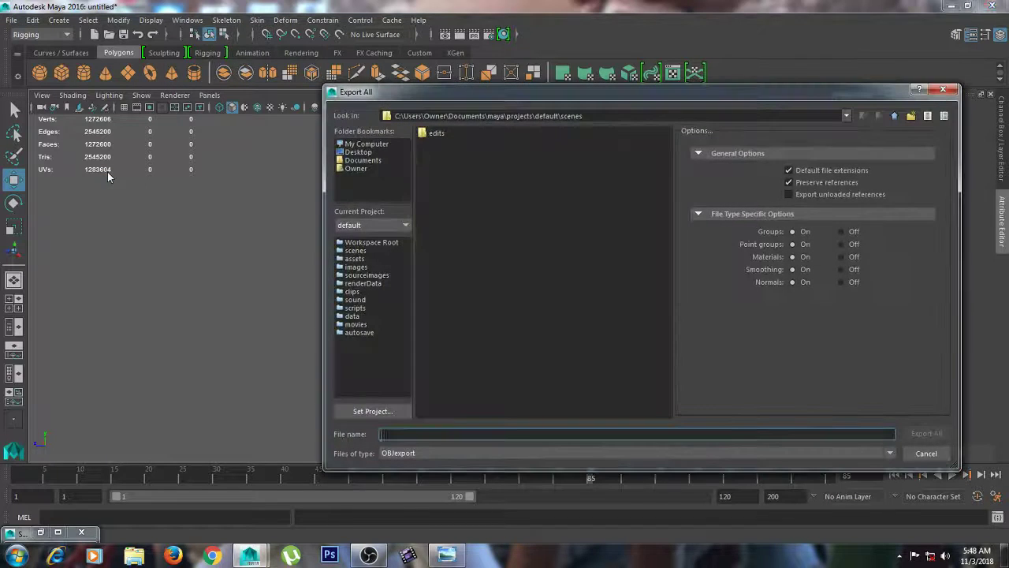
pyautogui.click(358, 152)
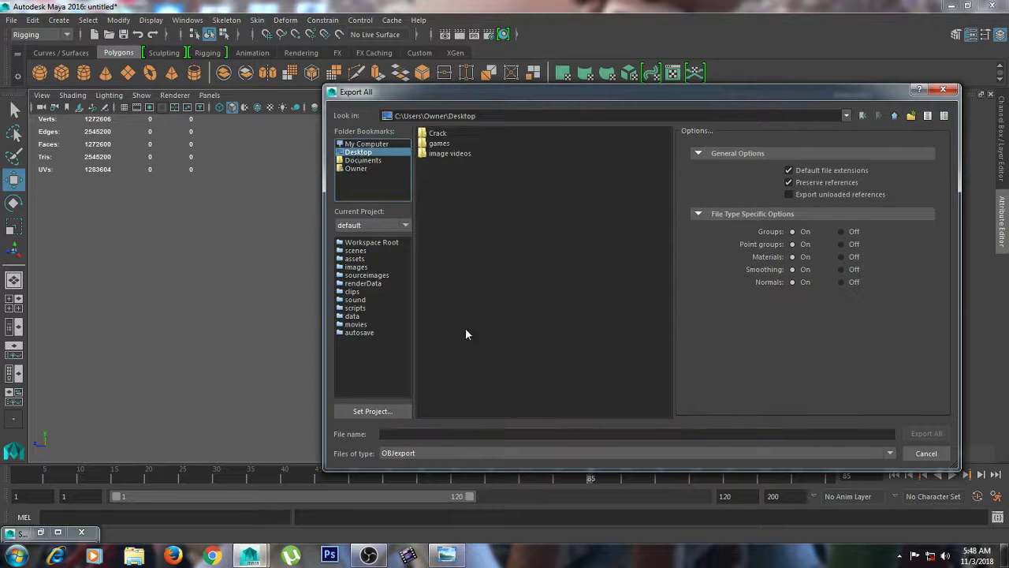
pyautogui.click(447, 433)
pyautogui.write('temple')
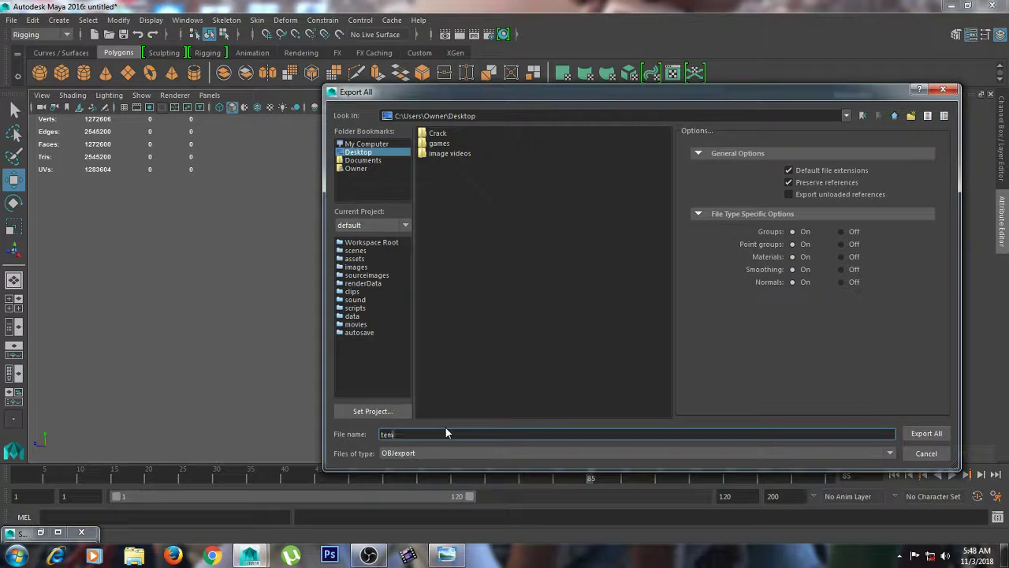
pyautogui.write(' bell')
pyautogui.click(938, 434)
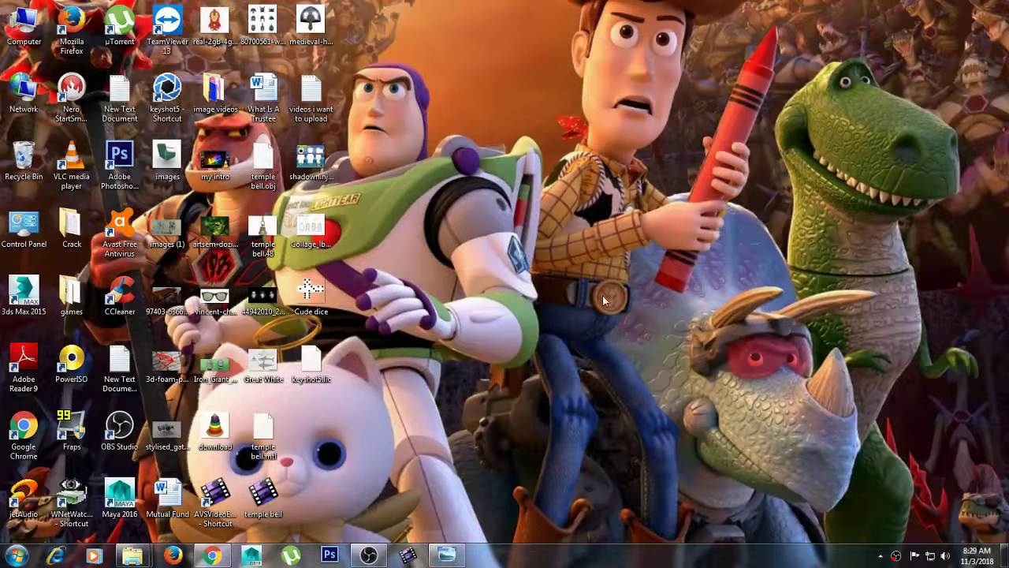
# Launch KeyShot 5 from the desktop, allowing it to run, and import temple bell.obj with the default import settings.
pyautogui.doubleClick(166, 90)
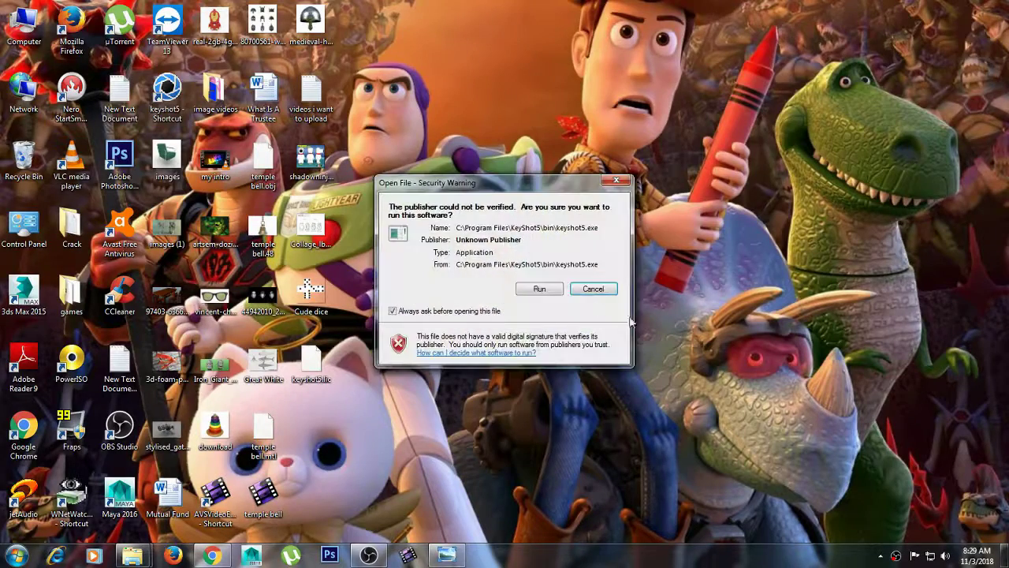
pyautogui.click(537, 289)
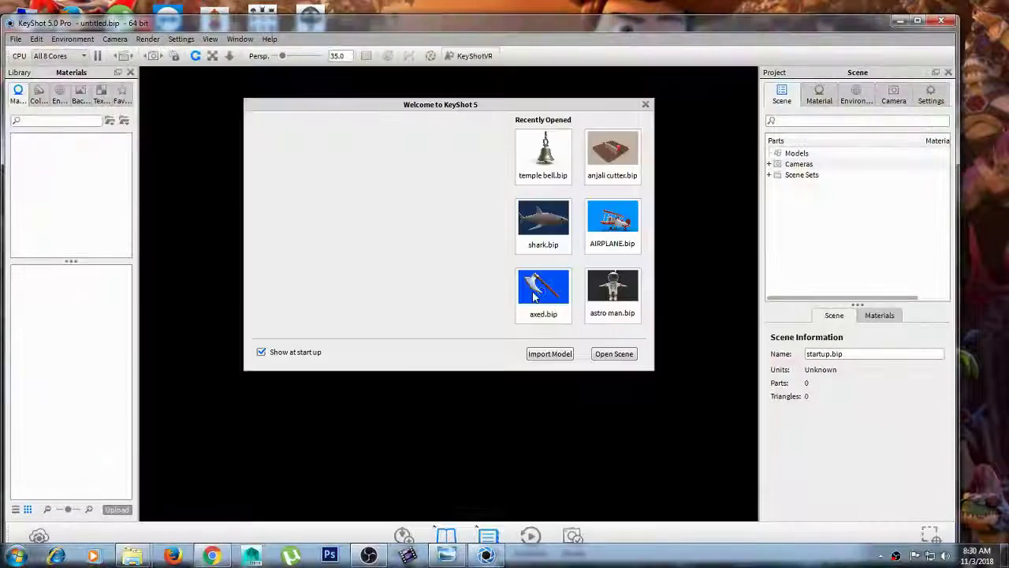
pyautogui.click(547, 355)
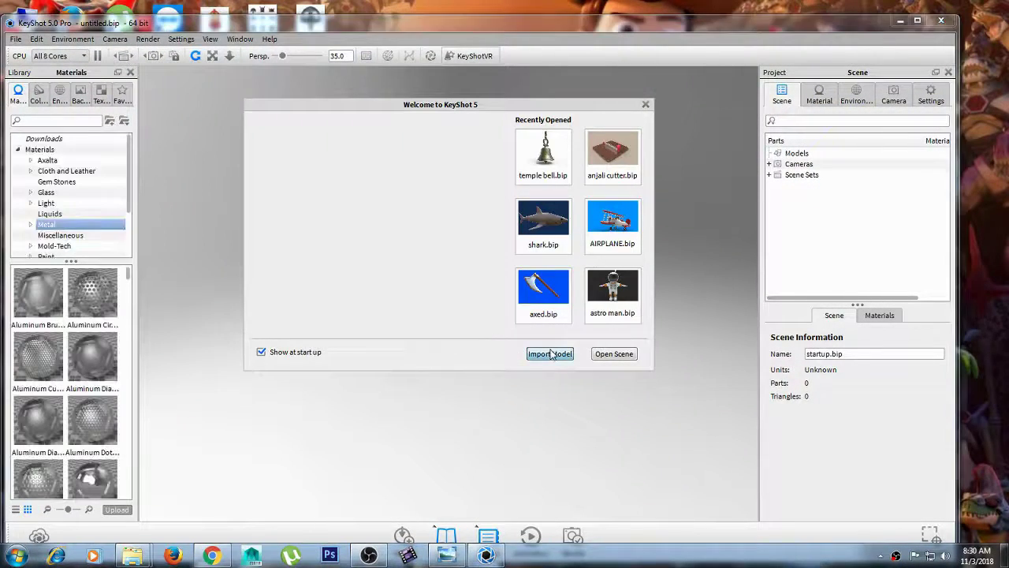
pyautogui.click(205, 253)
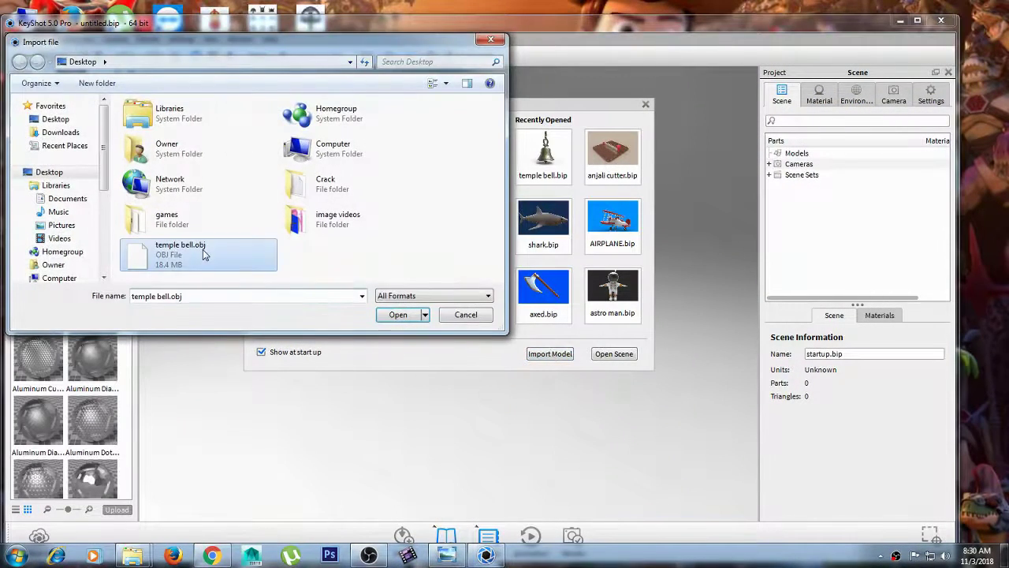
pyautogui.click(406, 315)
pyautogui.click(492, 369)
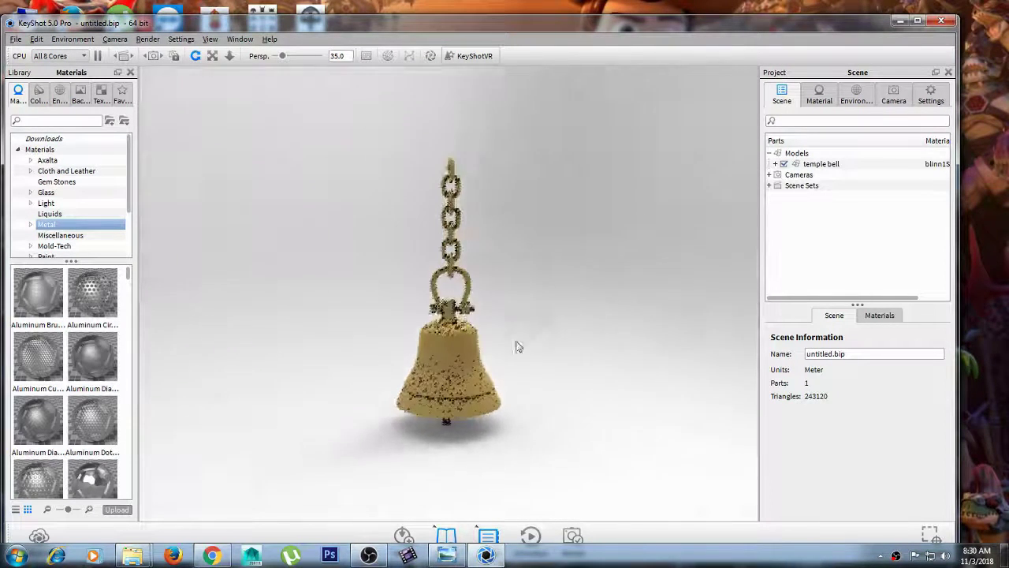
# Expand the Metal category of the material library and widen the library area to show three thumbnails per row.
pyautogui.scroll(5, 585, 387)
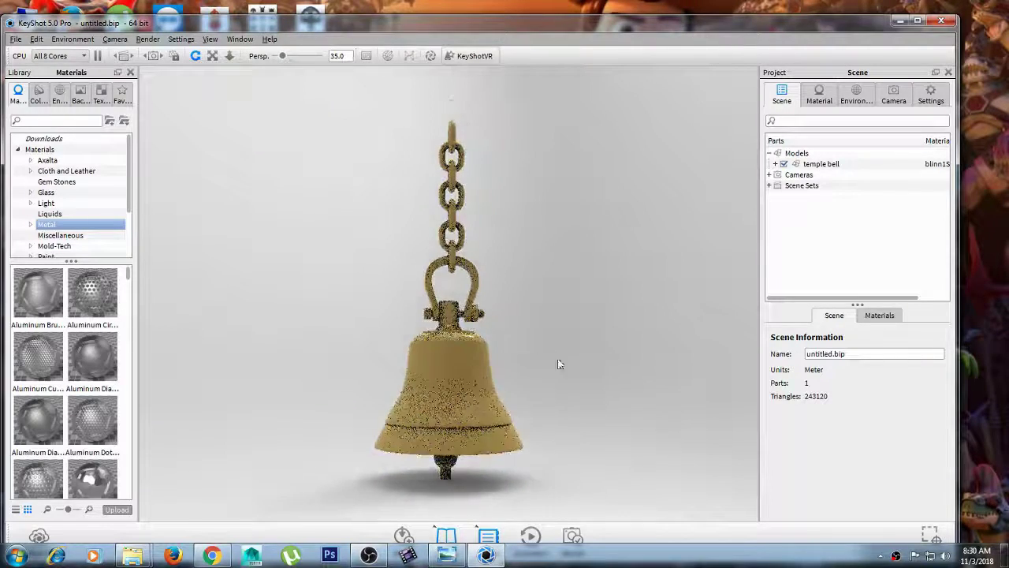
pyautogui.moveTo(578, 377); pyautogui.dragTo(551, 291, button='middle')
pyautogui.scroll(2, 638, 374)
pyautogui.moveTo(551, 291); pyautogui.dragTo(541, 371)
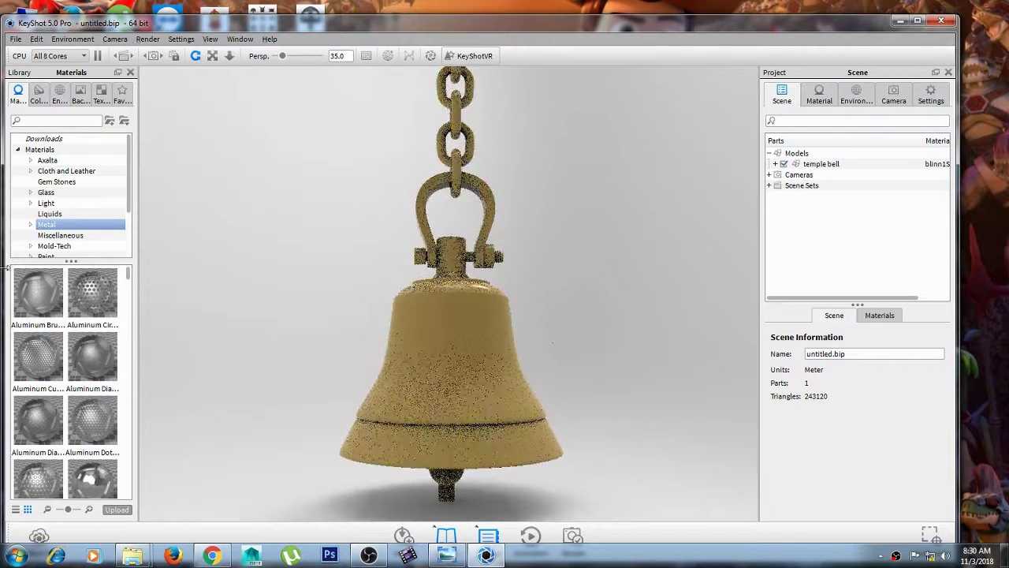
pyautogui.click(57, 226)
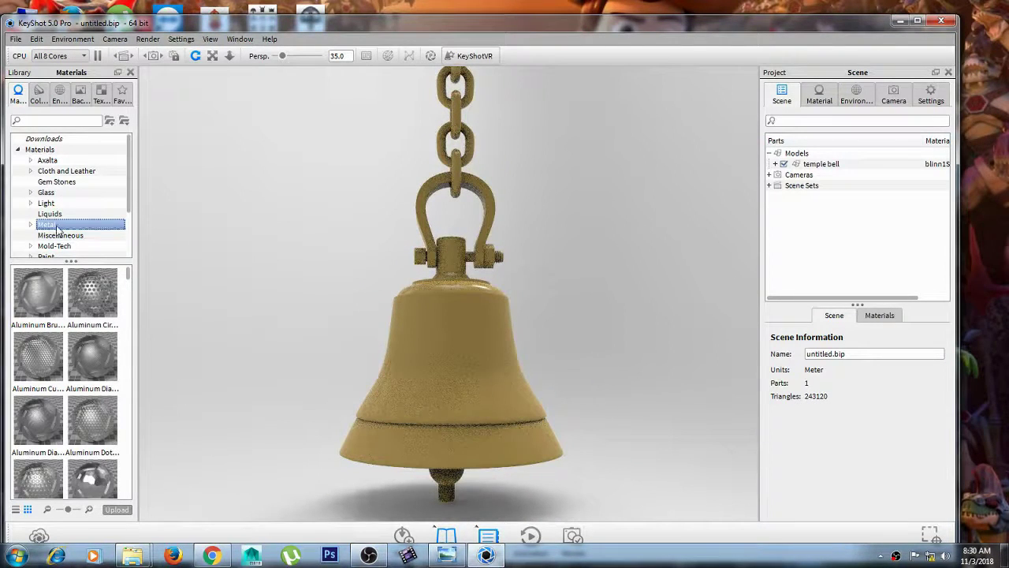
pyautogui.doubleClick(56, 226)
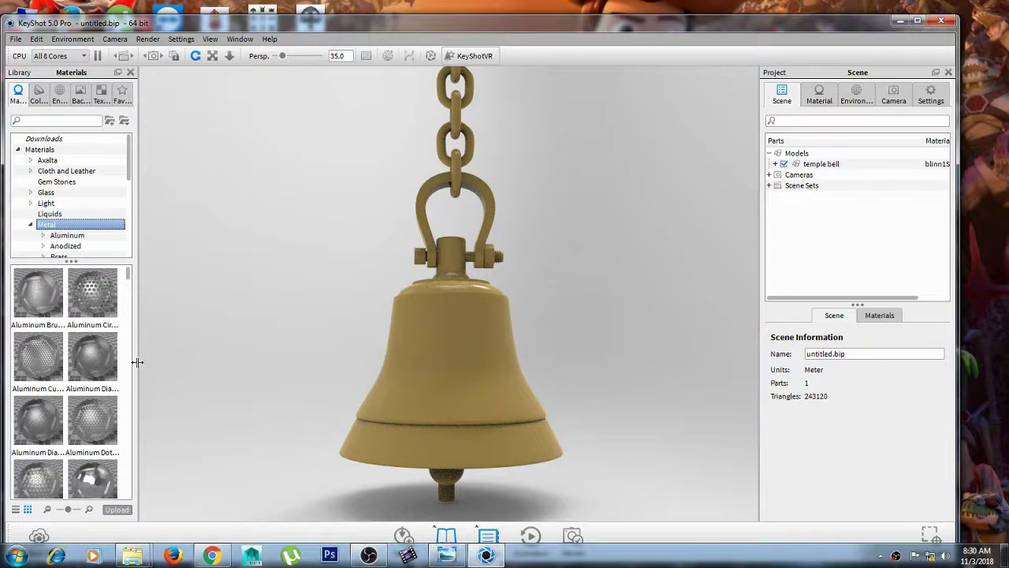
pyautogui.moveTo(137, 362); pyautogui.dragTo(201, 367)
# Maximize the KeyShot window and apply the "Metal Ultra Scr..." material from the Metal category to the temple bell model.
pyautogui.scroll(-10, 124, 363)
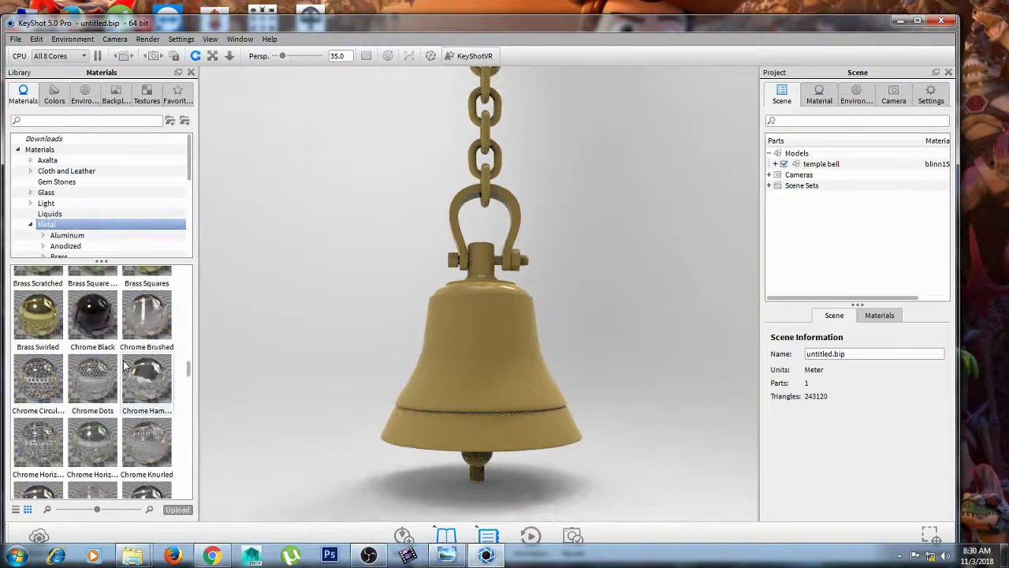
pyautogui.doubleClick(436, 22)
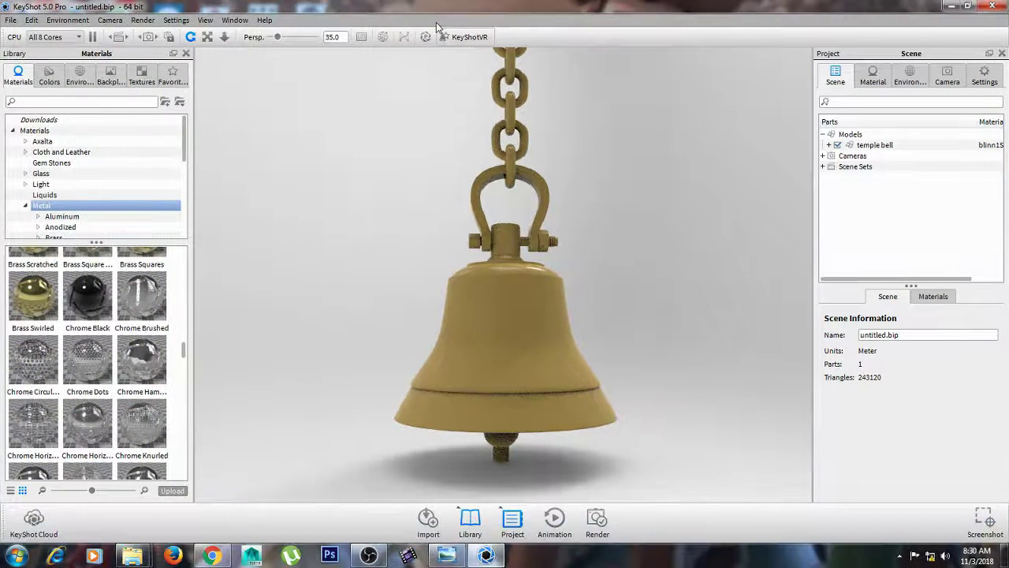
pyautogui.scroll(-8, 103, 359)
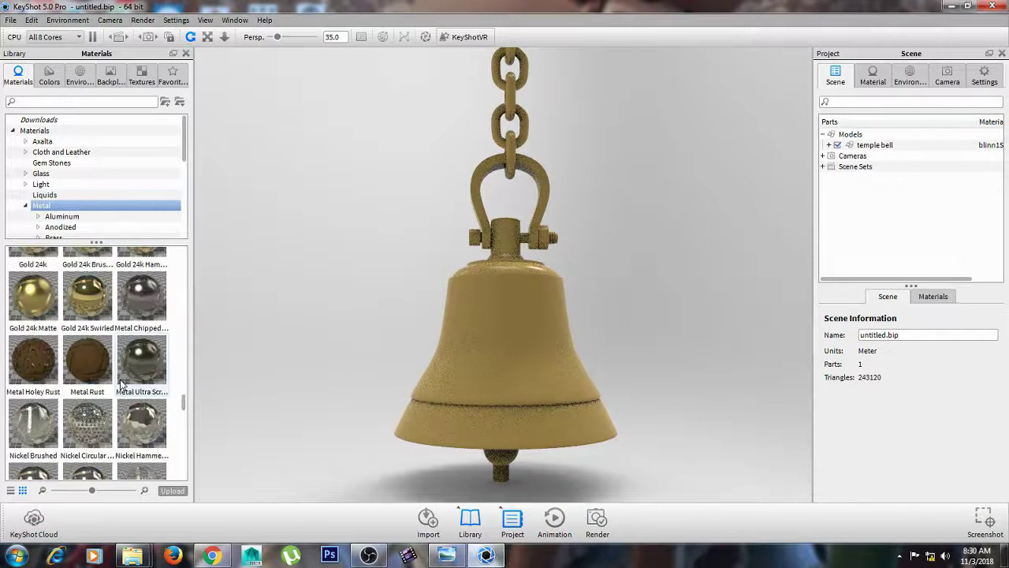
pyautogui.moveTo(155, 381); pyautogui.dragTo(555, 375)
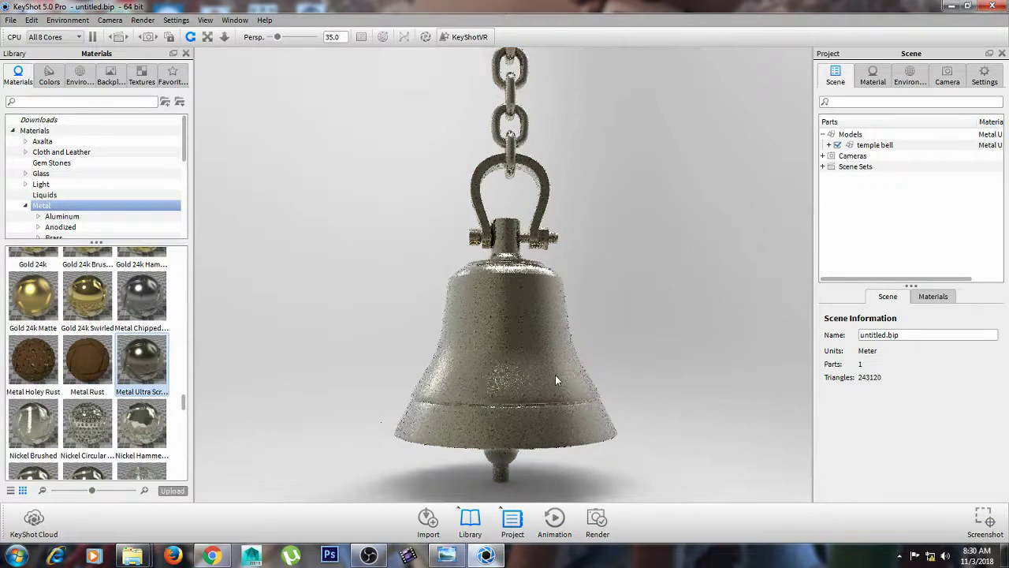
# Set the bell material's color texture scale to 7 and blend the texture with a light golden color, RGB 216, 164, 91.
pyautogui.click(534, 337)
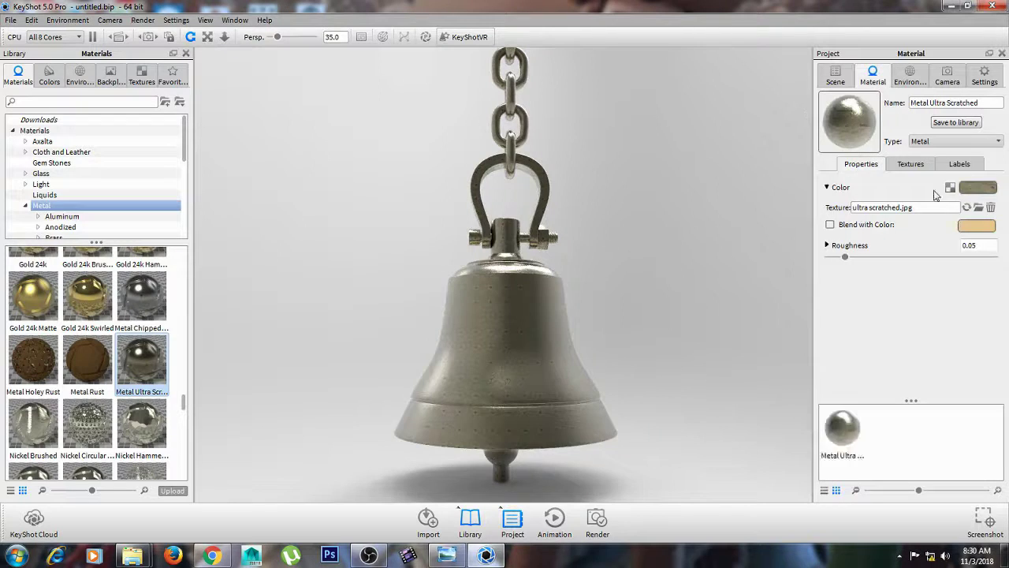
pyautogui.click(912, 166)
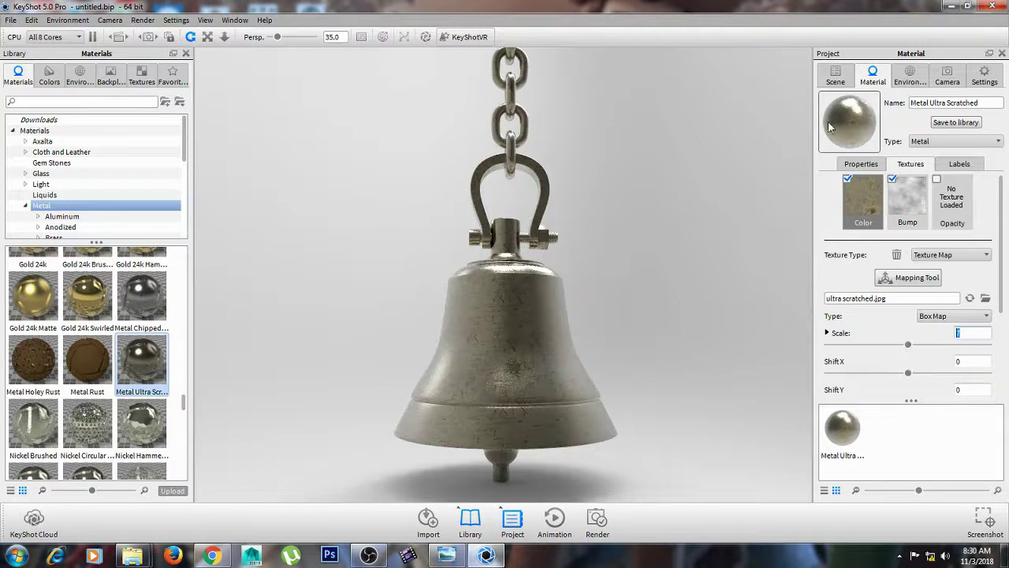
pyautogui.click(861, 163)
pyautogui.click(830, 225)
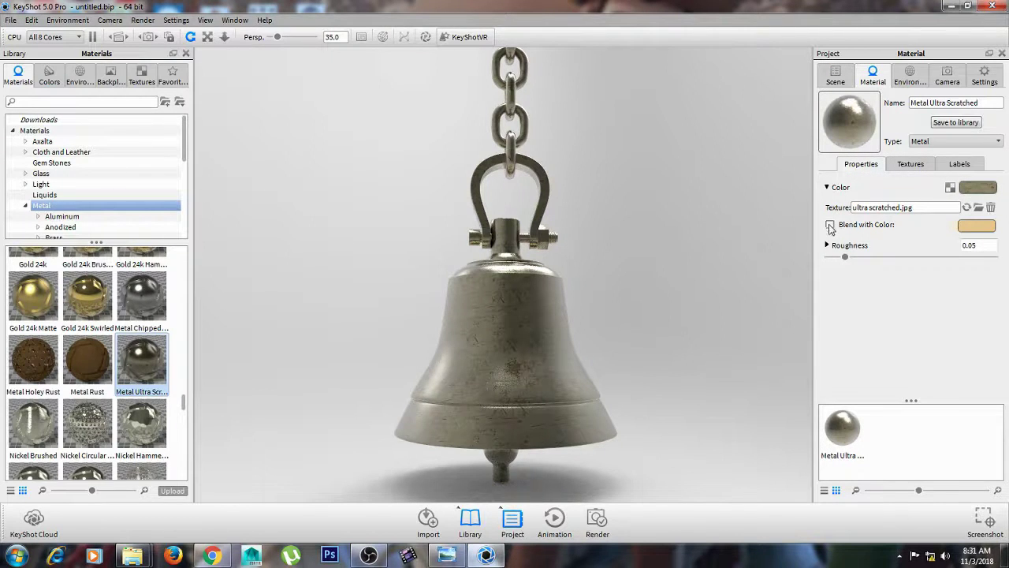
pyautogui.click(974, 227)
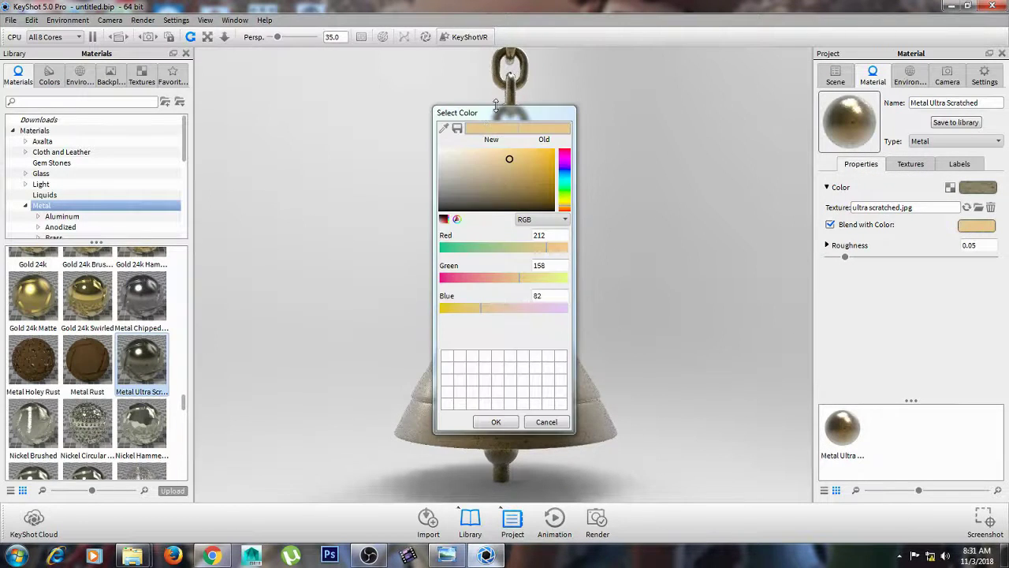
pyautogui.moveTo(495, 111); pyautogui.dragTo(693, 126)
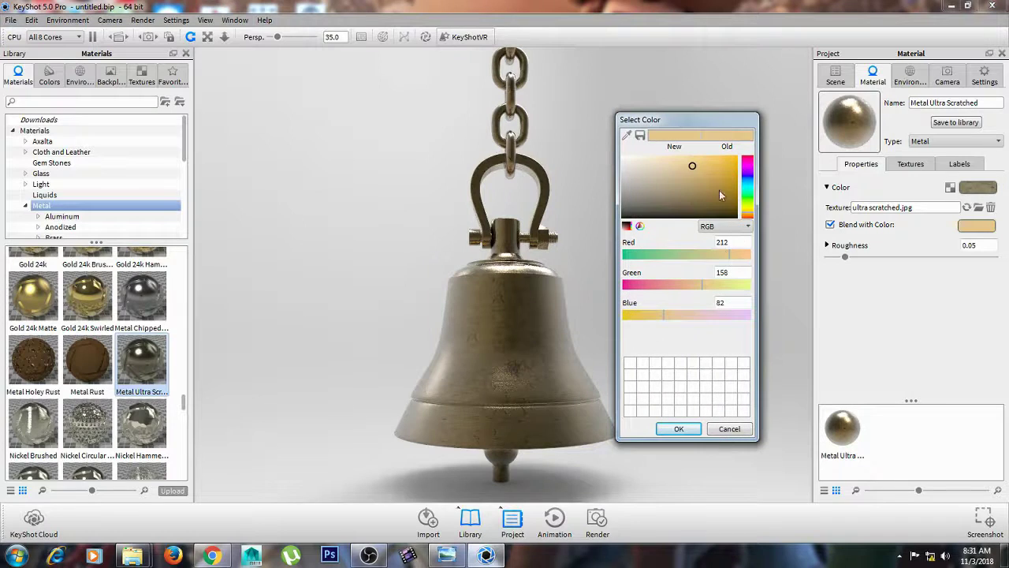
pyautogui.moveTo(692, 165); pyautogui.dragTo(690, 164)
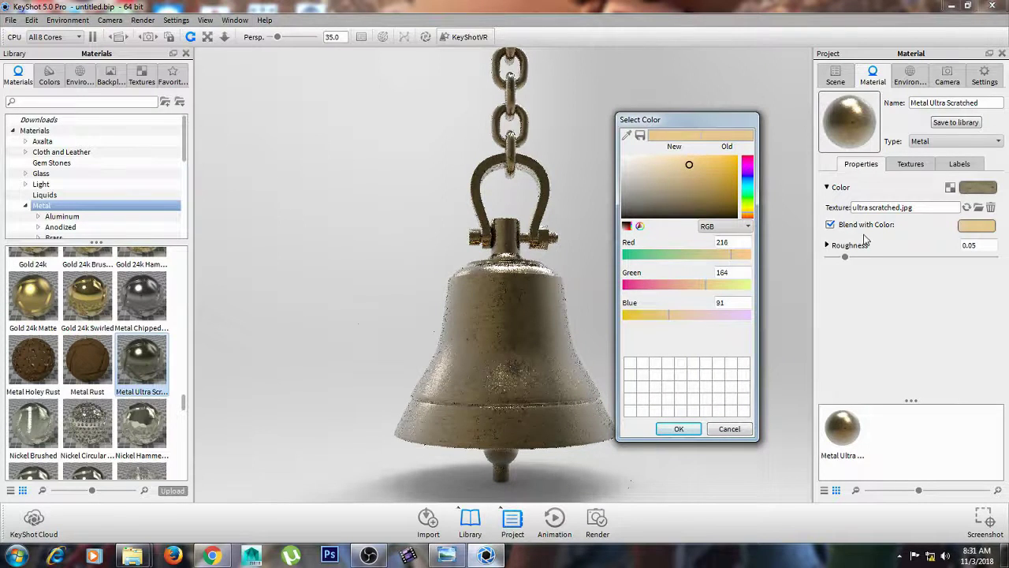
# Set the bell material's roughness to 0.2 and shift the blend color's hue to RGB 216, 166, 91.
pyautogui.moveTo(845, 257); pyautogui.dragTo(895, 259)
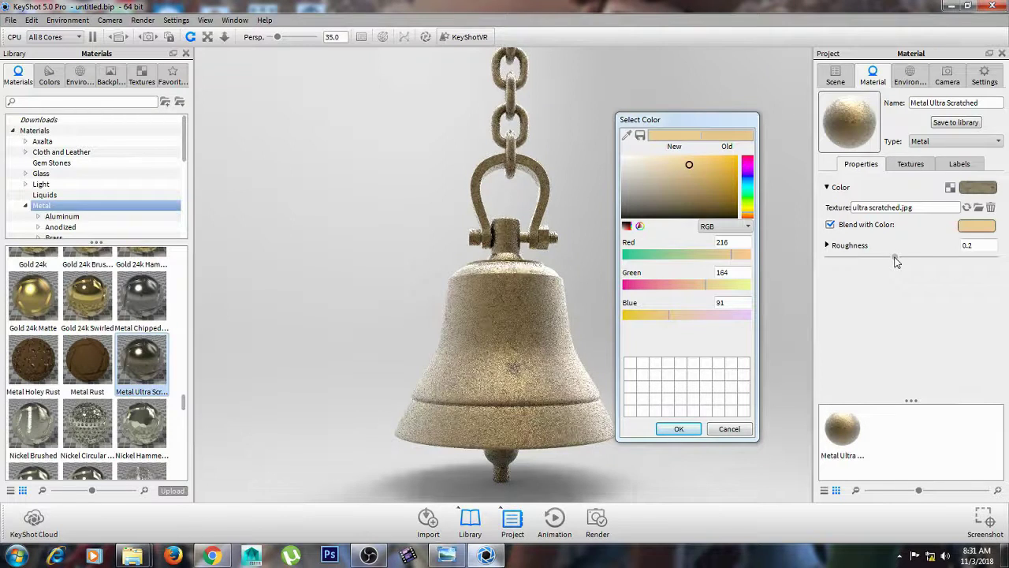
pyautogui.click(747, 216)
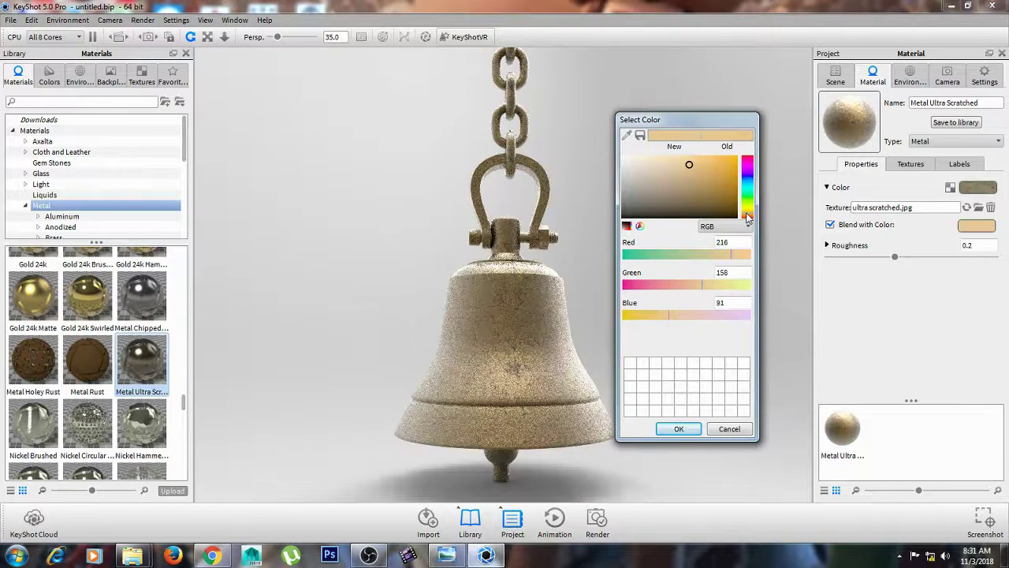
pyautogui.click(748, 215)
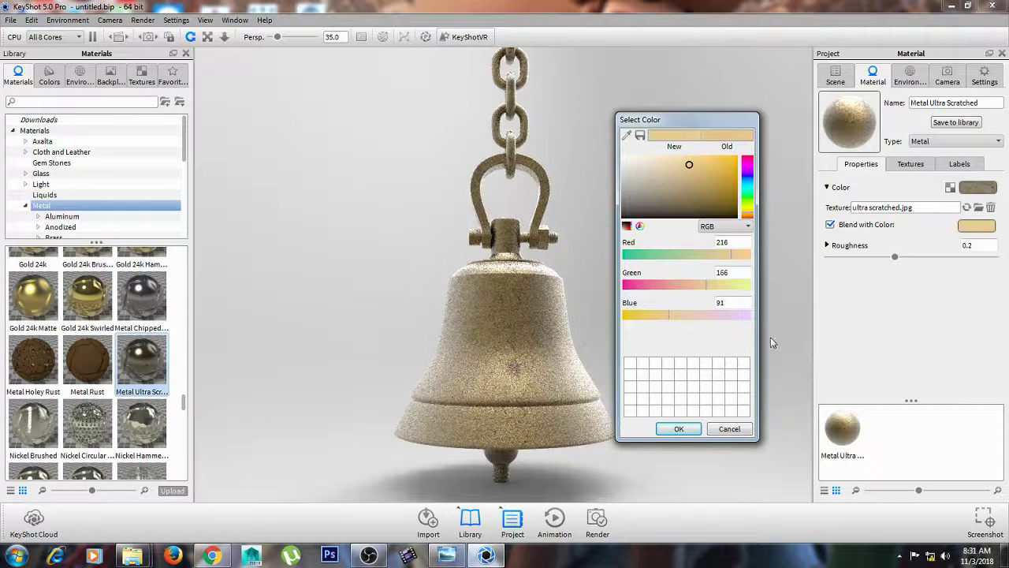
pyautogui.click(689, 431)
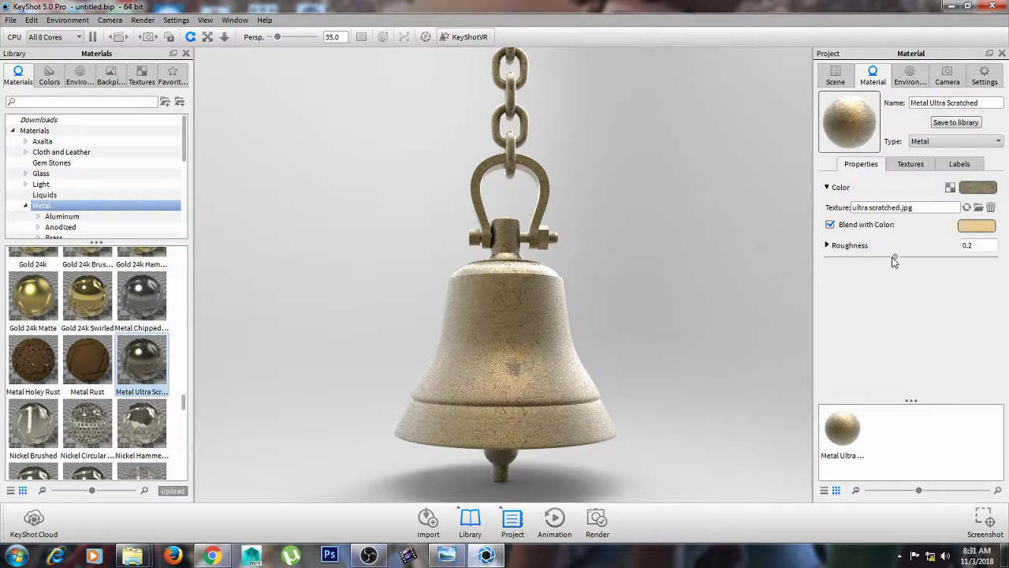
# Switch the scene background to a solid color and make it dark gray, RGB 36, 36, 36.
pyautogui.click(915, 77)
pyautogui.click(834, 283)
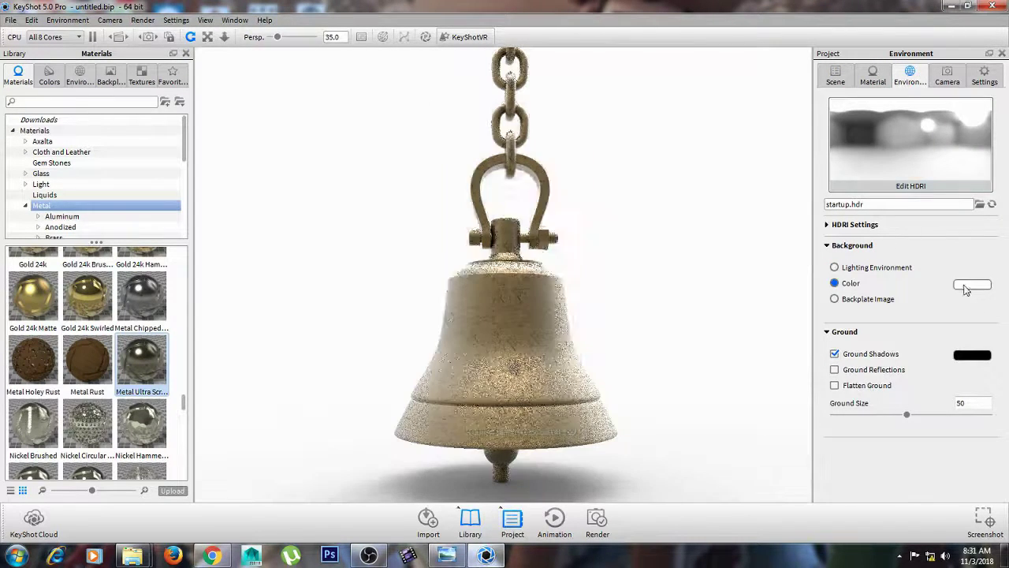
pyautogui.click(963, 285)
pyautogui.click(441, 201)
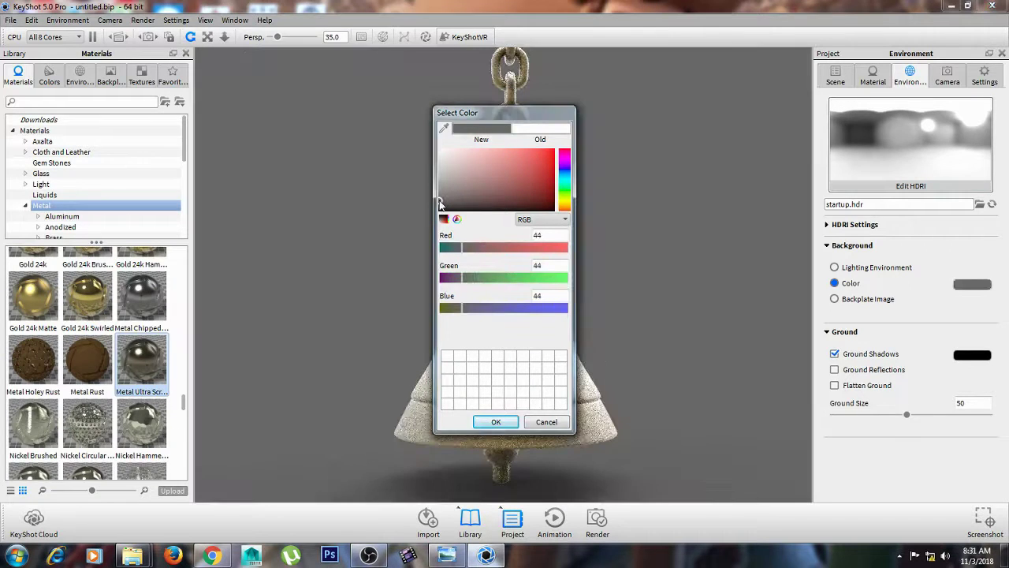
pyautogui.click(441, 206)
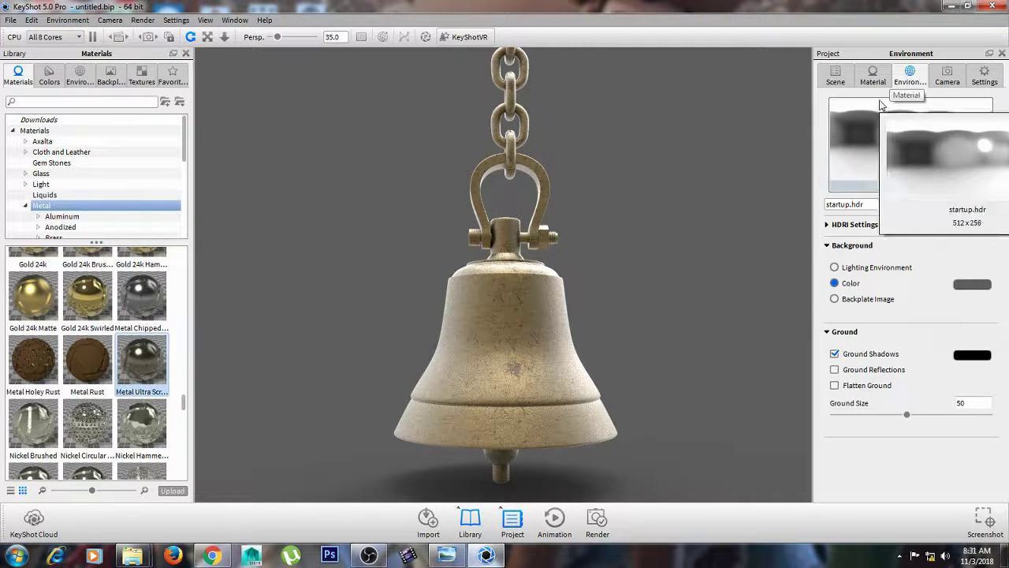
# Change the background color to a dark blue, about RGB 3, 2, 75.
pyautogui.click(971, 285)
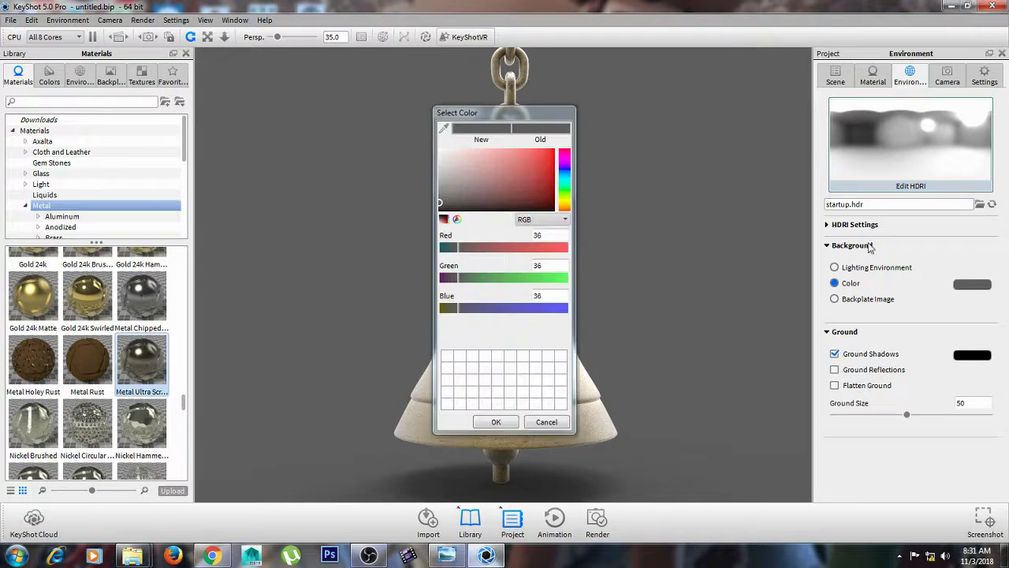
pyautogui.click(565, 175)
pyautogui.click(555, 152)
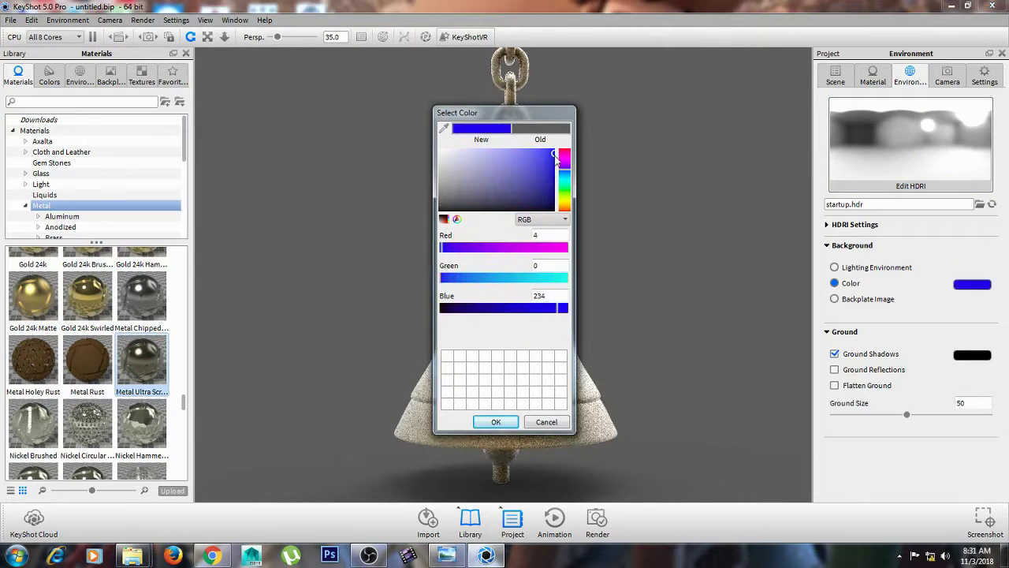
pyautogui.moveTo(556, 151); pyautogui.dragTo(557, 194)
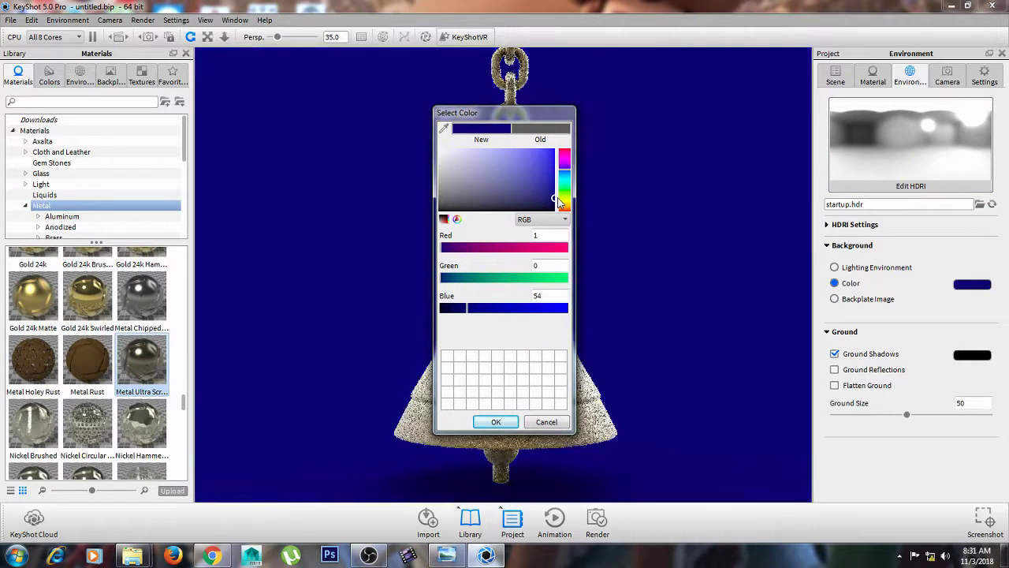
pyautogui.click(496, 422)
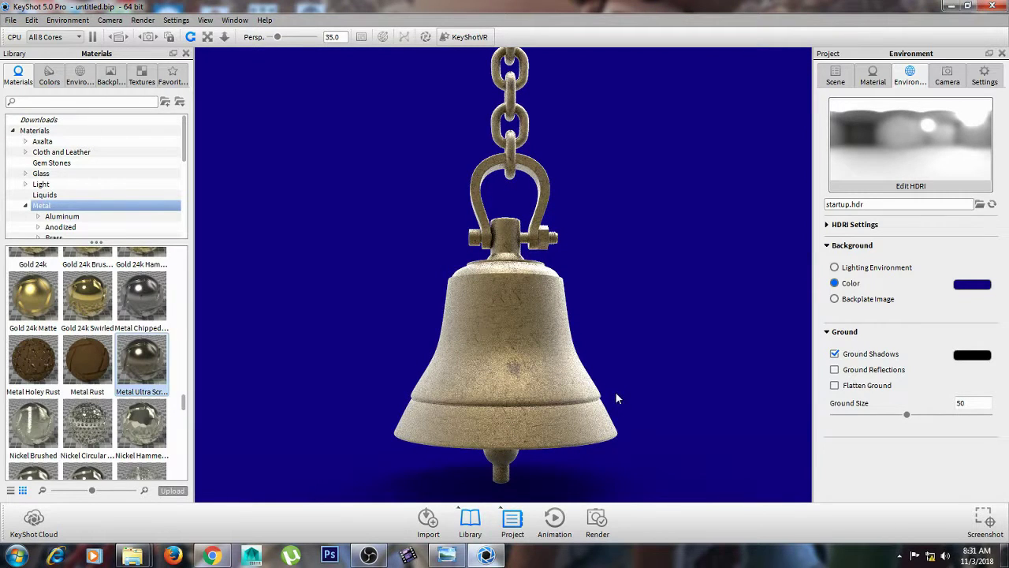
# Brighten the background color to a vivid blue, RGB 4, 0, 240.
pyautogui.click(972, 285)
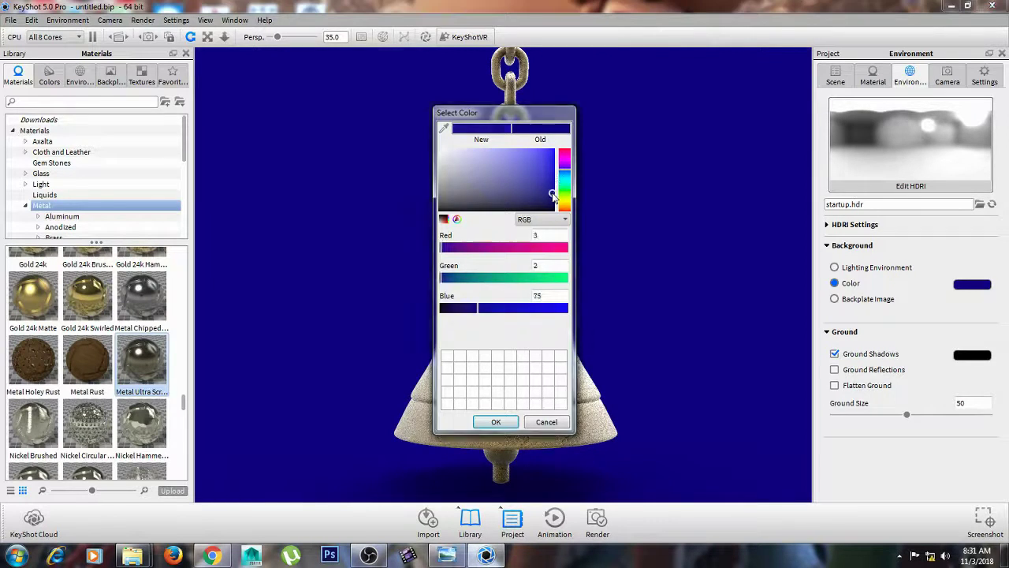
pyautogui.moveTo(552, 195); pyautogui.dragTo(553, 153)
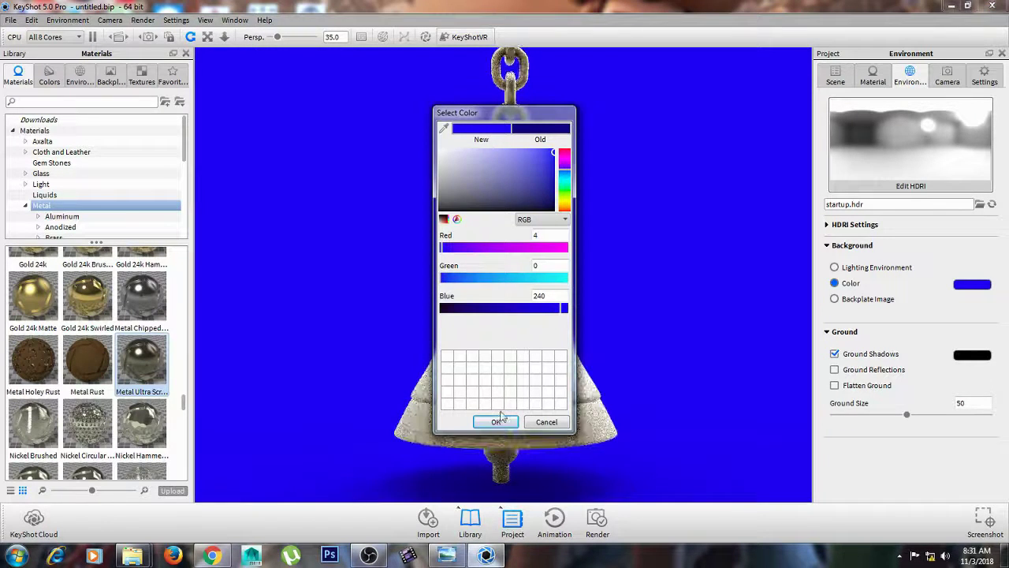
pyautogui.click(497, 421)
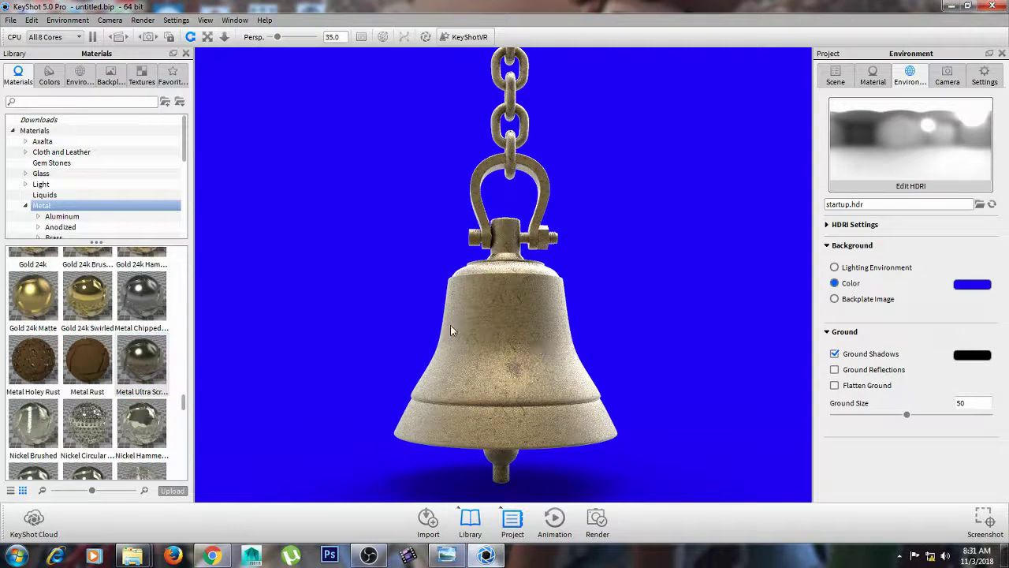
# Light the scene with the Conference_Room_3k interior environment from the library.
pyautogui.click(49, 75)
pyautogui.click(81, 75)
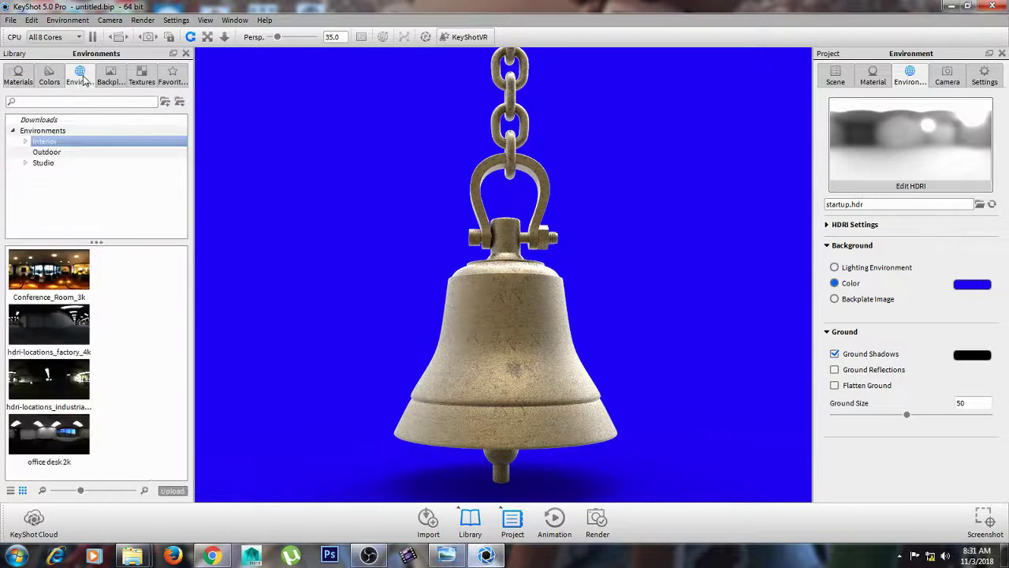
pyautogui.moveTo(67, 264); pyautogui.dragTo(264, 272)
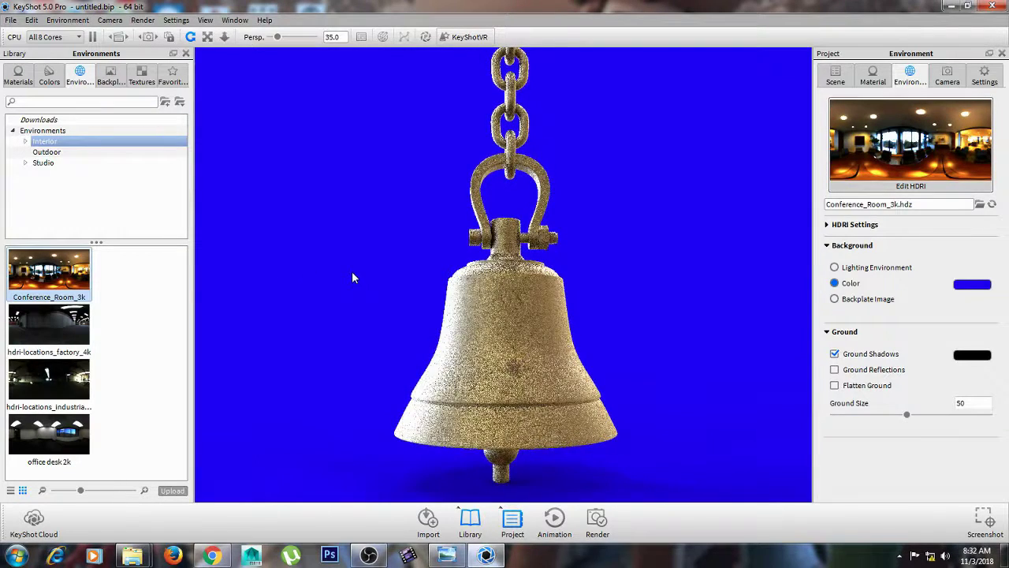
# Lower the roughness of the bell's Metal Ultra Scratched material to 0.159.
pyautogui.doubleClick(512, 337)
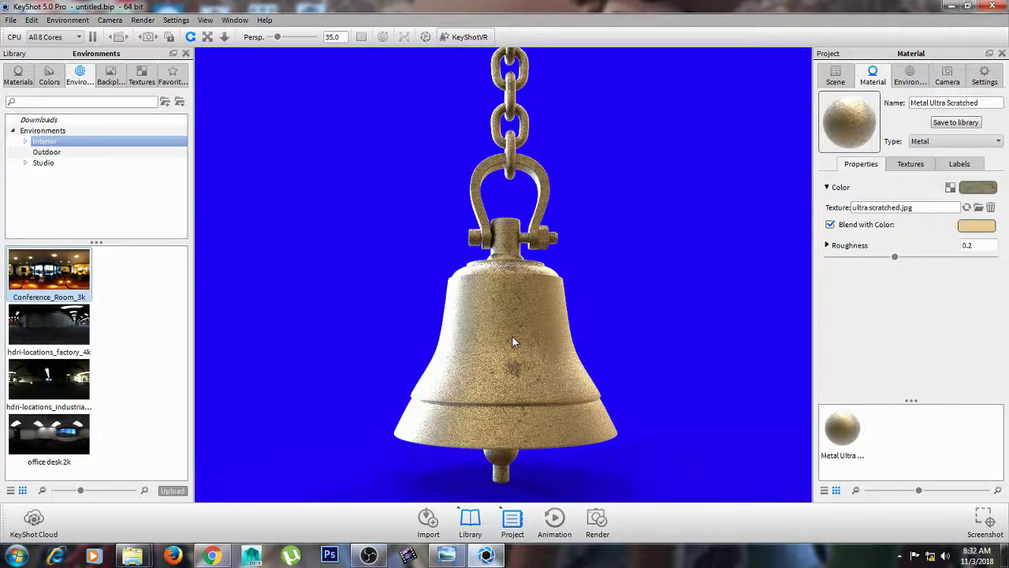
pyautogui.moveTo(896, 258); pyautogui.dragTo(888, 259)
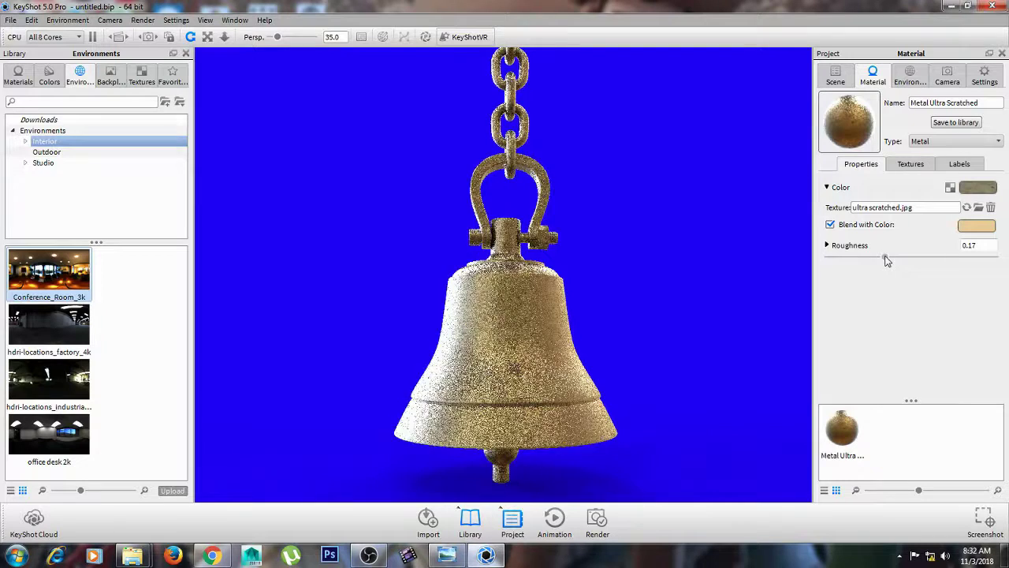
pyautogui.moveTo(886, 261); pyautogui.dragTo(883, 263)
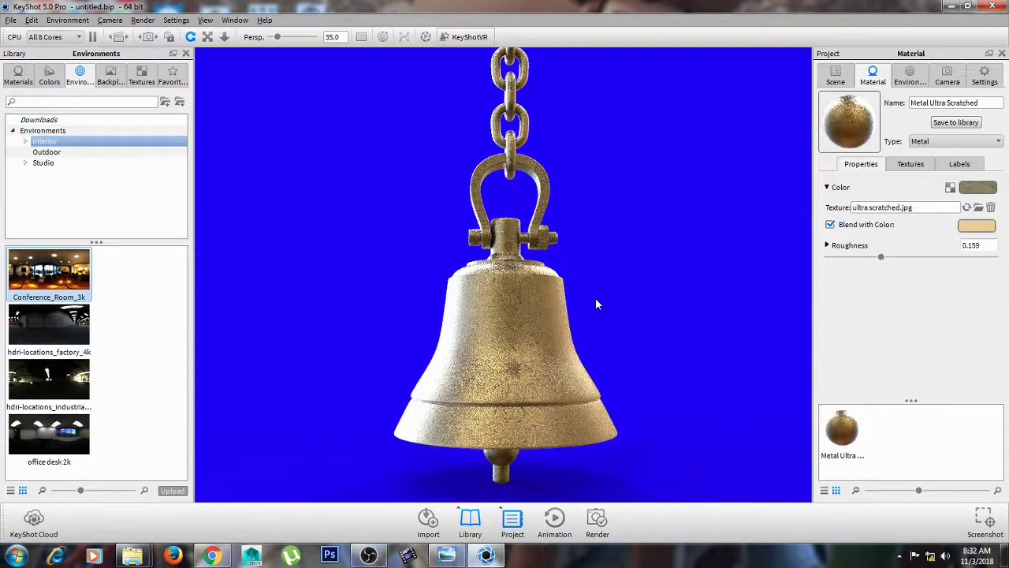
pyautogui.scroll(2, 593, 300)
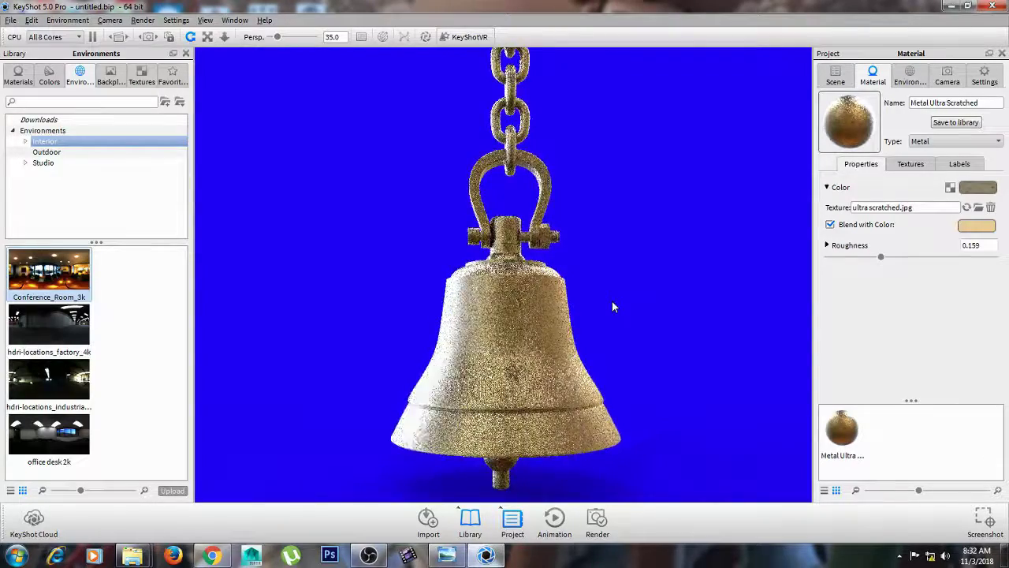
pyautogui.scroll(1, 614, 307)
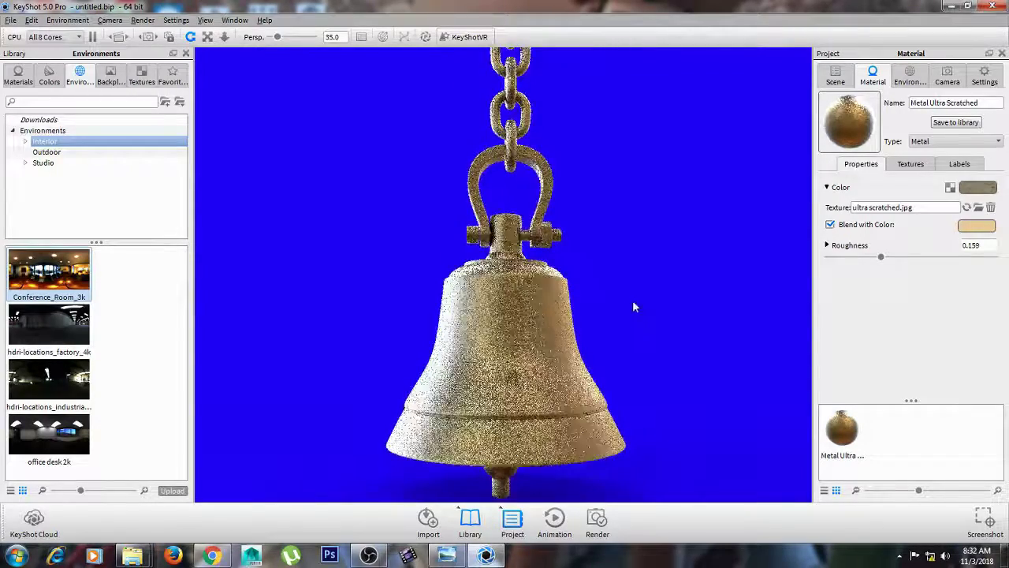
pyautogui.moveTo(633, 302); pyautogui.dragTo(616, 297)
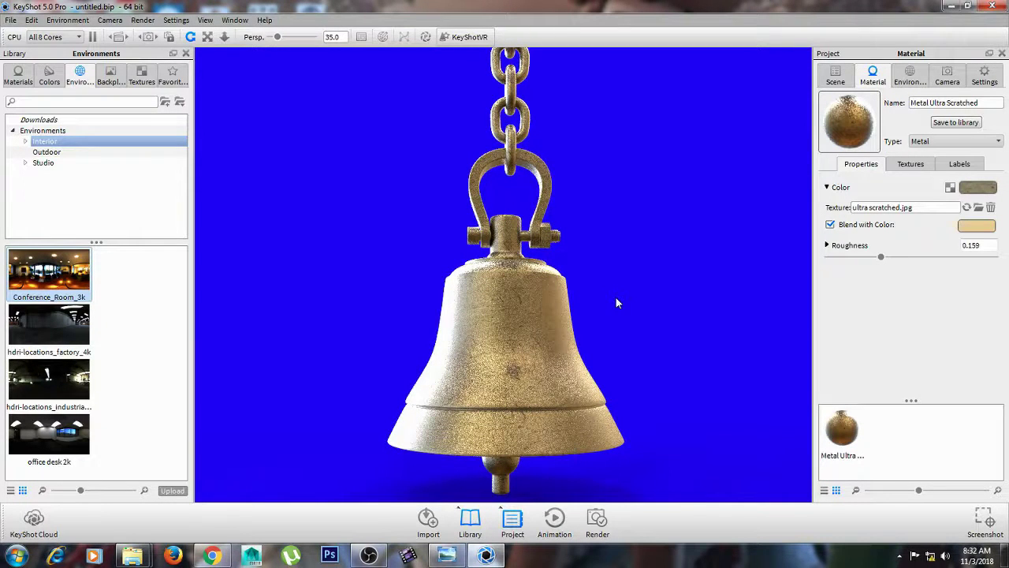
pyautogui.scroll(1, 618, 305)
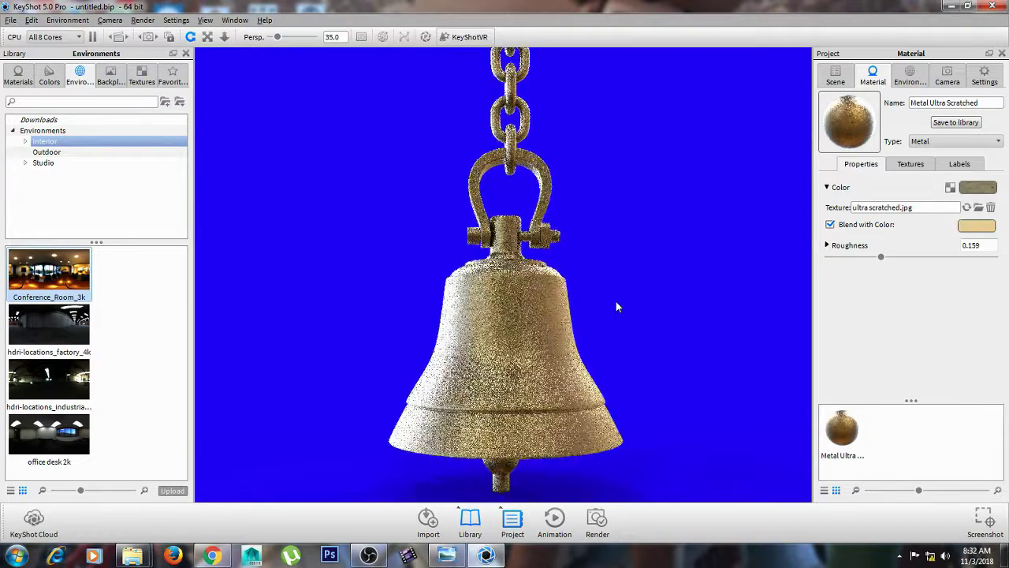
pyautogui.scroll(-1, 619, 305)
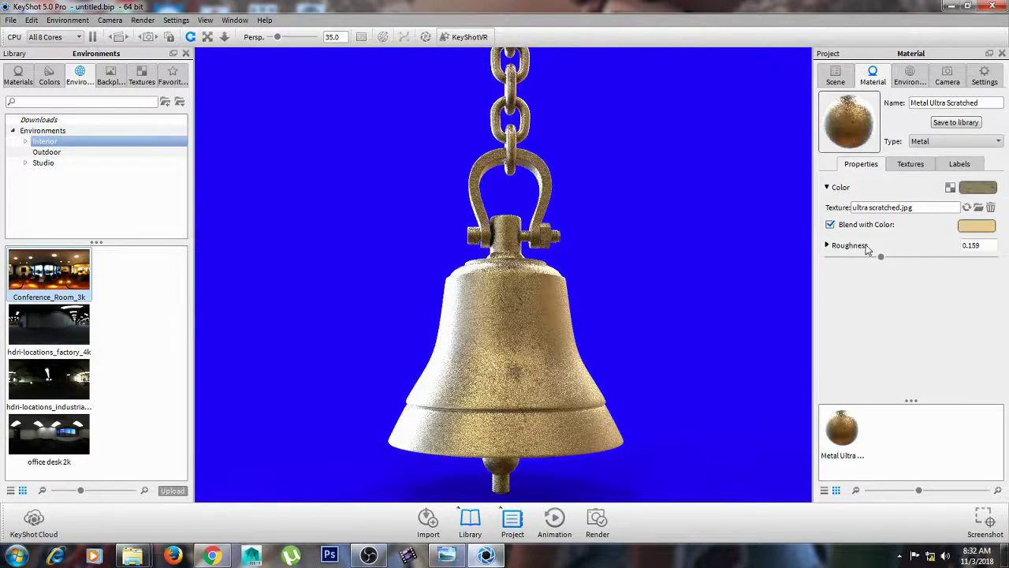
# Turn off ground shadows in the environment's ground settings.
pyautogui.click(910, 164)
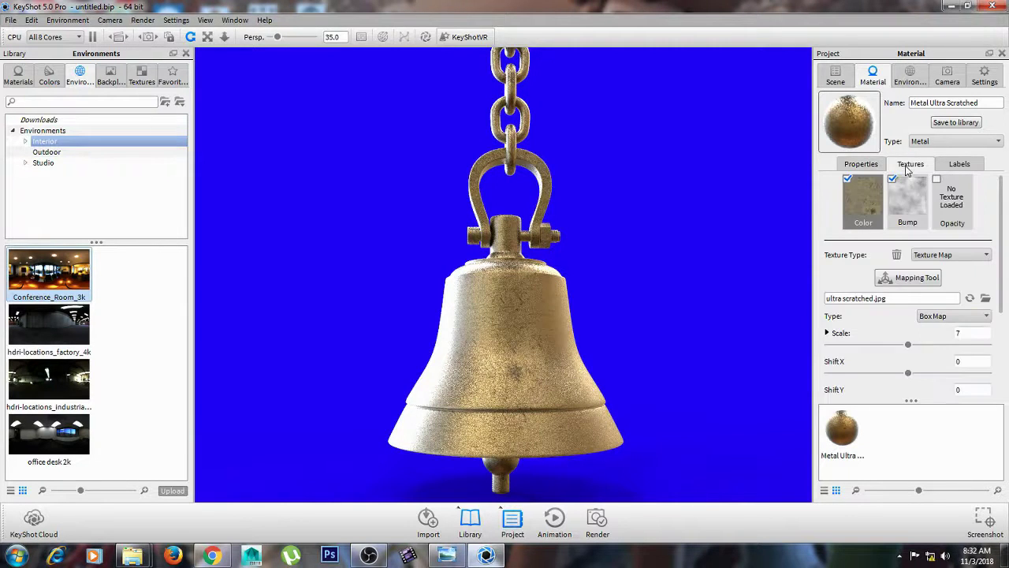
pyautogui.click(911, 85)
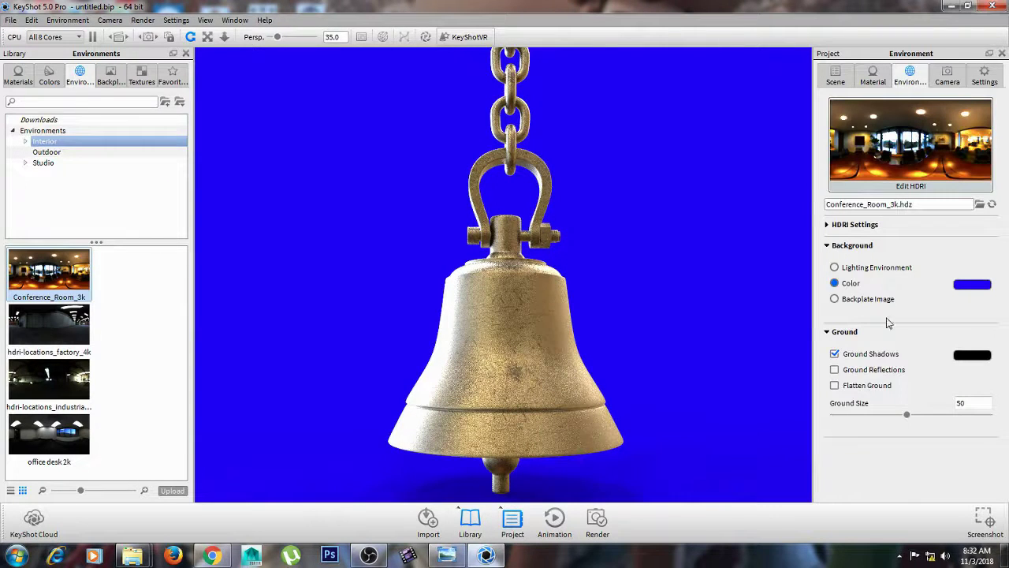
pyautogui.click(836, 354)
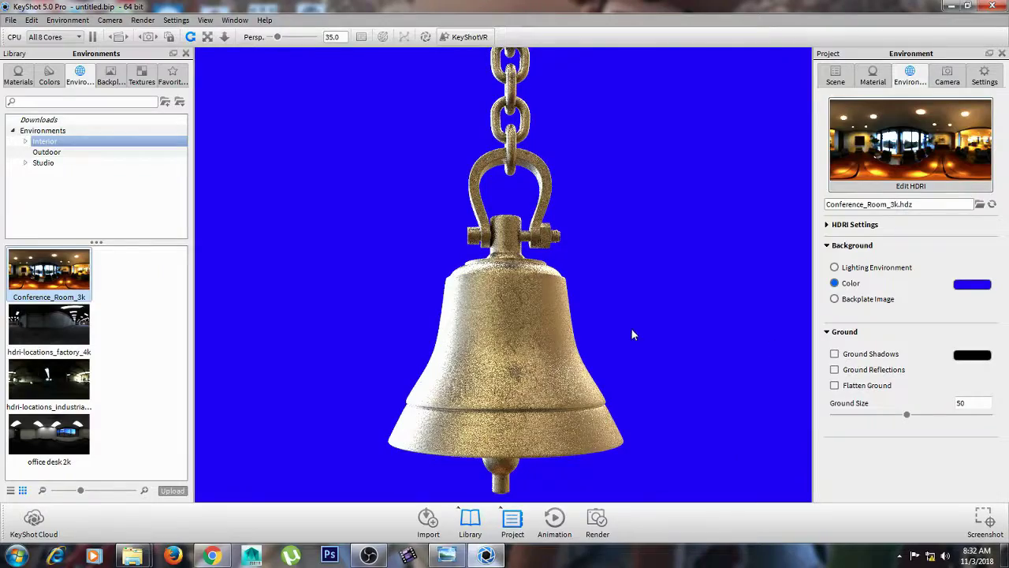
pyautogui.moveTo(623, 315); pyautogui.dragTo(630, 316)
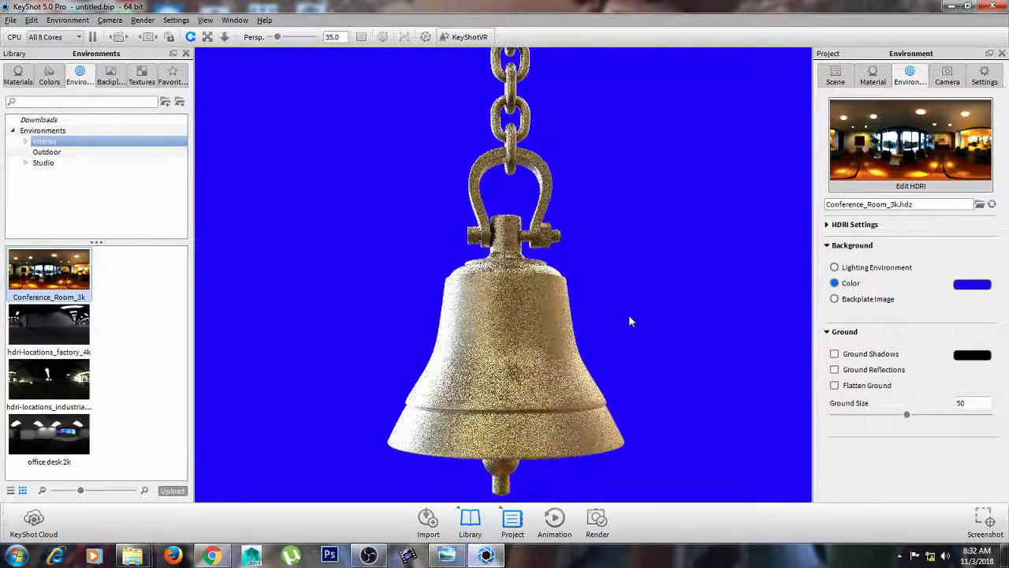
pyautogui.press('p')
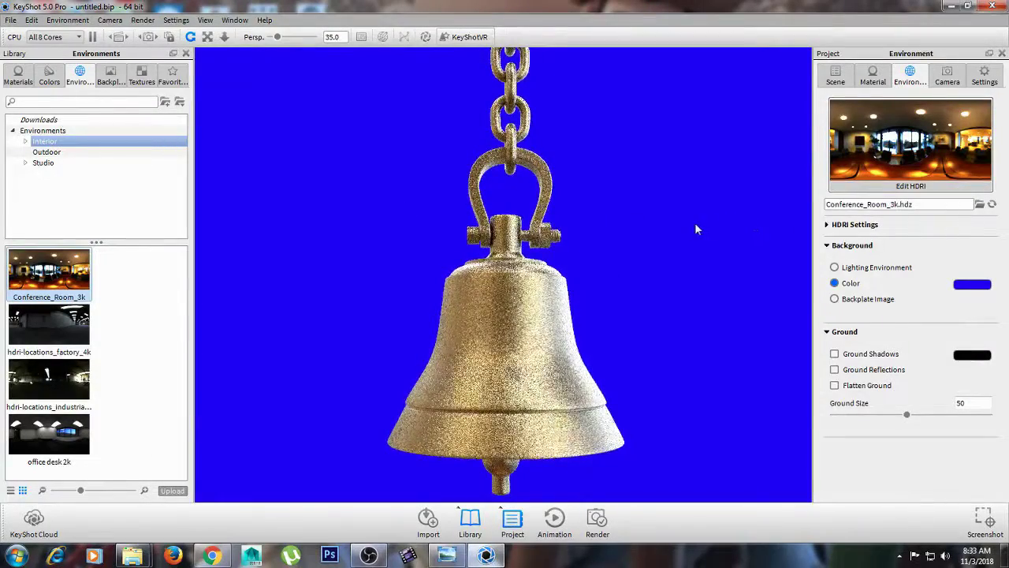
# Rotate the Conference_Room_3k lighting environment around the bell to adjust the highlights on the metal.
pyautogui.keyDown('ctrl'); pyautogui.moveTo(696, 225); pyautogui.dragTo(341, 205); pyautogui.keyUp('ctrl')
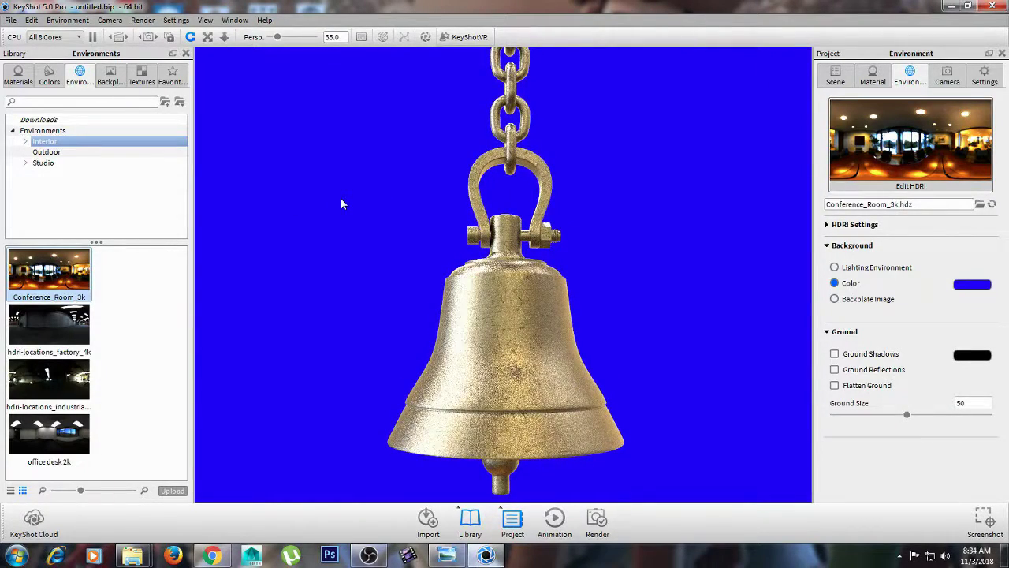
pyautogui.keyDown('ctrl'); pyautogui.moveTo(342, 204); pyautogui.dragTo(399, 218); pyautogui.keyUp('ctrl')
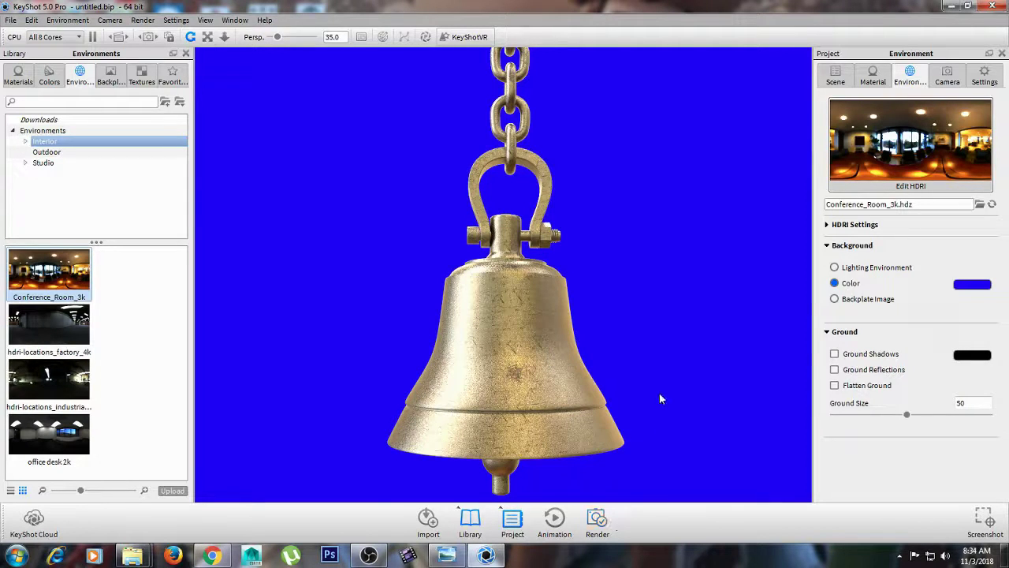
# Render the bell as a 1920 x 1415 JPEG still image in default mode and enlarge the render output to full screen.
pyautogui.click(601, 522)
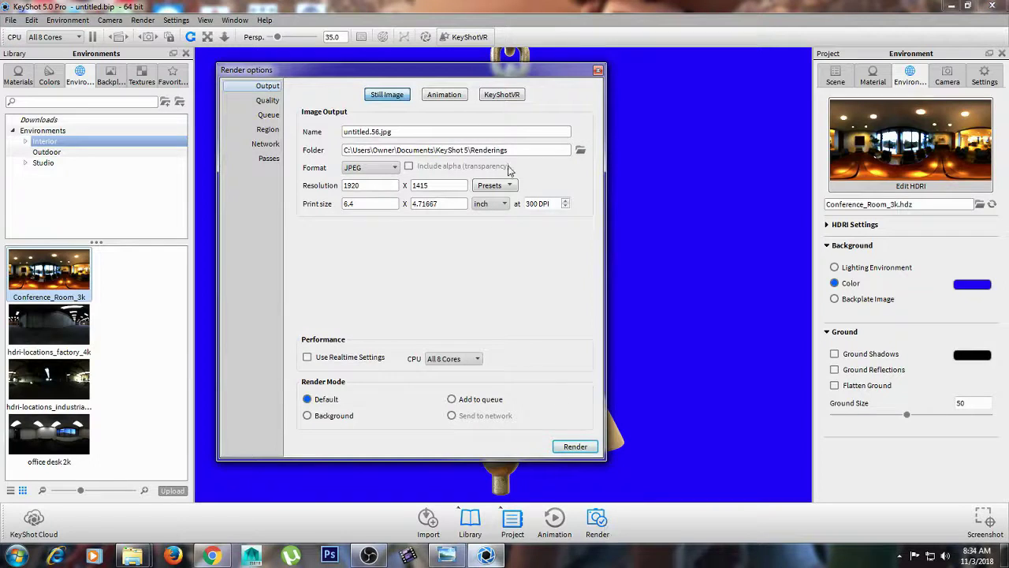
pyautogui.click(575, 446)
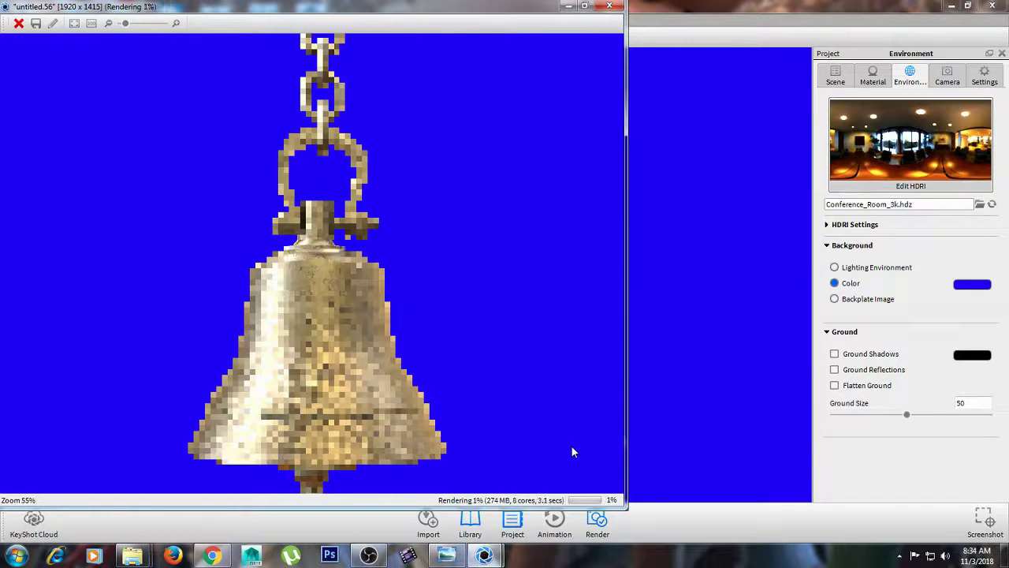
pyautogui.click(585, 7)
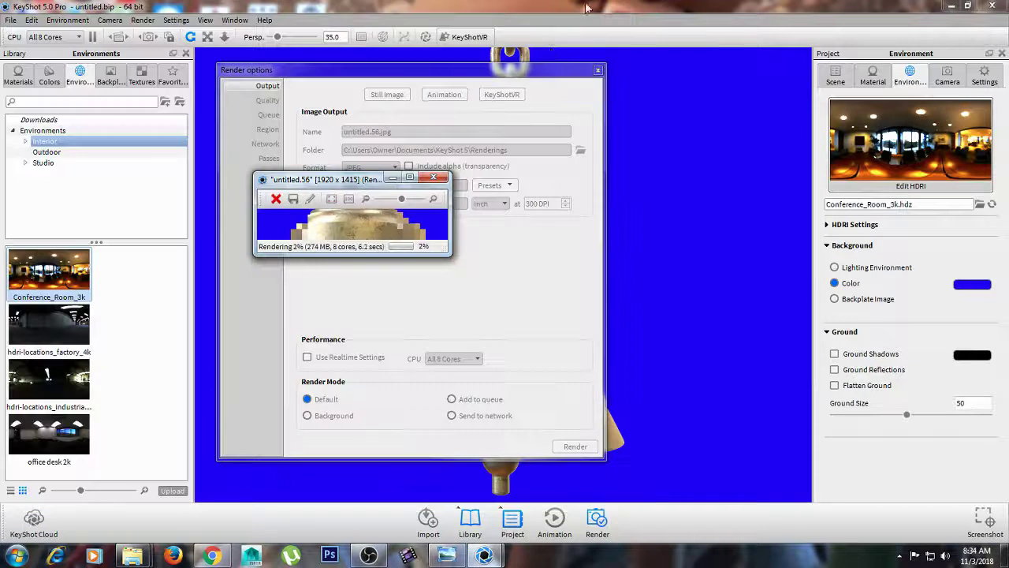
pyautogui.click(409, 177)
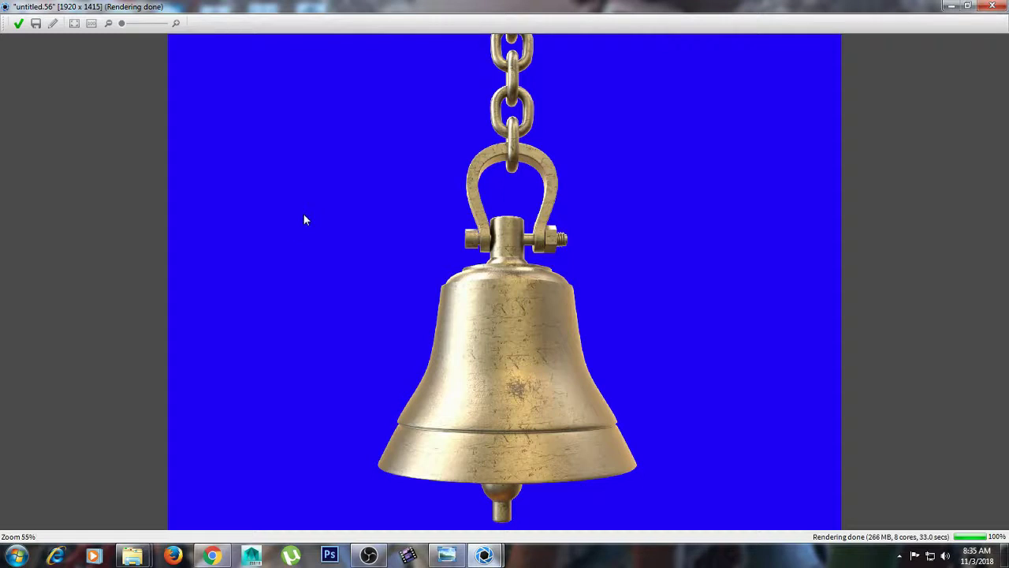
pyautogui.click(368, 555)
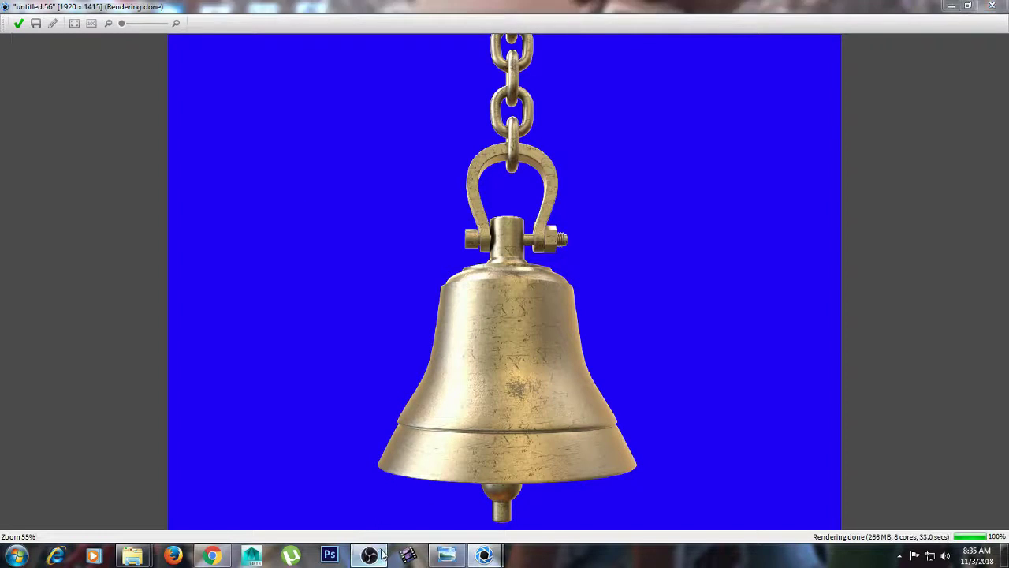